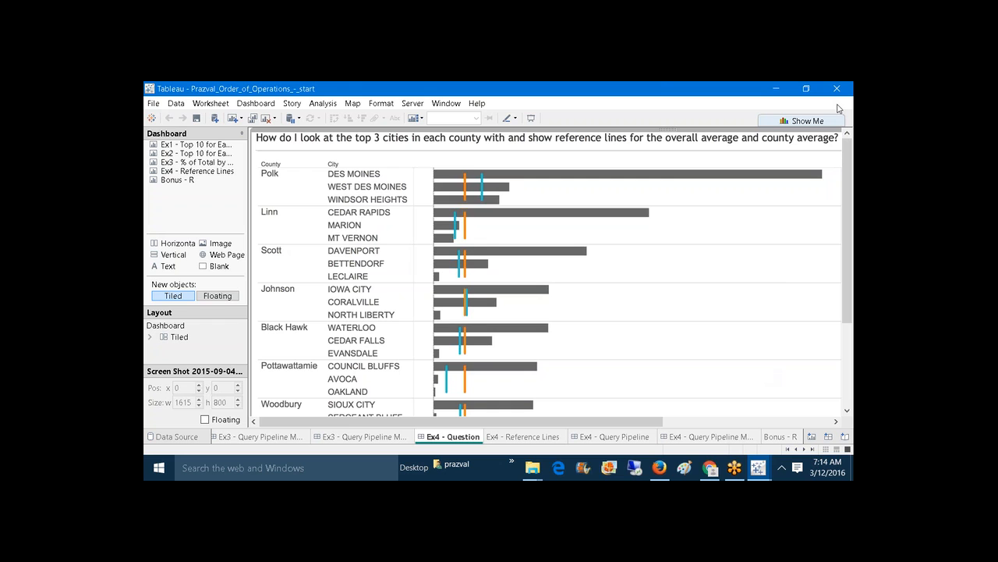
Step: Create a new maximized workbook connected to the Sample - Superstore data
click(153, 103)
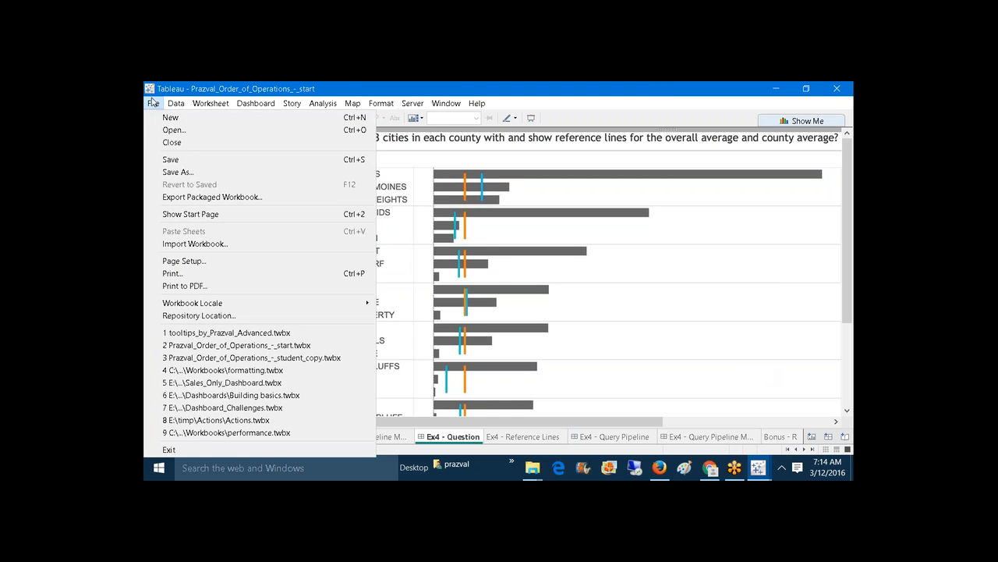
click(167, 120)
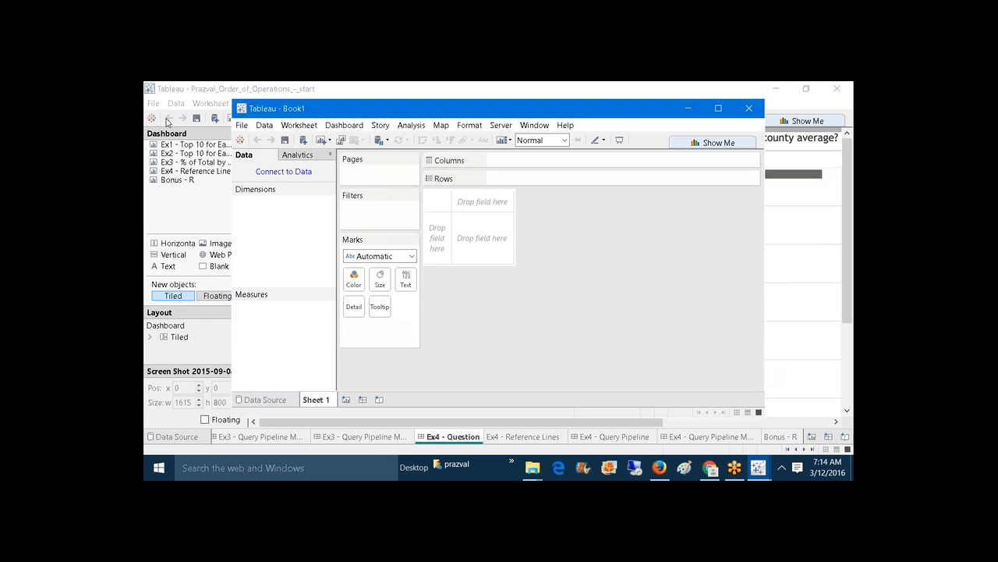
click(718, 108)
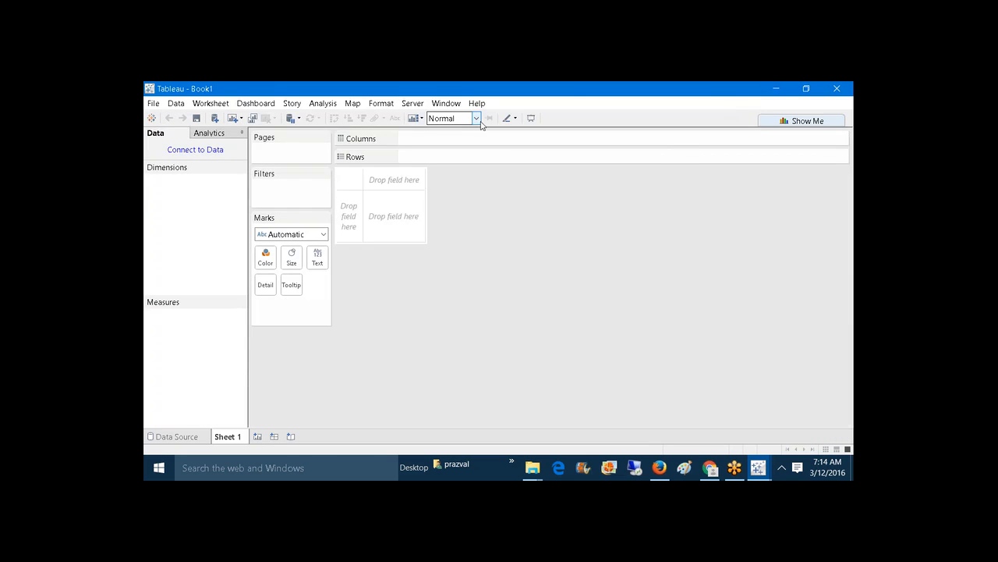
click(151, 117)
click(220, 444)
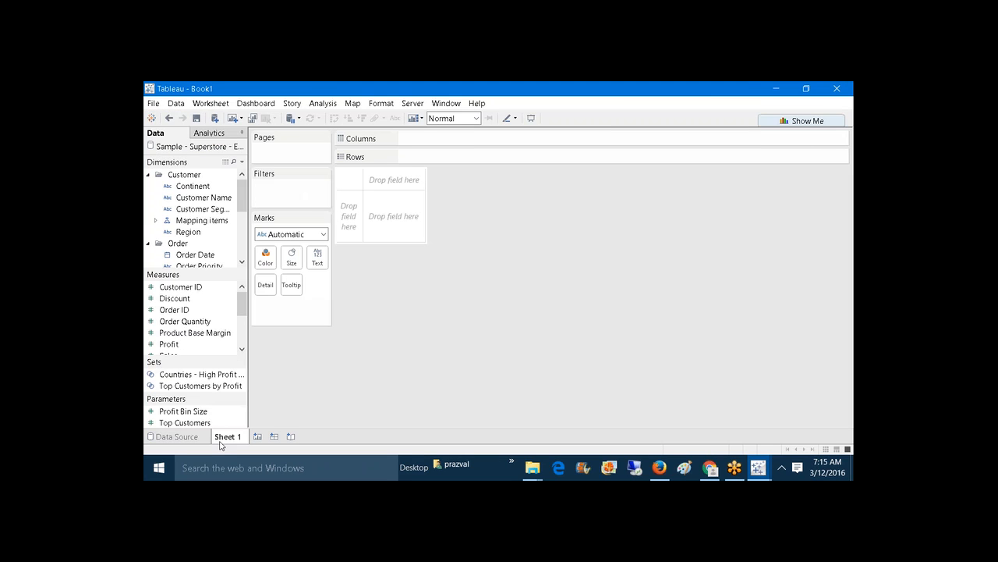
Step: Chart SUM(Profit) by Continent as vertical bars and widen the view
drag(192, 186, 426, 157)
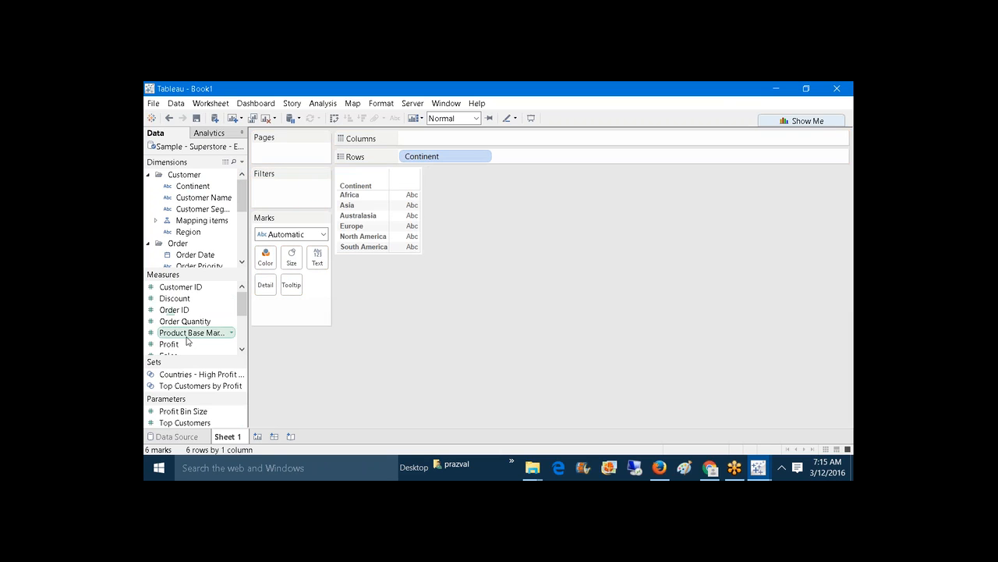
mouse_move(186, 340)
mouse_down()
mouse_move(176, 343)
mouse_move(473, 180)
mouse_move(468, 138)
mouse_move(437, 139)
mouse_up()
click(334, 118)
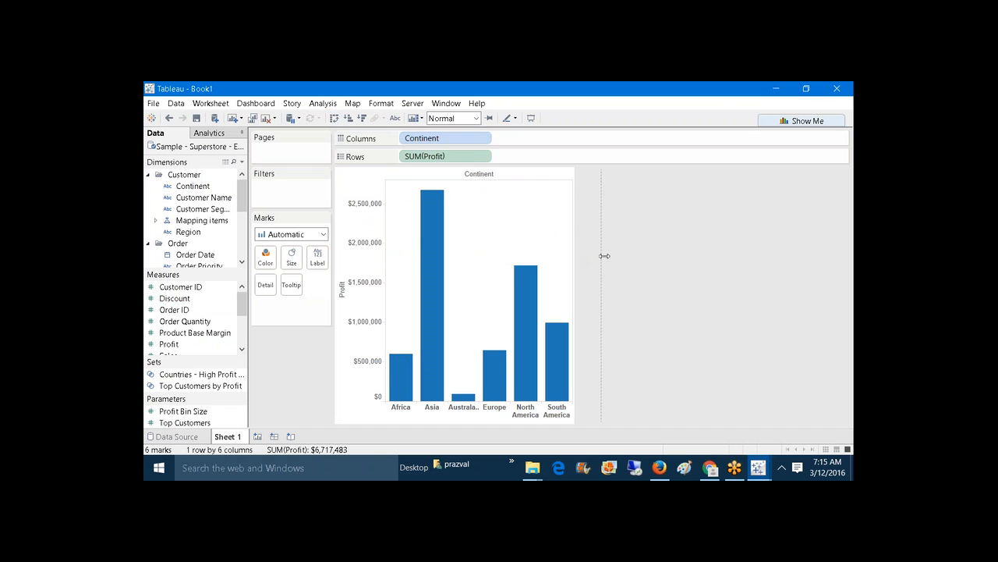
drag(605, 256, 676, 248)
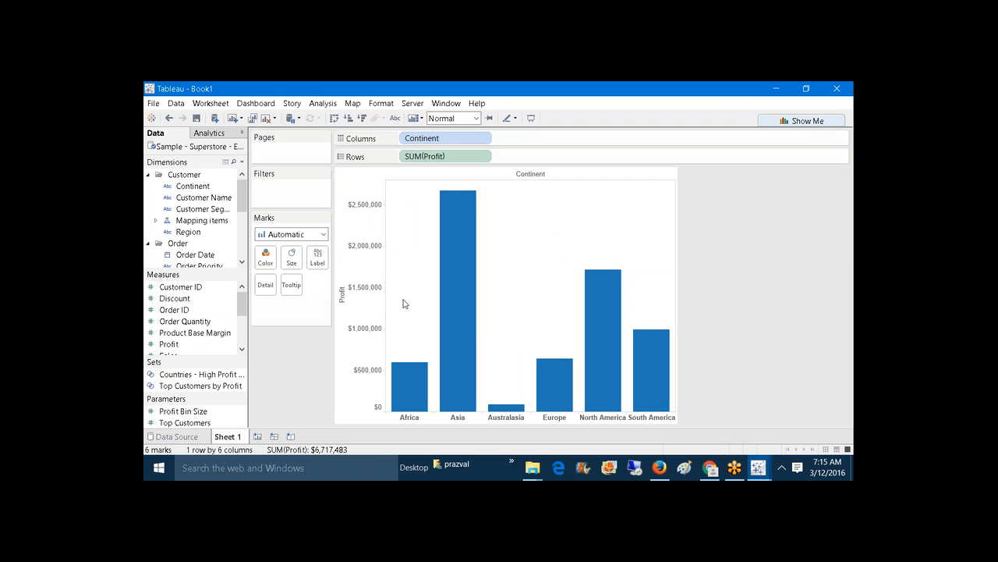
mouse_move(468, 299)
Step: Add a whole-table average reference line with the custom label '<Computation>=<Value>'
click(209, 134)
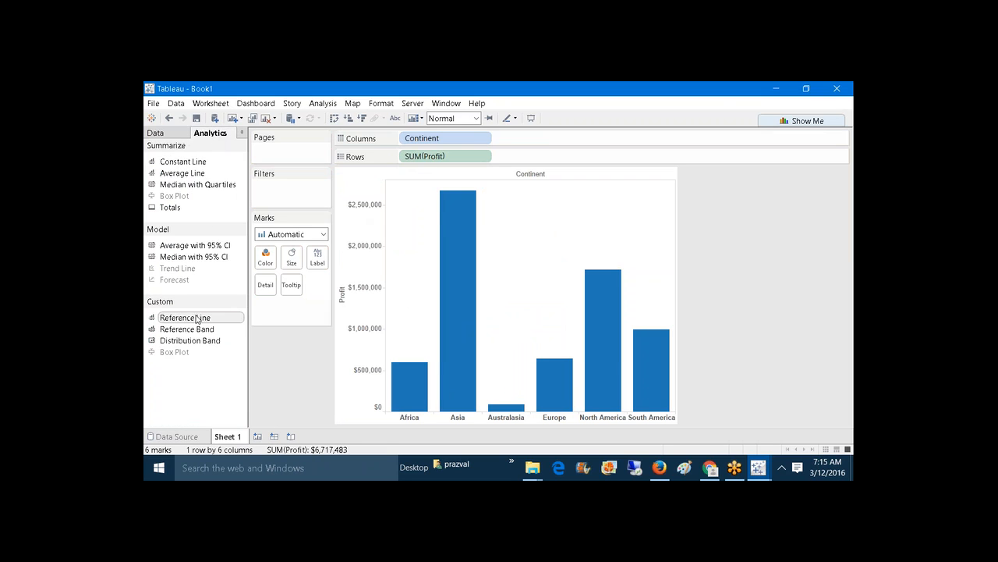
drag(203, 320, 440, 197)
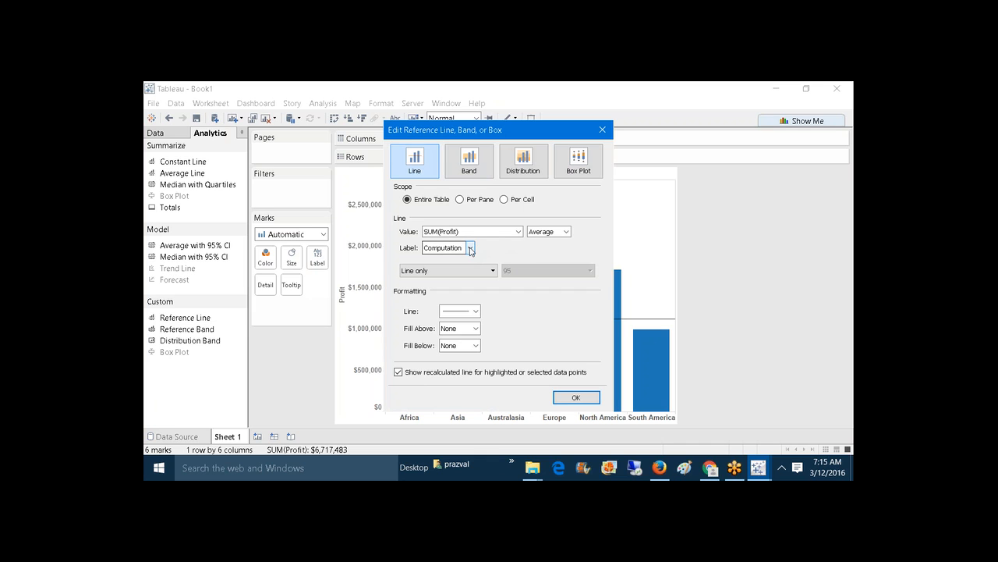
drag(479, 133, 599, 146)
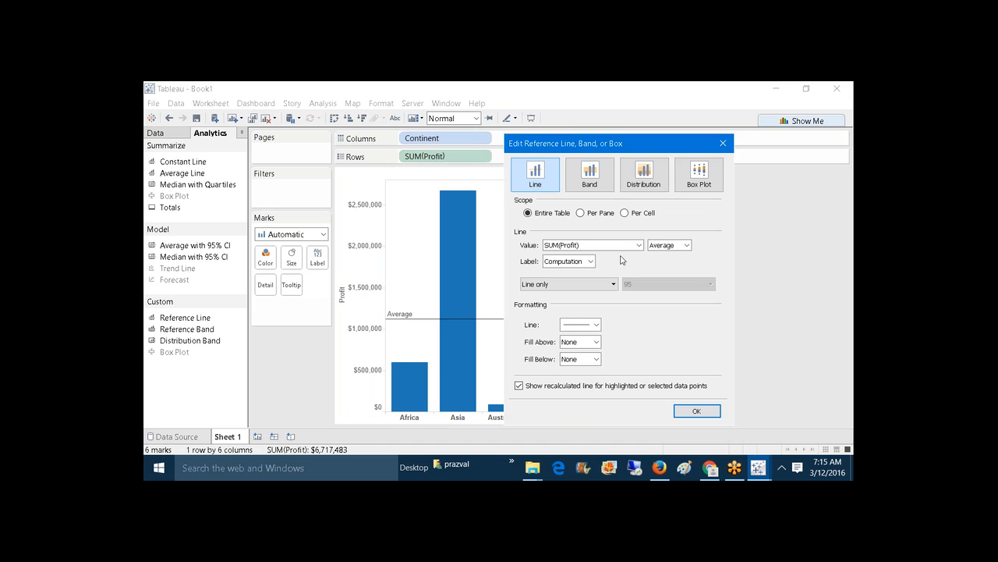
click(592, 261)
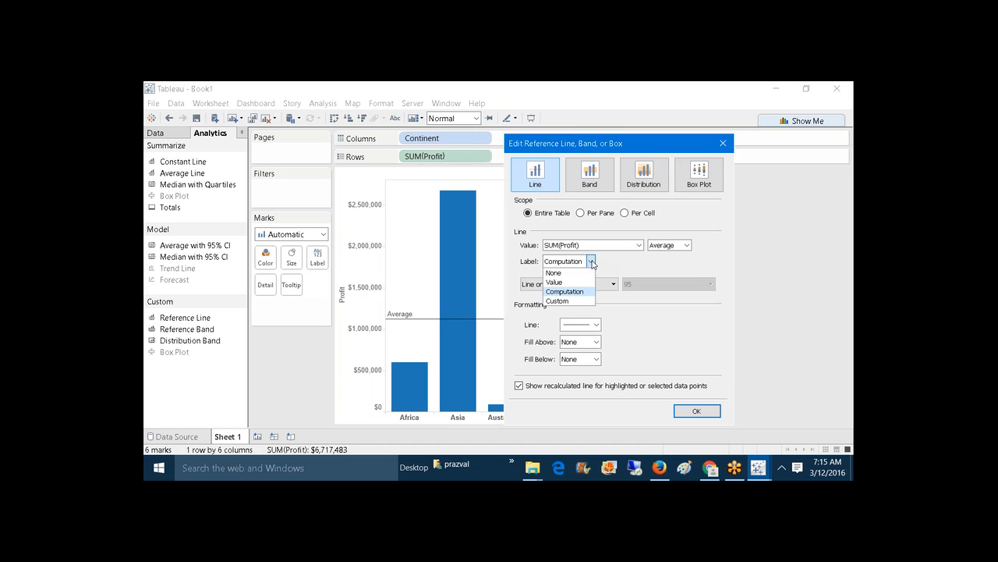
click(575, 301)
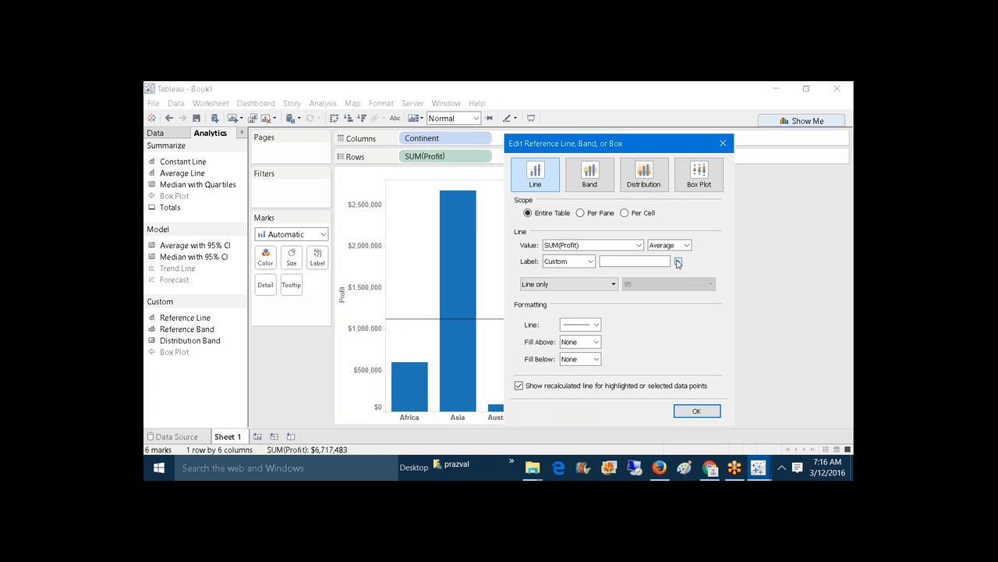
click(679, 264)
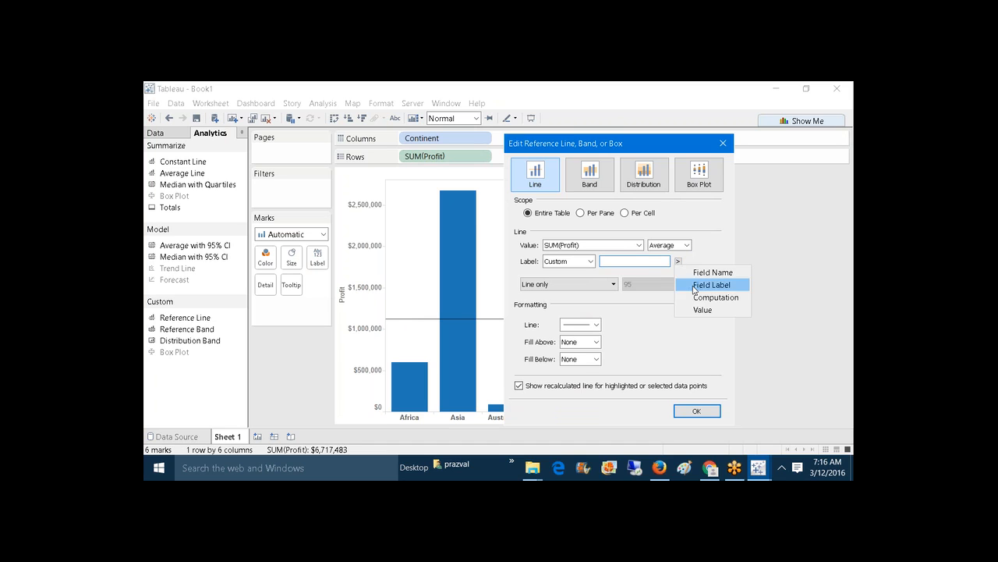
click(697, 299)
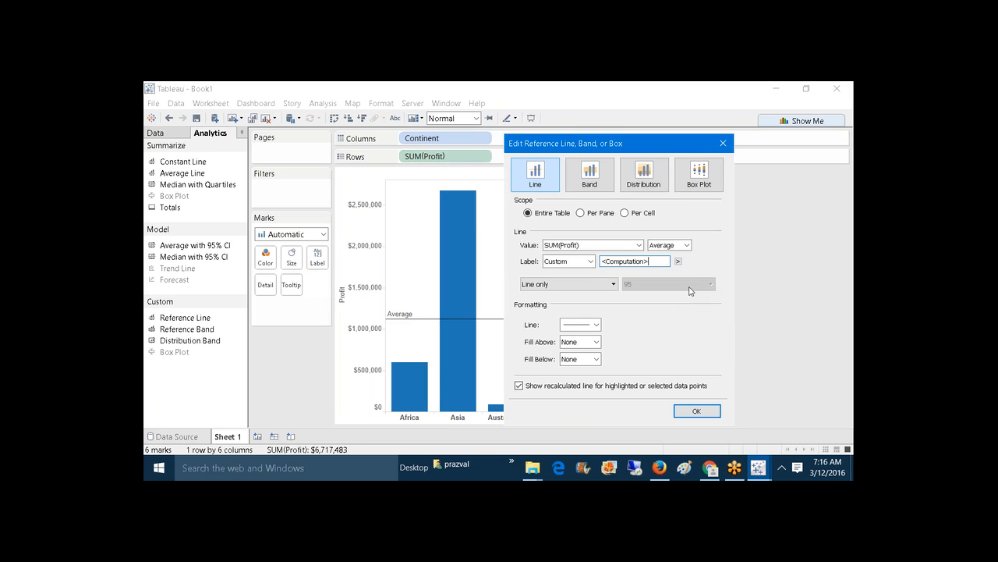
text(=)
click(679, 261)
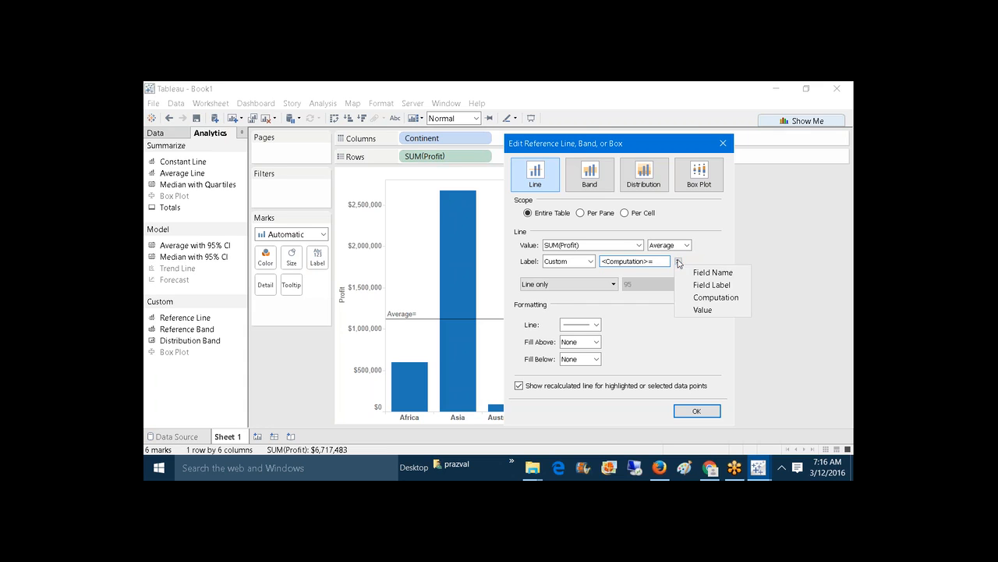
click(699, 310)
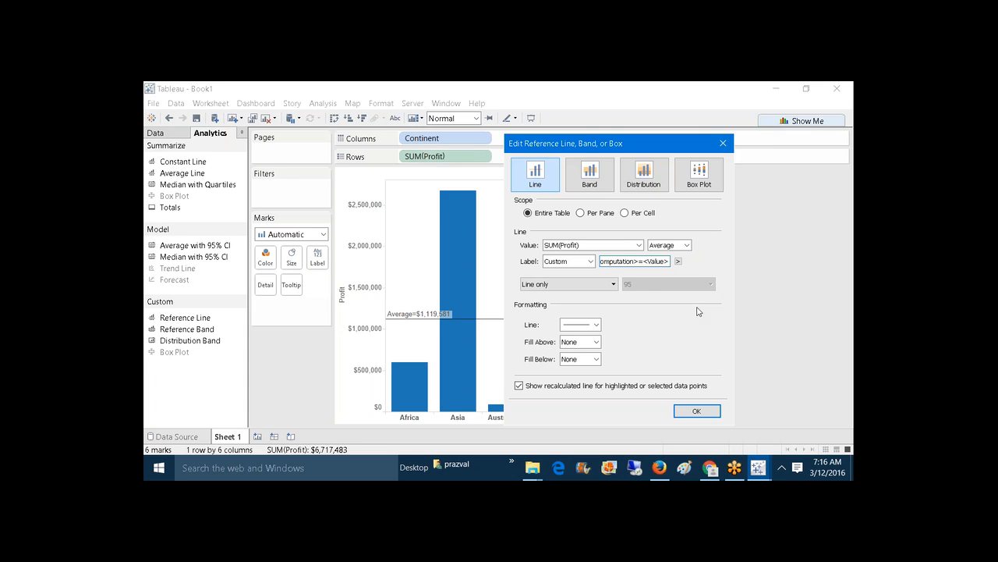
Step: Make the average reference line dashed and dark red
click(596, 326)
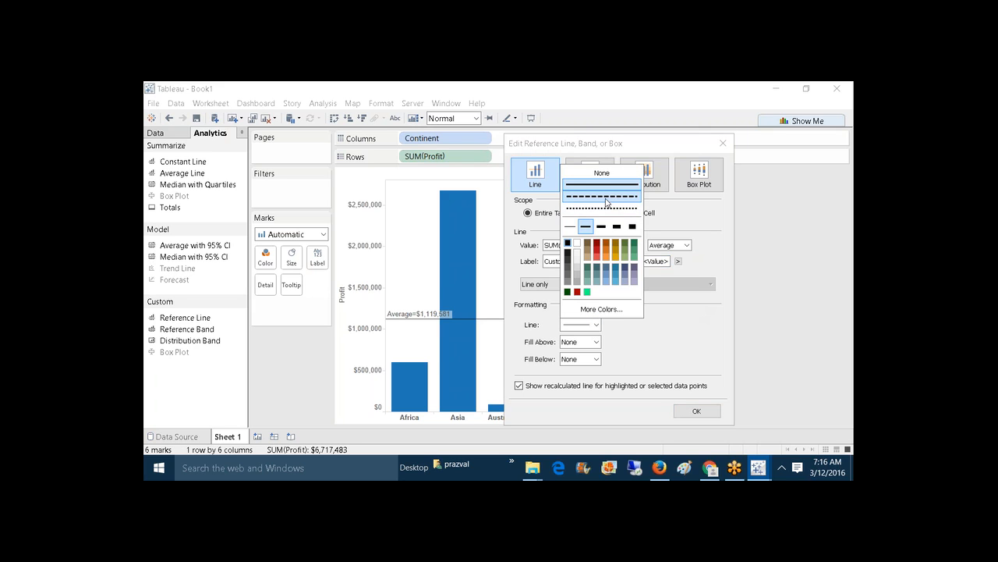
click(607, 200)
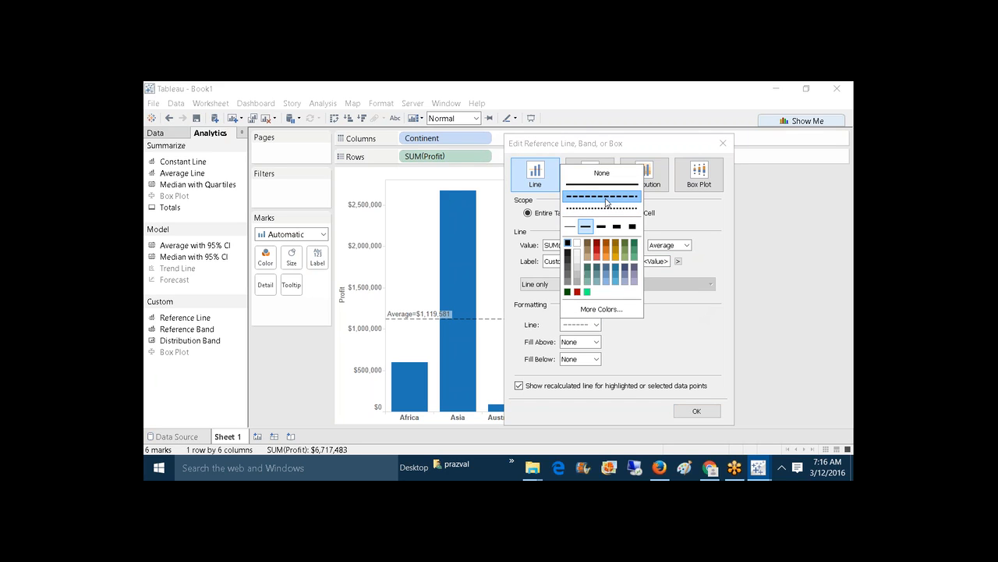
click(599, 246)
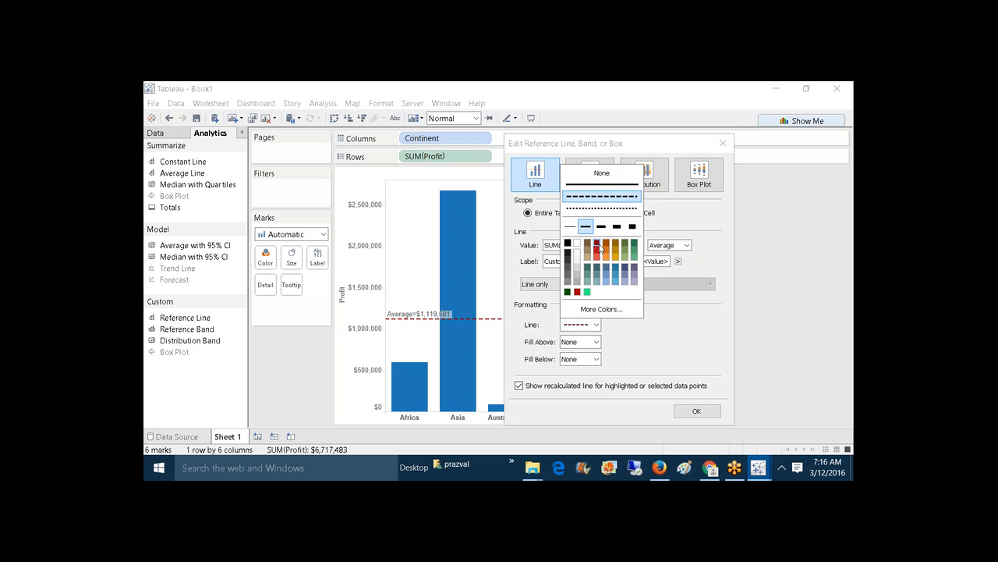
click(653, 351)
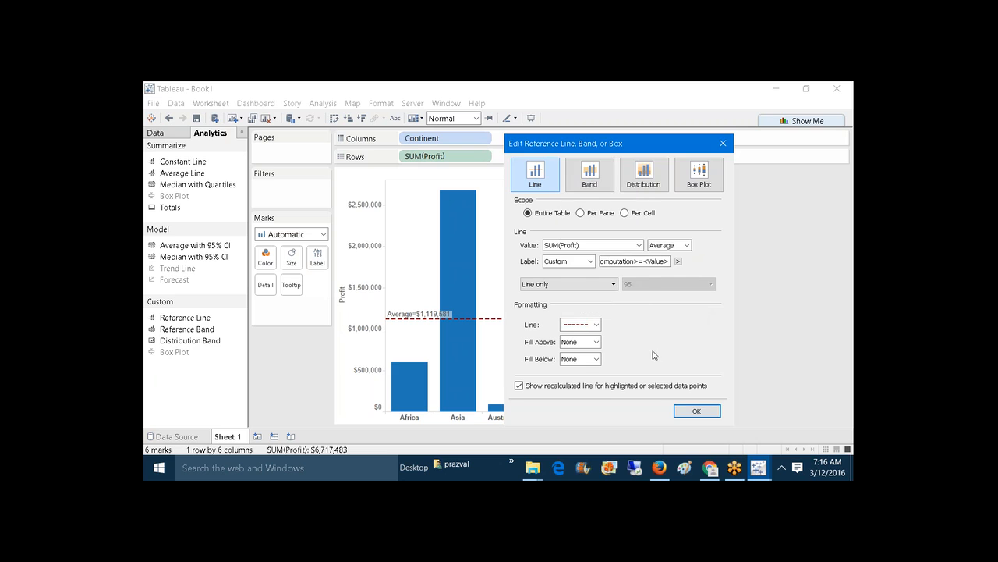
Step: Apply the average line, then fill above it light pink and below it light yellow
click(697, 411)
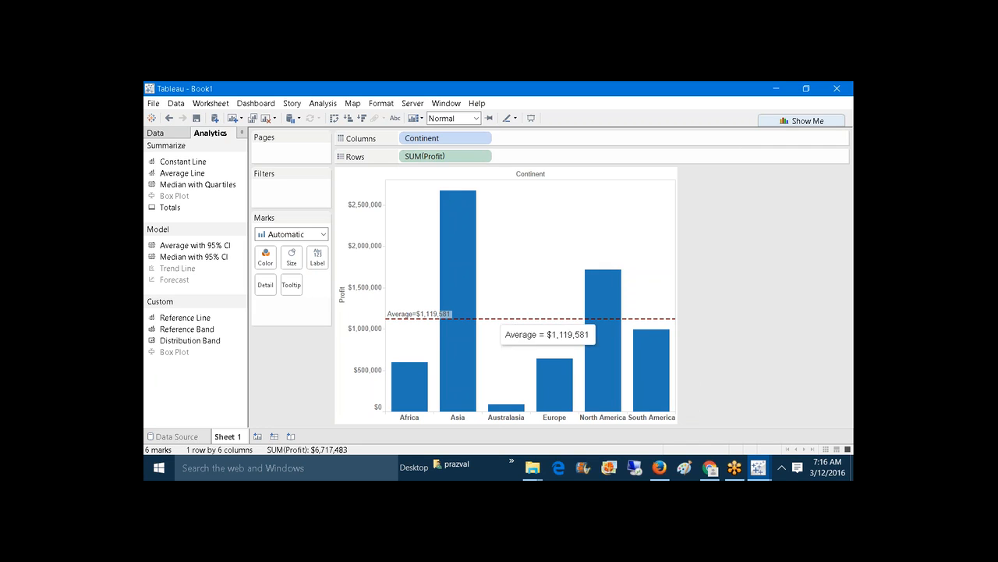
right_click(374, 307)
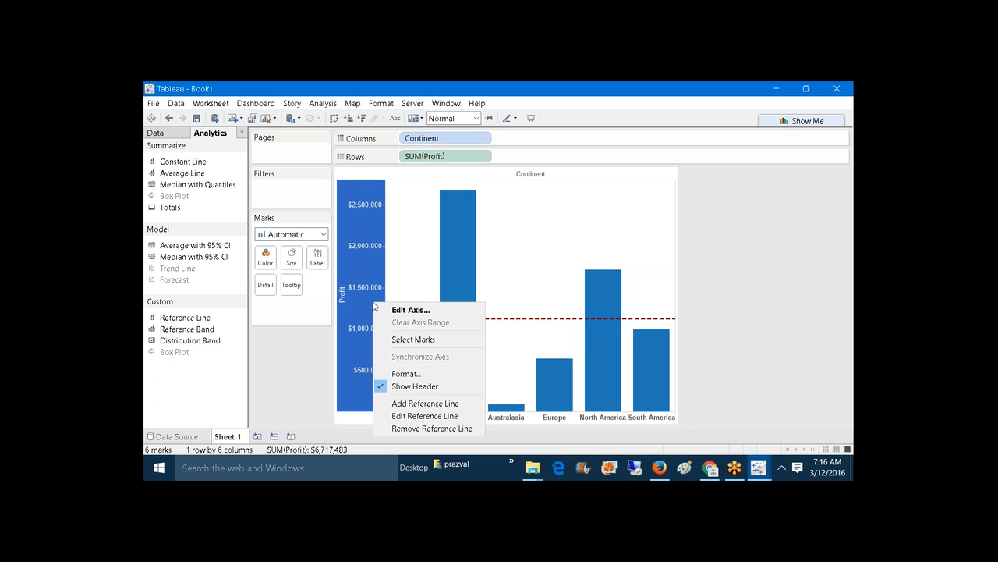
click(454, 417)
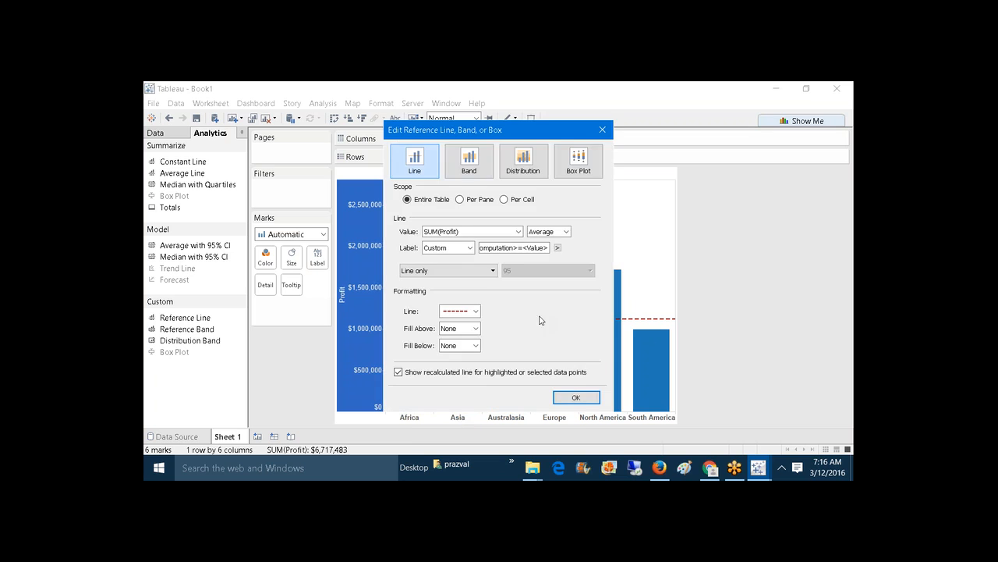
click(476, 328)
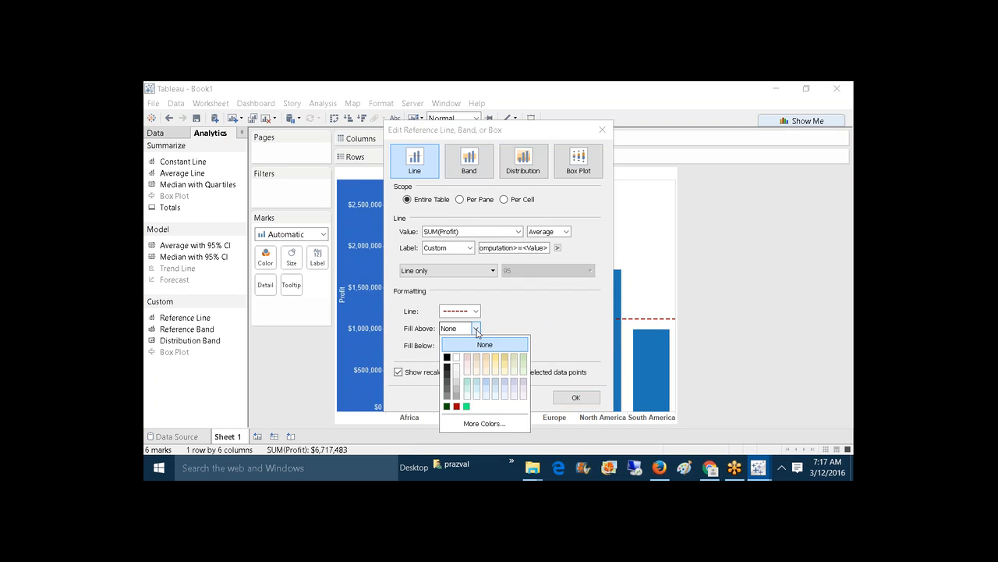
click(469, 361)
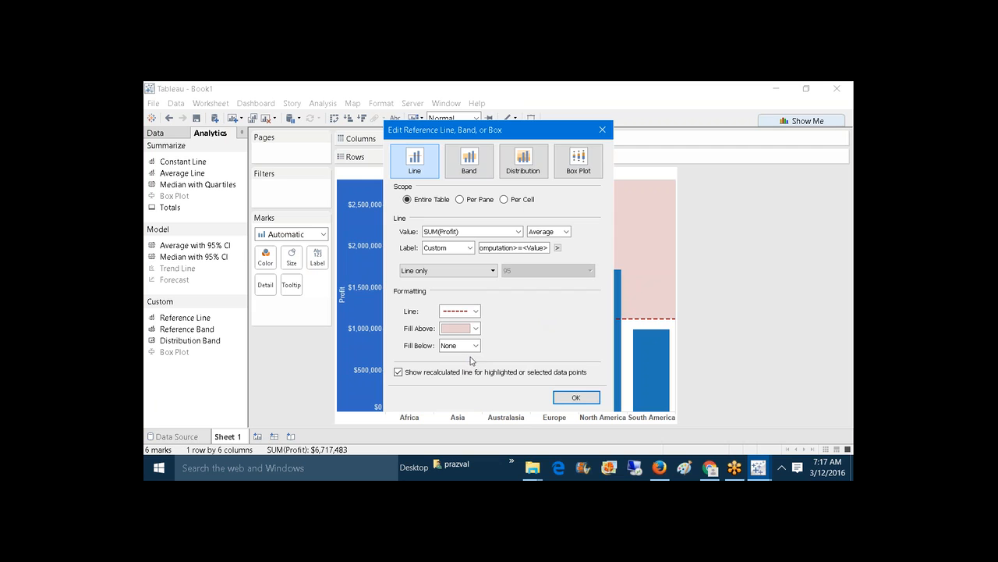
click(475, 346)
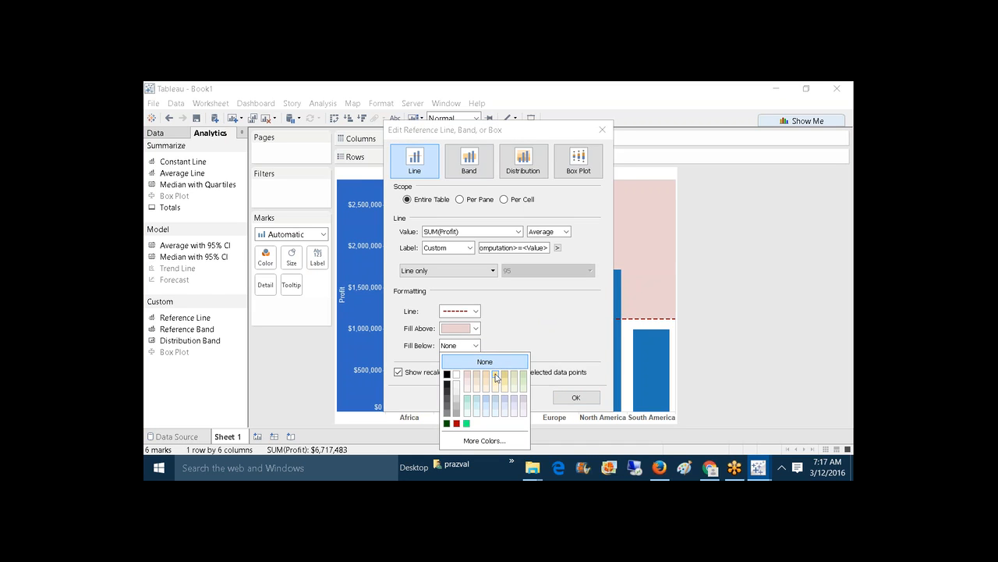
click(496, 378)
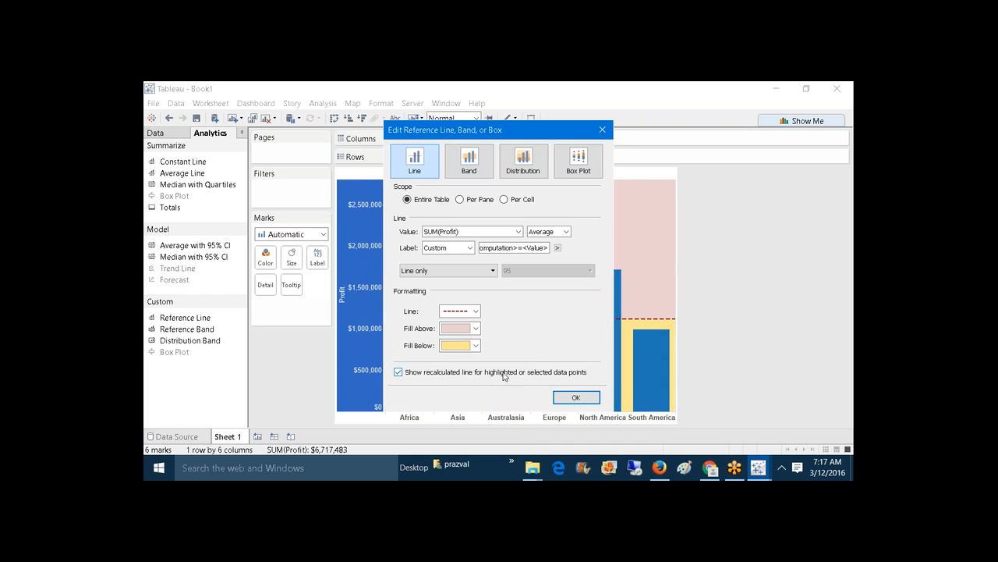
click(577, 398)
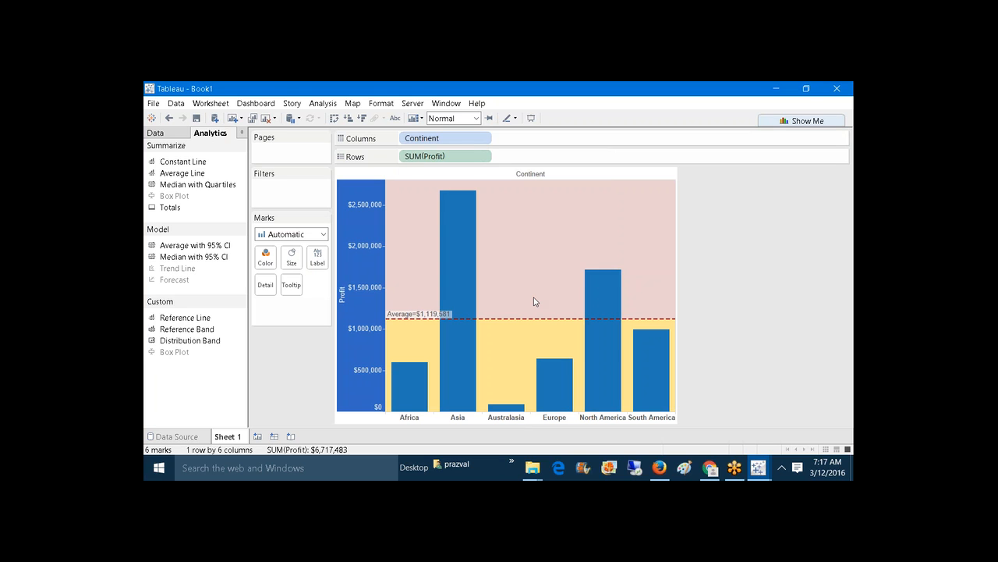
Step: On a new sheet, plot SUM(Profit) as a line by Order Date year and quarter, 2010–2013
click(259, 436)
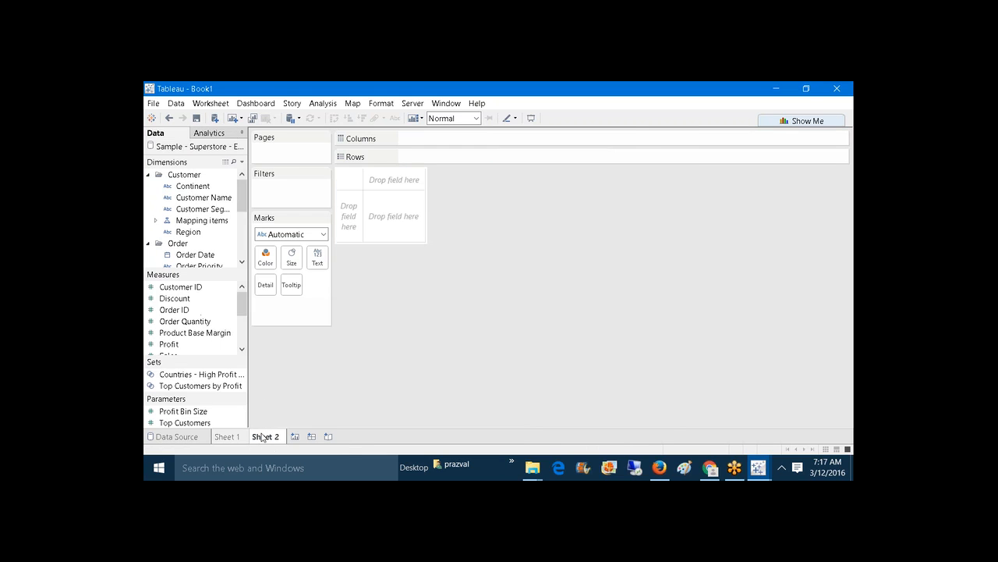
drag(199, 255, 421, 159)
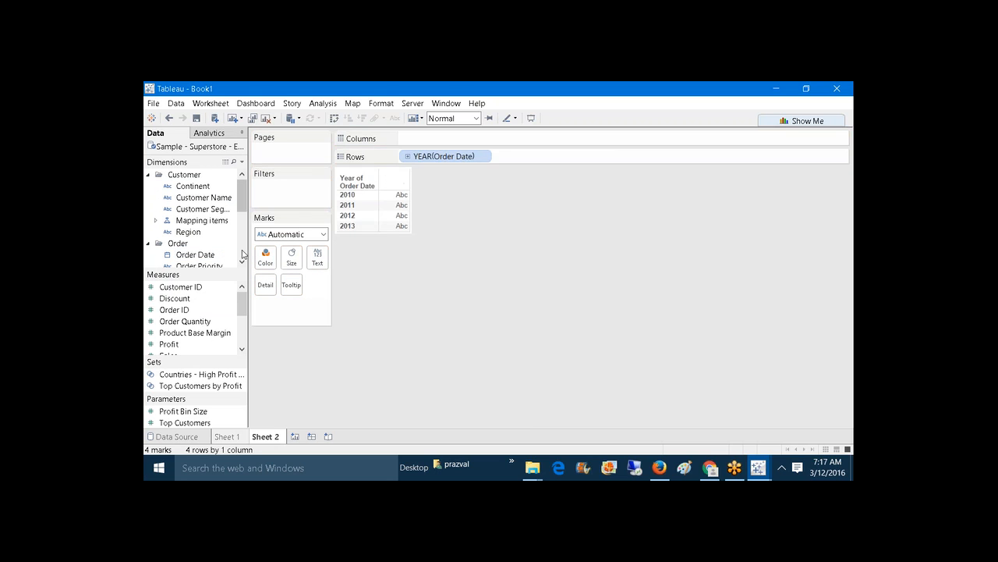
drag(195, 255, 518, 156)
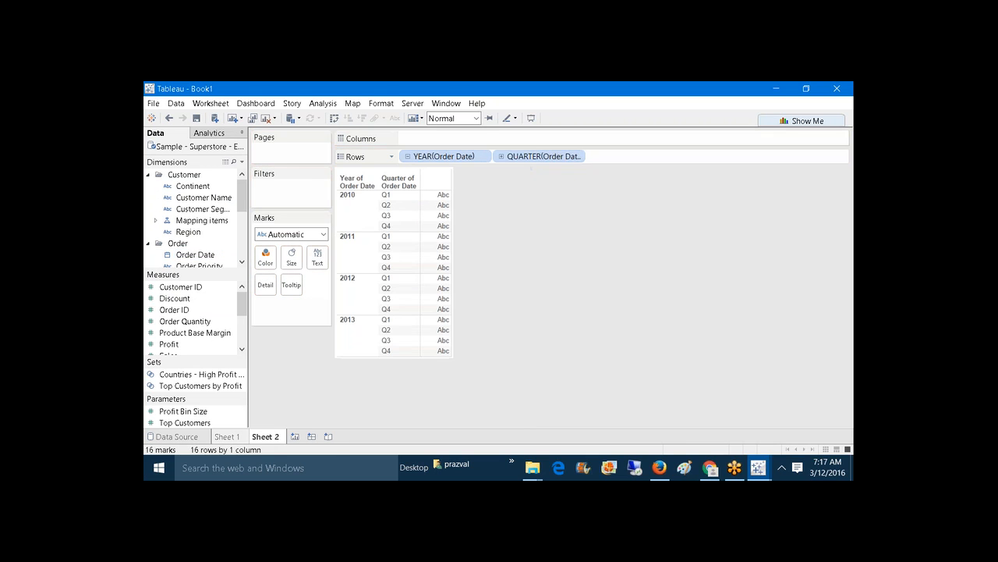
click(334, 118)
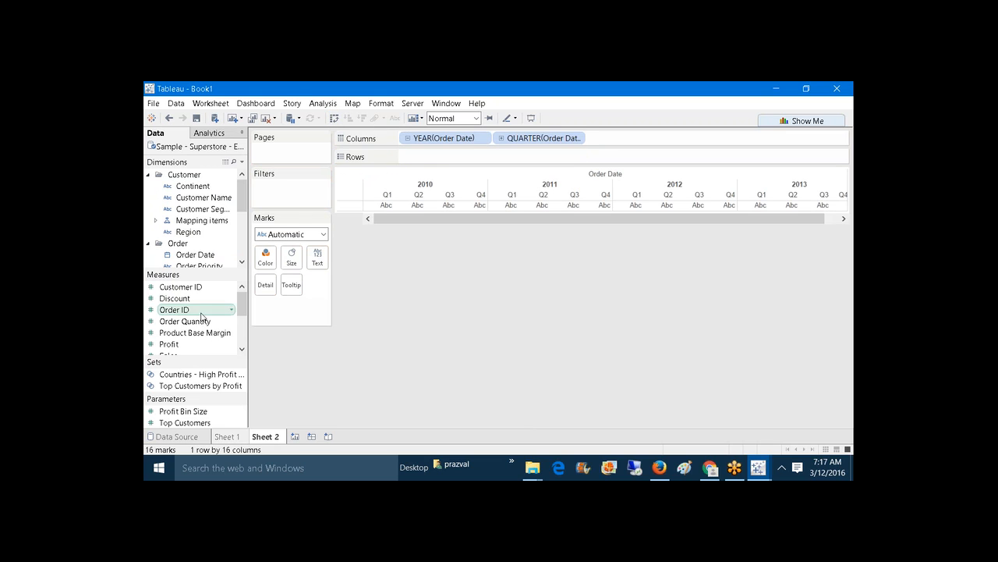
drag(170, 345, 460, 154)
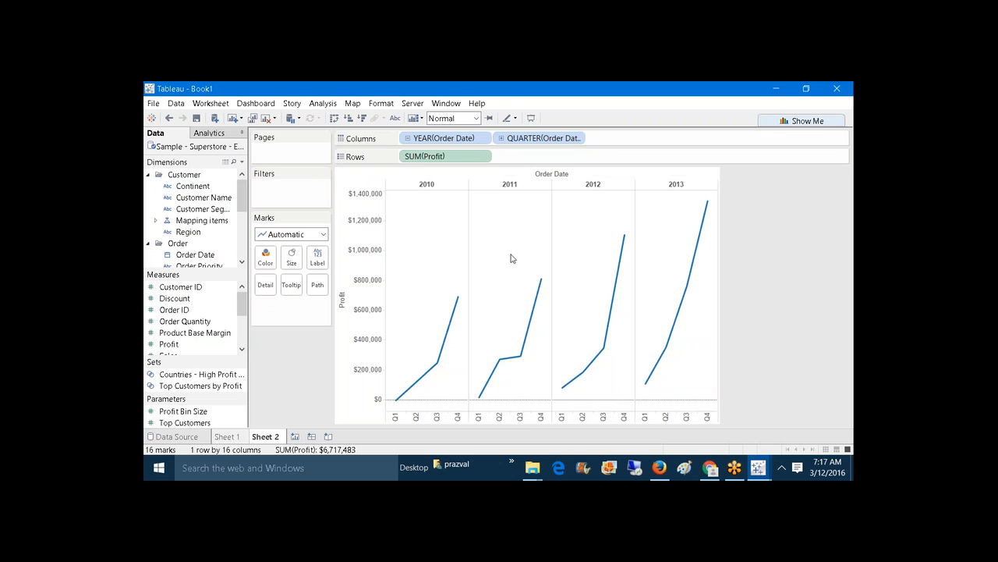
mouse_move(466, 298)
click(426, 185)
click(799, 188)
click(219, 139)
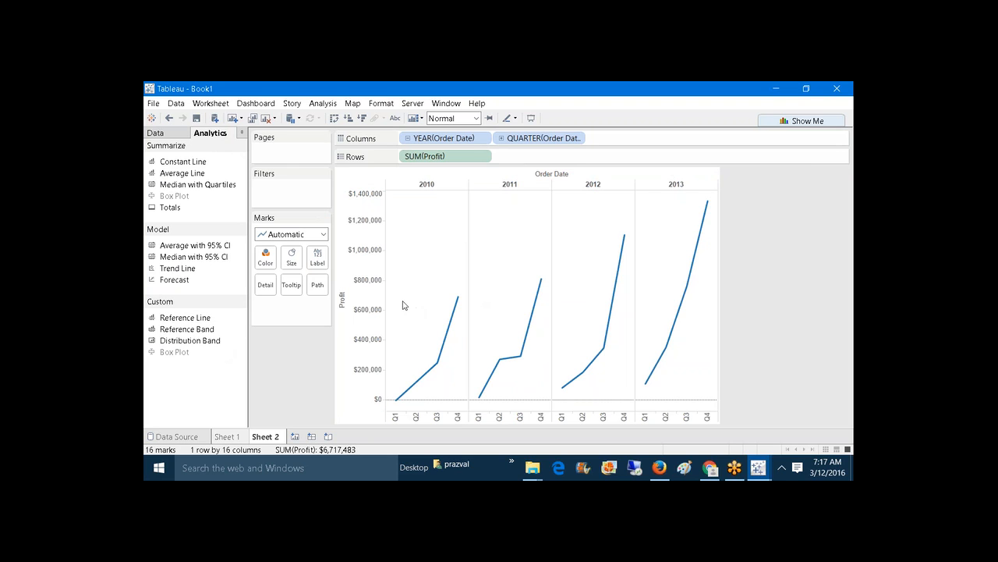
Step: Add a per-year average Profit line with the custom label '<Computation>=<Value>'
right_click(368, 302)
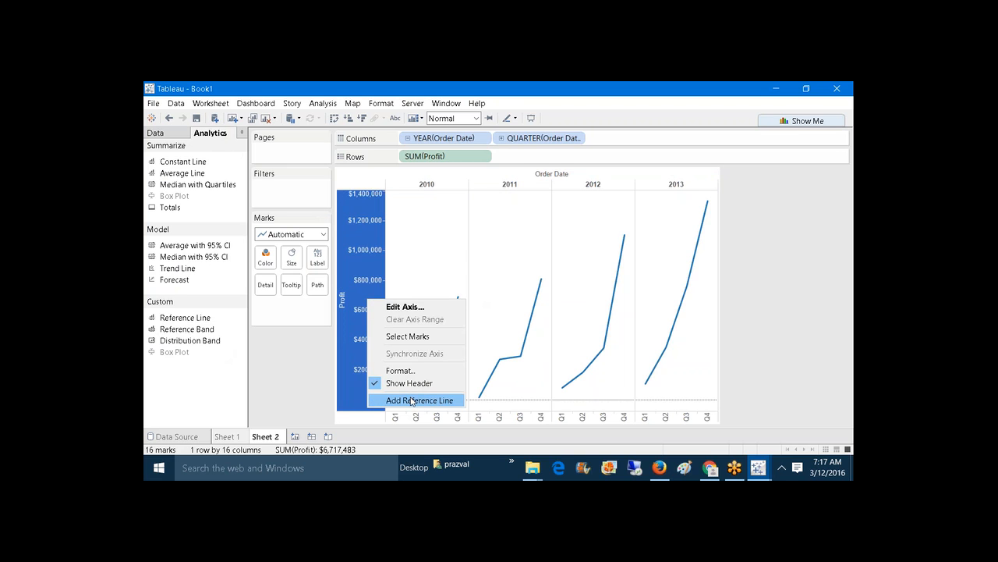
click(413, 401)
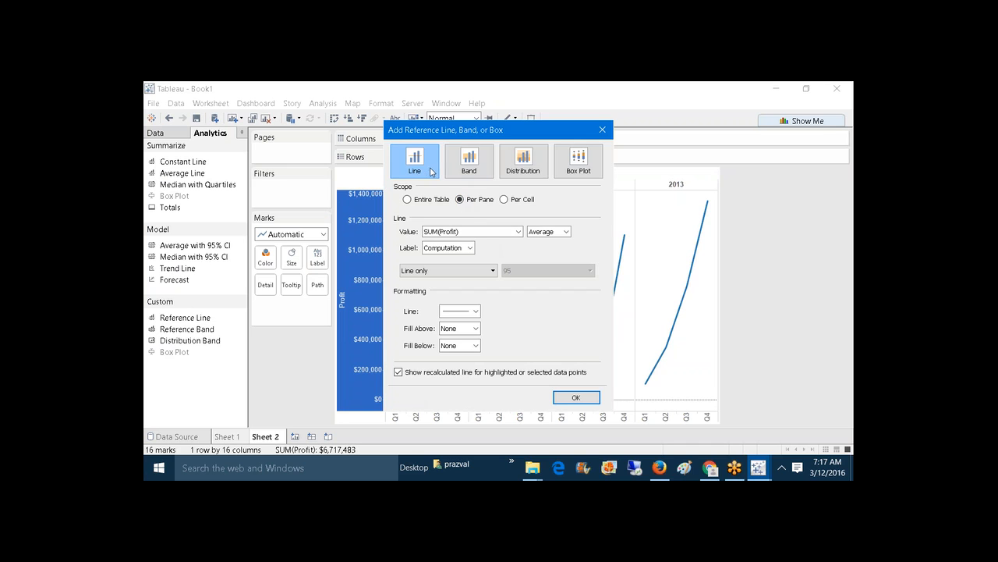
click(426, 175)
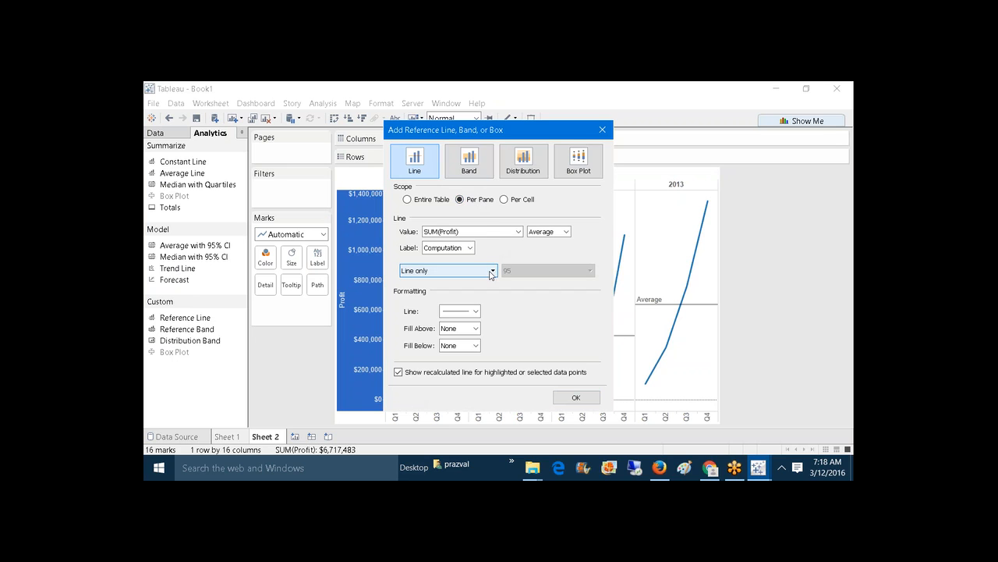
click(468, 249)
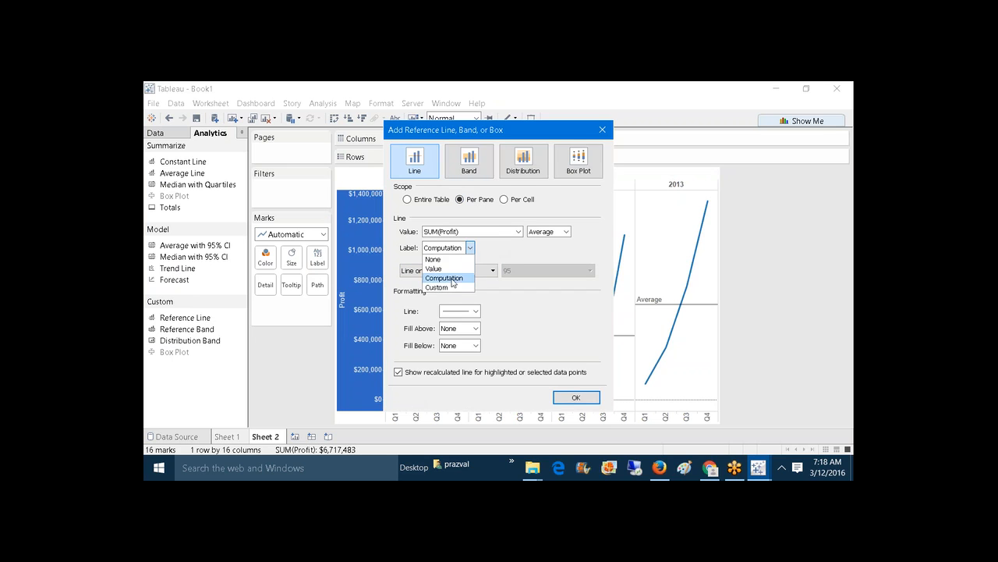
click(450, 288)
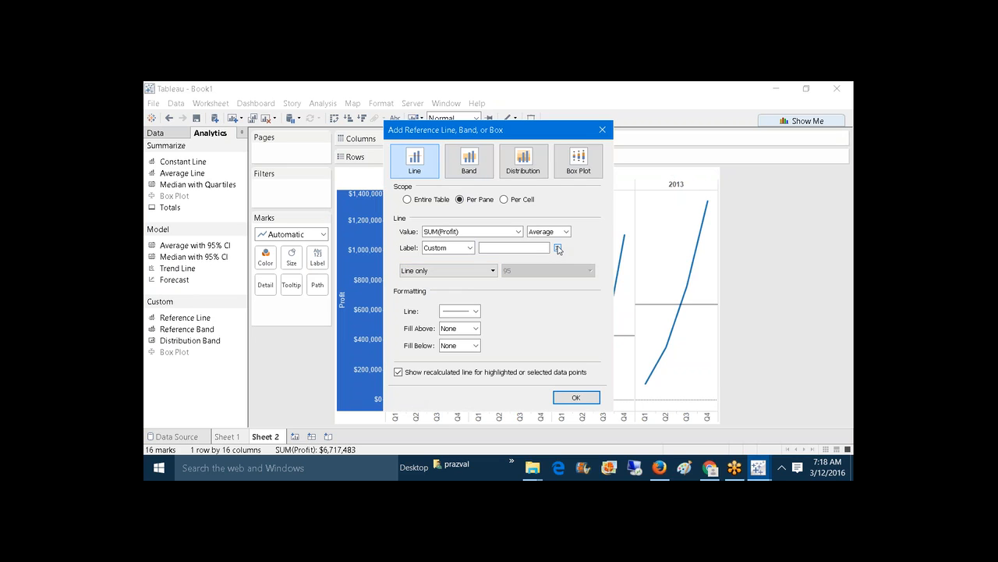
click(558, 248)
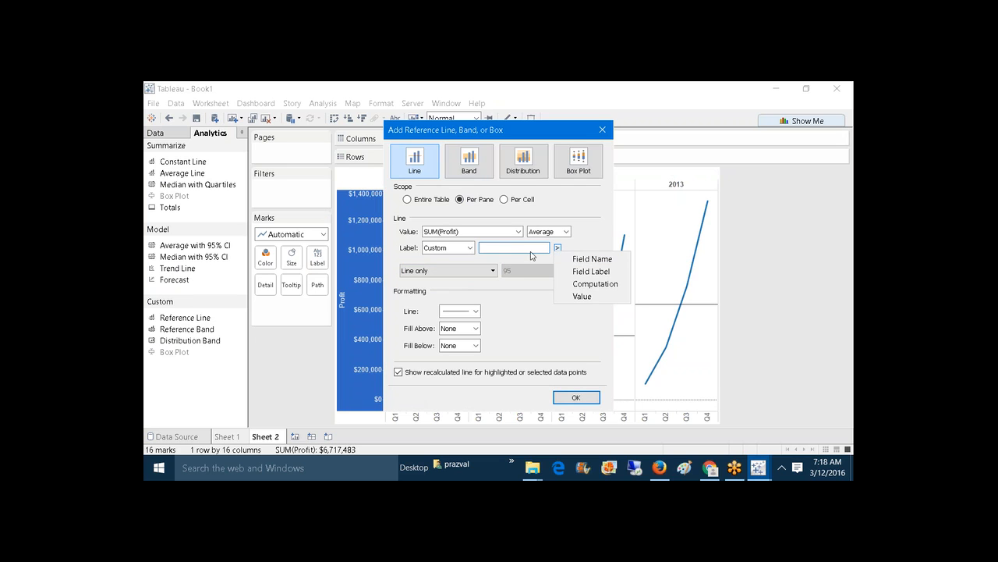
click(570, 284)
text(=)
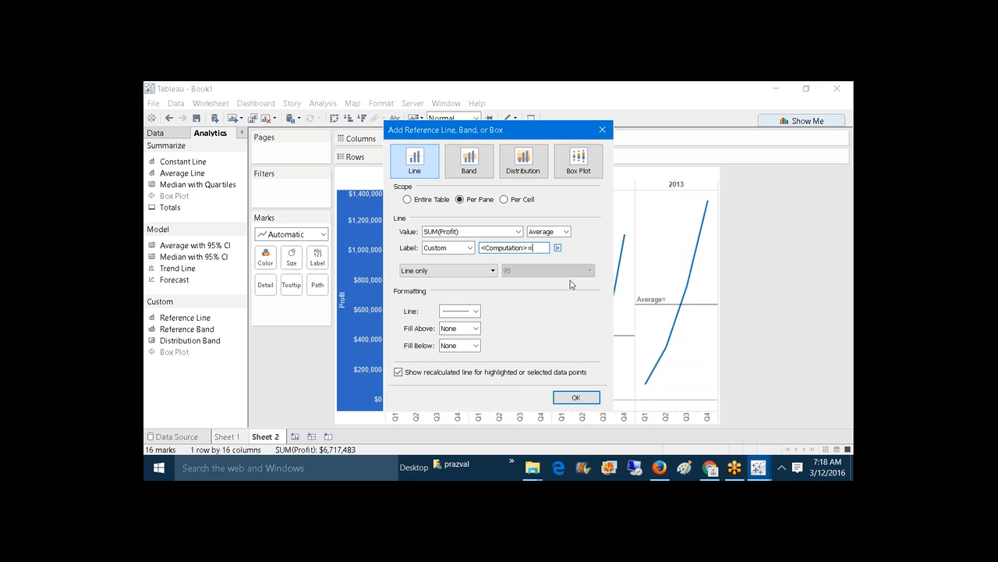
click(558, 248)
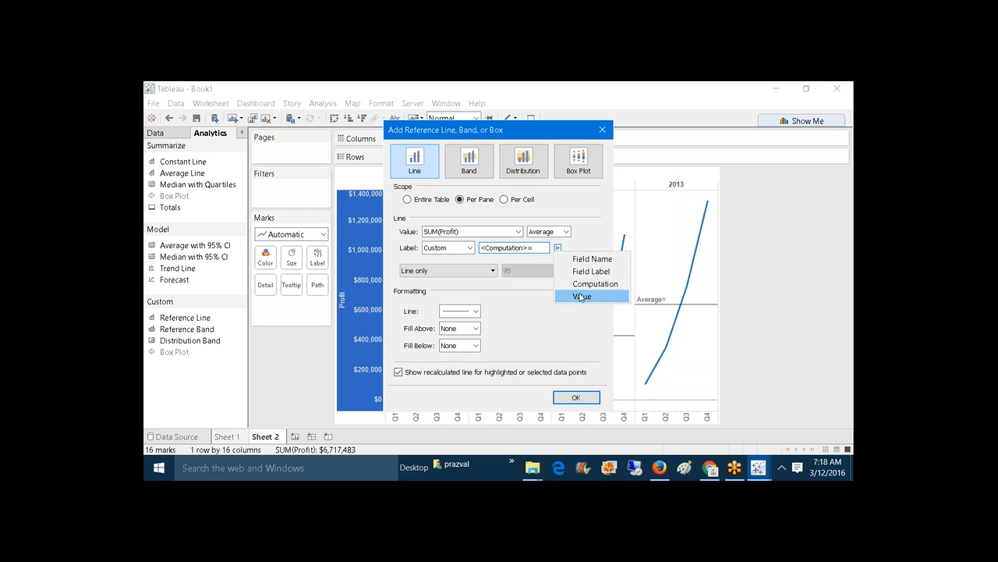
click(578, 296)
Step: Style the per-year average lines dotted gold and apply them to the chart
click(476, 311)
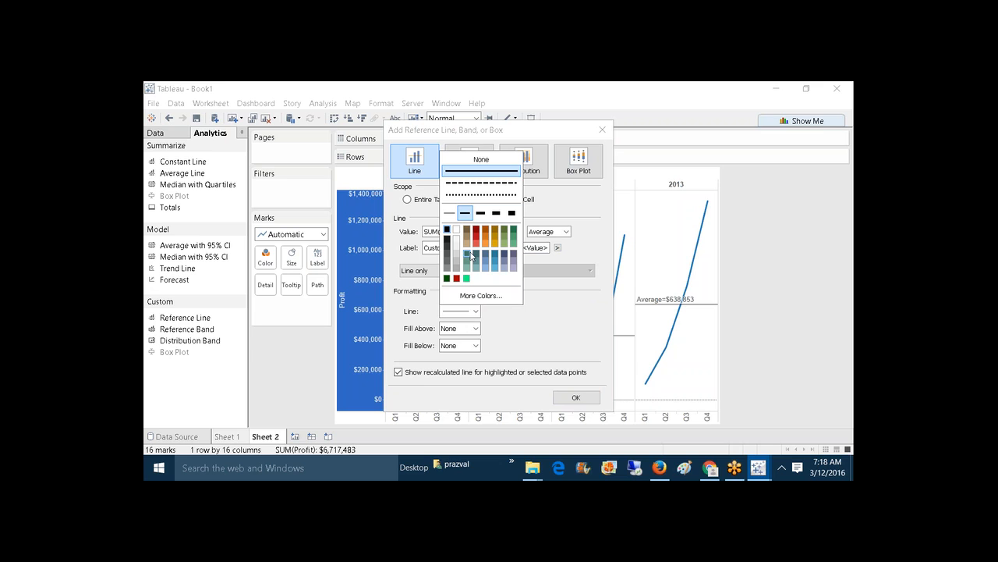
click(460, 195)
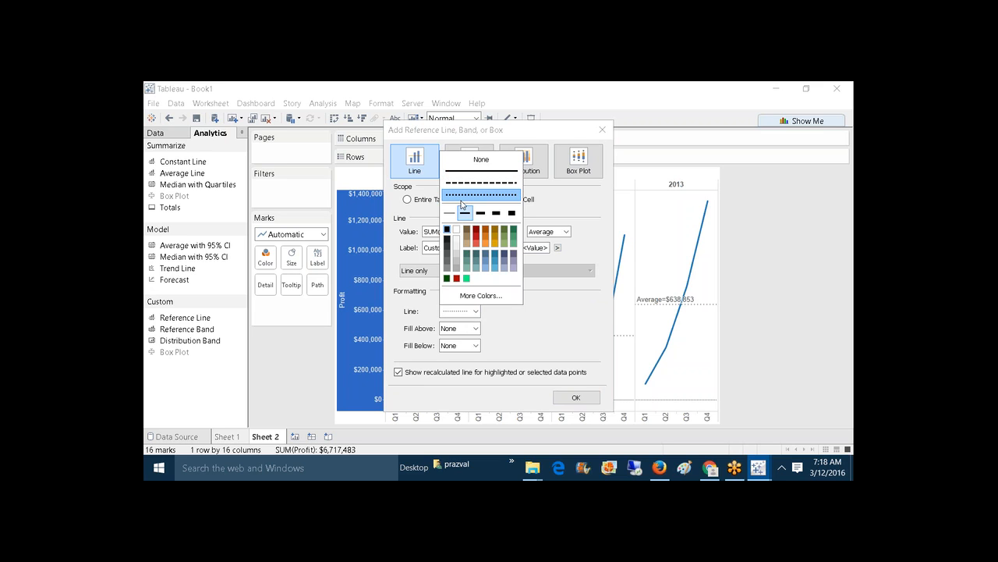
click(496, 231)
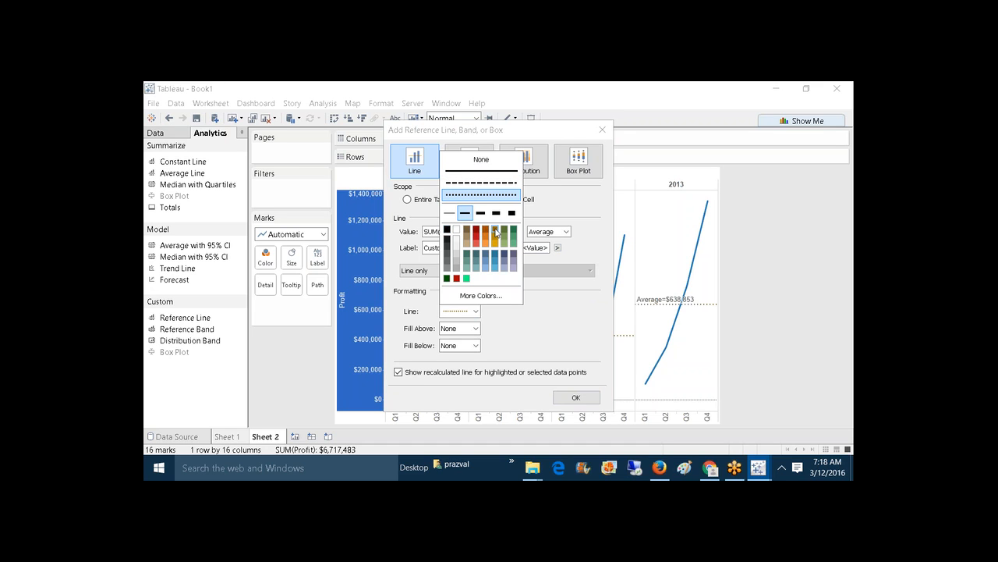
click(525, 302)
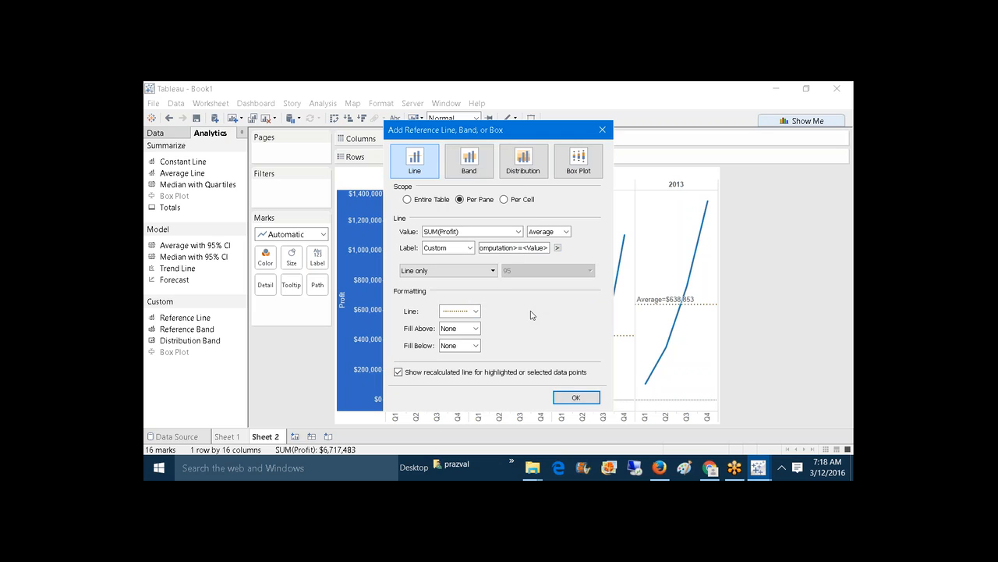
click(576, 398)
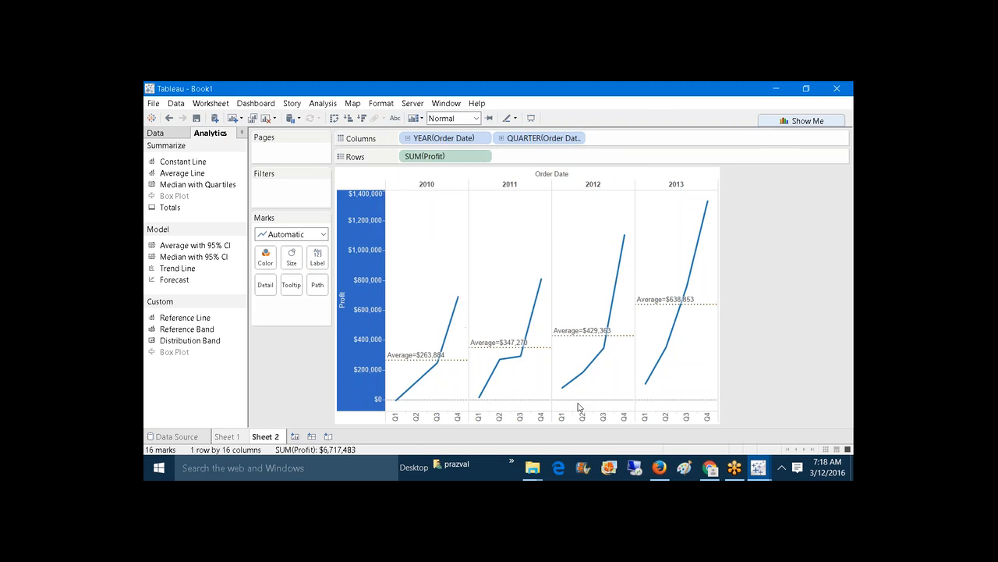
mouse_move(418, 361)
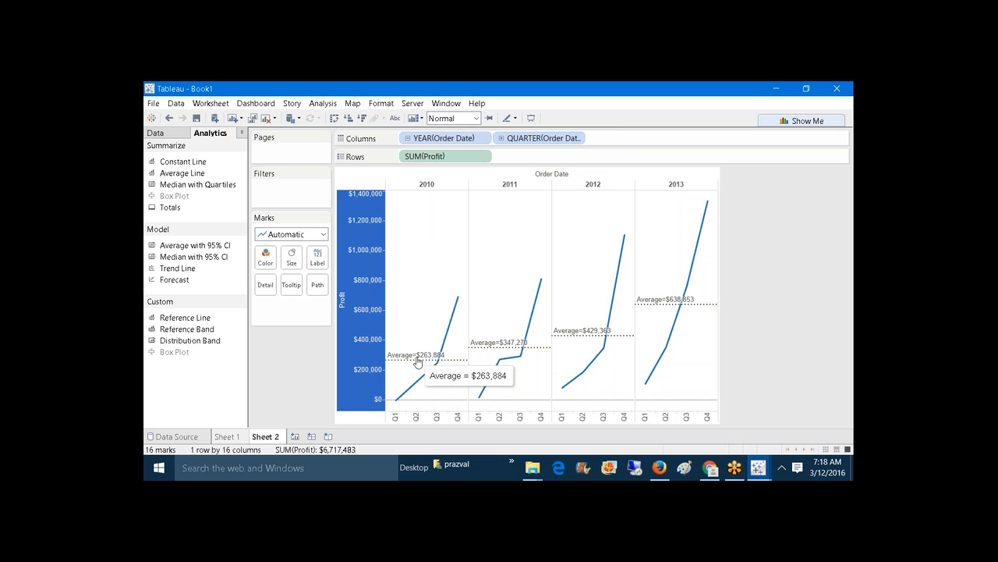
mouse_move(501, 358)
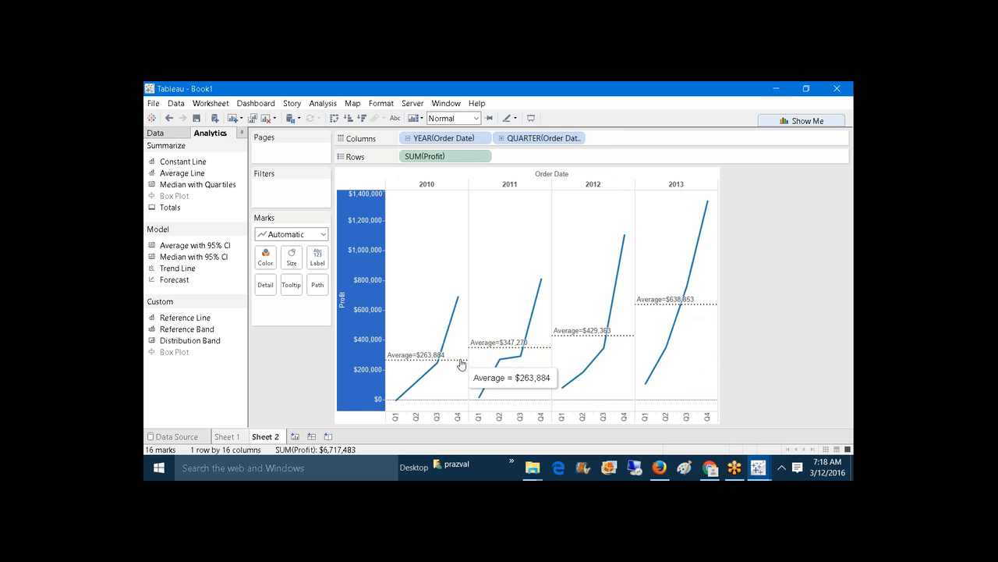
Step: Change the mark type to Bar, leaving a started reference band unadded
click(322, 234)
click(300, 263)
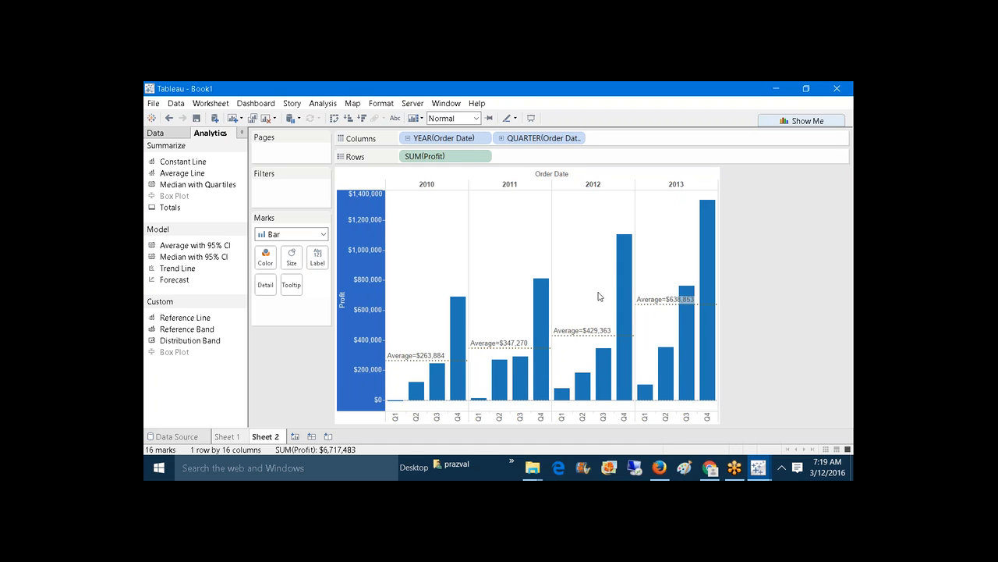
mouse_move(677, 288)
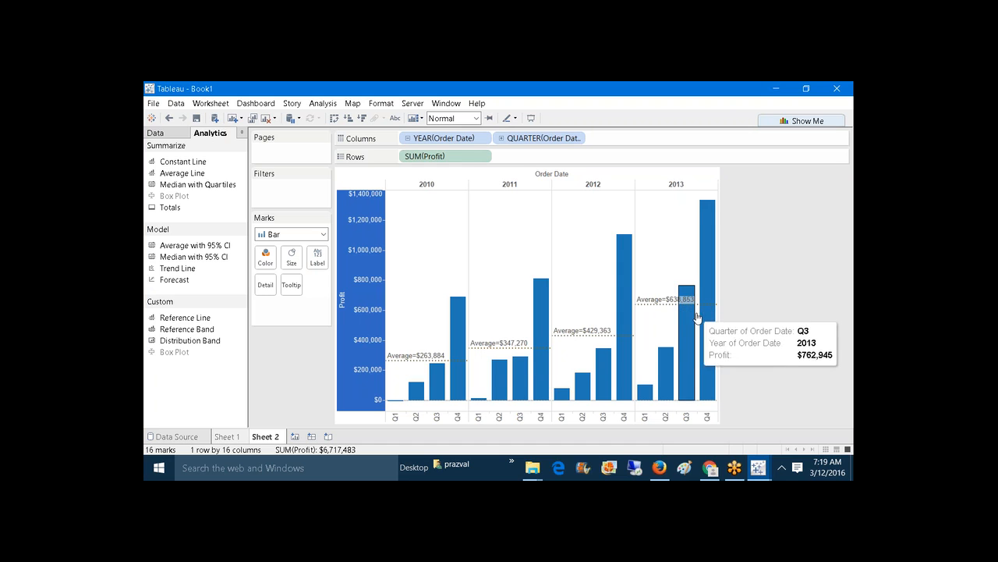
mouse_move(702, 324)
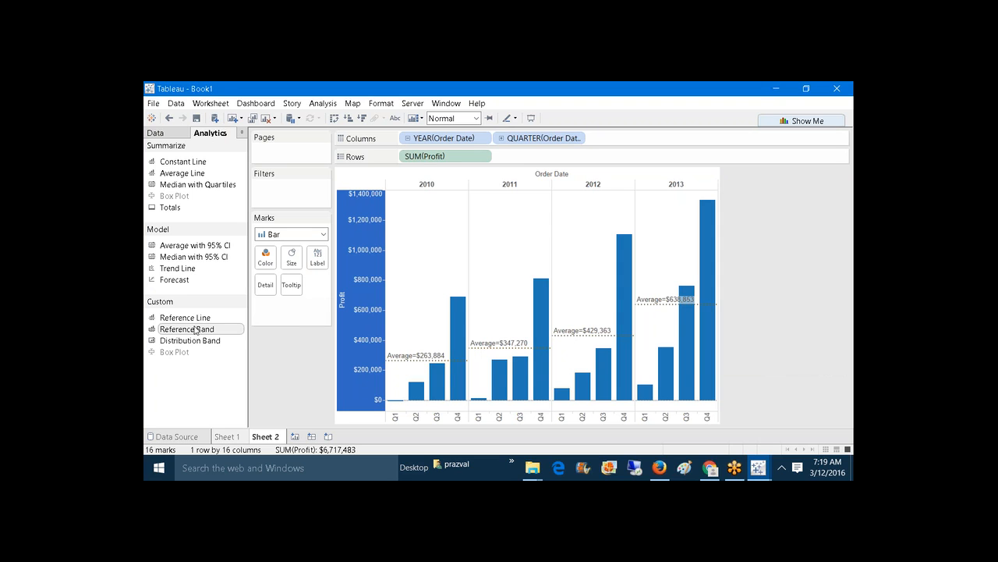
drag(195, 330, 218, 331)
drag(189, 333, 203, 367)
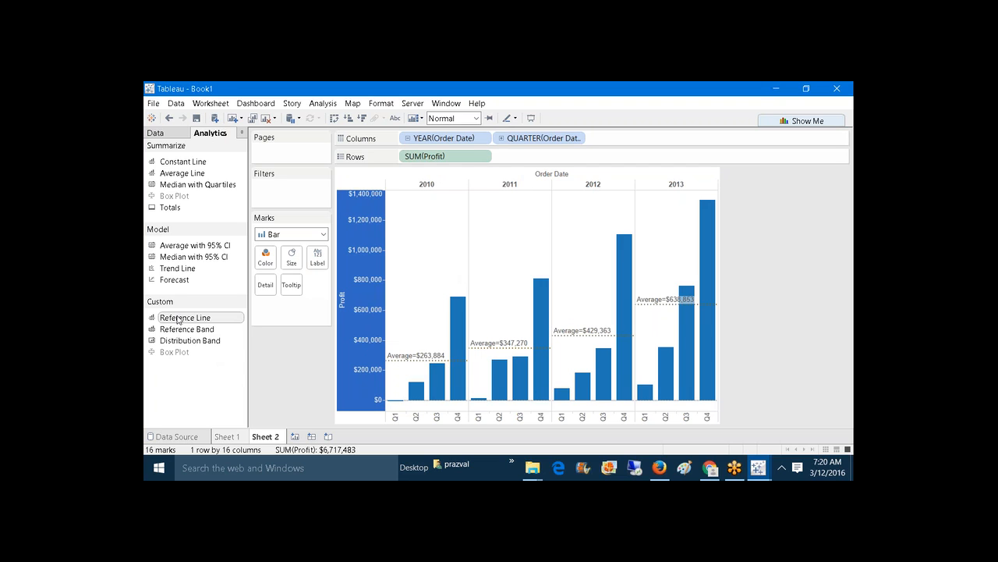
Step: Add a whole-table average reference line styled dashed orange-brown
drag(178, 319, 430, 192)
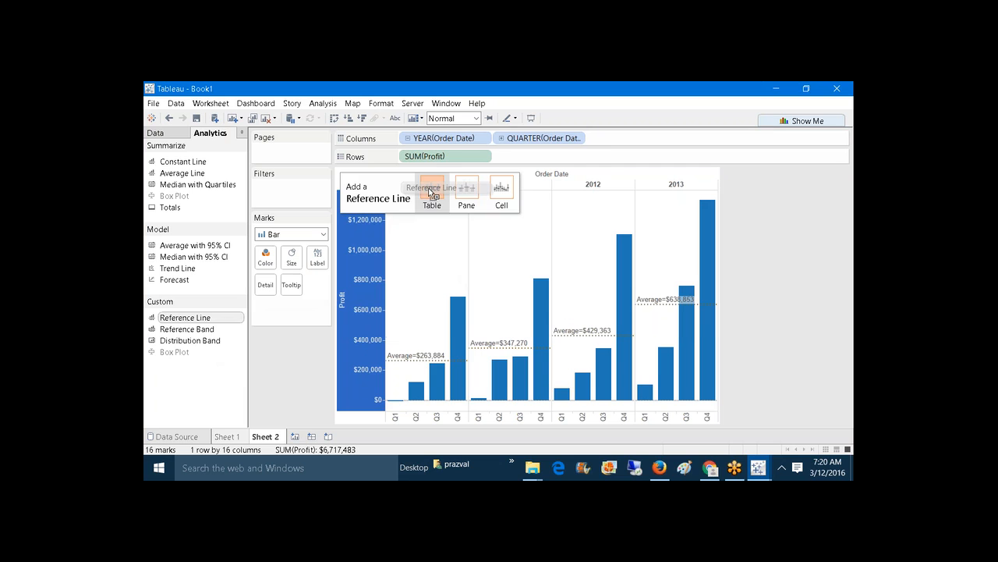
drag(432, 192, 431, 193)
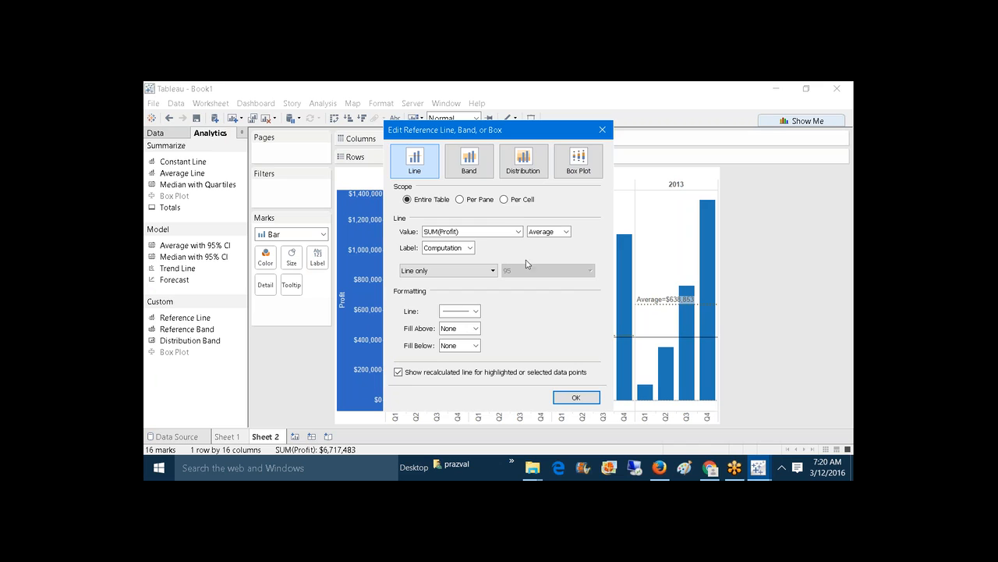
click(475, 310)
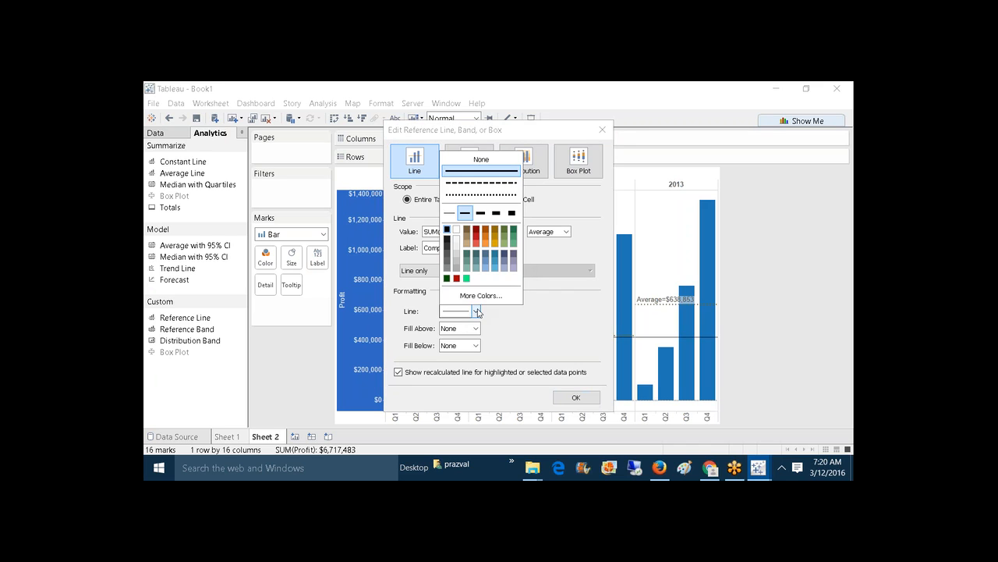
click(473, 183)
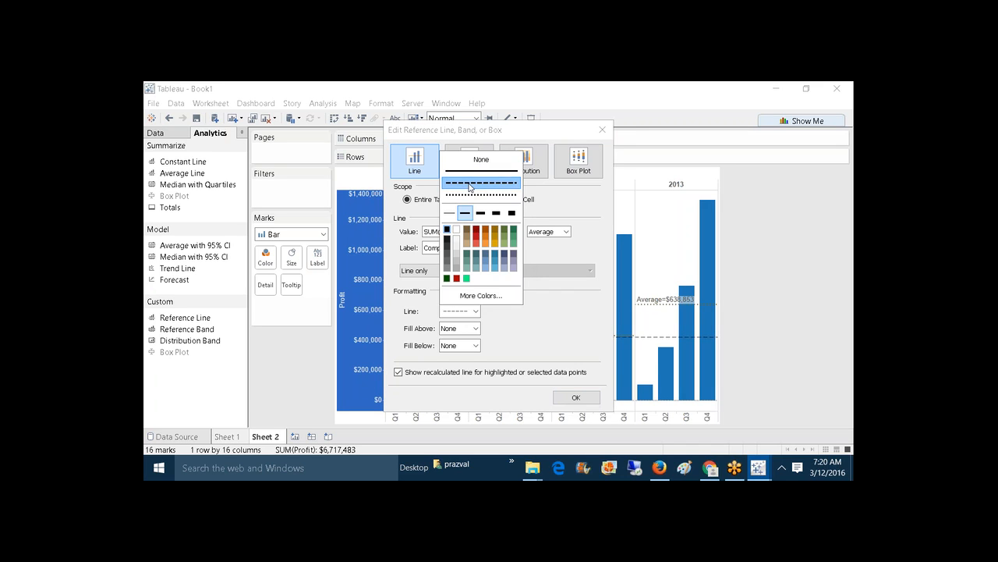
click(489, 231)
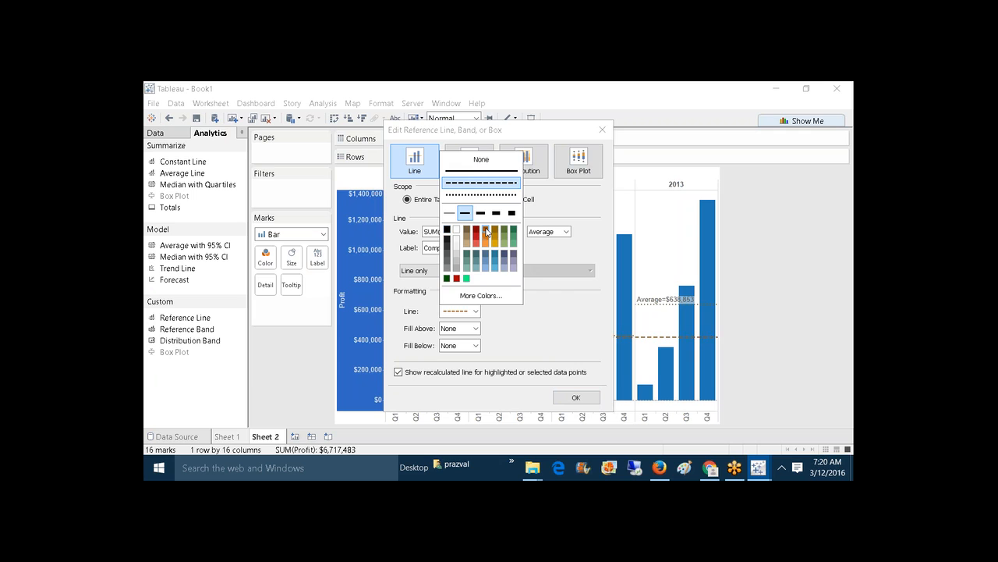
click(531, 353)
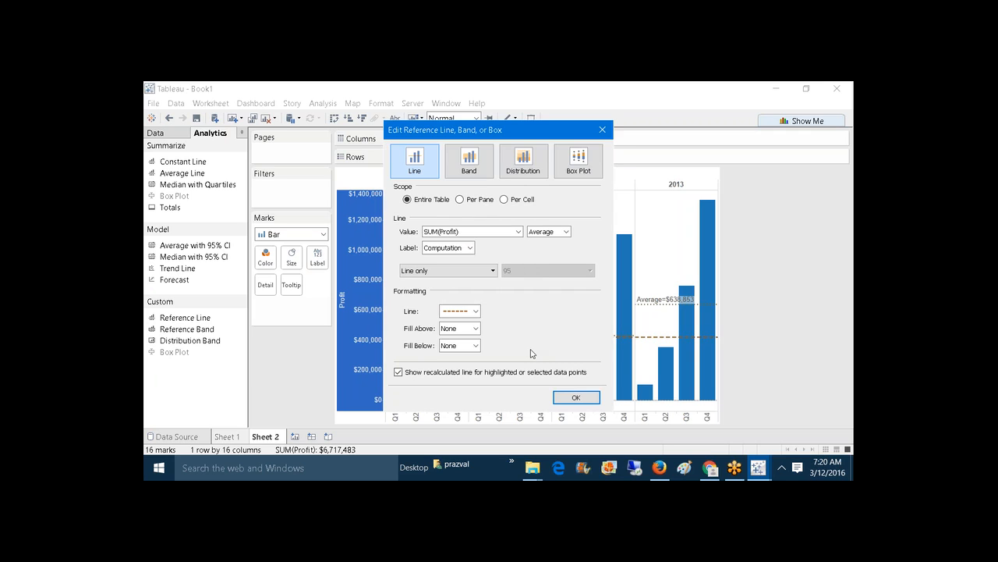
Step: Label the overall line '<Computation>=<Value>' and apply it, showing Average=$419,843
click(469, 248)
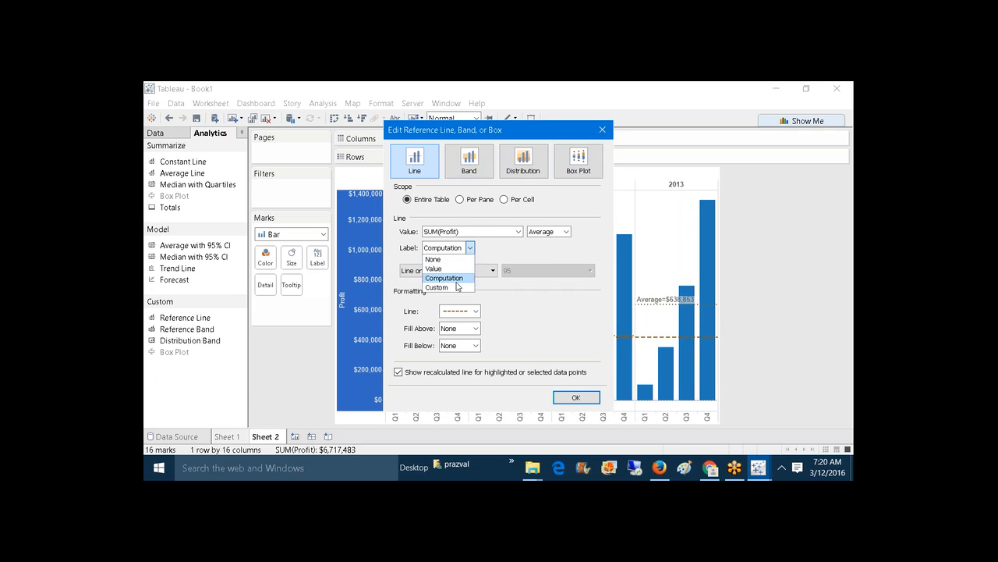
click(459, 287)
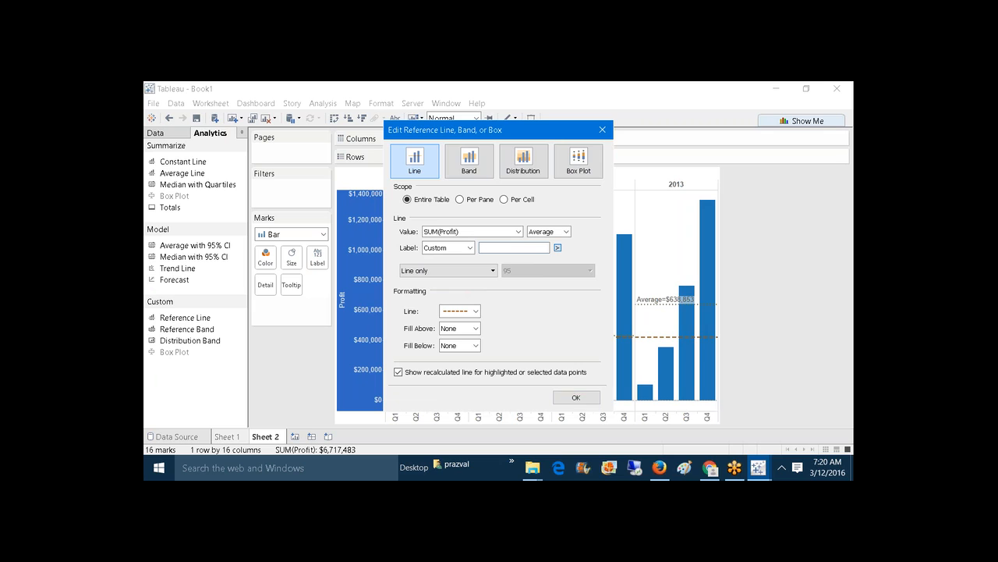
click(557, 247)
click(568, 285)
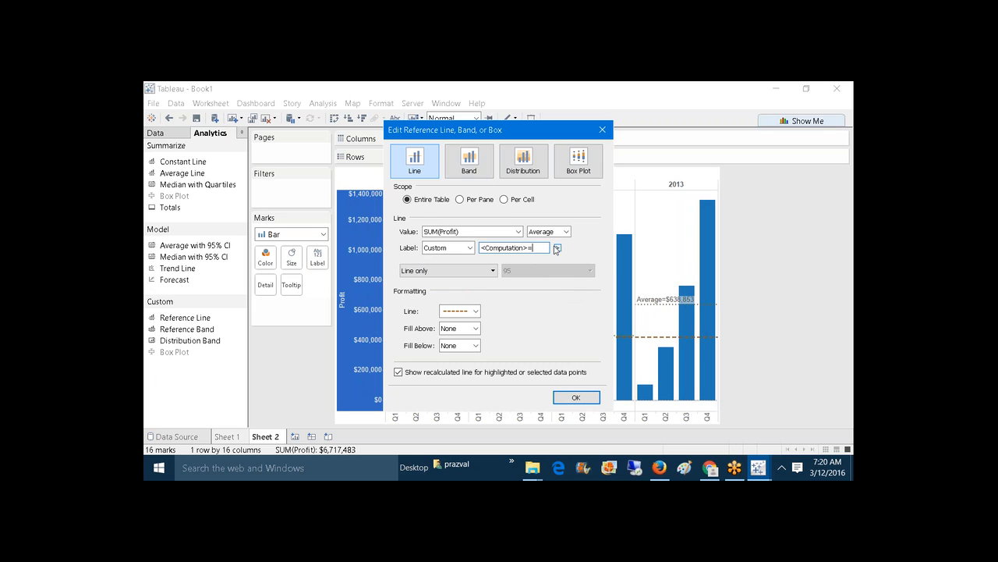
click(557, 248)
click(581, 296)
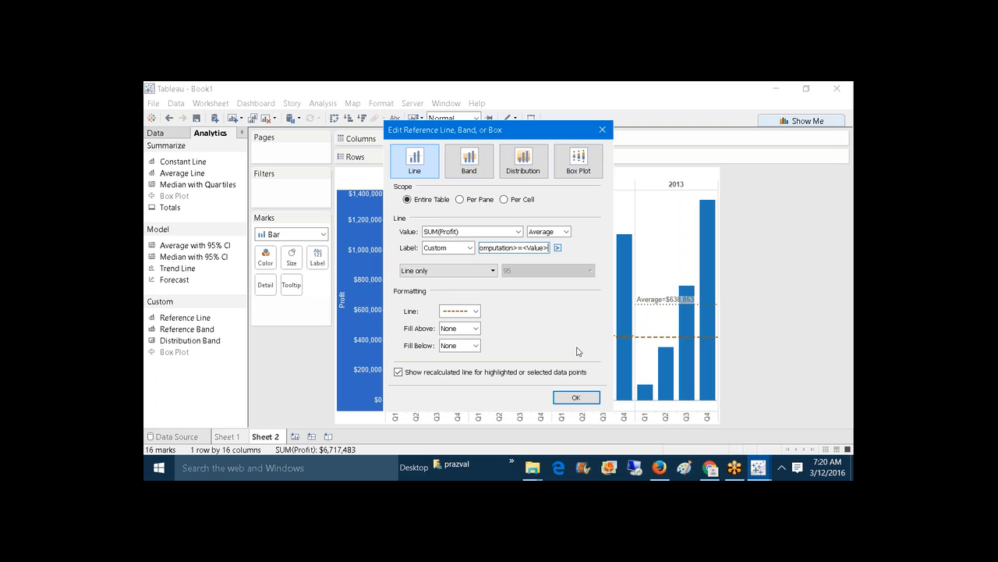
click(582, 400)
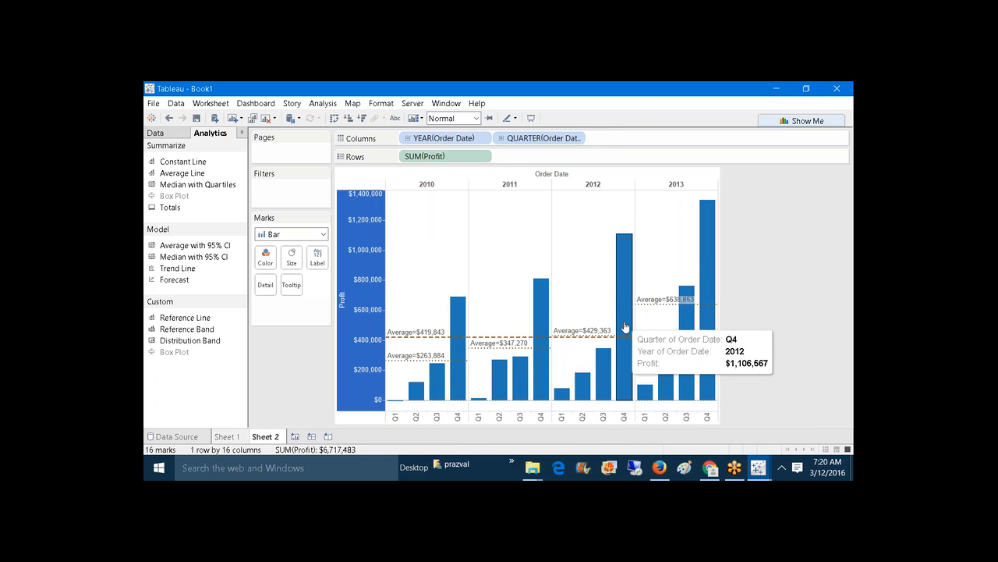
Step: Change the overall Average=$419,843 line from dashed to solid
right_click(356, 313)
mouse_move(457, 432)
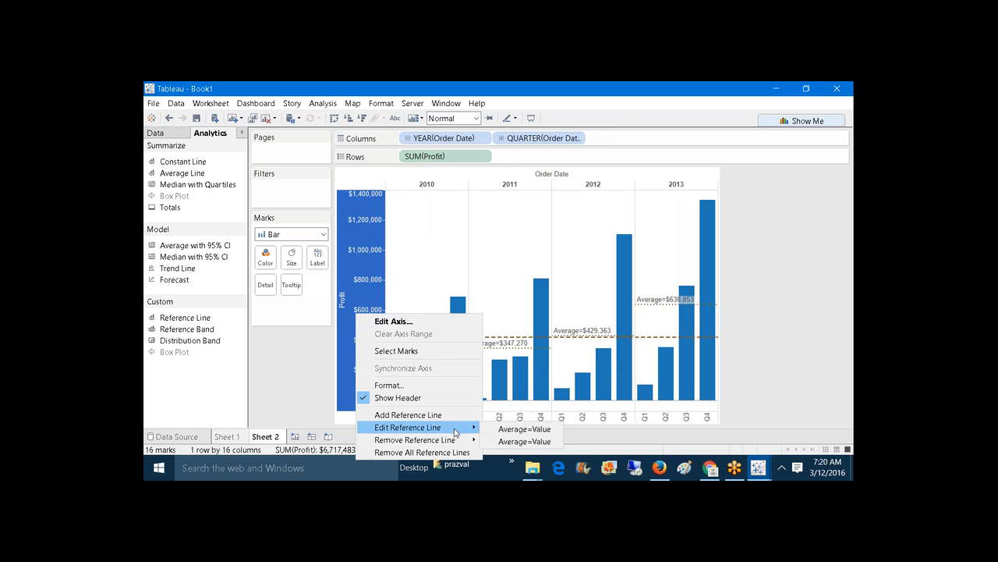
click(496, 441)
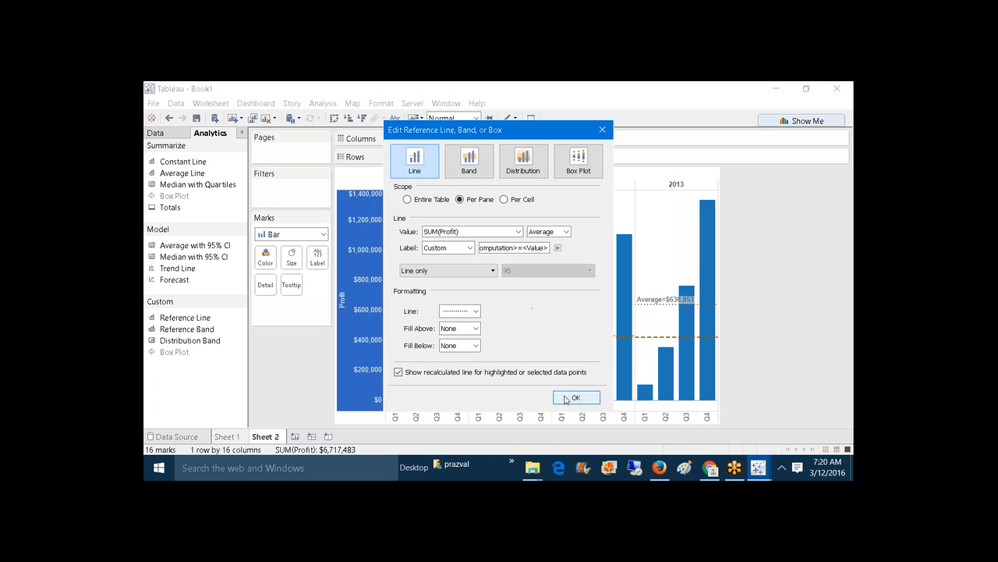
click(567, 398)
right_click(359, 321)
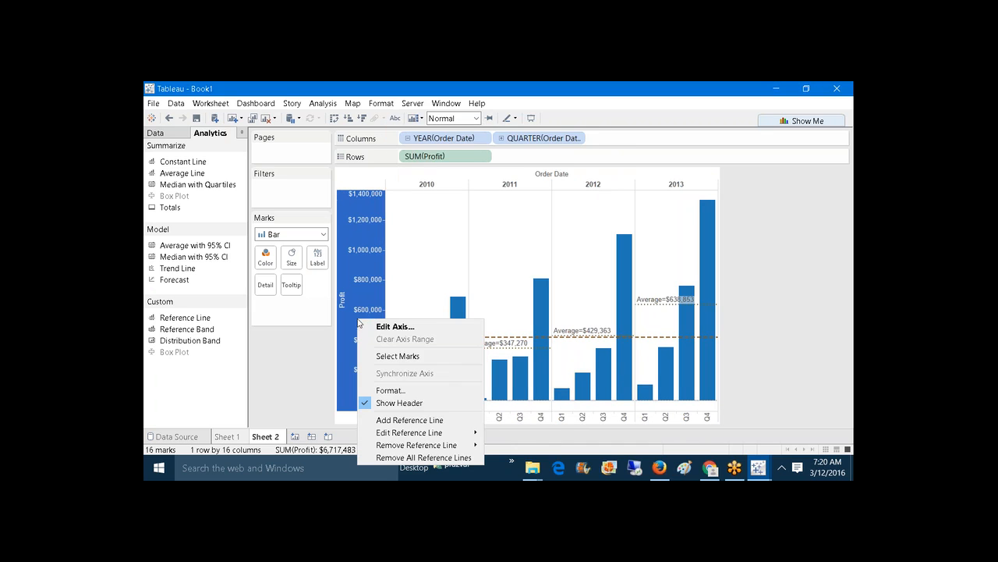
click(511, 441)
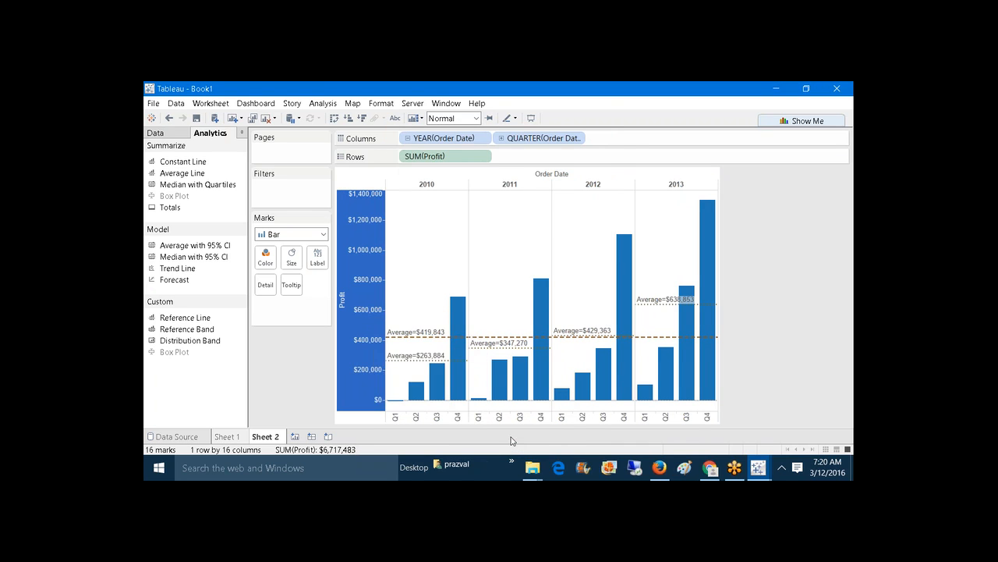
click(476, 311)
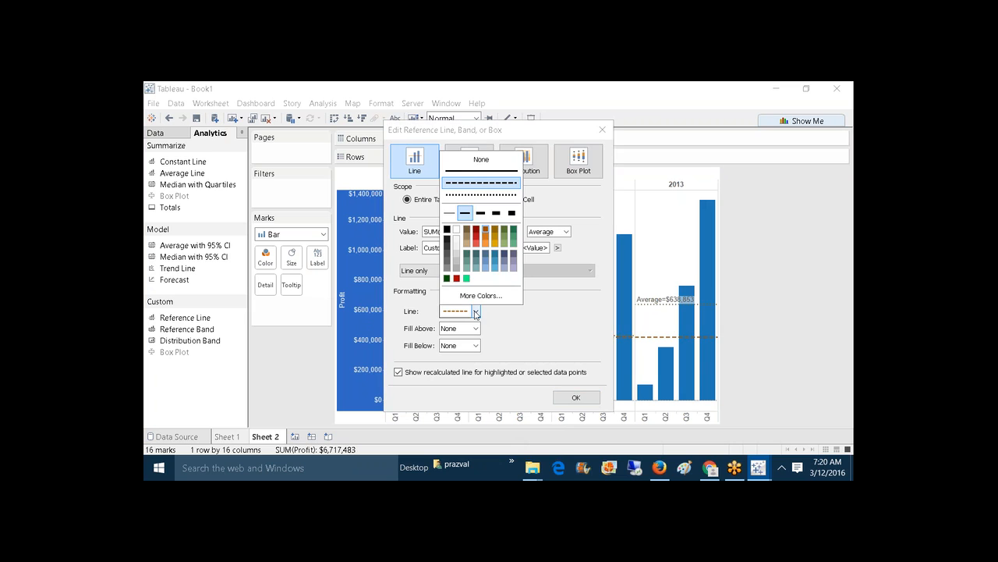
click(461, 173)
click(576, 397)
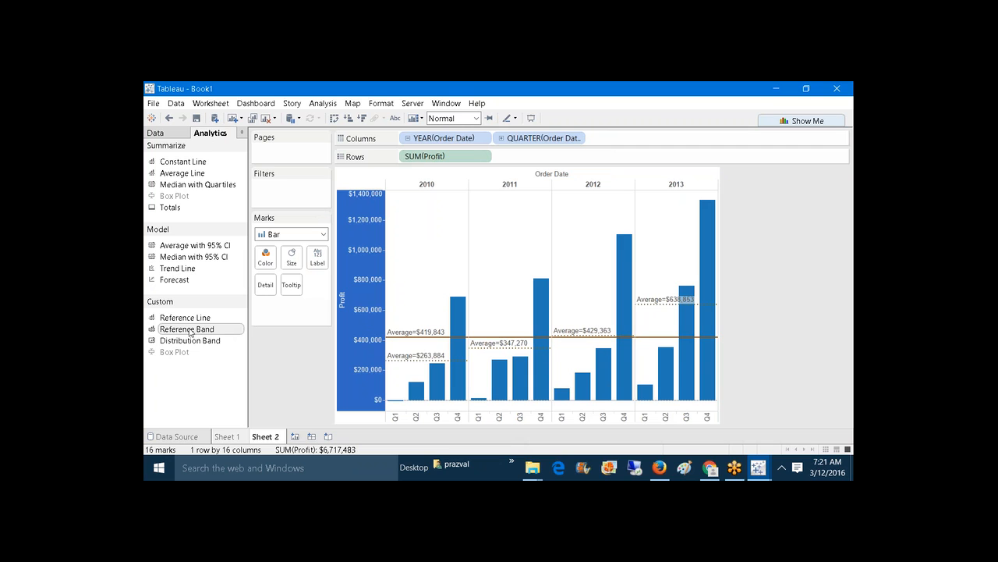
Step: Add a whole-table reference band from Average to Maximum, edged with solid orange-brown lines
drag(189, 332, 441, 193)
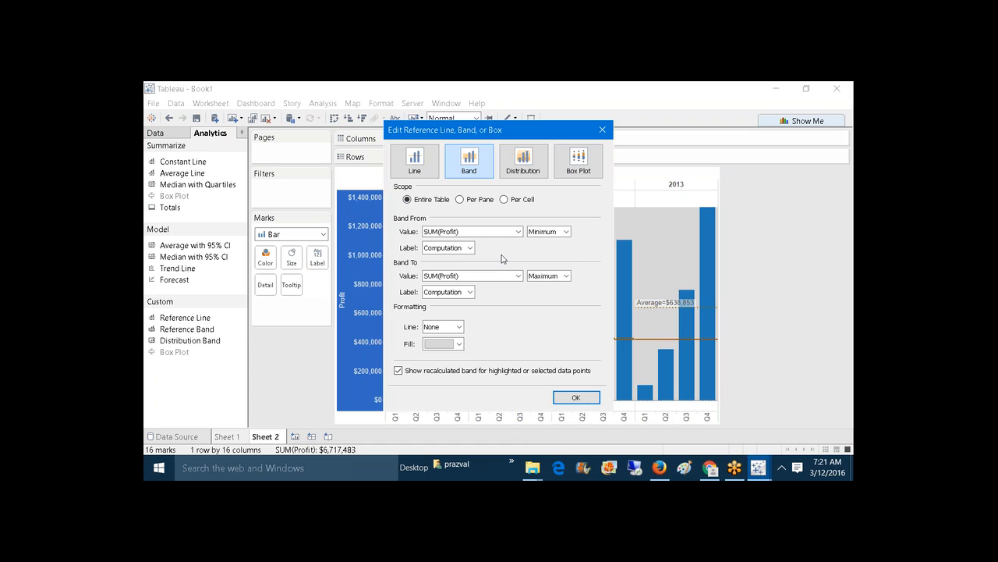
click(566, 233)
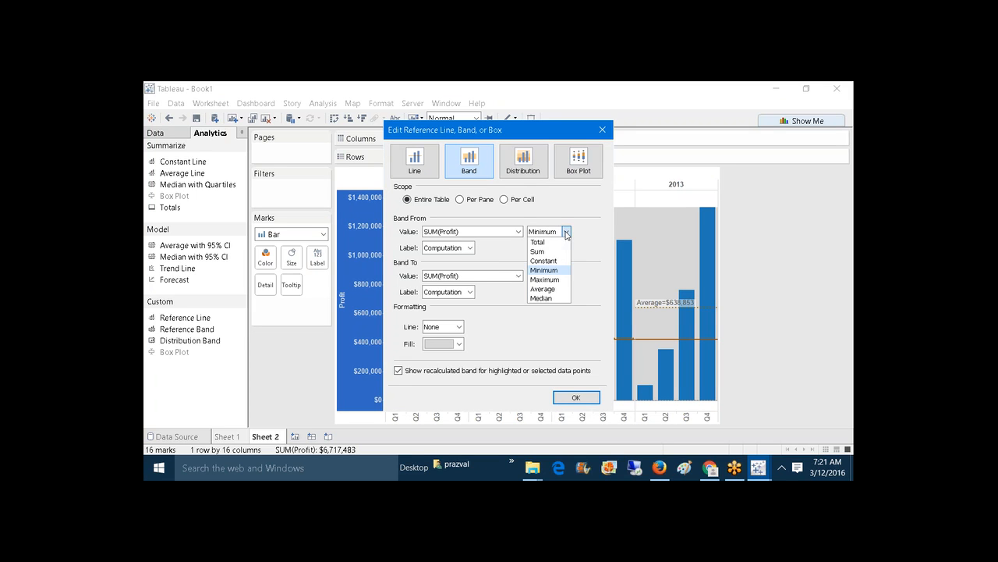
click(545, 289)
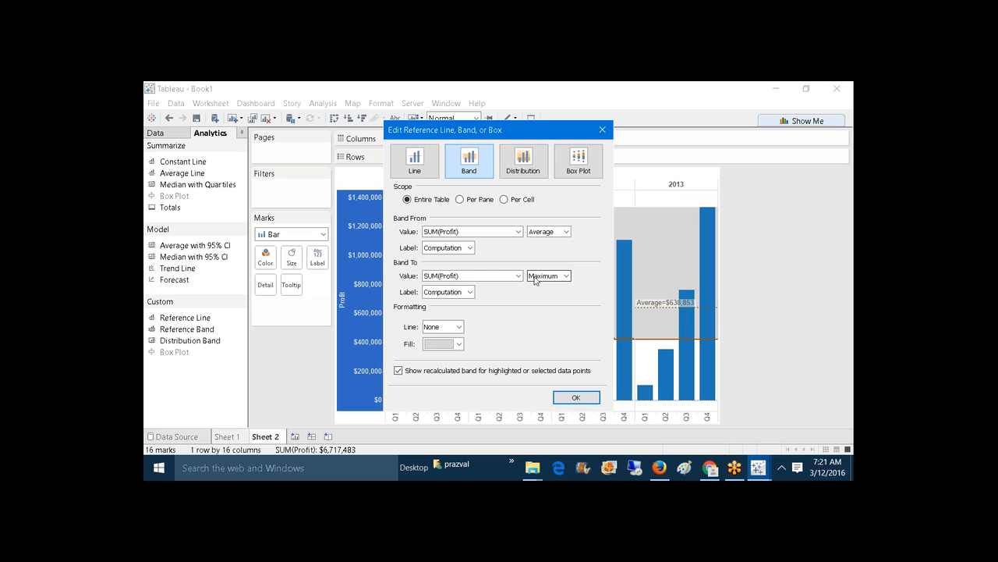
click(458, 326)
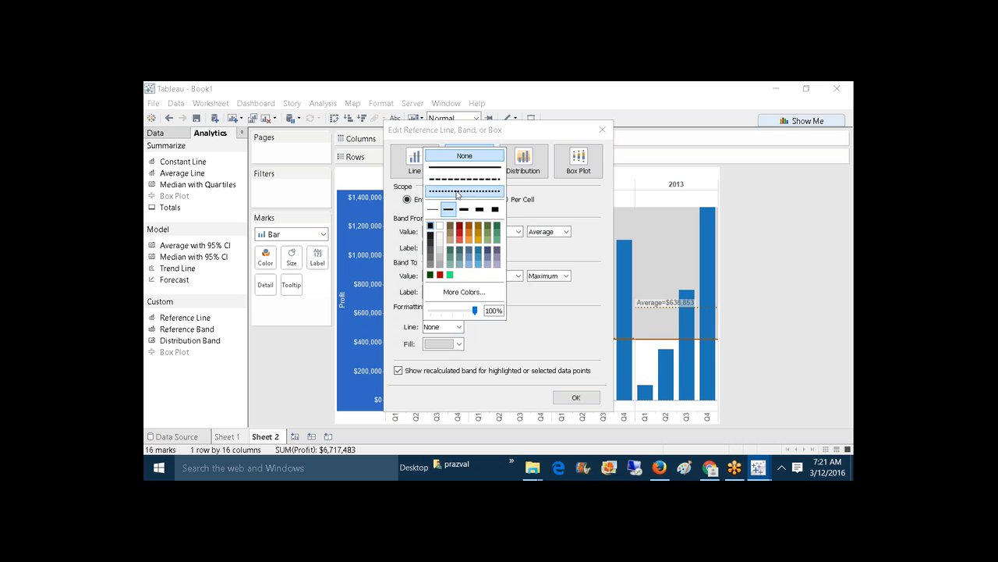
click(455, 168)
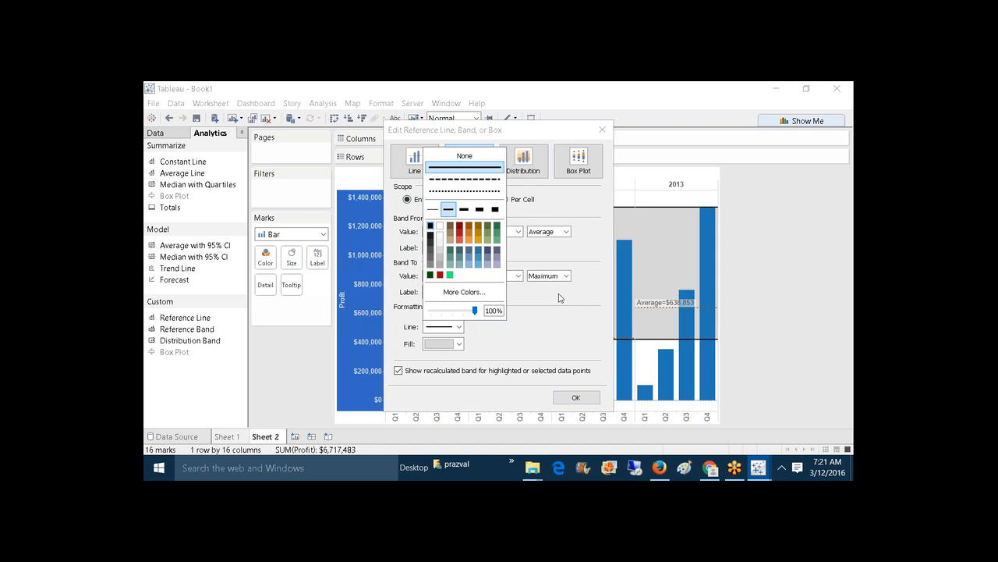
click(469, 228)
click(557, 337)
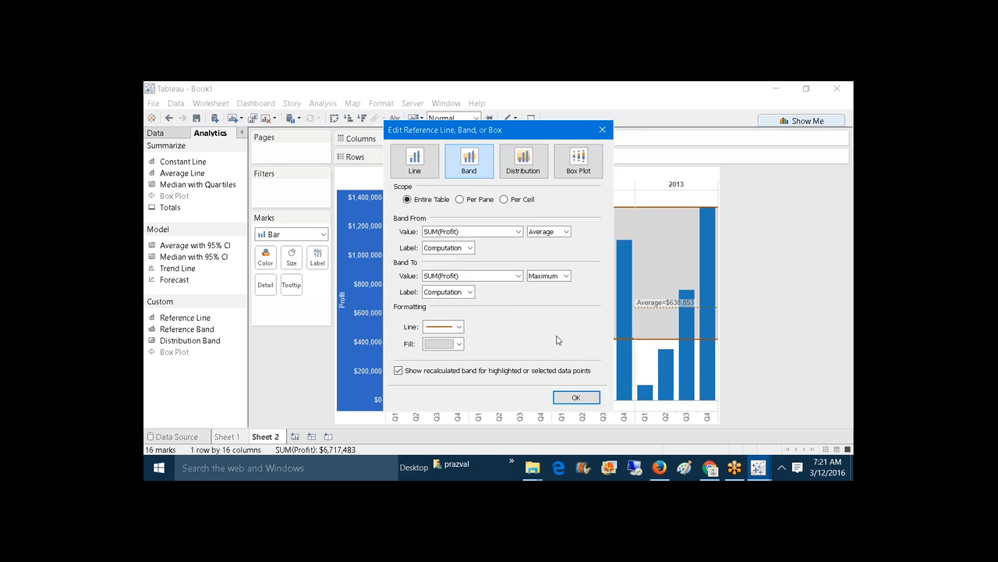
click(573, 397)
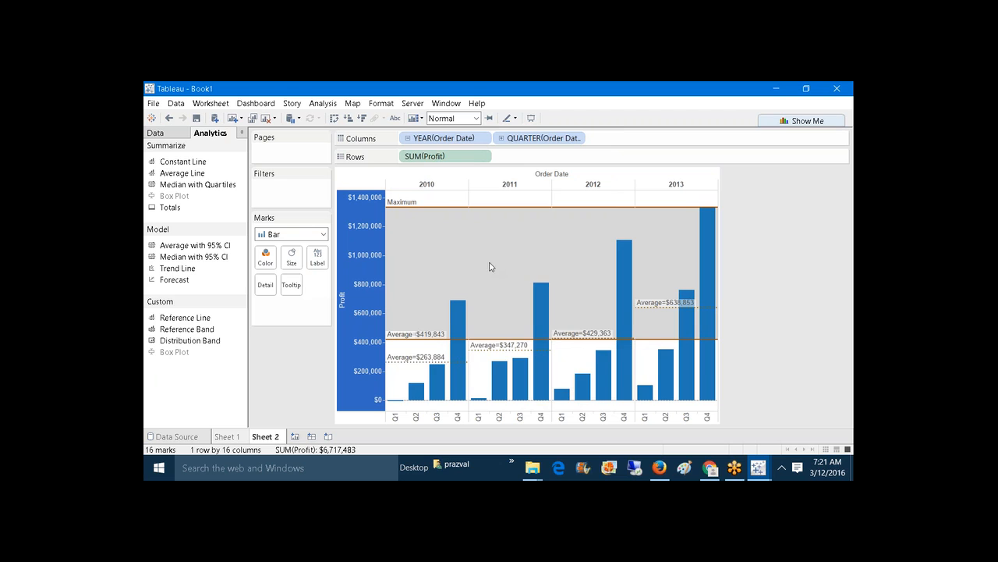
mouse_move(416, 339)
mouse_move(411, 209)
Step: Add a whole-table distribution band at 60% and 80% of average SUM(Profit)
drag(207, 345, 453, 197)
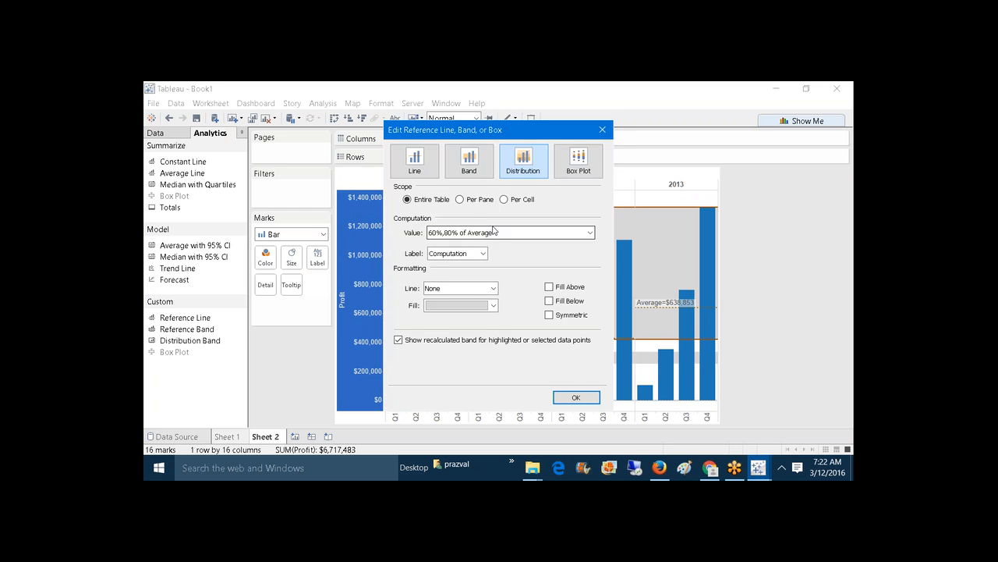
click(493, 231)
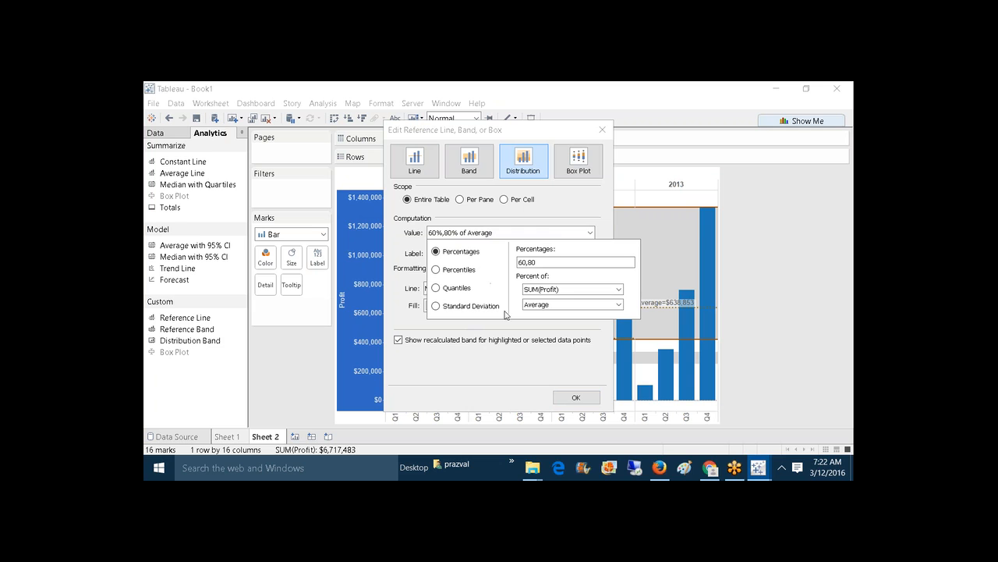
click(576, 398)
click(576, 398)
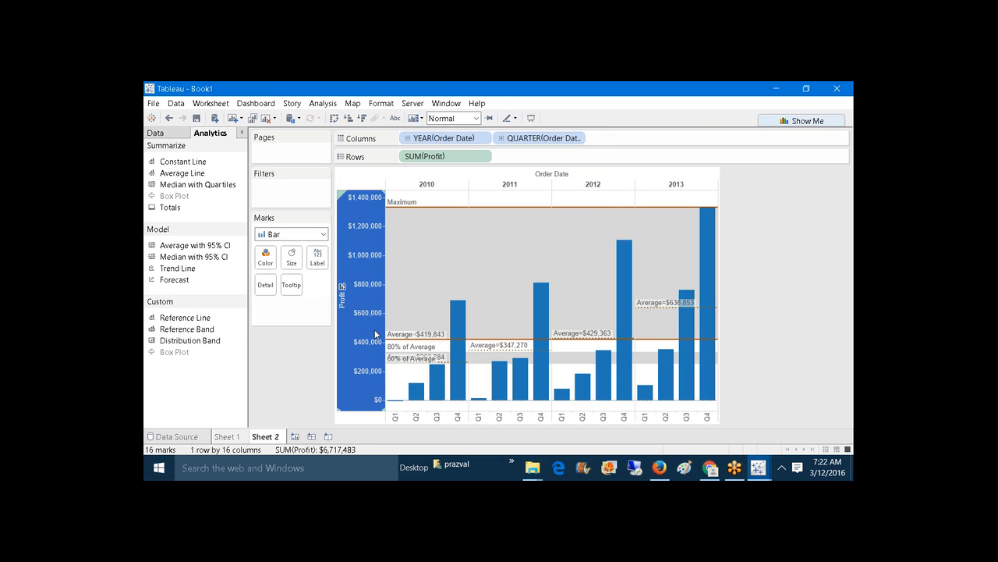
mouse_move(769, 471)
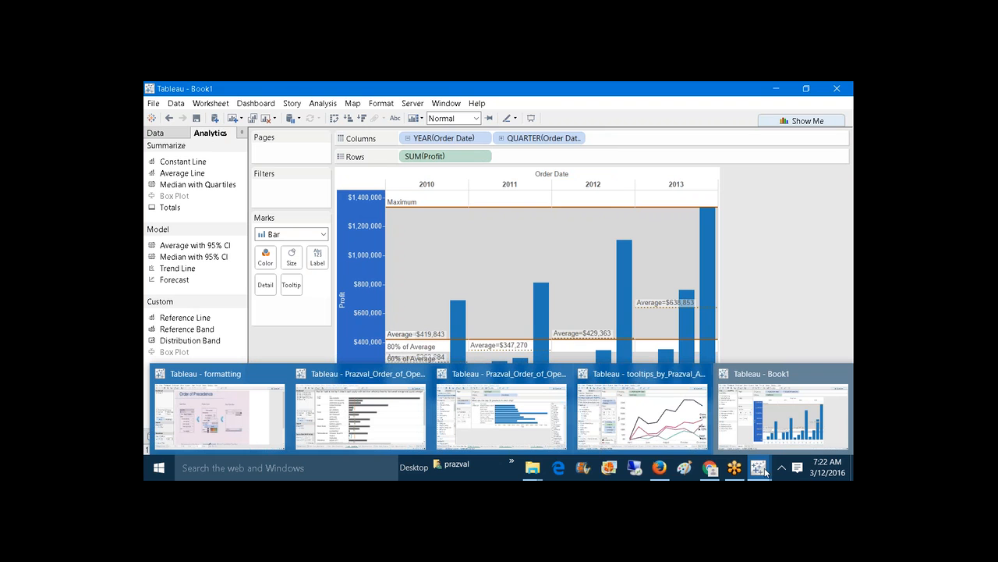
Step: Switch to the Order of Operations student-copy workbook and open its Ex4 - Reference Lines sheet
click(370, 422)
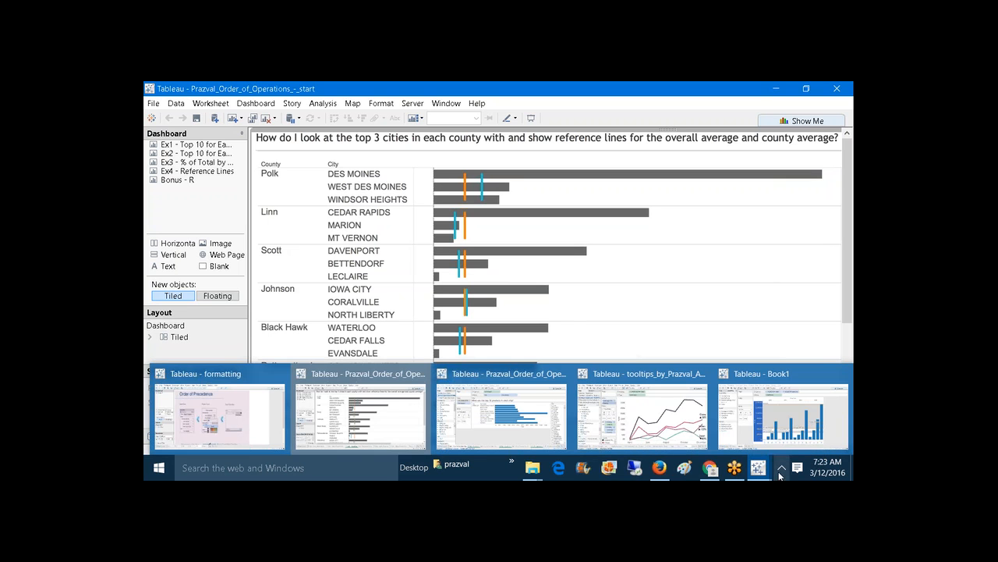
click(503, 422)
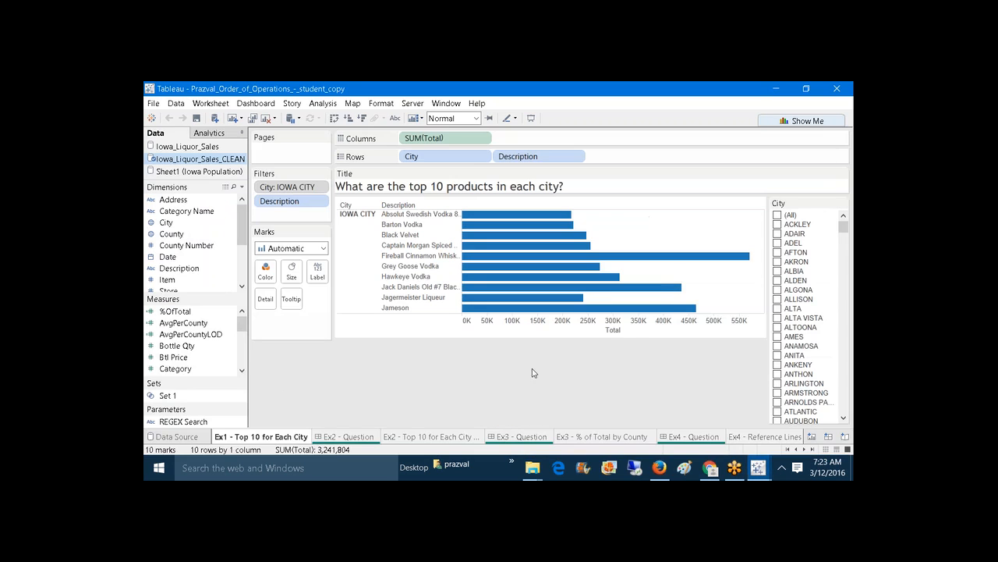
click(754, 439)
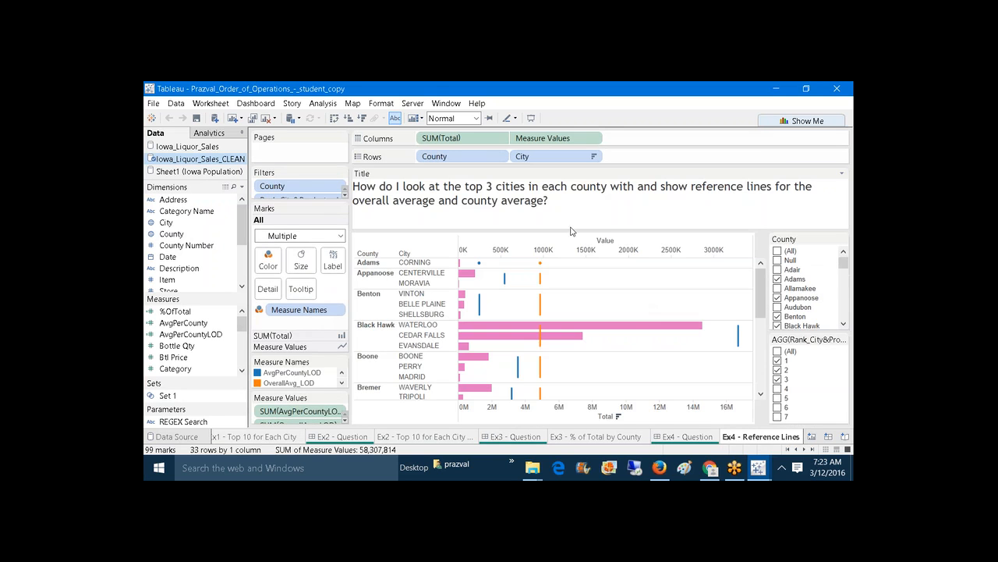
Step: Remove County, City, SUM(Total), Measure Values and the Rank_City&Product, Measure Names and County filters and encodings
drag(473, 158, 425, 87)
drag(468, 138, 428, 88)
drag(460, 138, 436, 85)
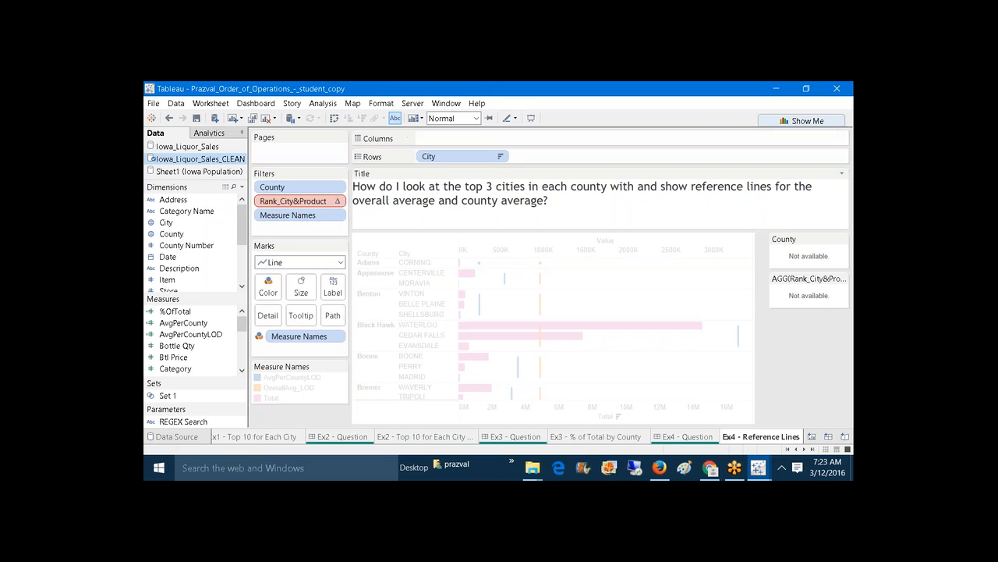
drag(440, 157, 287, 423)
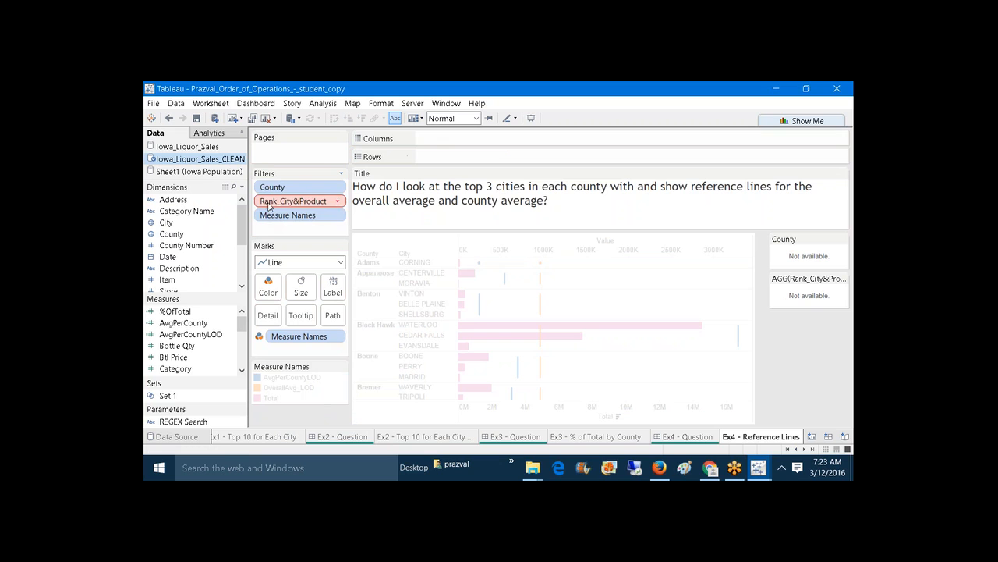
drag(273, 201, 270, 412)
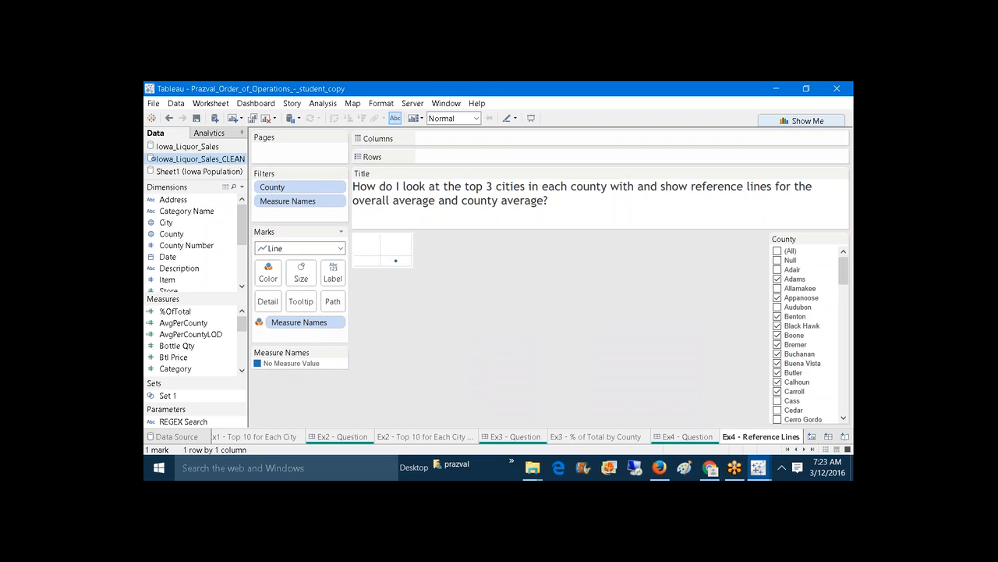
drag(292, 323, 298, 405)
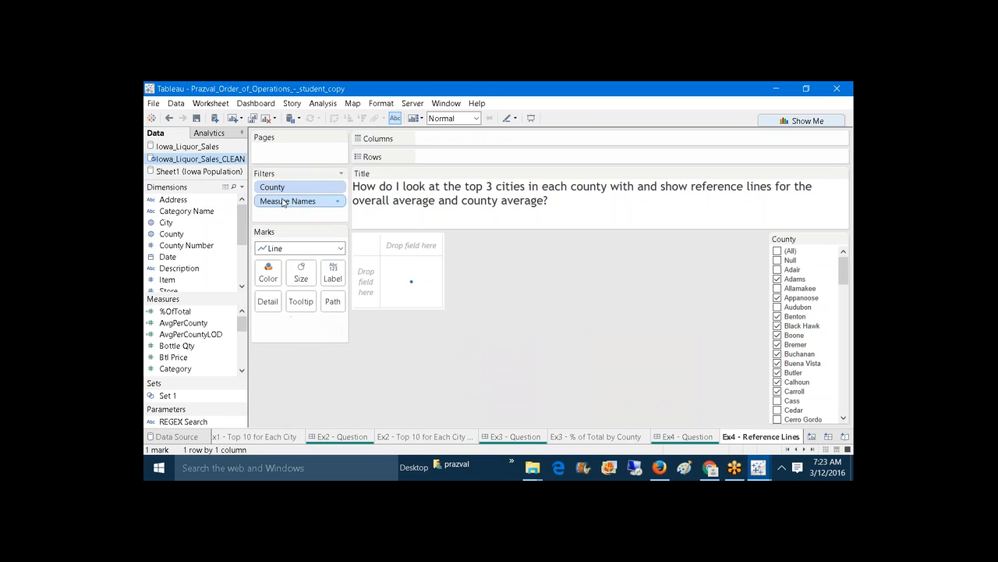
drag(285, 202, 298, 360)
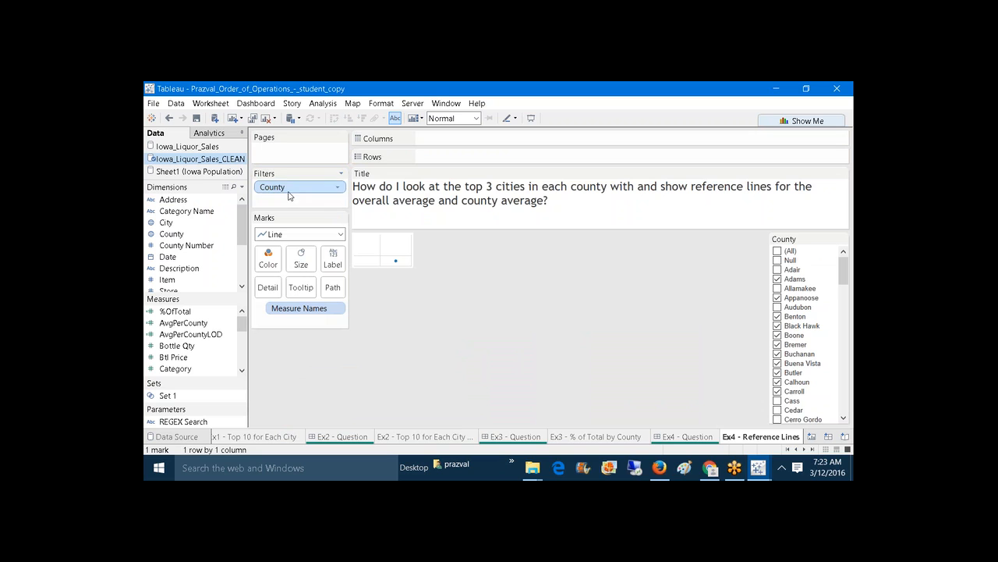
drag(287, 196, 234, 234)
drag(298, 308, 281, 322)
Step: Build a Text table of SUM(Total) per City under County, and shrink the title area
drag(167, 234, 482, 158)
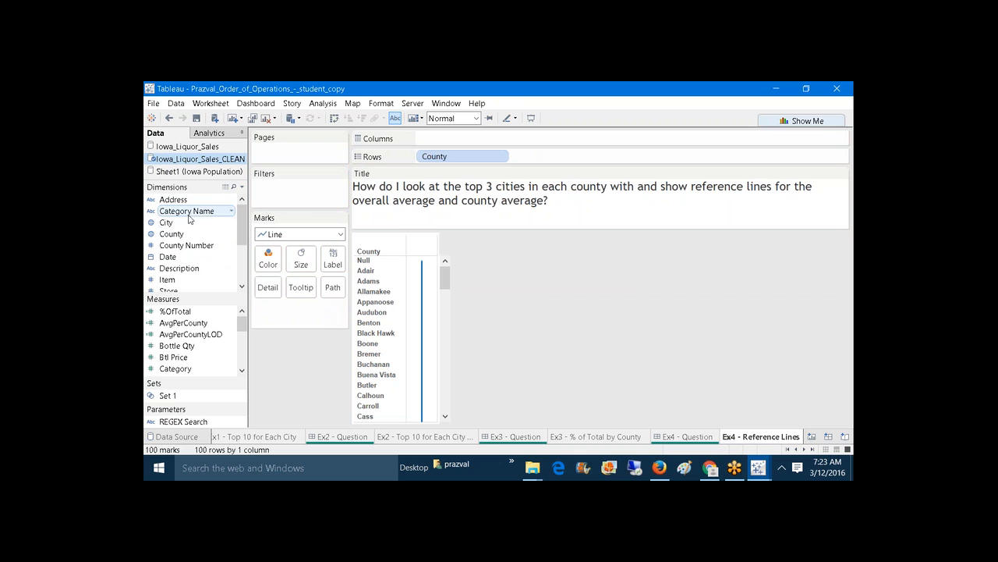
drag(234, 222, 556, 158)
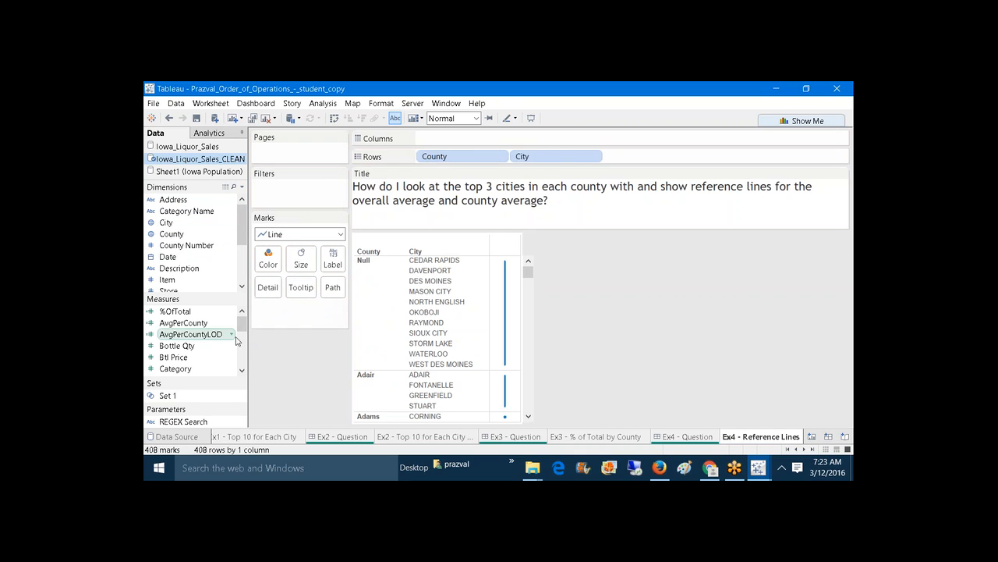
drag(241, 326, 244, 352)
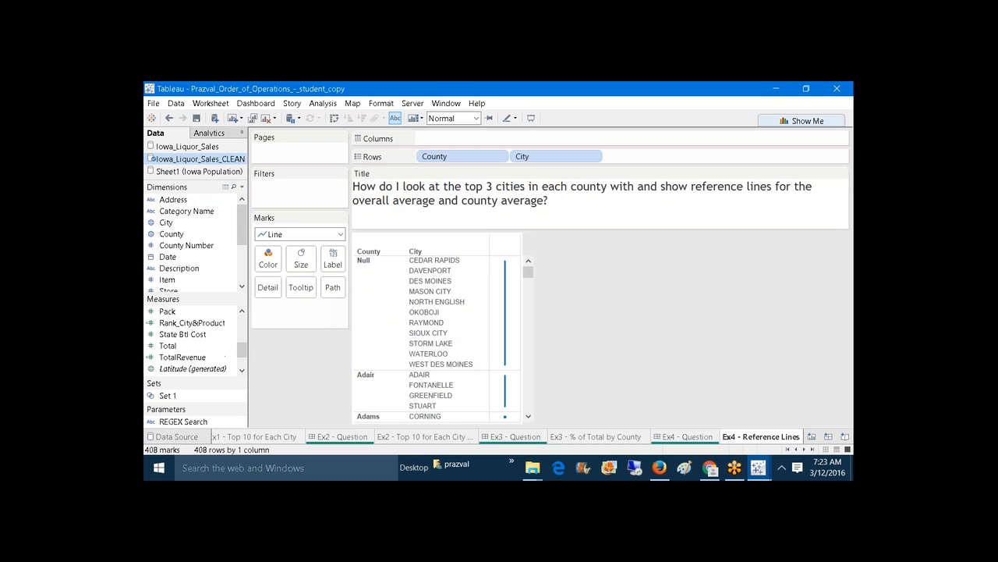
drag(167, 346, 337, 265)
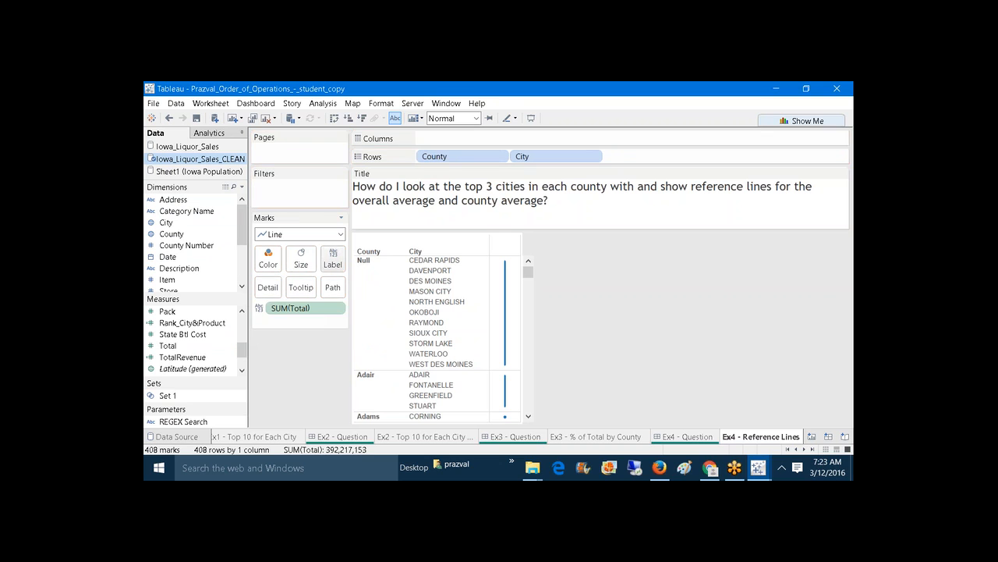
click(341, 234)
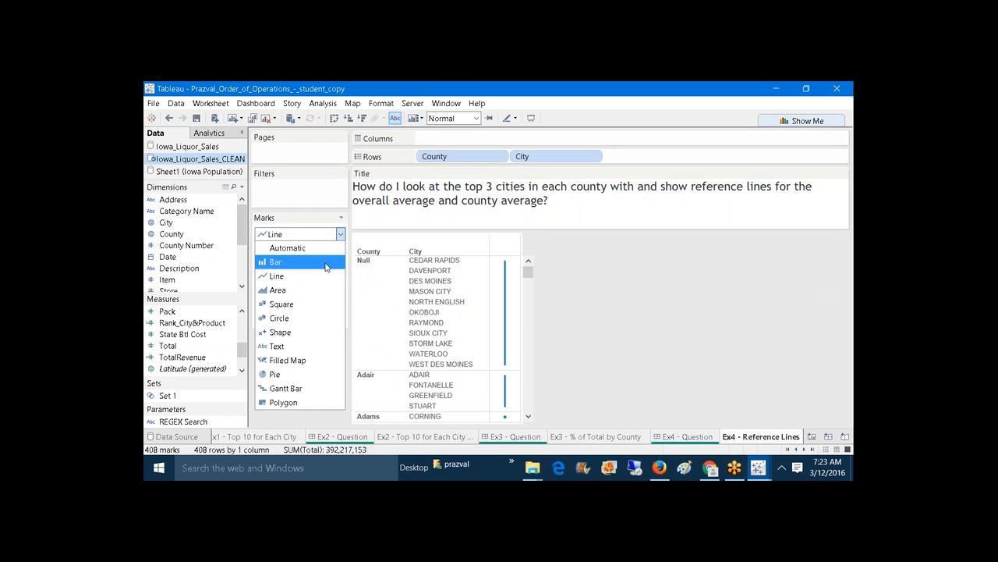
click(302, 347)
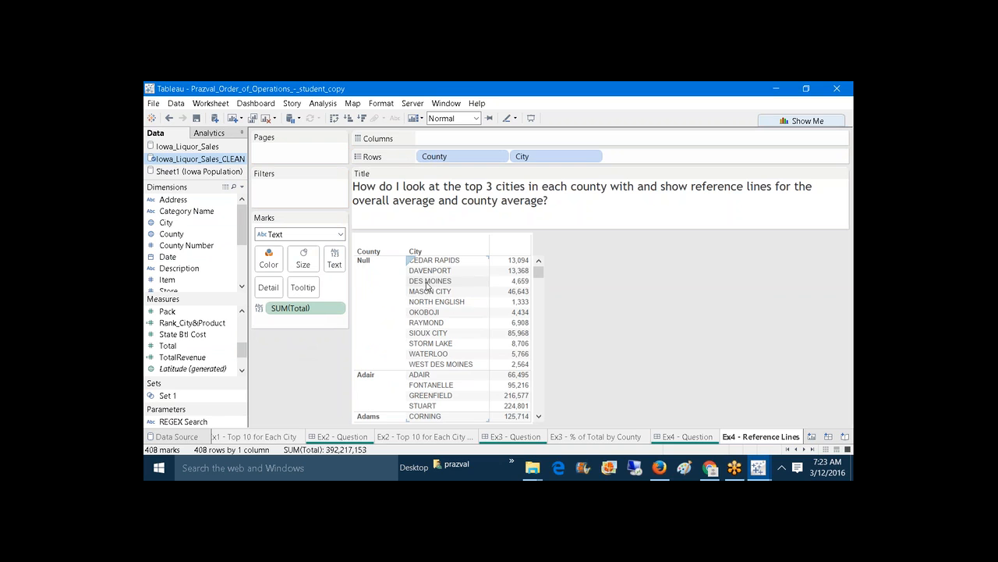
drag(561, 230, 562, 211)
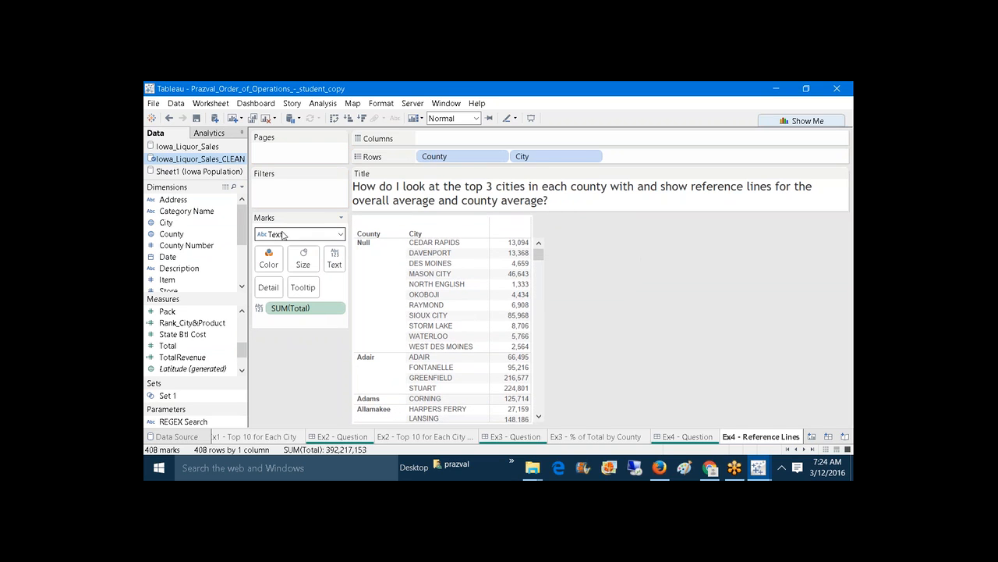
Step: Create the calculated field OverALL_Avg with the formula WINDOW_AVG(SUM([Total]))
click(242, 187)
click(240, 197)
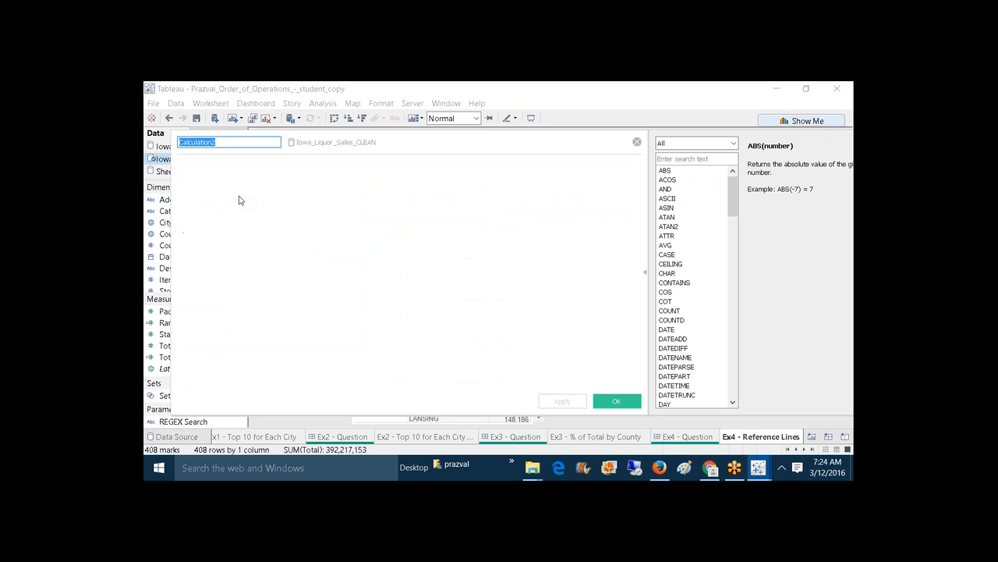
text(Over)
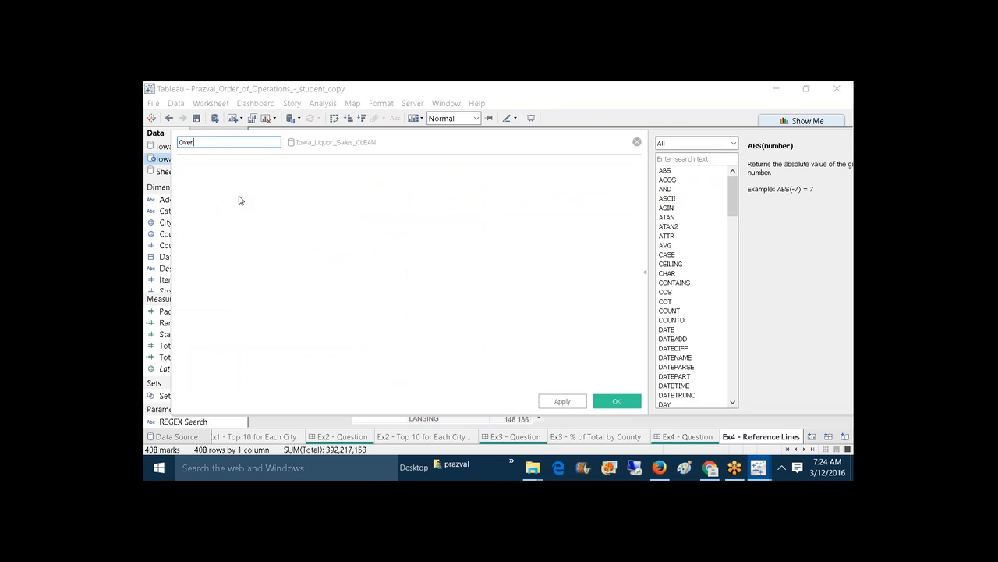
text(ALL_Avg)
click(250, 197)
text(WINDO)
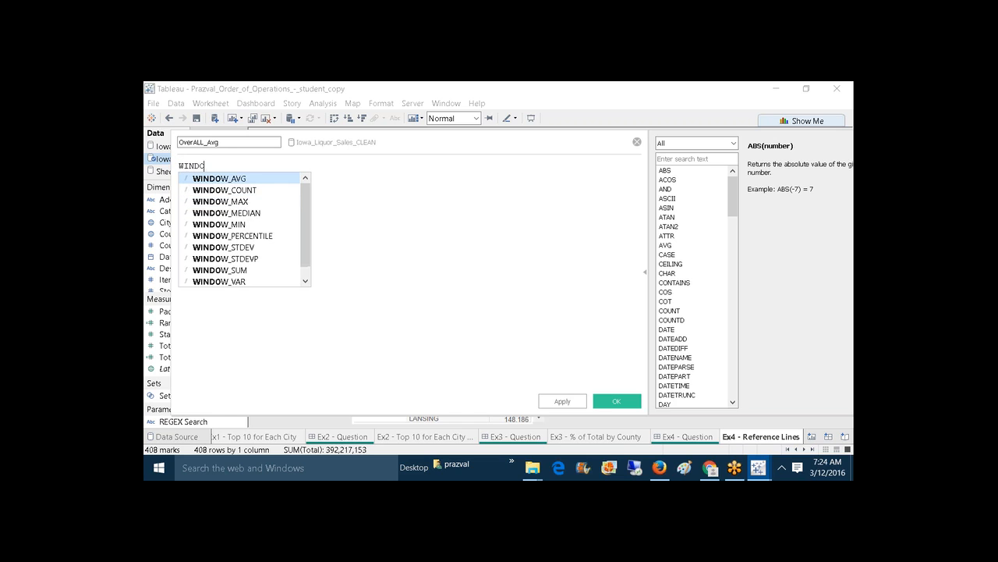
text(W_AVG)
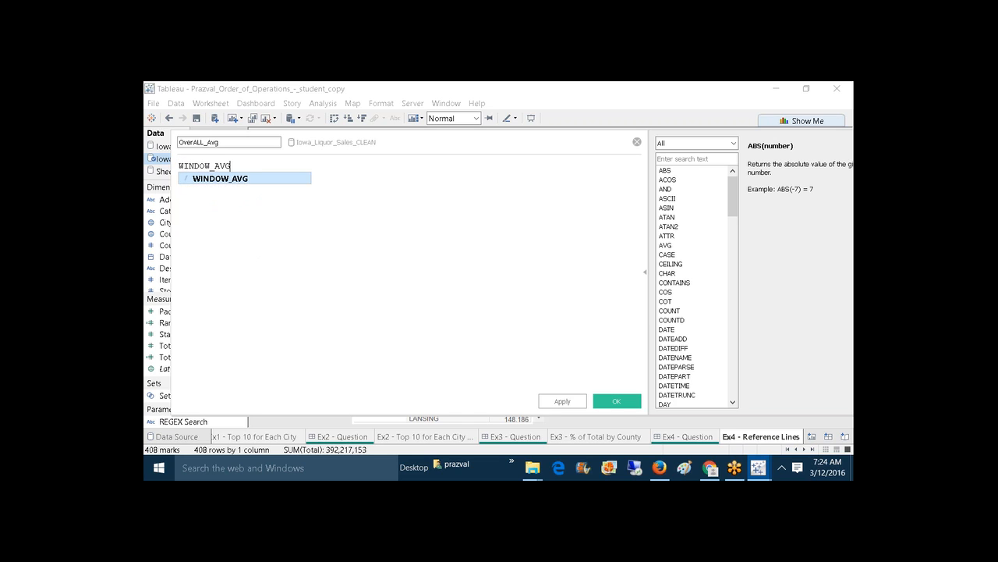
text((SUM)
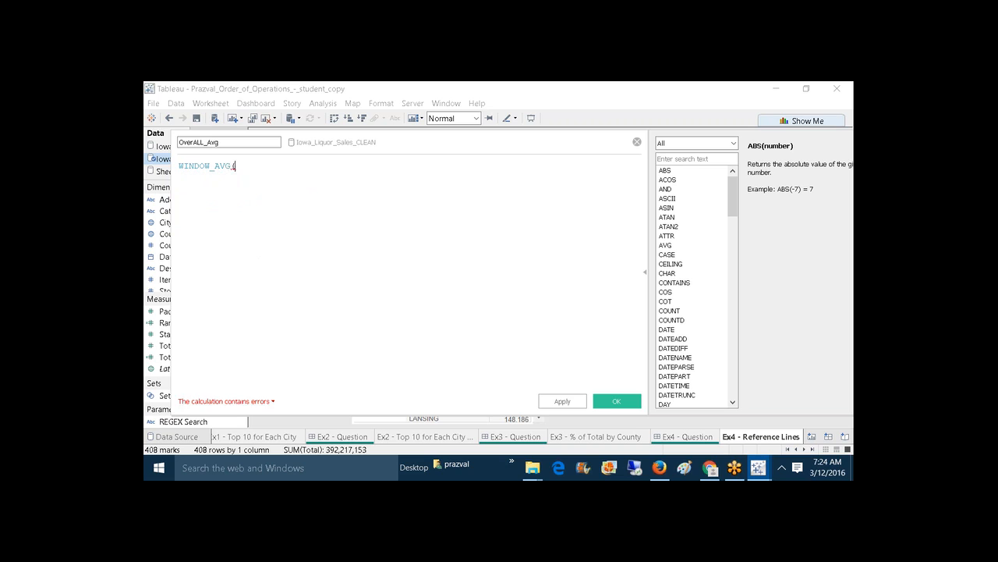
text((TOT)
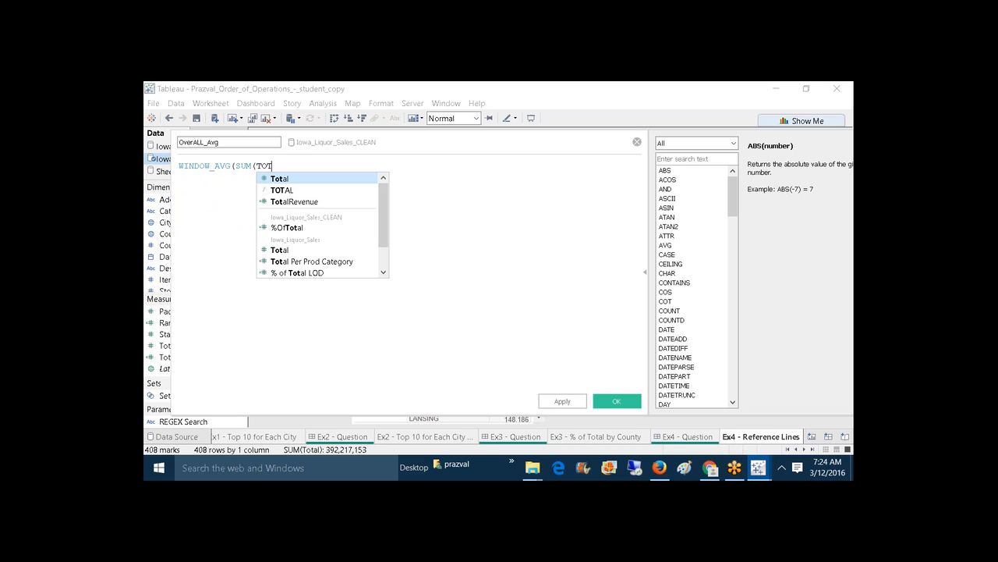
click(273, 181)
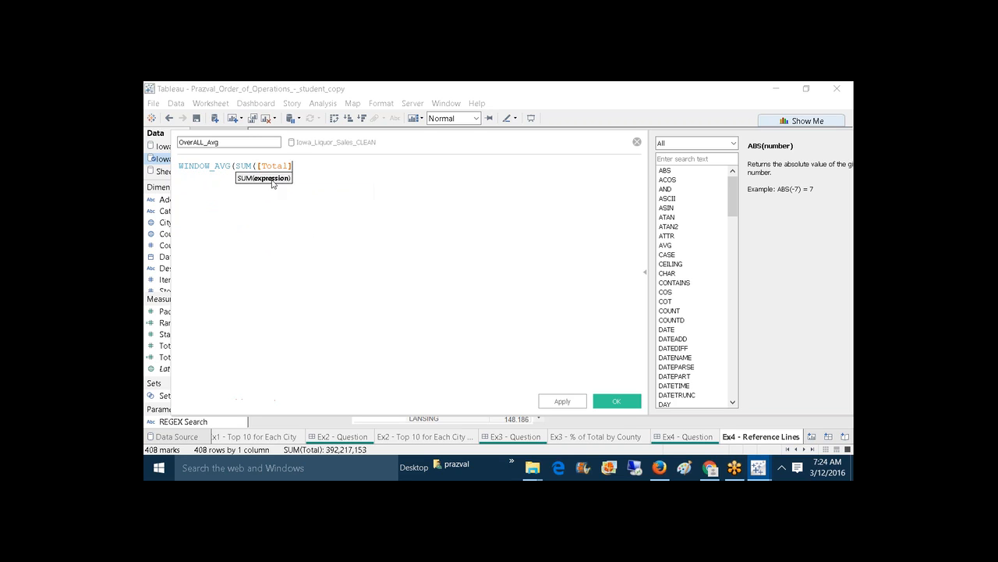
text())
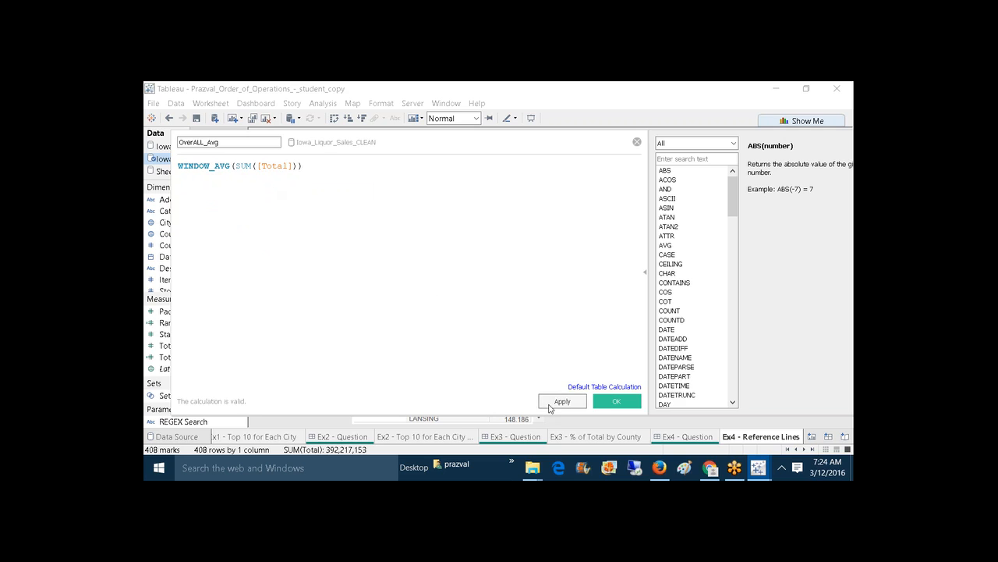
click(550, 403)
click(612, 401)
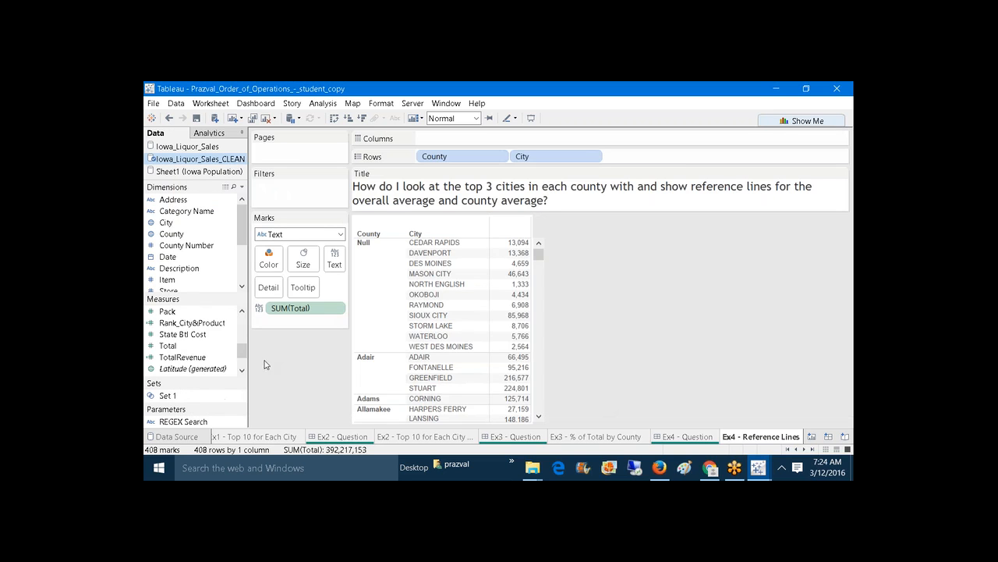
Step: Add OverALL_Avg to the table and place SUM(Total) before it on Measure Values
drag(242, 351, 242, 324)
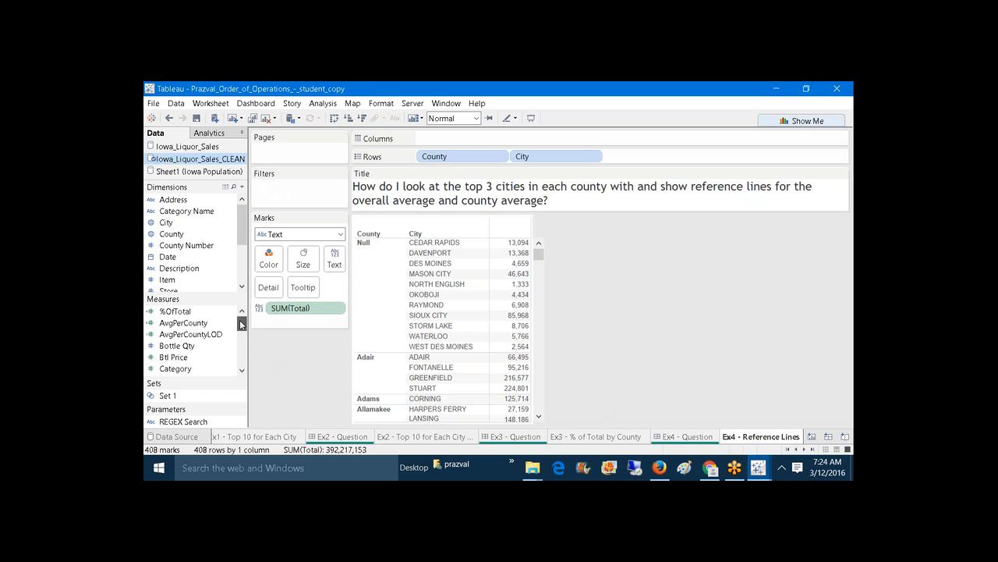
scroll(242, 323, down, 2)
drag(181, 345, 511, 298)
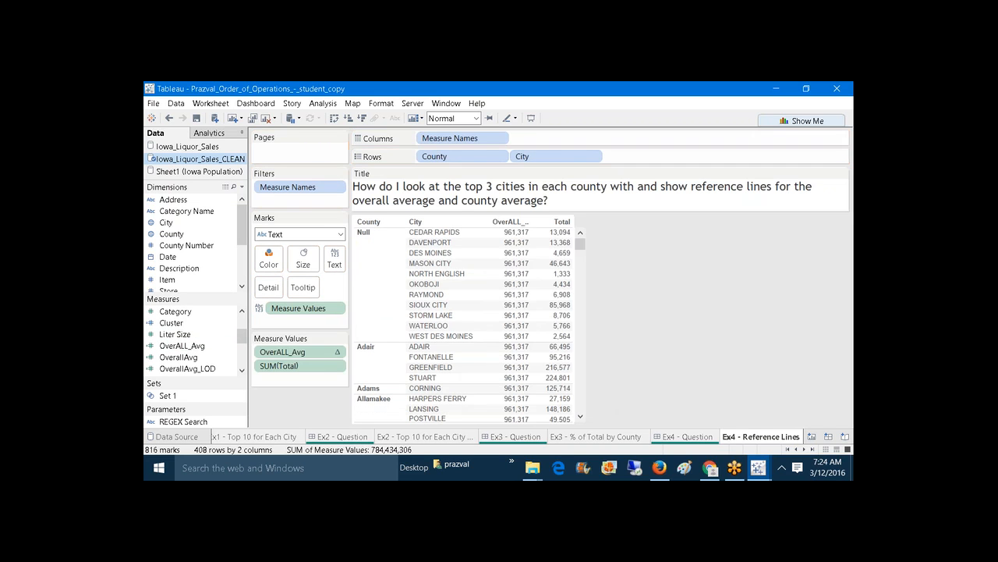
drag(289, 352, 314, 377)
mouse_move(557, 265)
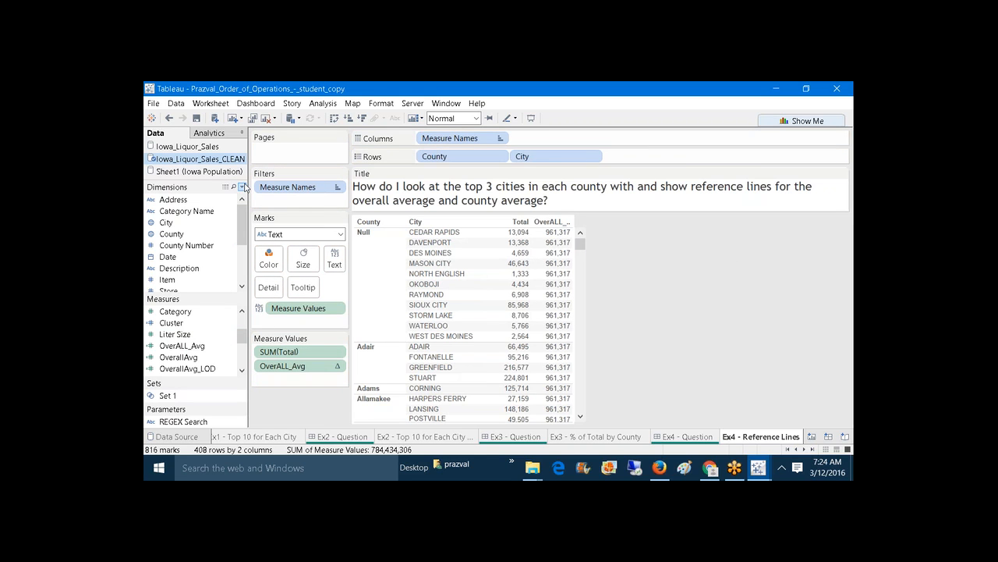
mouse_move(242, 340)
mouse_down()
mouse_move(242, 328)
mouse_move(245, 343)
mouse_up()
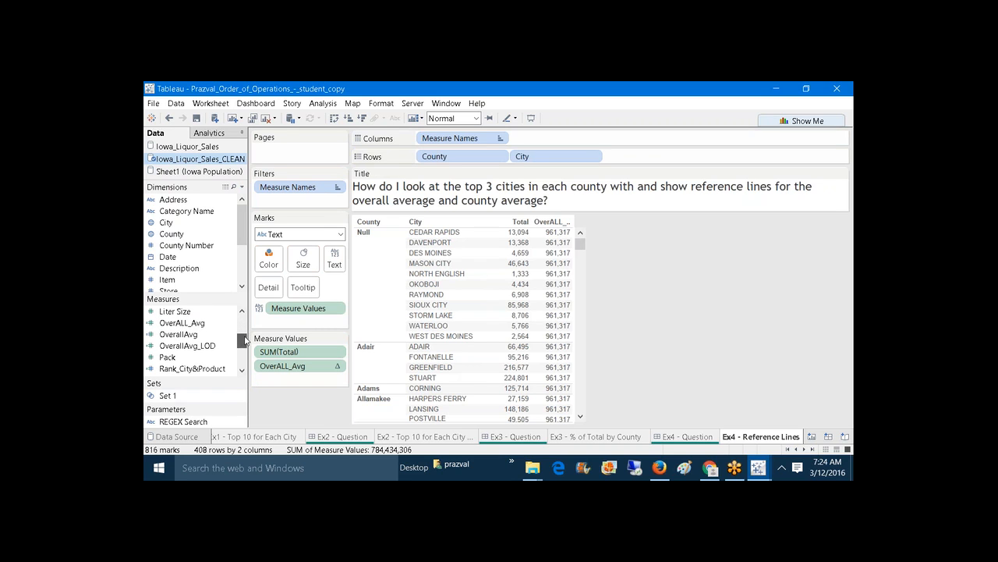
Step: Duplicate the OverALL_Avg calculation and rename the copy to County_AVG
right_click(203, 324)
click(234, 150)
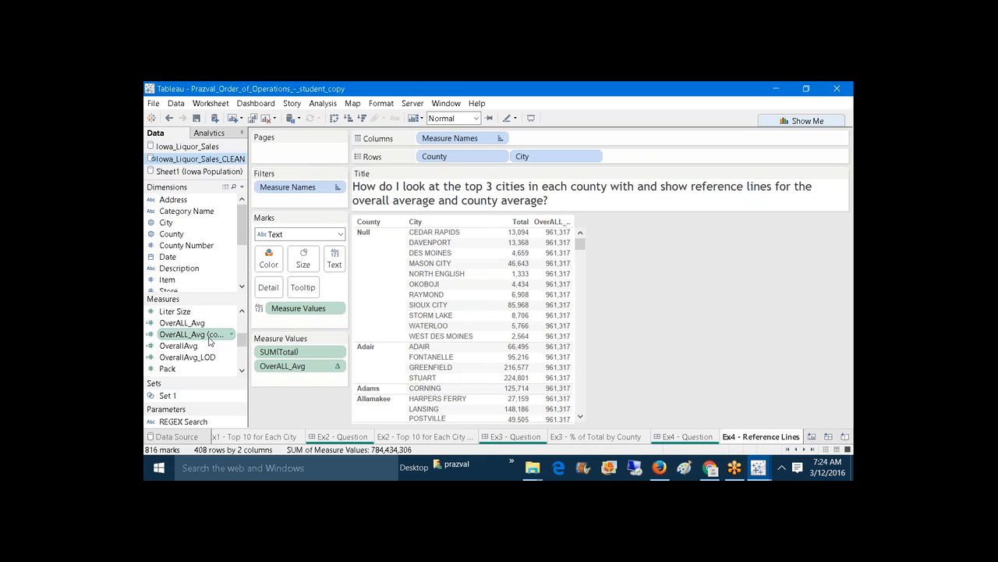
right_click(209, 340)
click(256, 150)
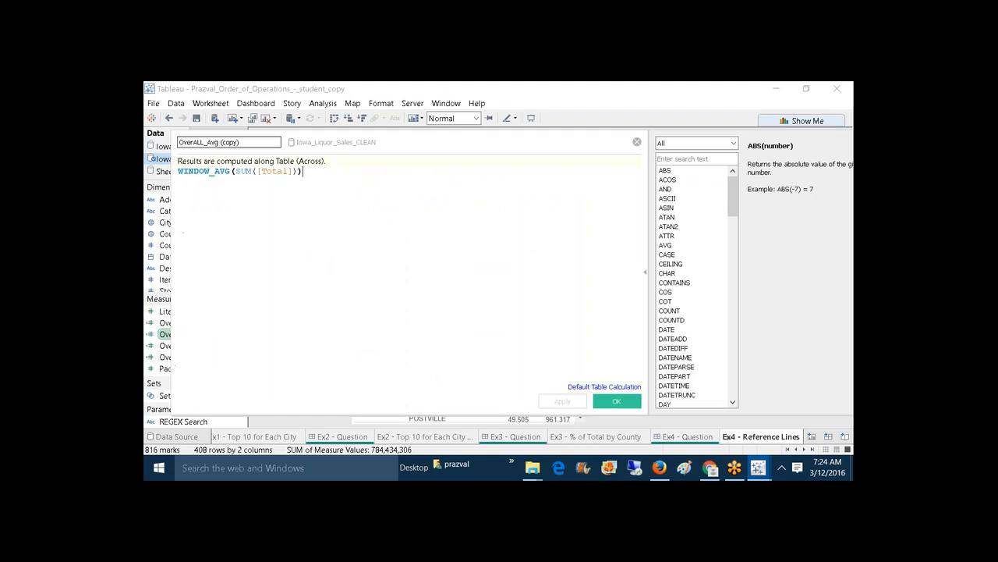
click(267, 142)
key(BackSpace)
key(BackSpace)
key(BackSpace)
key(BackSpace)
key(BackSpace)
key(BackSpace)
key(BackSpace)
key(BackSpace)
key(BackSpace)
key(BackSpace)
key(BackSpace)
key(BackSpace)
key(BackSpace)
key(BackSpace)
key(BackSpace)
key(BackSpace)
key(BackSpace)
key(BackSpace)
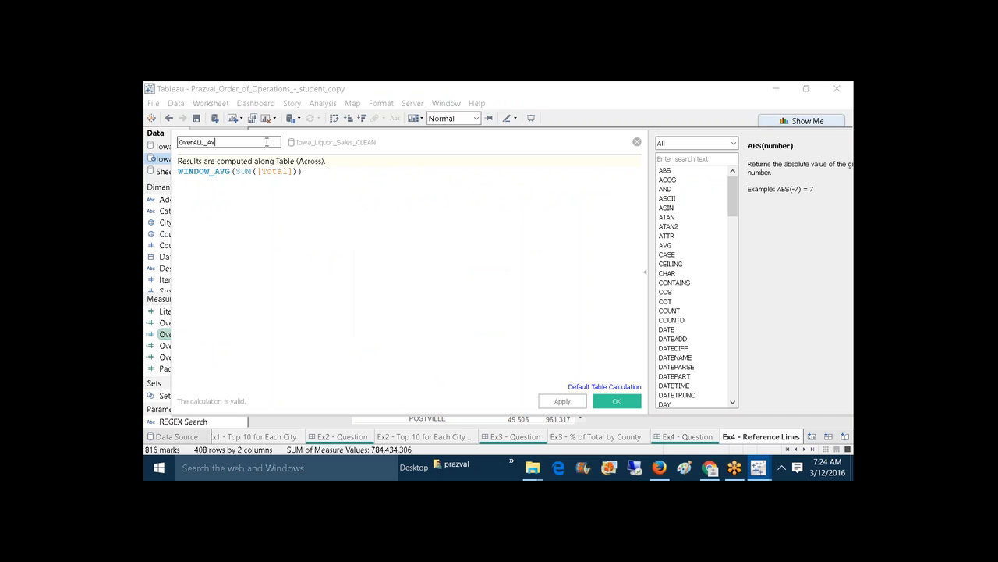
text(County_AVG)
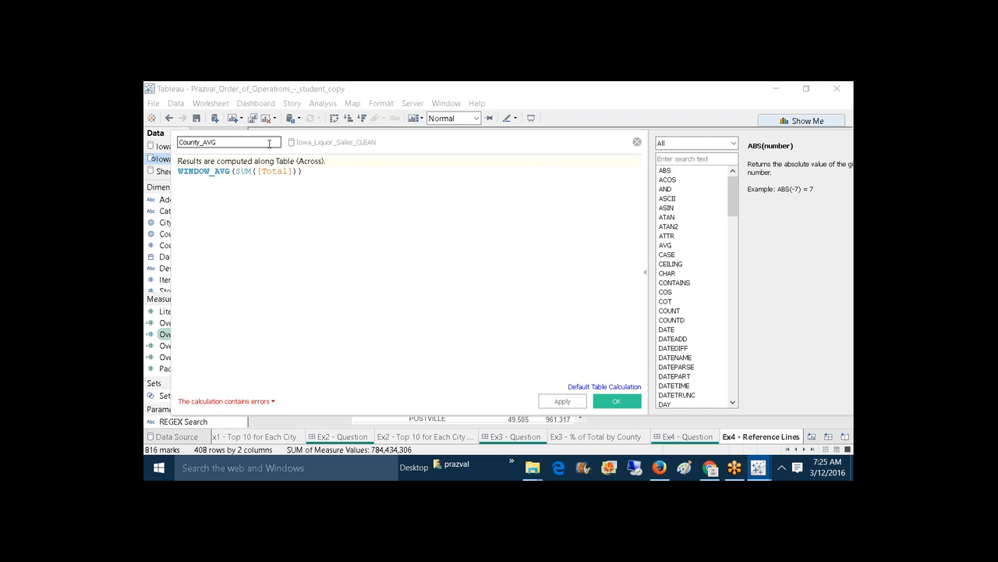
click(304, 172)
scroll(314, 171, up, 5)
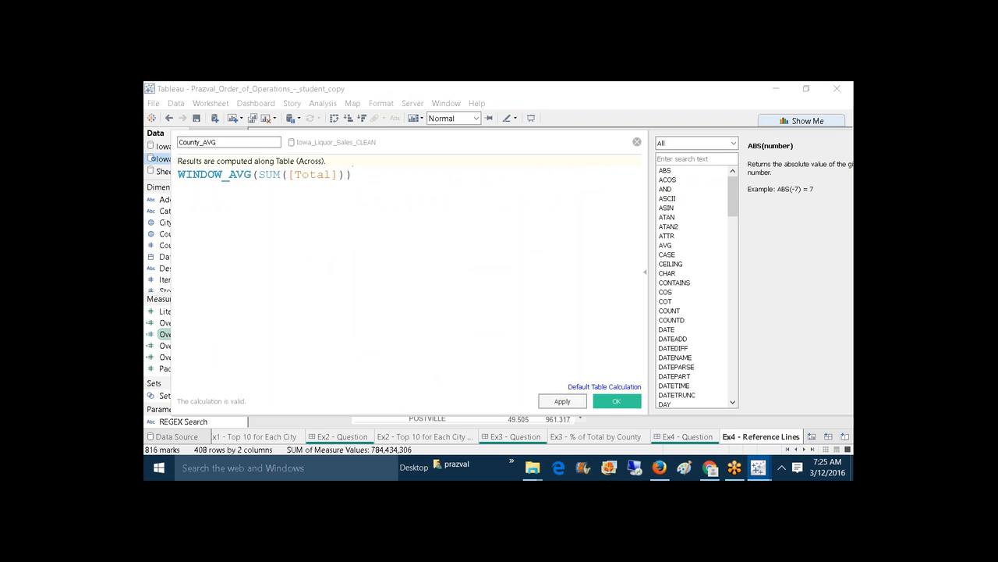
click(597, 402)
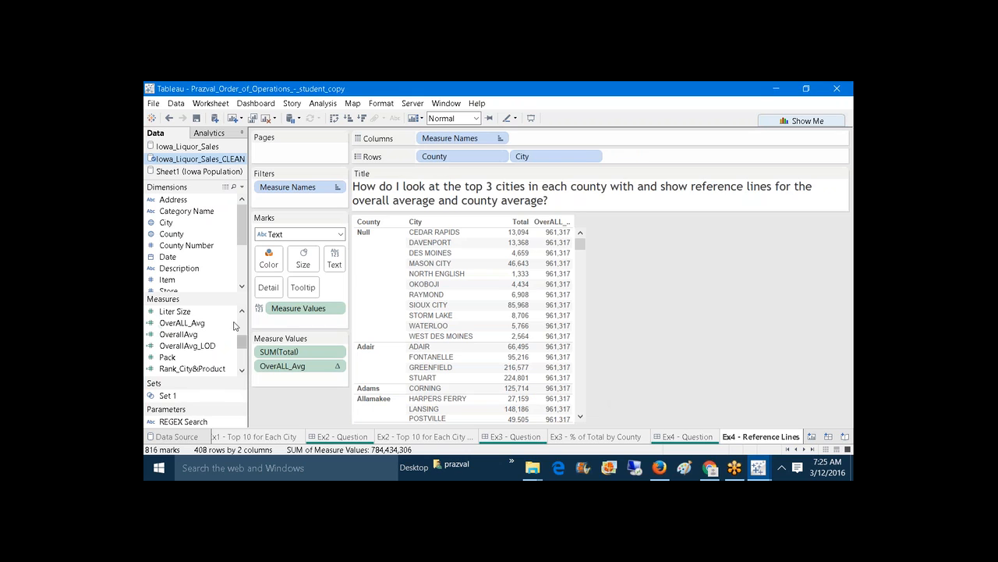
Step: Add County_AVG computed using Pane (Down) per county, and remove the OverALL_Avg column
mouse_move(243, 341)
mouse_down()
mouse_move(241, 316)
mouse_move(243, 327)
mouse_up()
drag(187, 366, 280, 382)
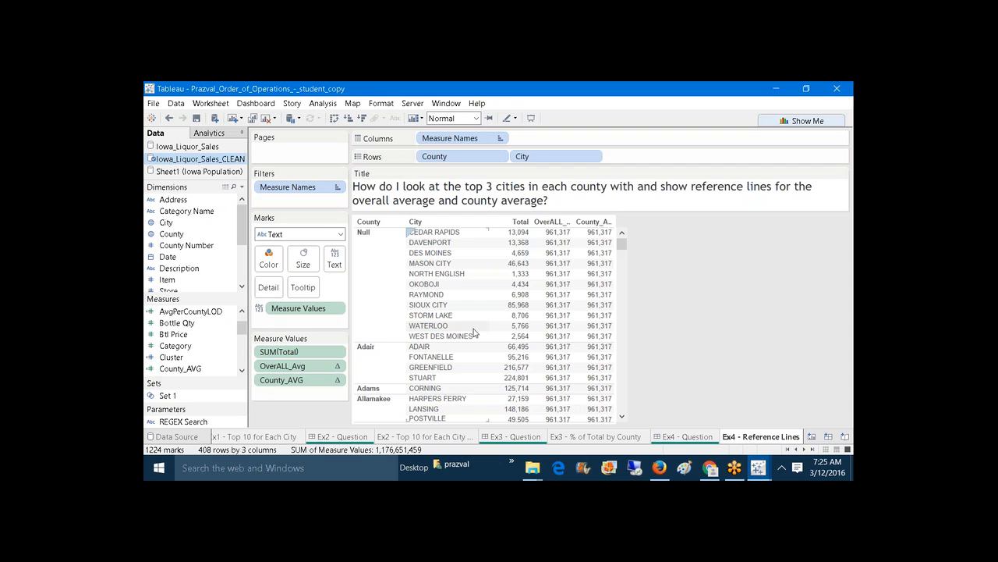
right_click(304, 391)
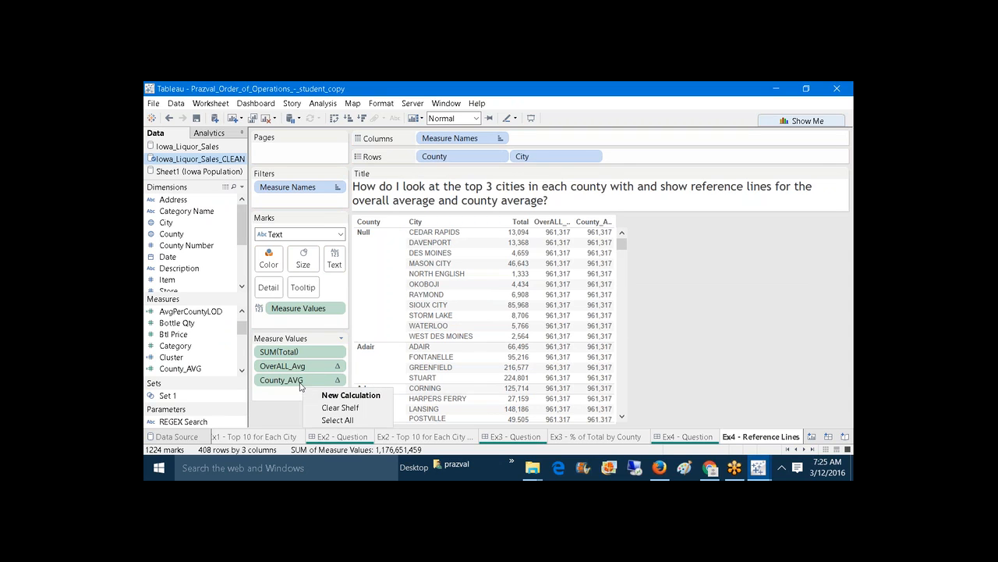
right_click(299, 382)
mouse_move(373, 344)
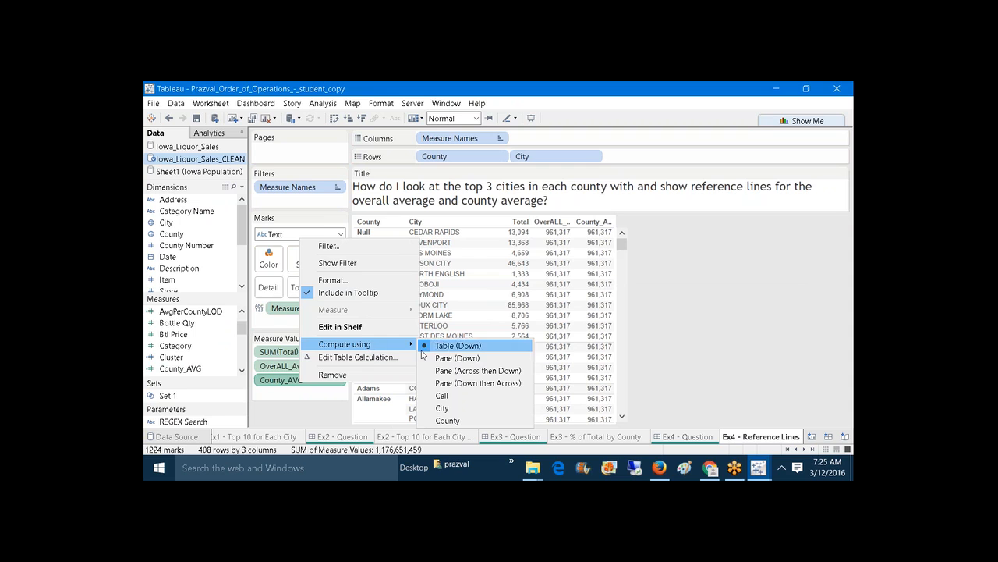
click(442, 357)
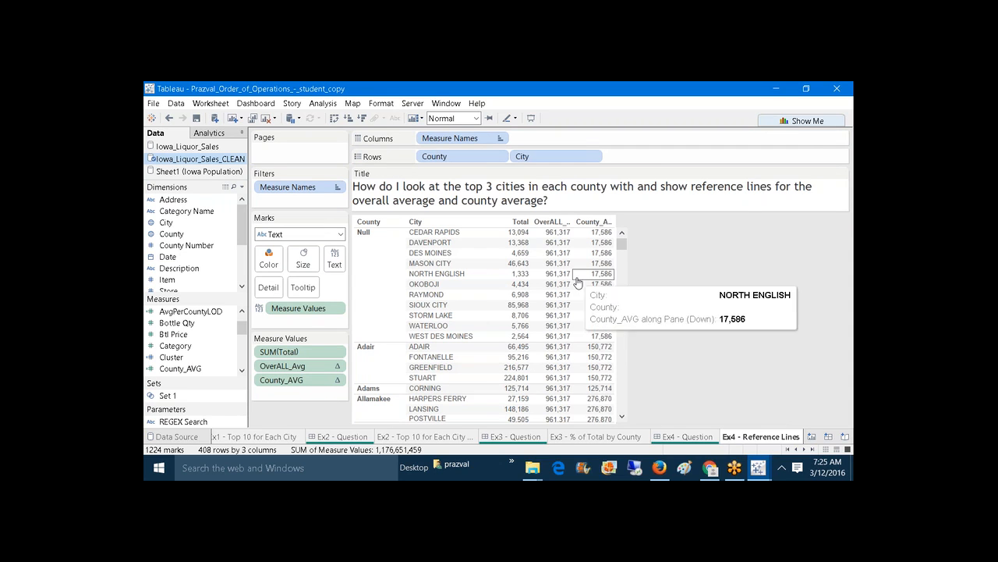
drag(311, 366, 257, 422)
Step: Remove County_AVG, move SUM(Total) to Columns, and set the mark type to Bar
drag(305, 372, 310, 425)
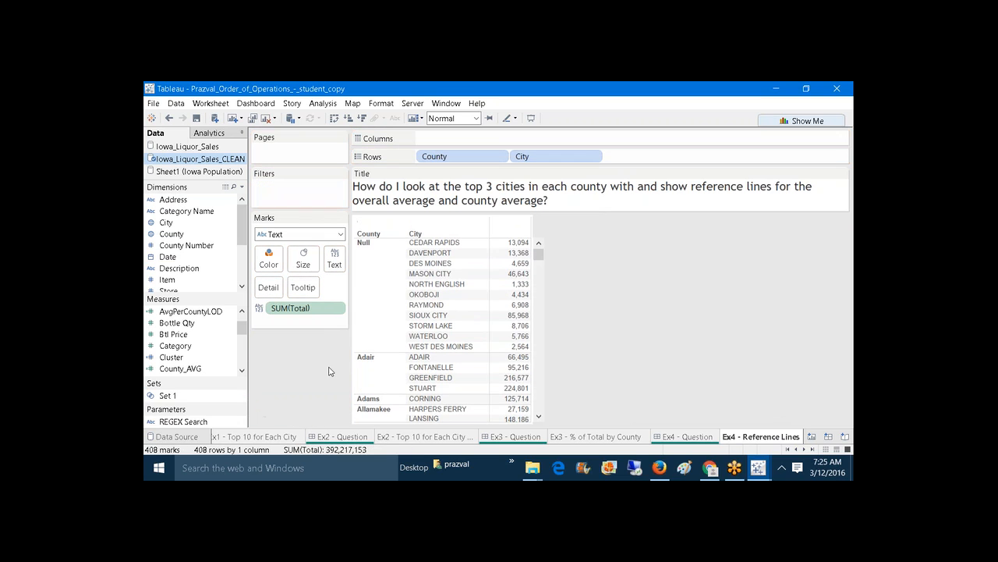
drag(294, 312, 468, 138)
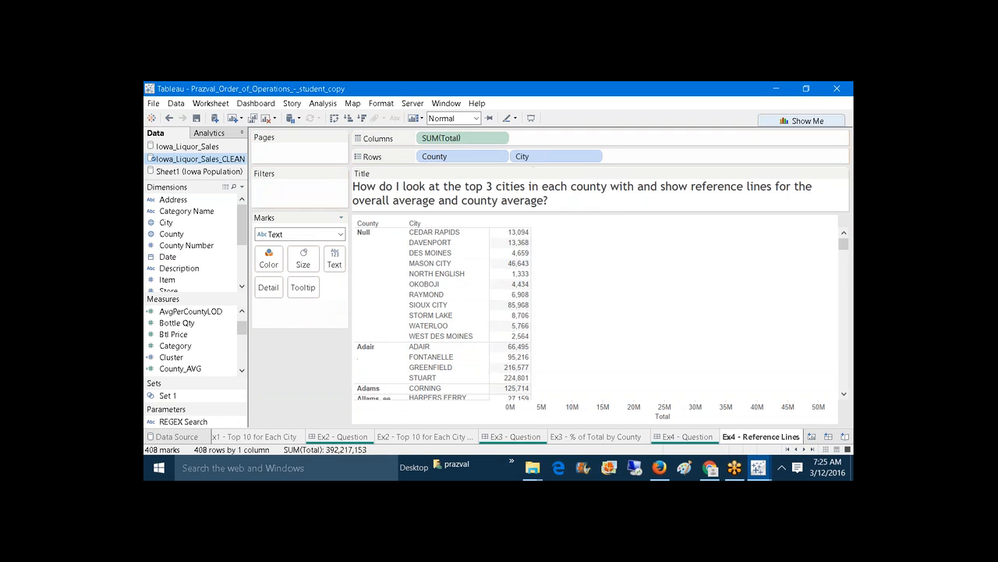
click(340, 234)
click(320, 262)
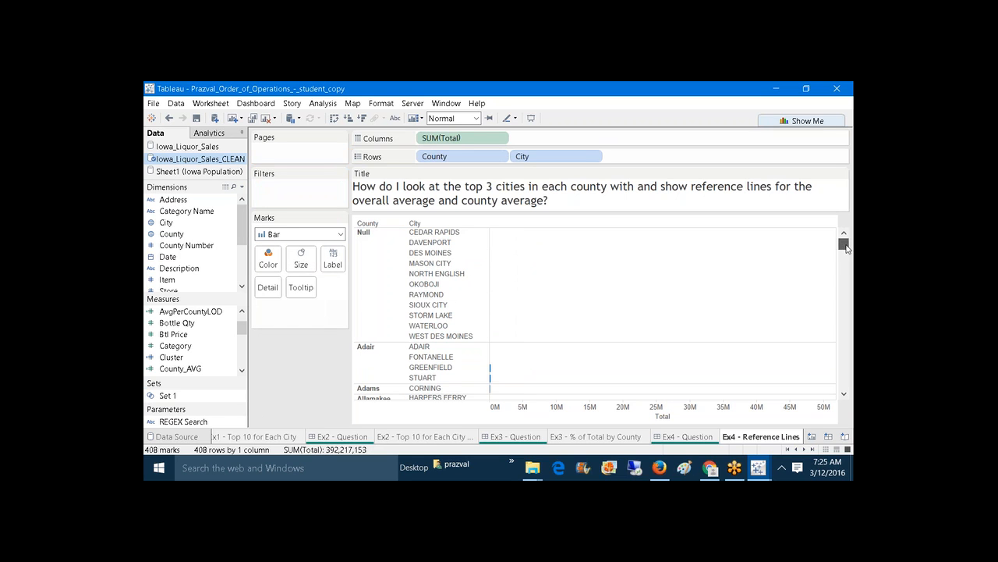
mouse_move(845, 246)
mouse_down()
mouse_move(847, 355)
mouse_move(832, 241)
mouse_up()
Step: Create a calculated field named rank with the formula INDEX()
click(242, 187)
click(204, 198)
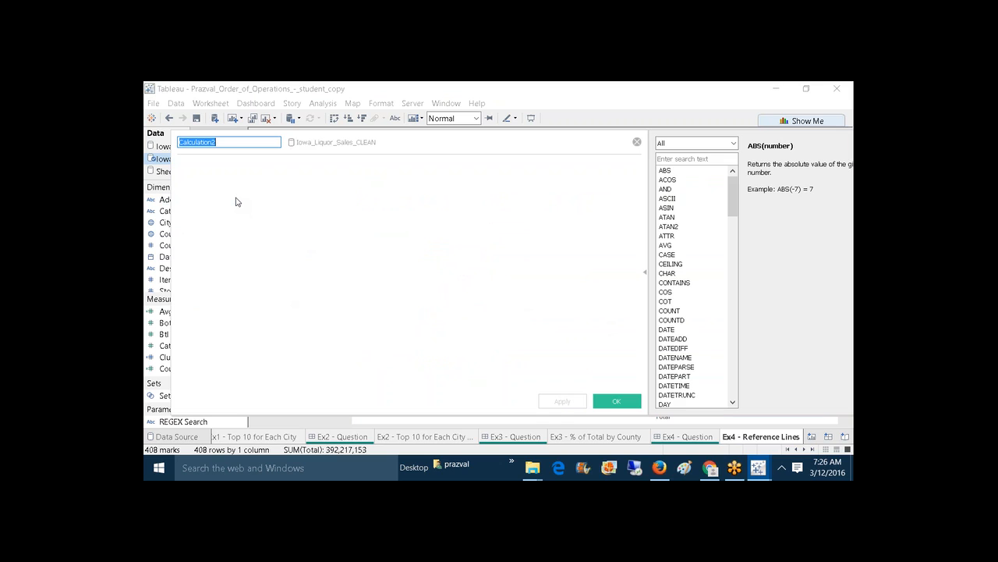
text(T)
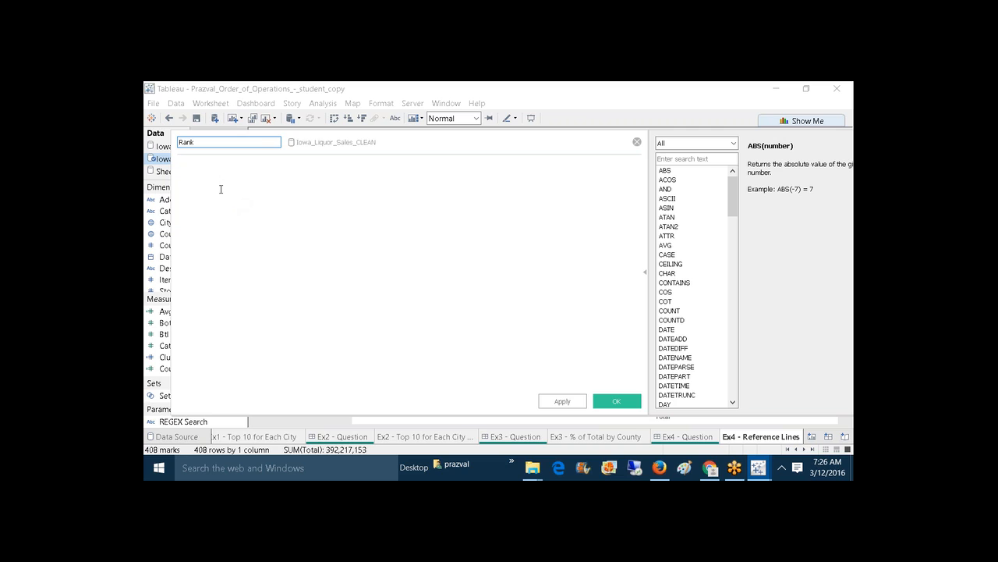
double_click(186, 142)
text(rank)
click(188, 179)
text(INDEX()
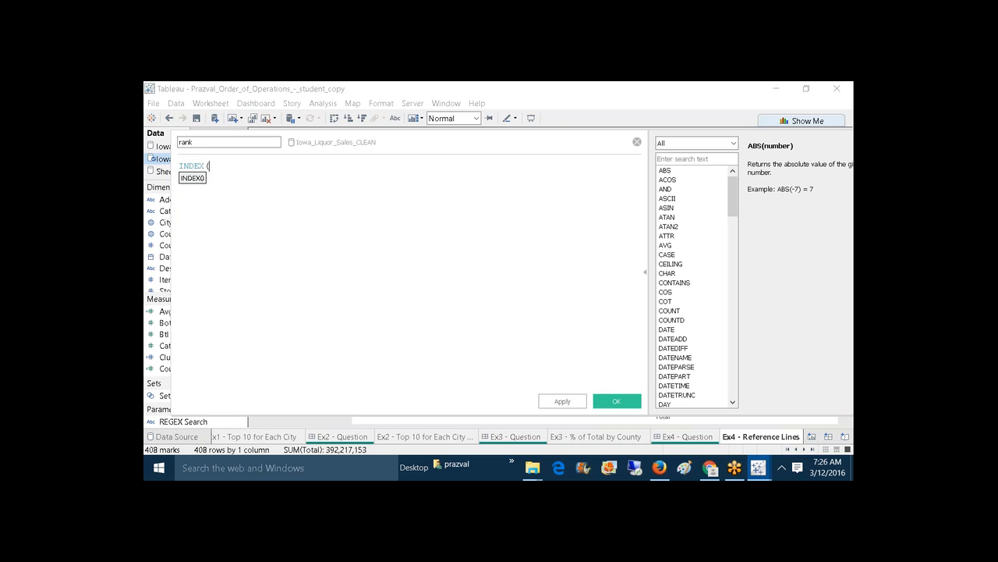
text())
scroll(188, 179, up, 5)
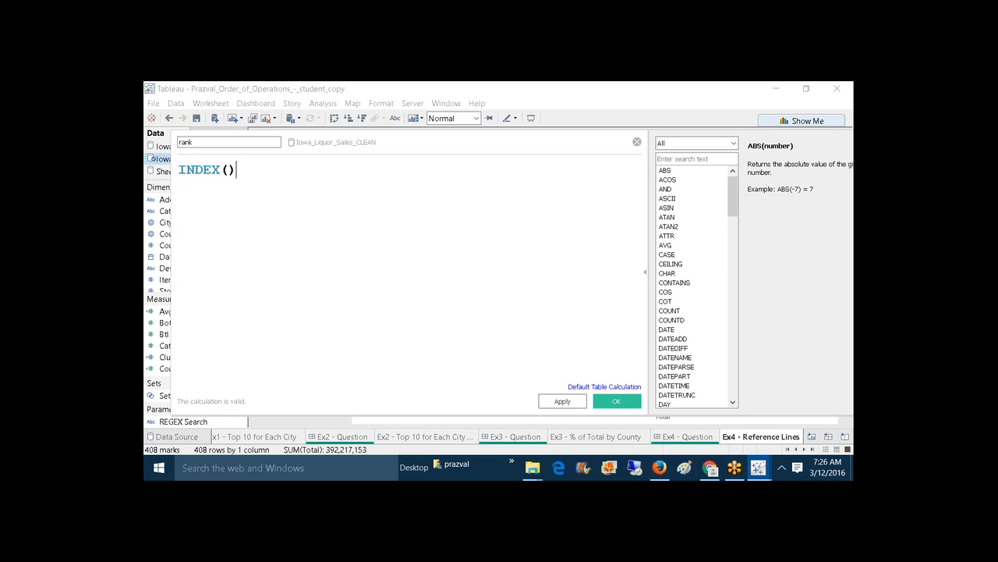
click(564, 405)
click(607, 402)
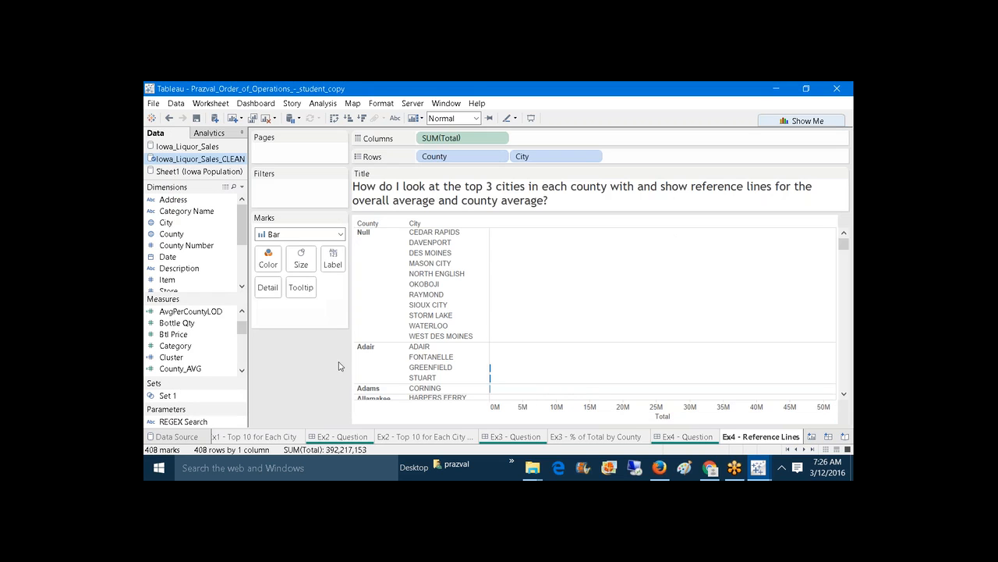
drag(242, 330, 241, 345)
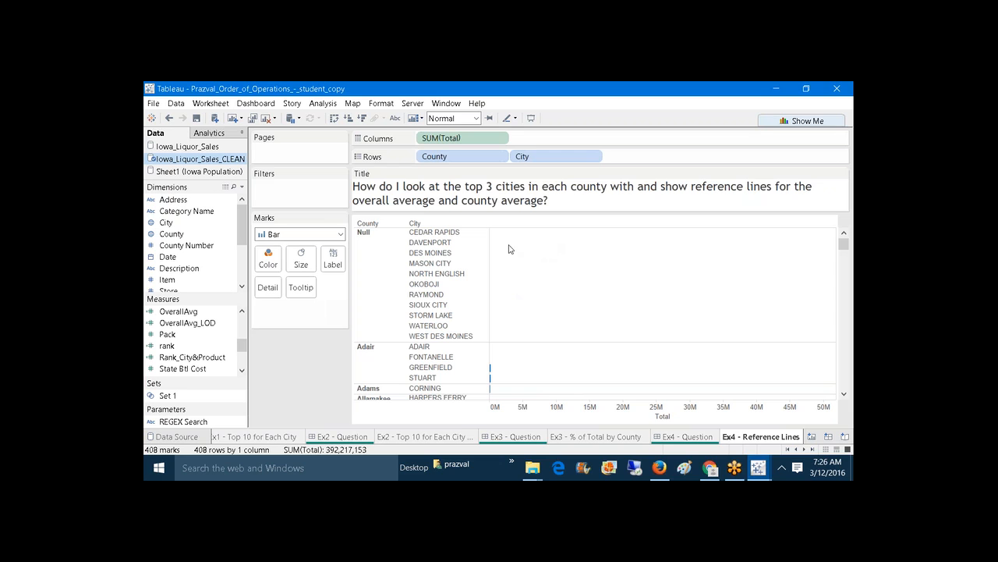
Step: Add an entire-table average reference line for SUM(Total) from the Analytics pane
click(207, 135)
drag(181, 316, 456, 245)
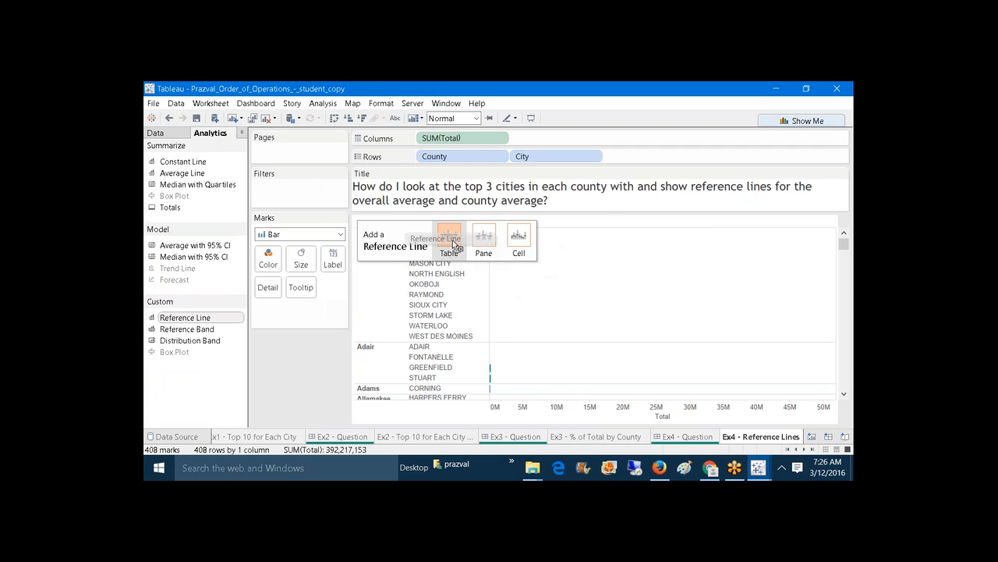
drag(456, 245, 456, 244)
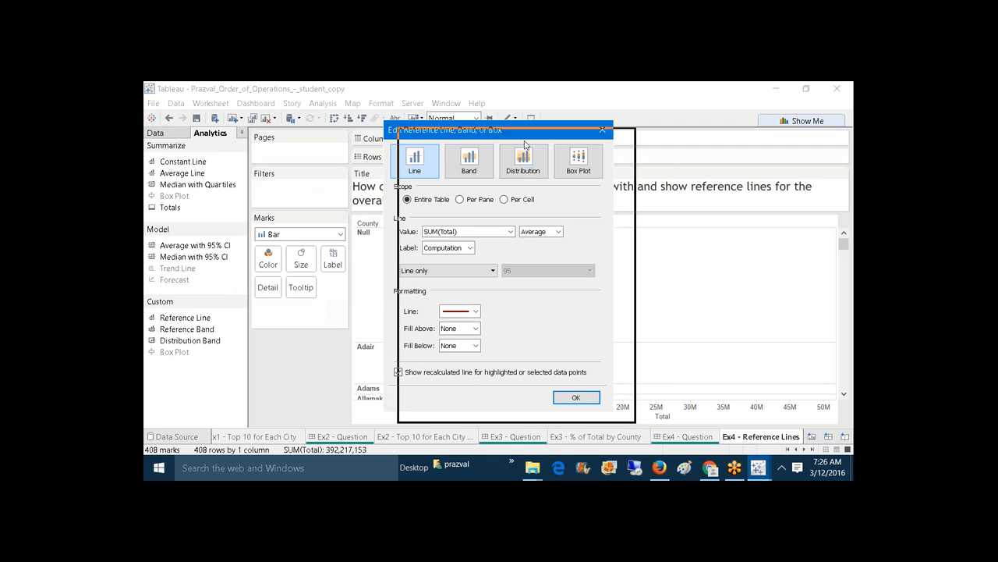
drag(646, 133, 709, 117)
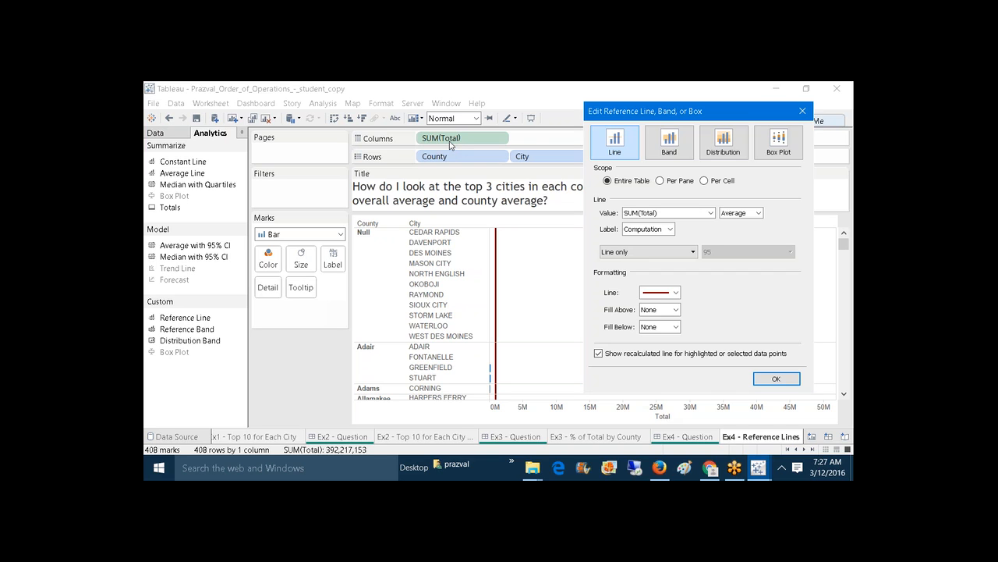
click(711, 213)
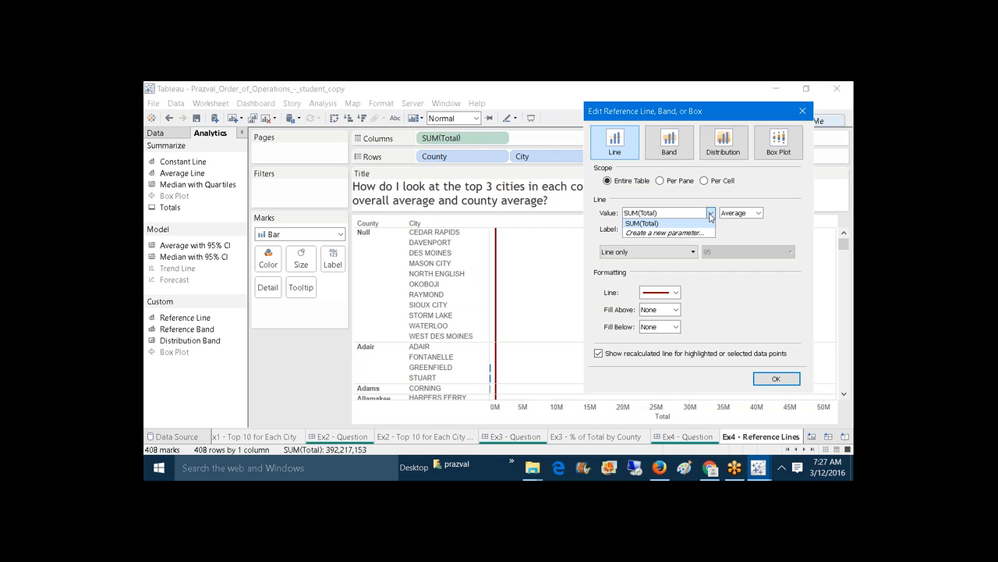
click(788, 377)
Step: Switch to the Book1 workbook and select the Profit axis on the quarterly profit chart
mouse_move(761, 472)
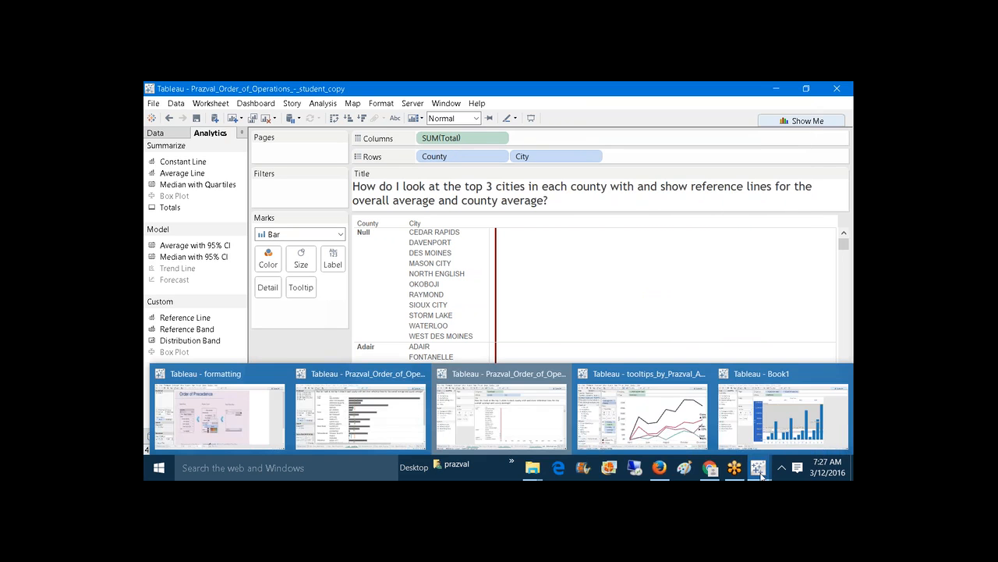
click(784, 413)
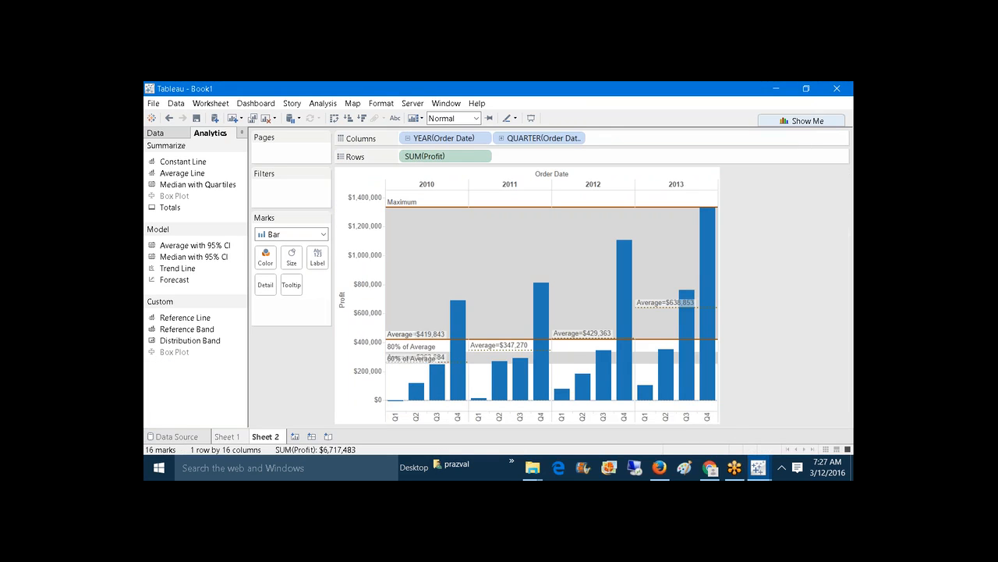
click(355, 318)
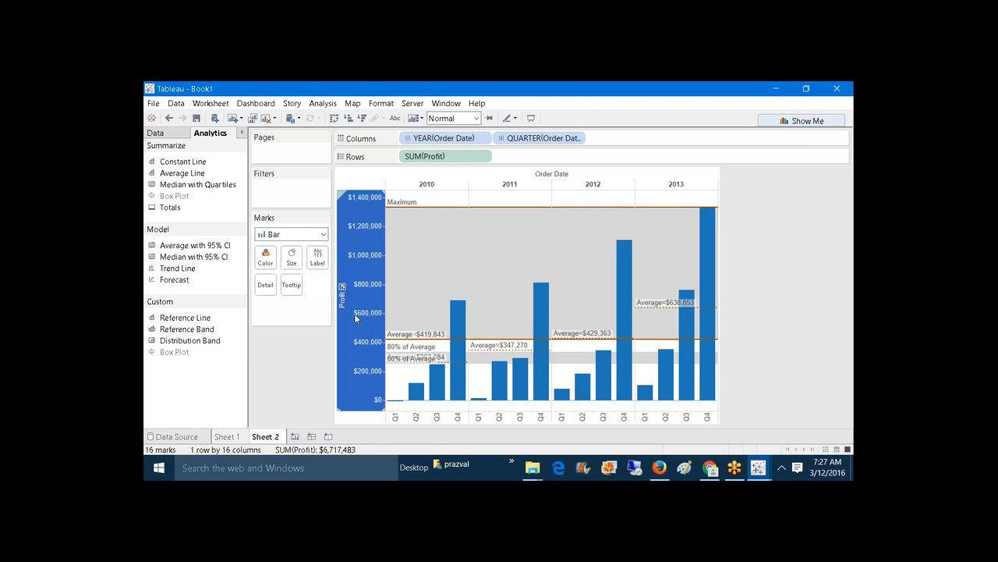
Step: Check which values a new Profit reference line can use, then cancel without adding one
right_click(356, 317)
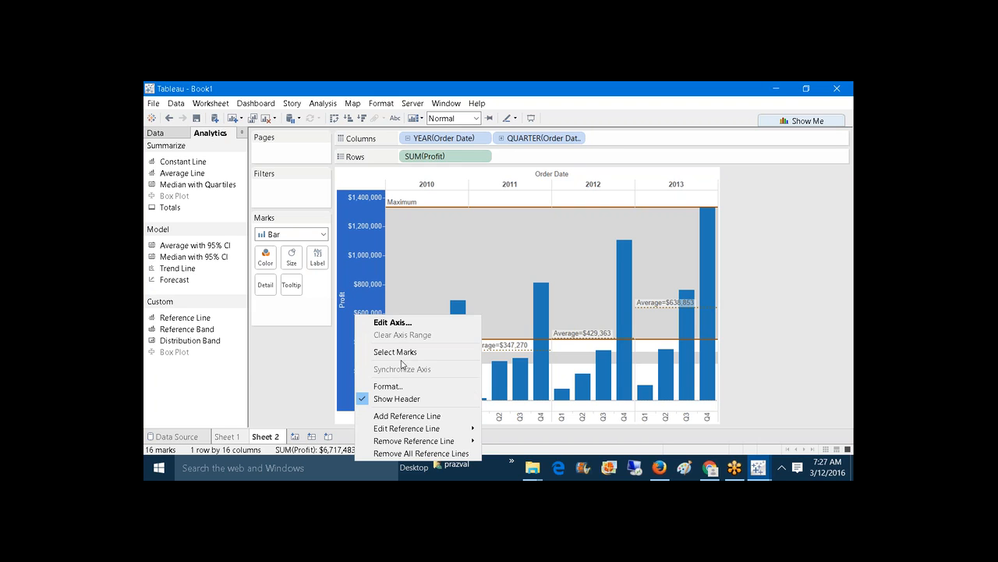
click(405, 416)
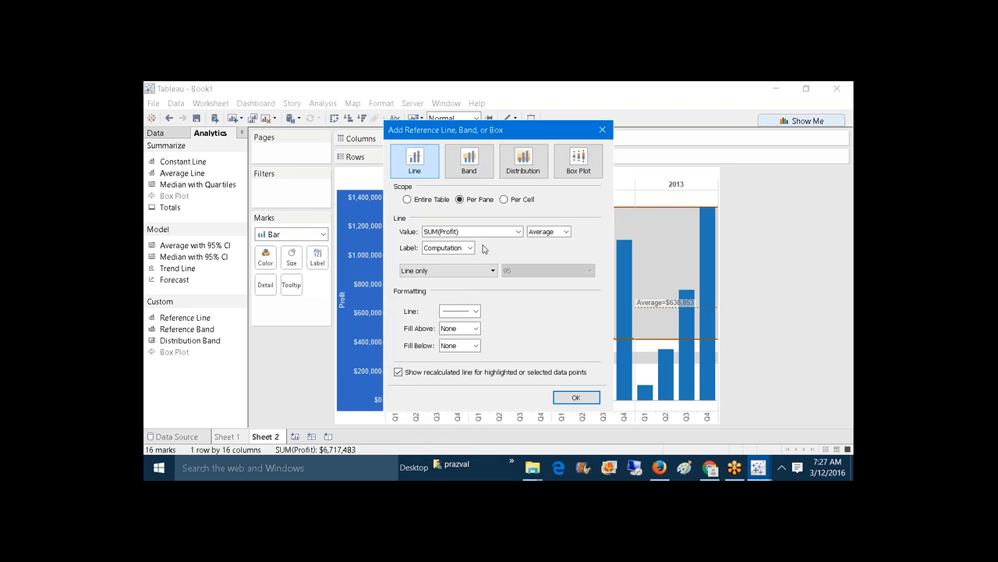
click(516, 233)
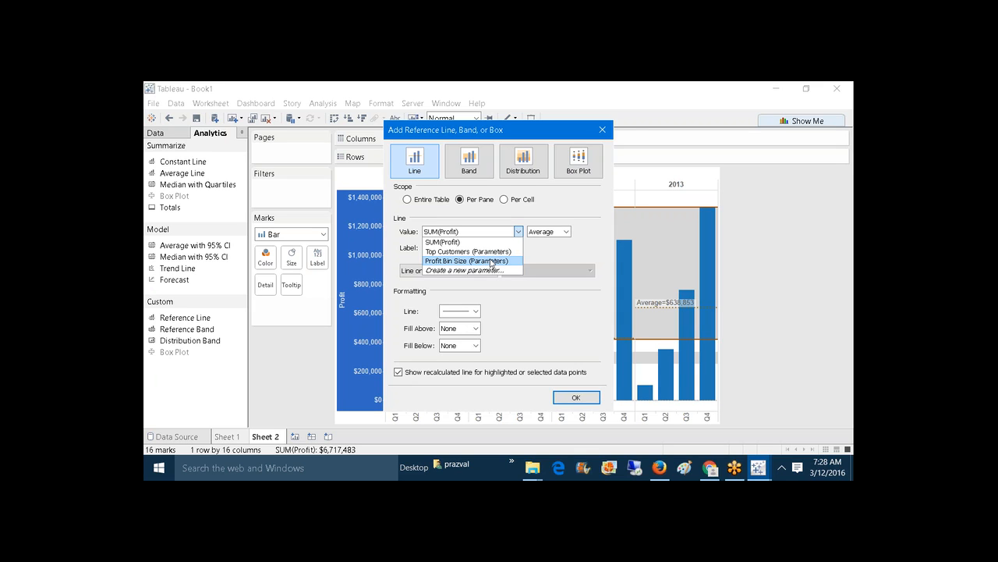
click(593, 399)
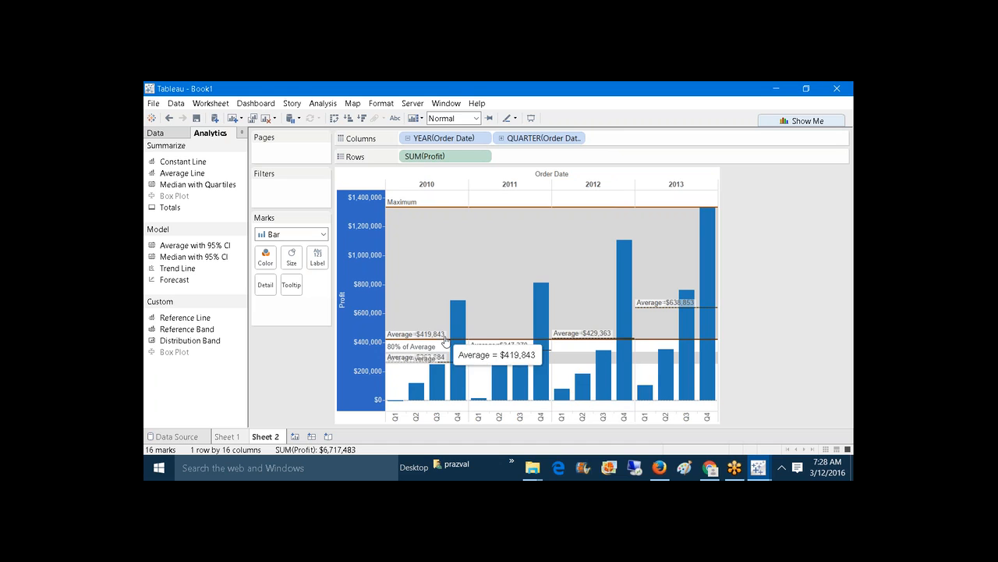
click(312, 361)
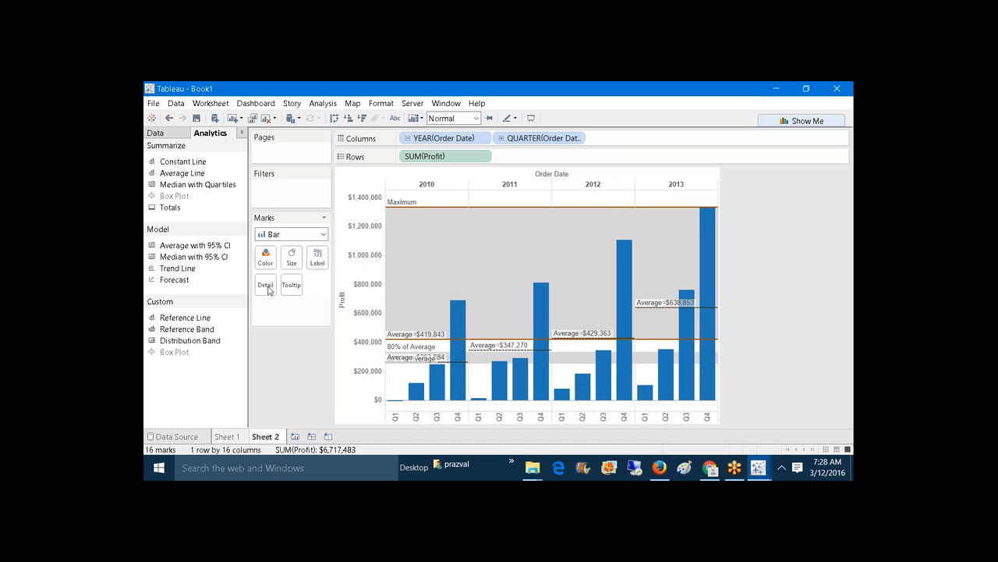
click(170, 139)
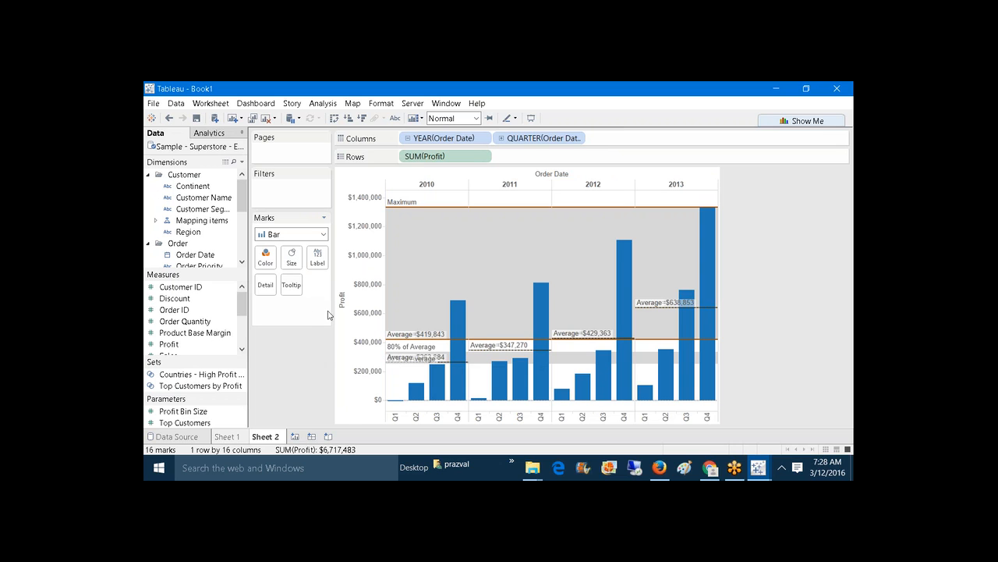
Step: Put Sales on Detail so SUM(Sales) is offered as a Profit reference line value
drag(240, 305, 240, 321)
drag(169, 315, 265, 287)
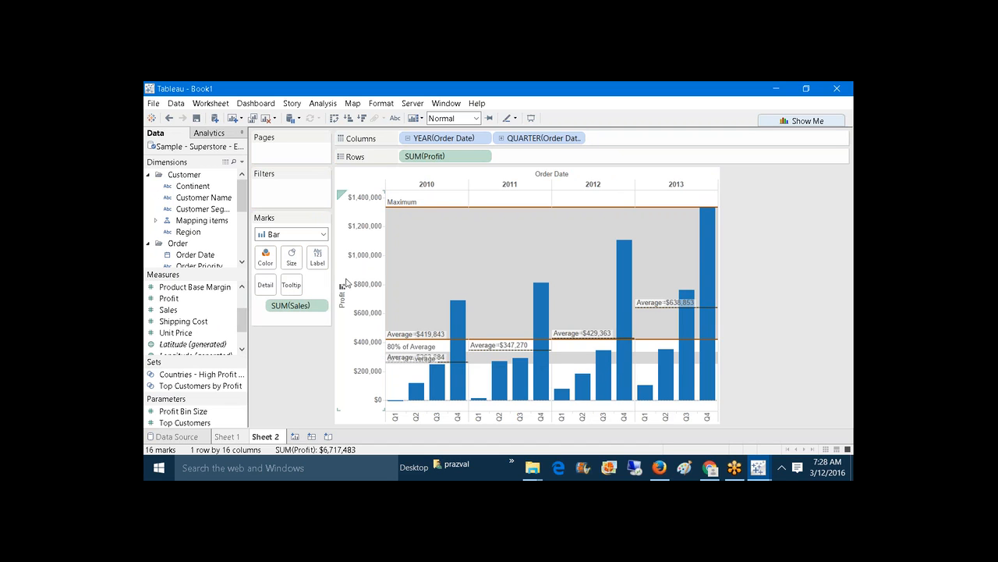
right_click(372, 267)
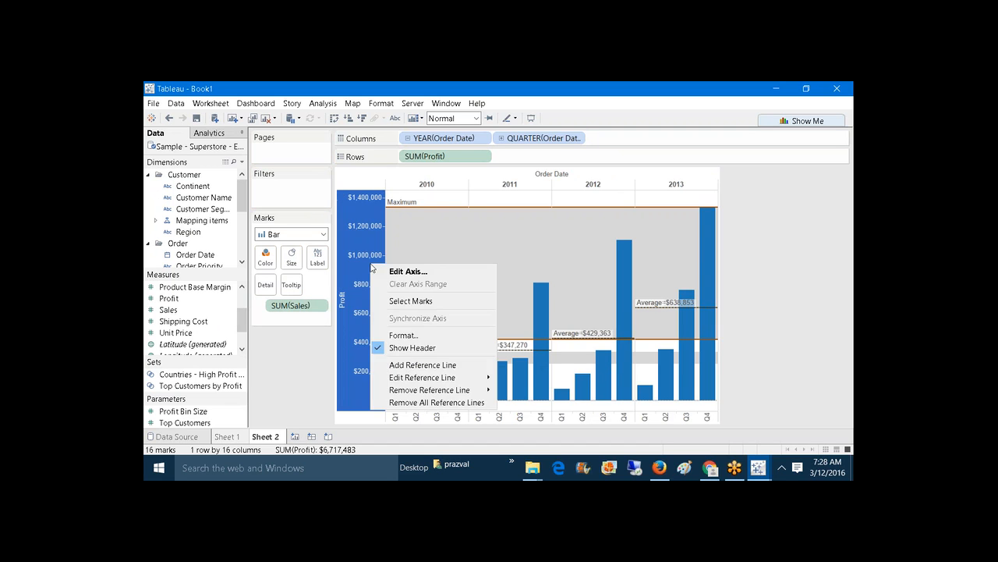
click(407, 364)
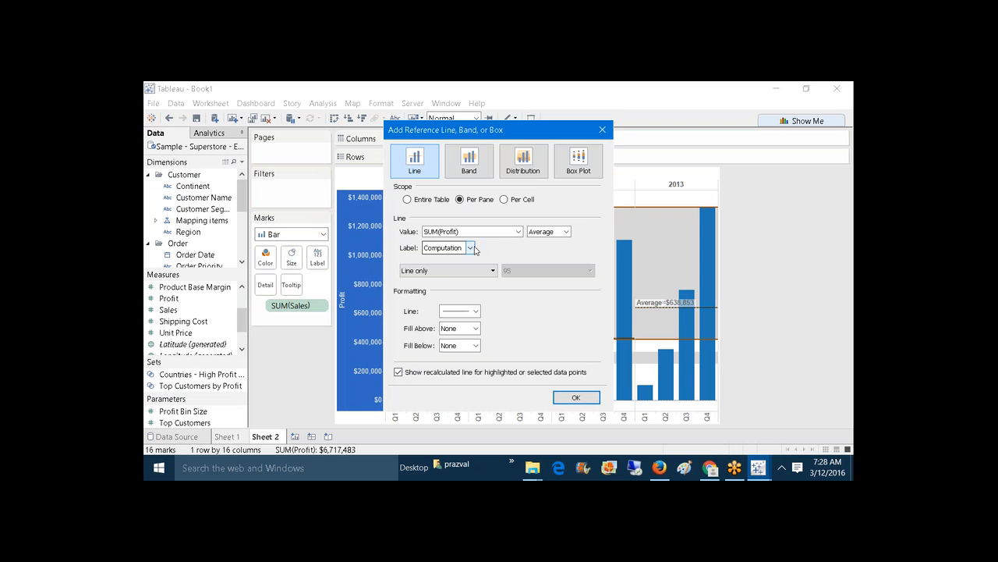
click(518, 232)
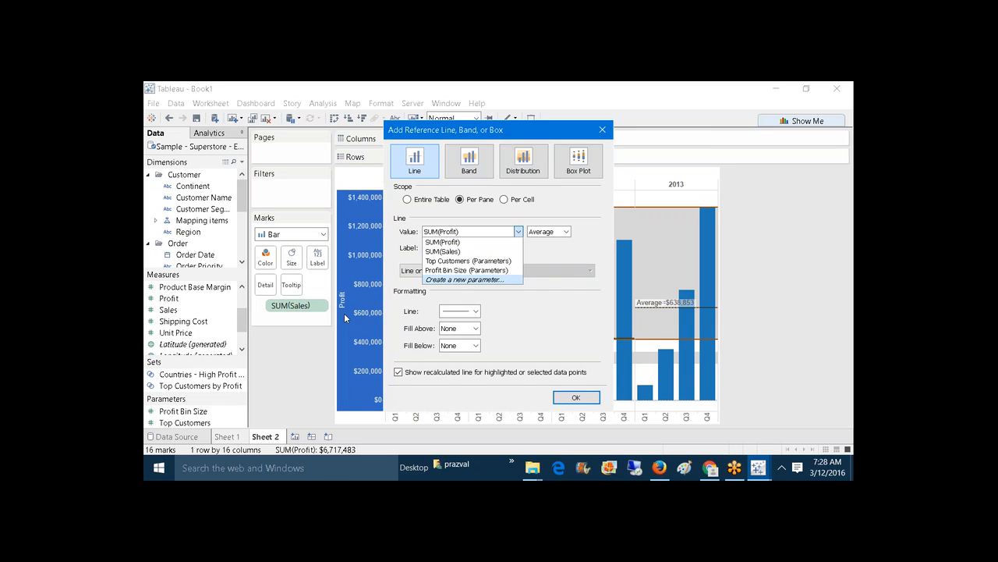
click(571, 398)
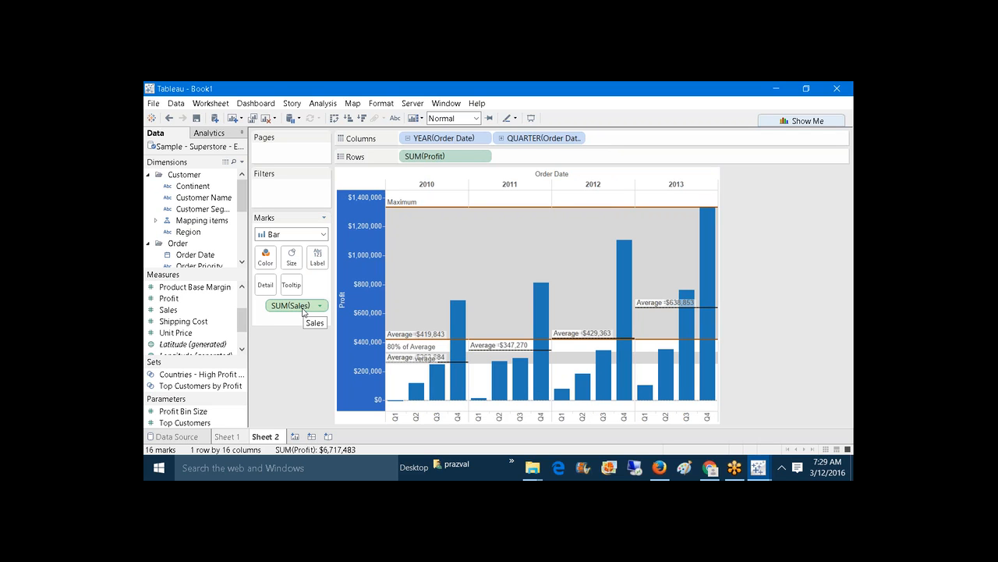
drag(303, 312, 304, 347)
click(355, 305)
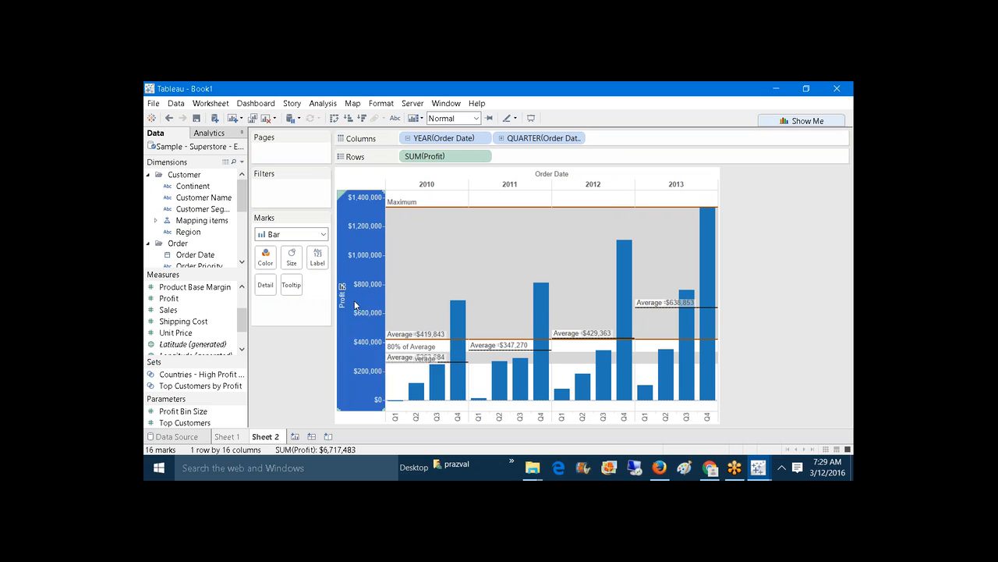
right_click(355, 303)
click(411, 406)
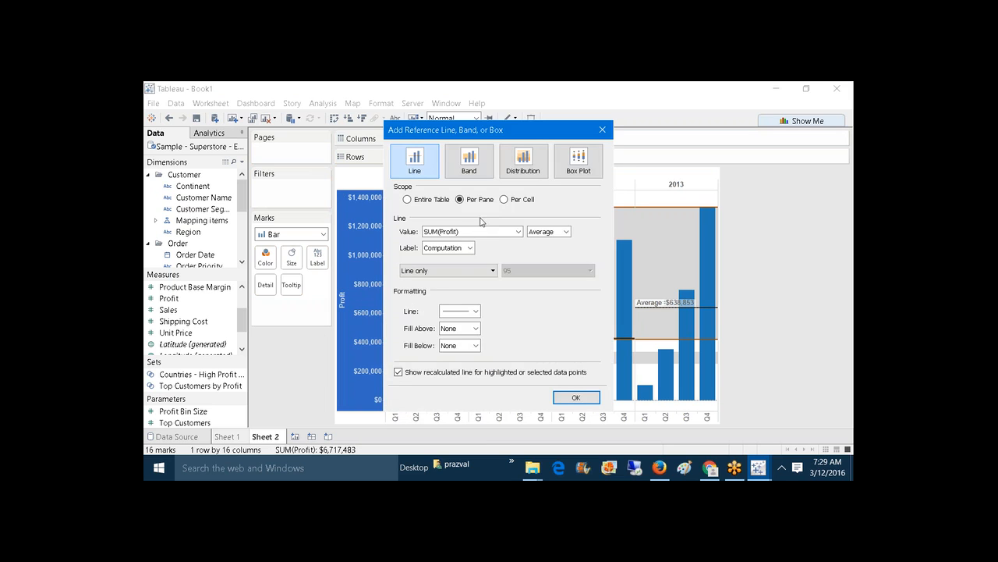
click(517, 231)
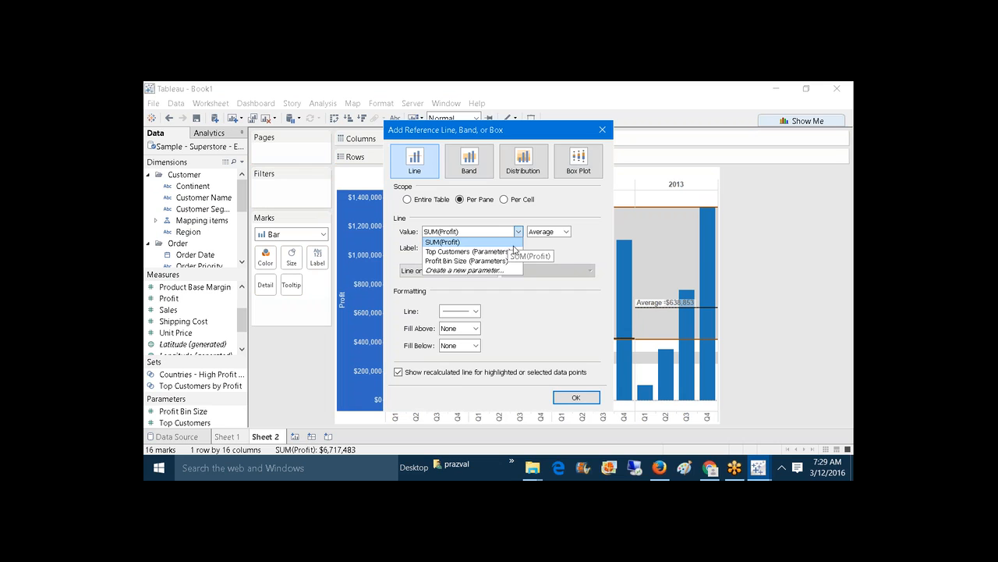
click(583, 402)
click(583, 402)
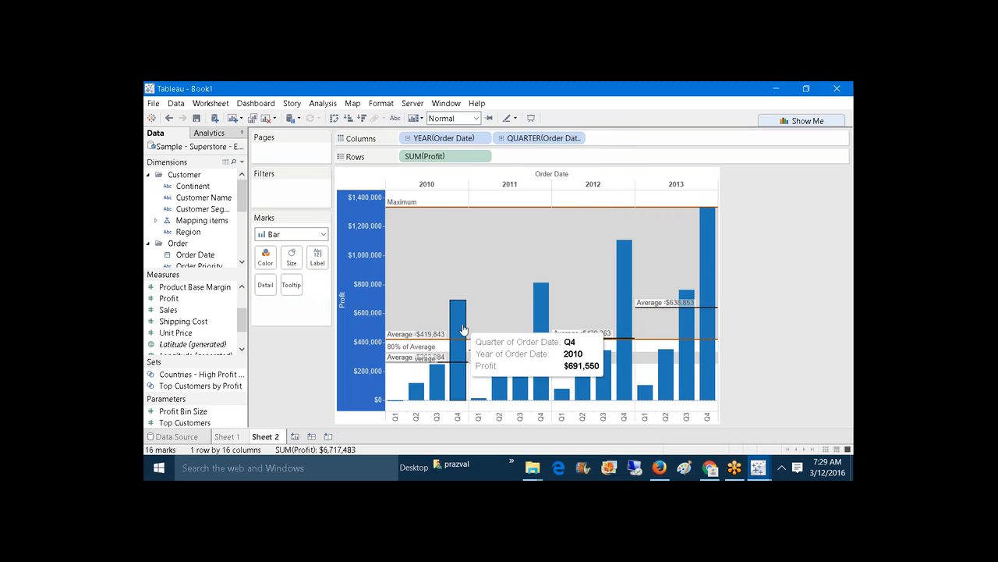
drag(168, 313, 275, 294)
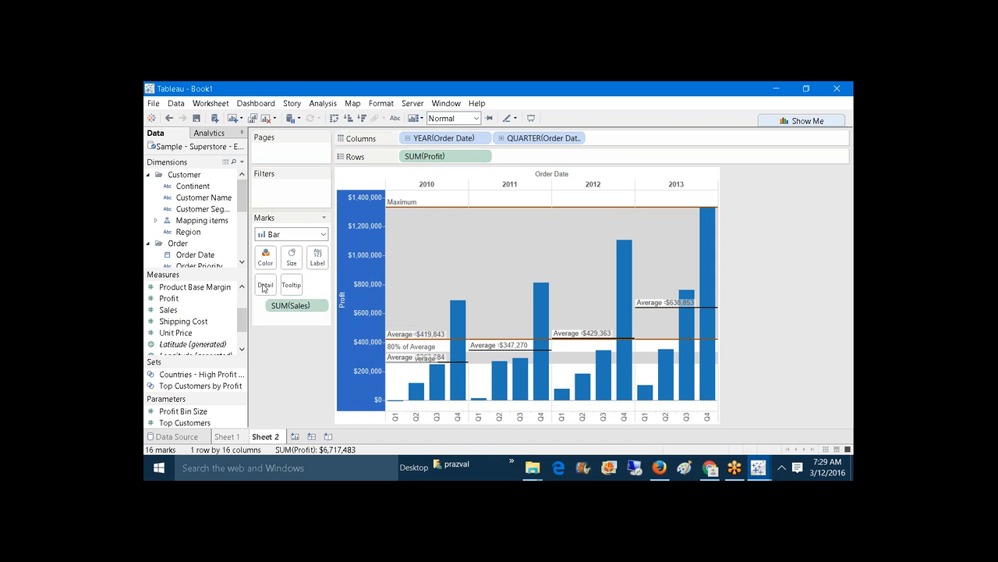
right_click(361, 281)
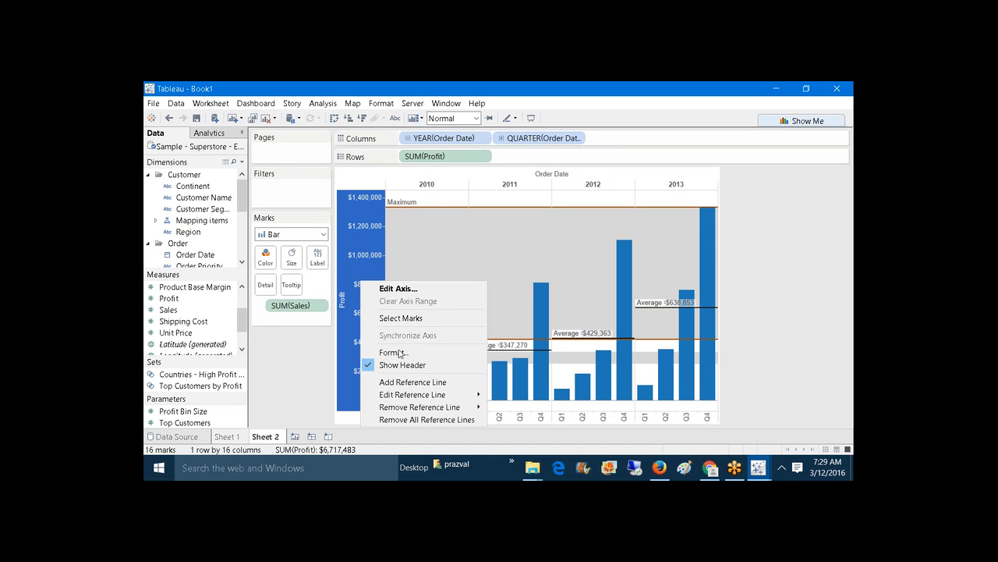
click(405, 381)
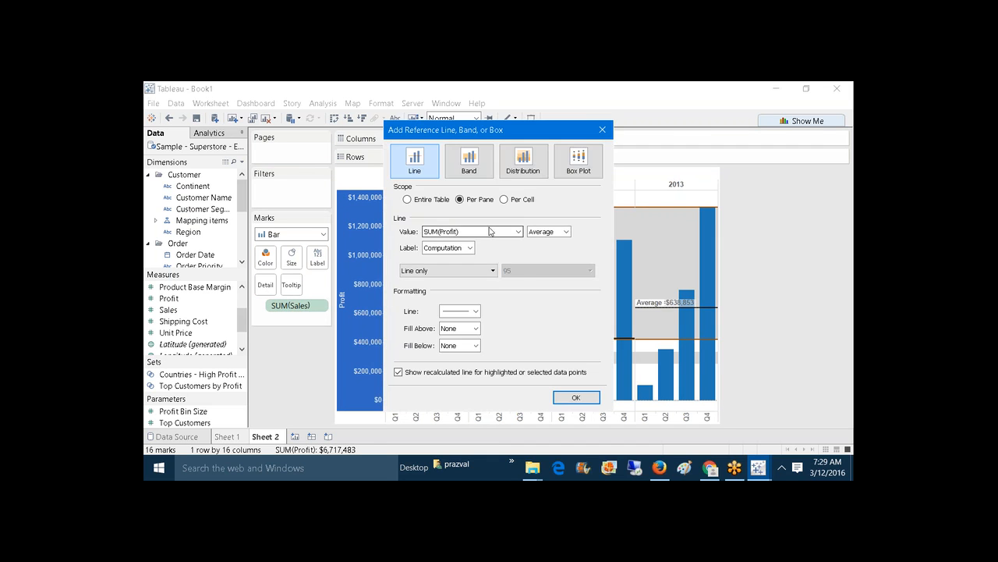
click(519, 232)
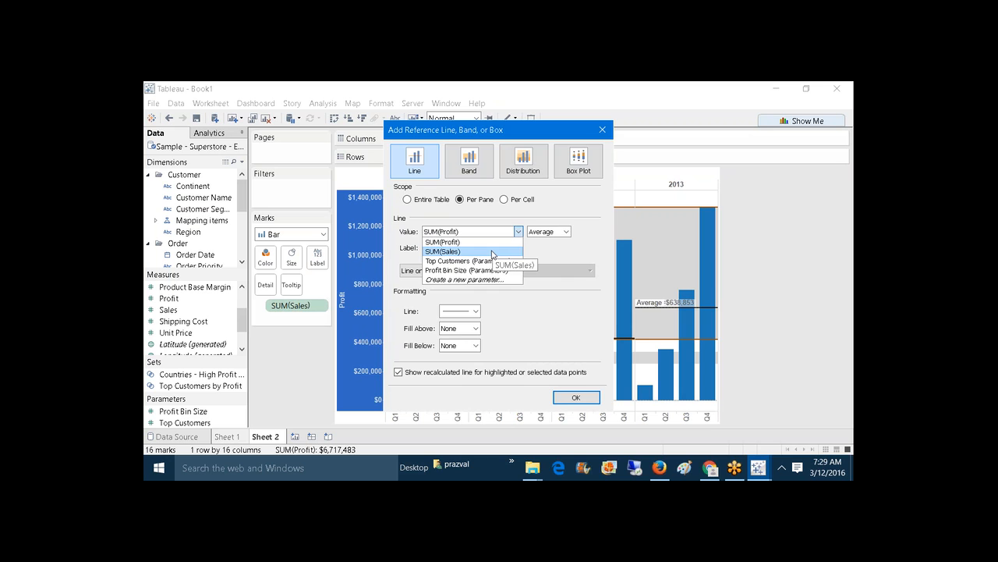
click(604, 129)
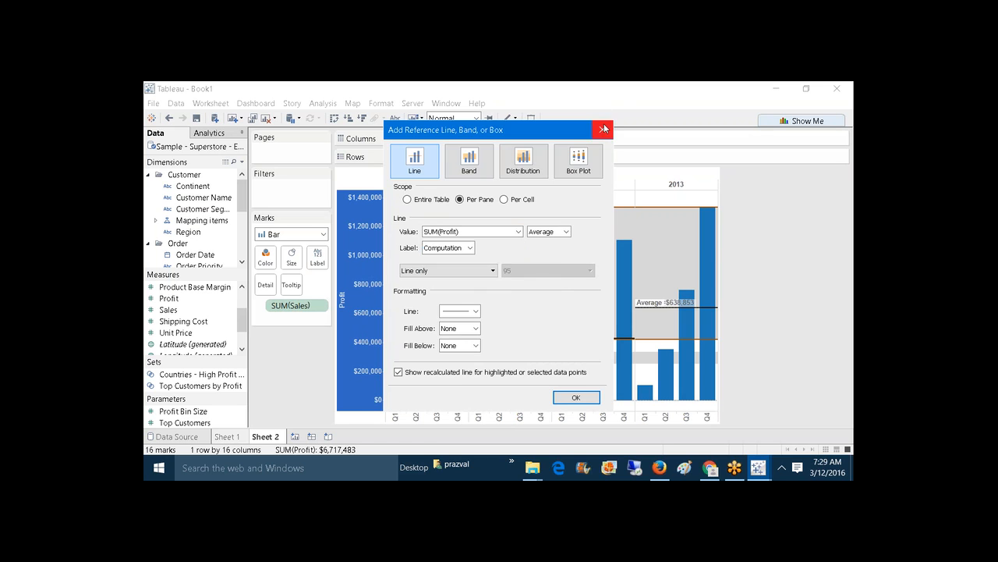
click(604, 129)
mouse_move(769, 478)
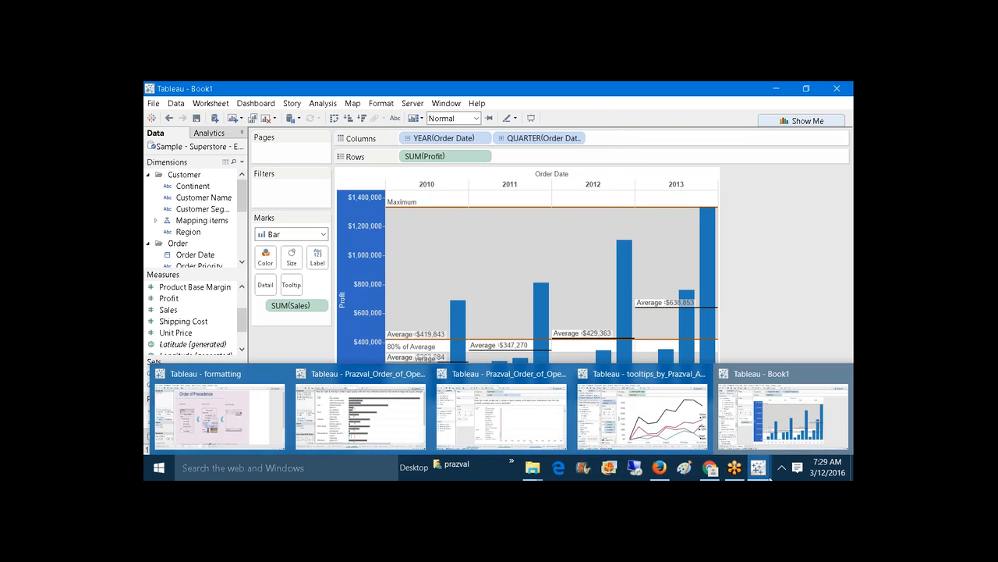
Step: Back in the Order of Operations workbook, add County_AVG and OverALL_Avg to Detail on the Marks card
click(501, 412)
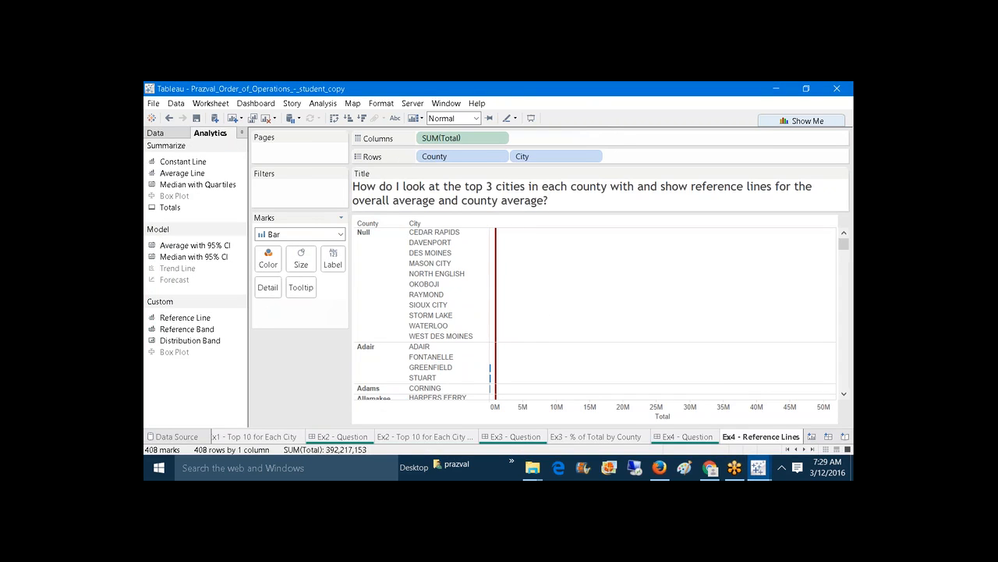
click(176, 134)
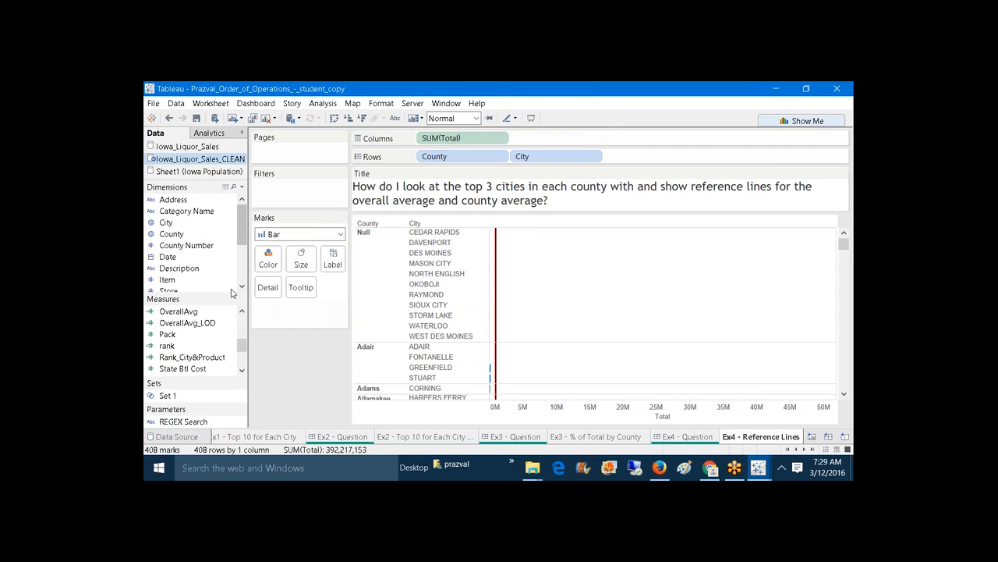
drag(242, 348, 242, 329)
drag(181, 357, 268, 288)
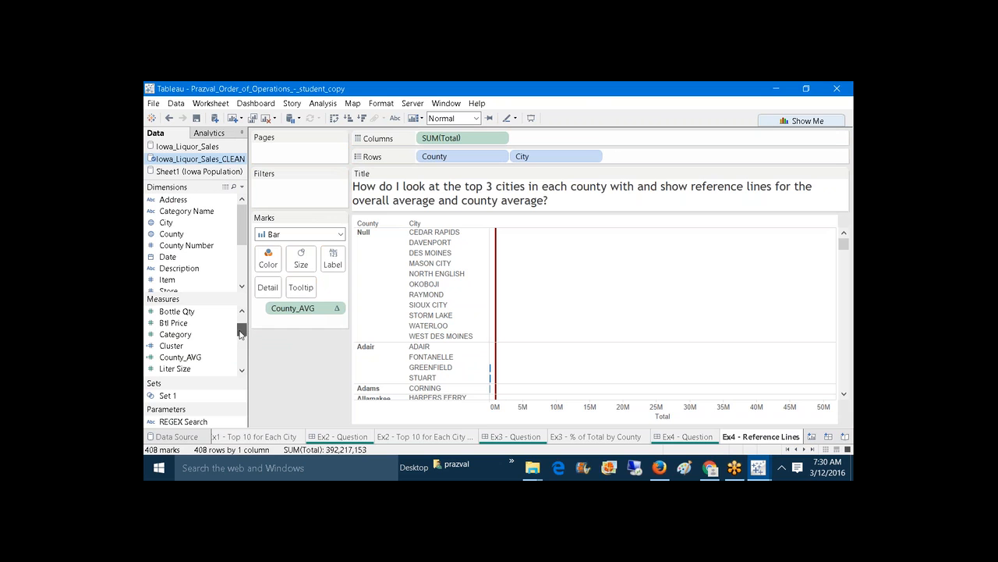
drag(241, 333, 242, 343)
click(181, 351)
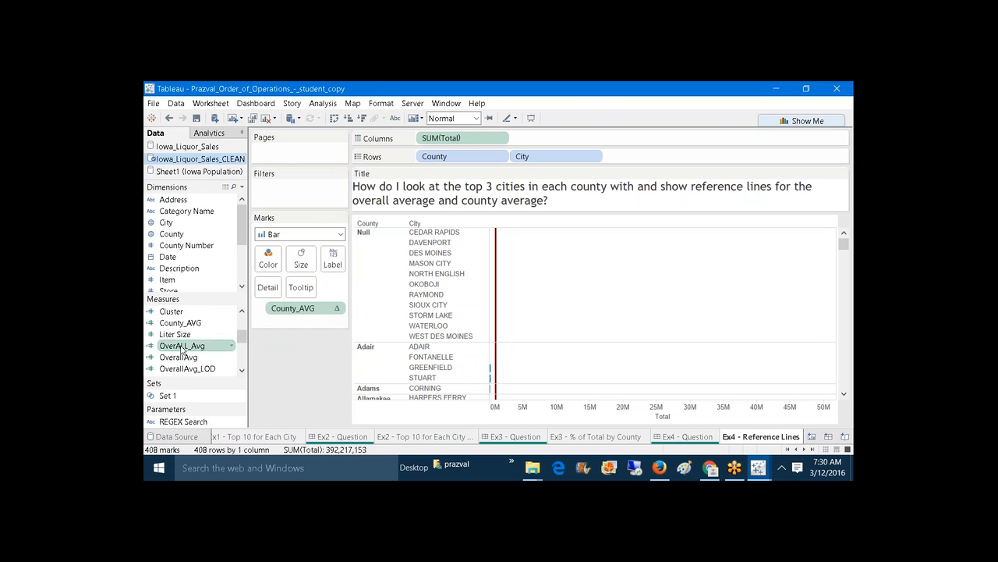
drag(182, 351, 269, 287)
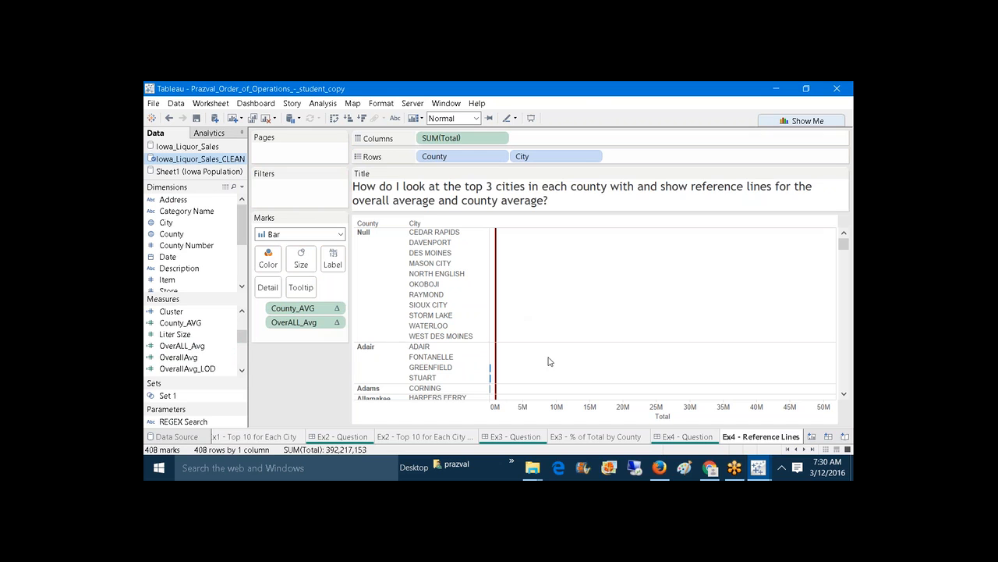
right_click(601, 417)
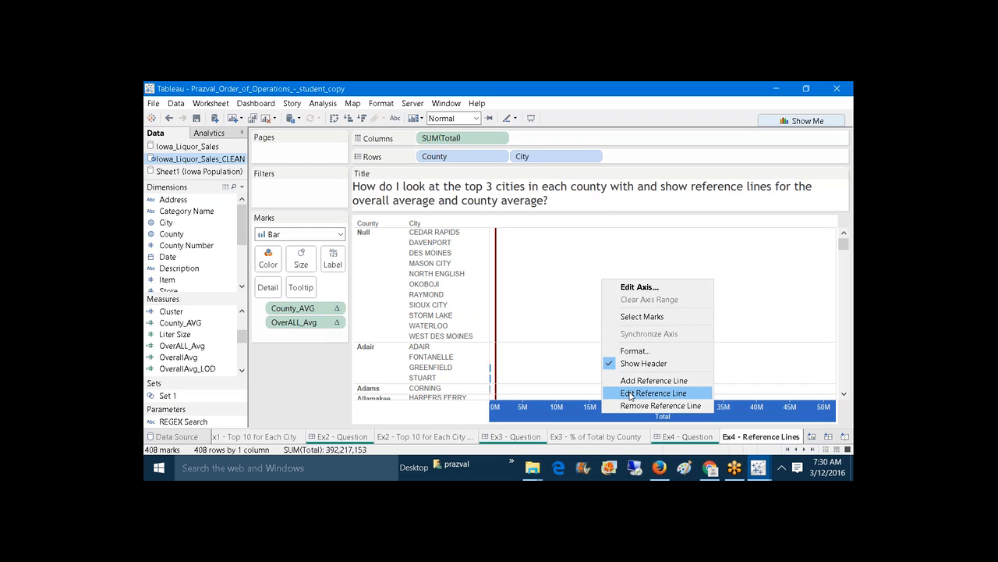
Step: Change the existing reference line to a dashed, per-pane average of County_AVG
click(631, 395)
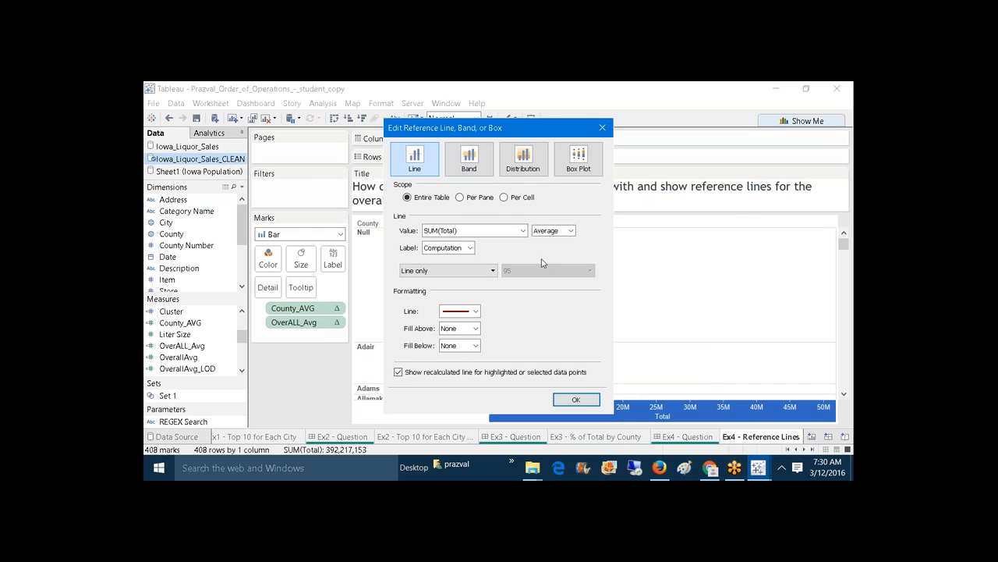
click(522, 231)
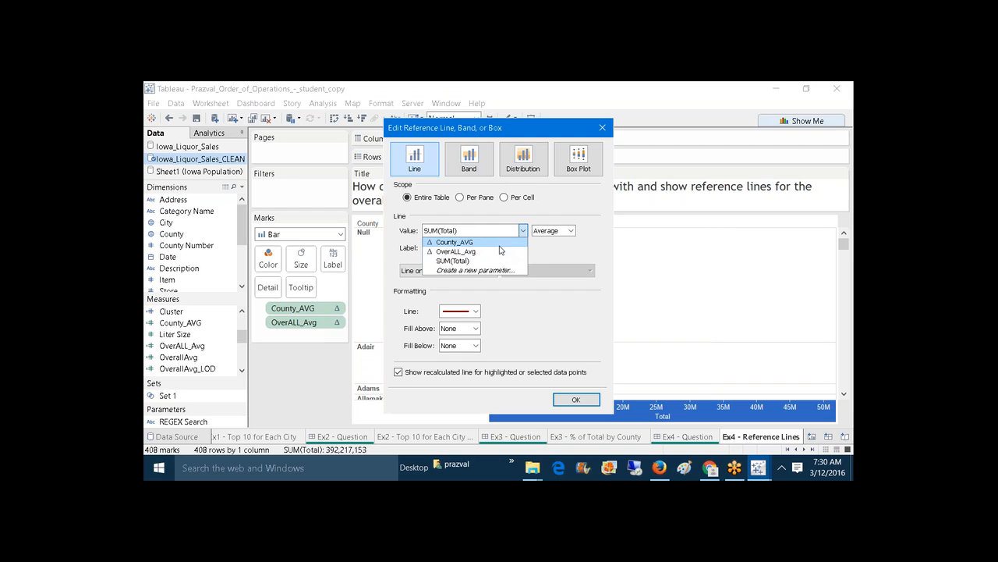
click(500, 244)
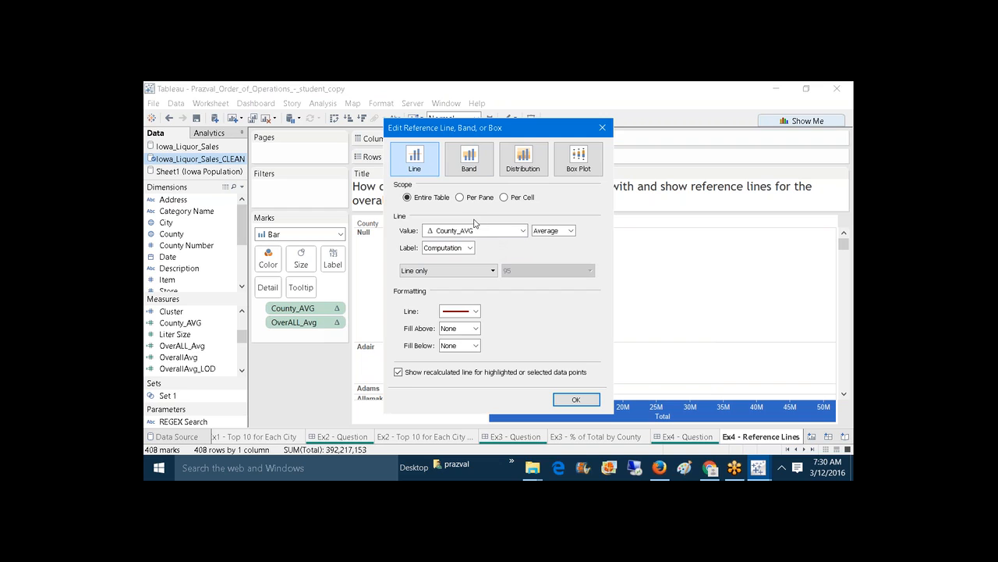
click(461, 198)
click(476, 312)
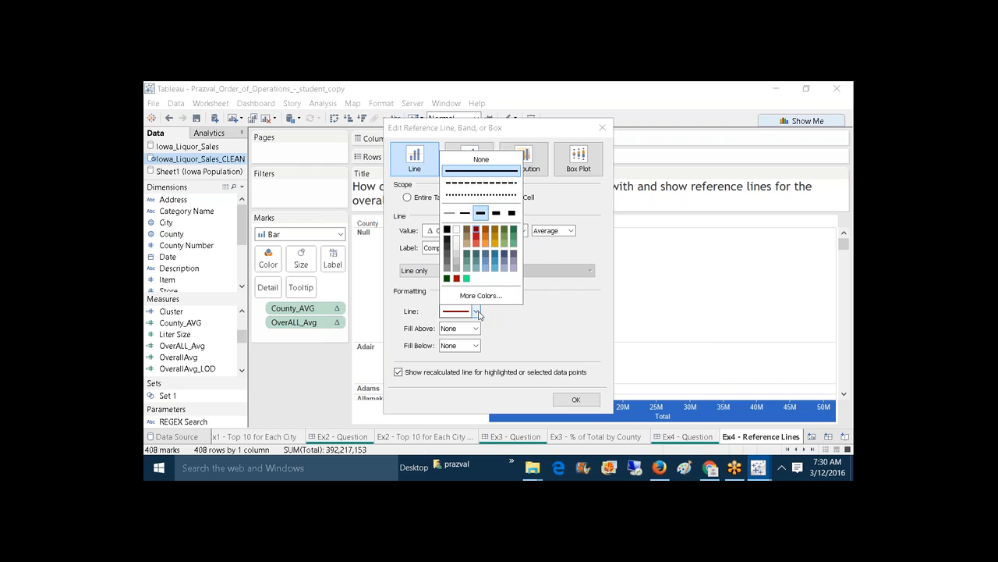
click(457, 184)
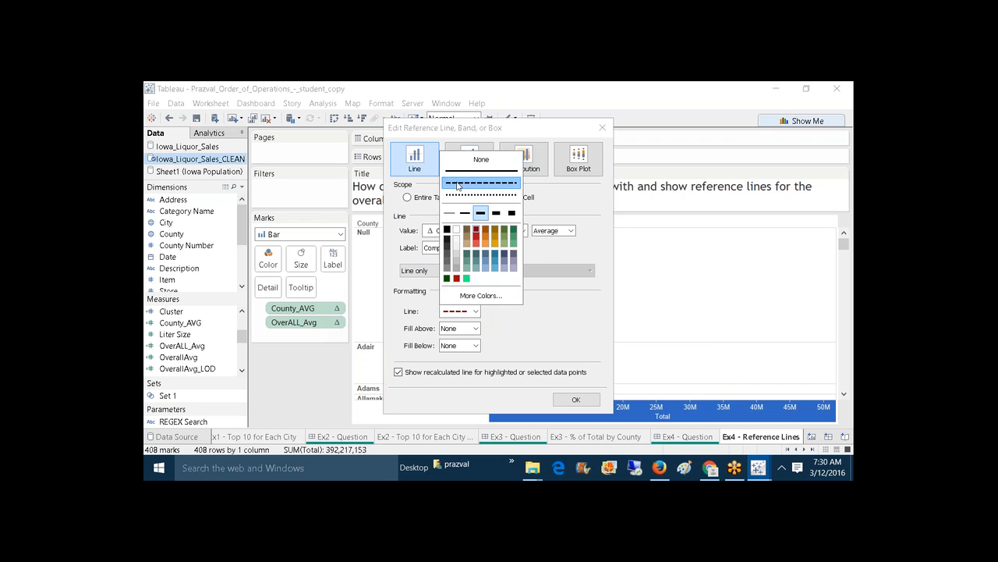
click(531, 331)
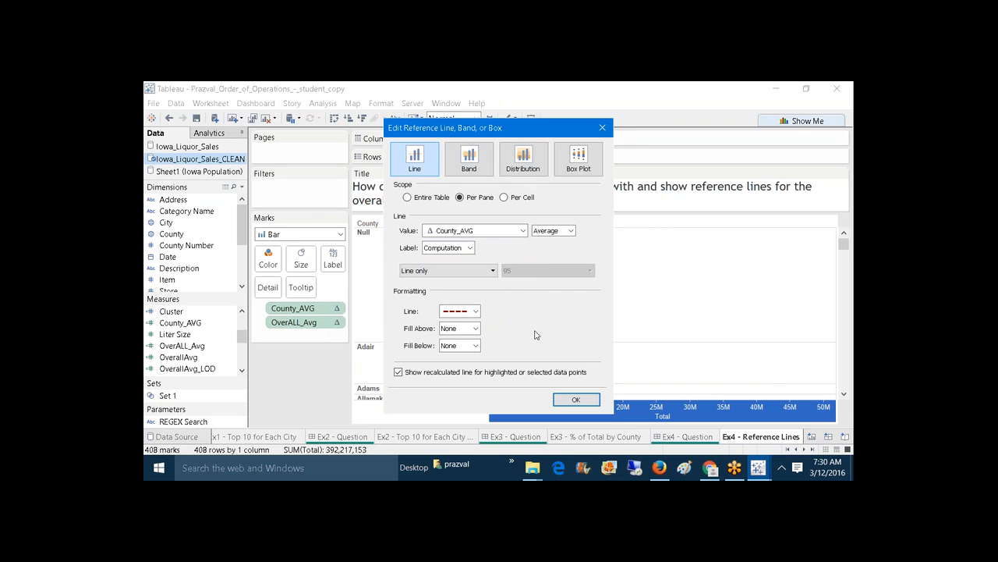
click(575, 397)
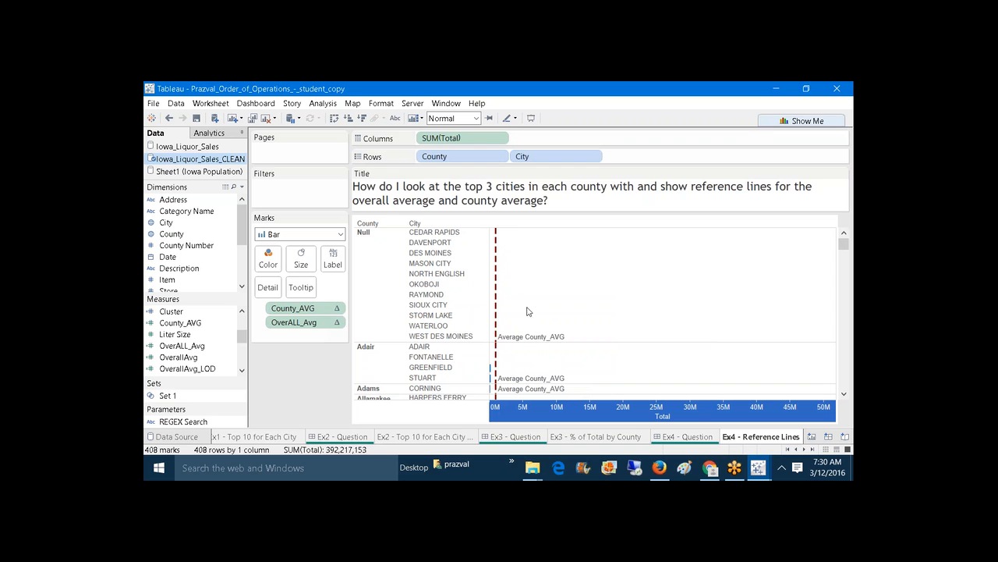
right_click(543, 406)
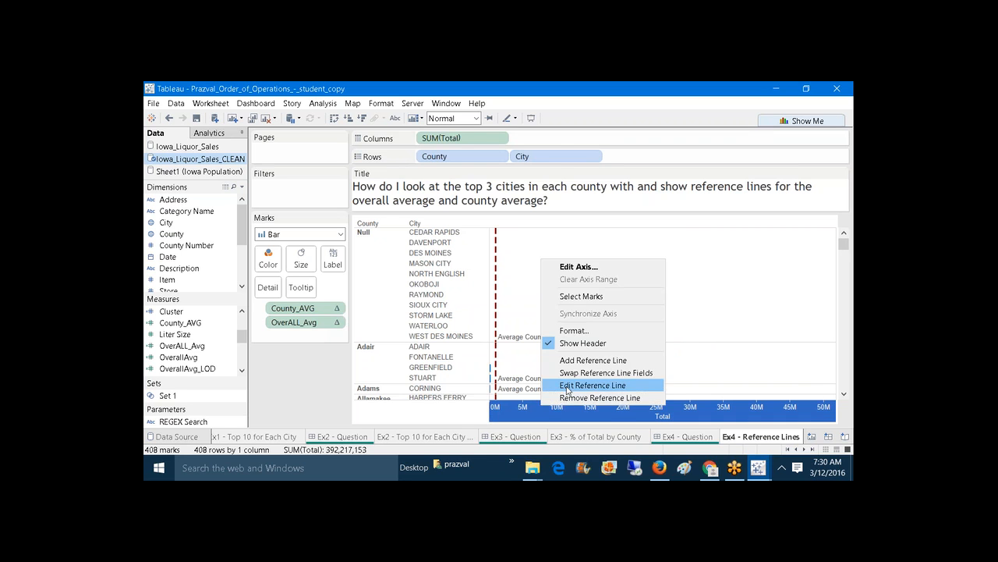
Step: Give the county reference line a custom <Computation>=<Value> label, e.g. Average=961,317
click(568, 387)
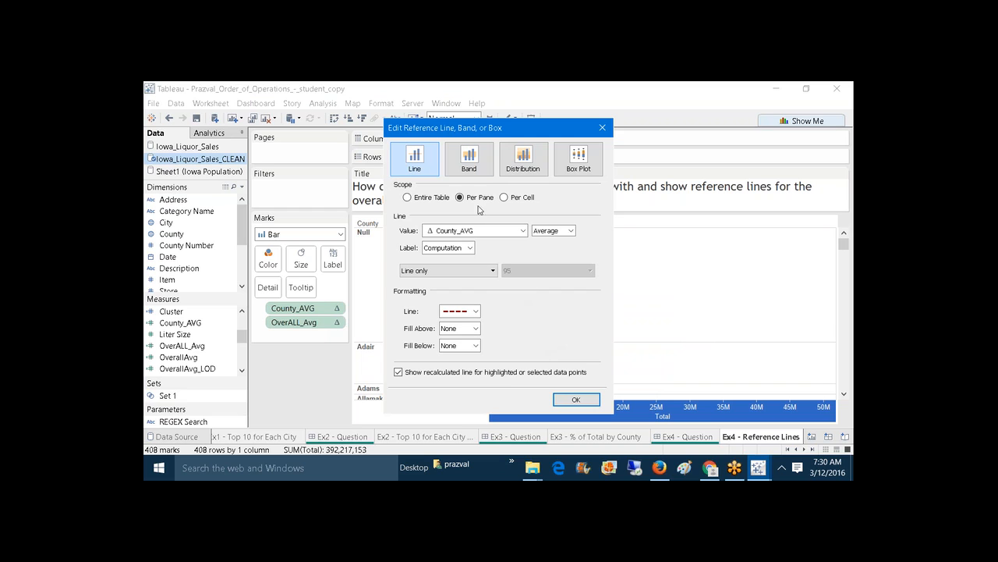
click(468, 270)
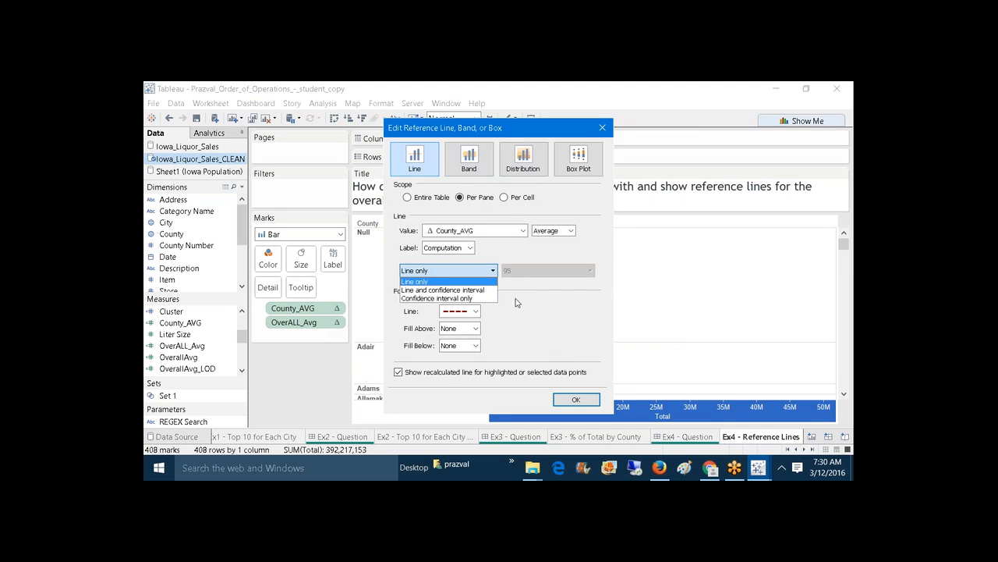
click(515, 303)
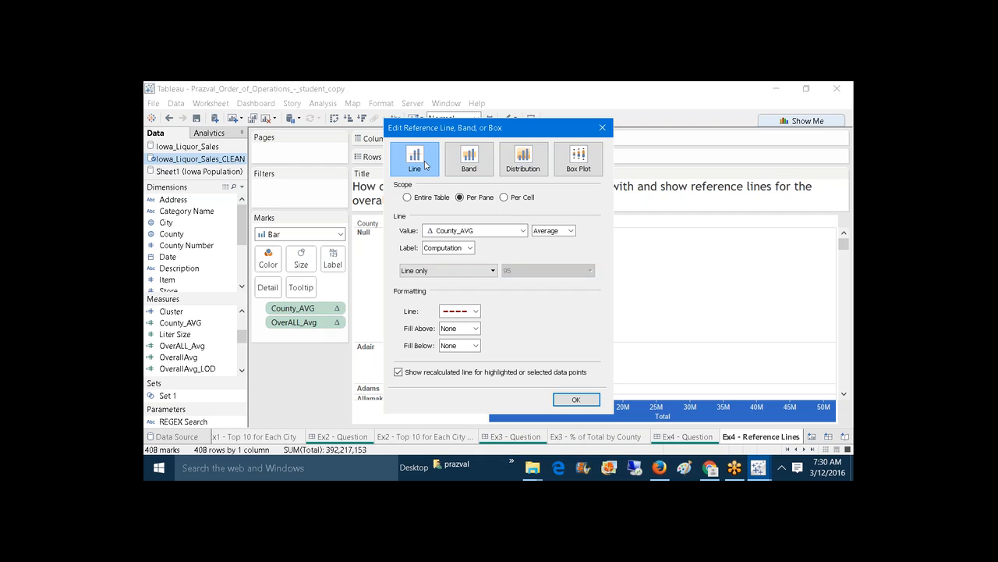
click(469, 248)
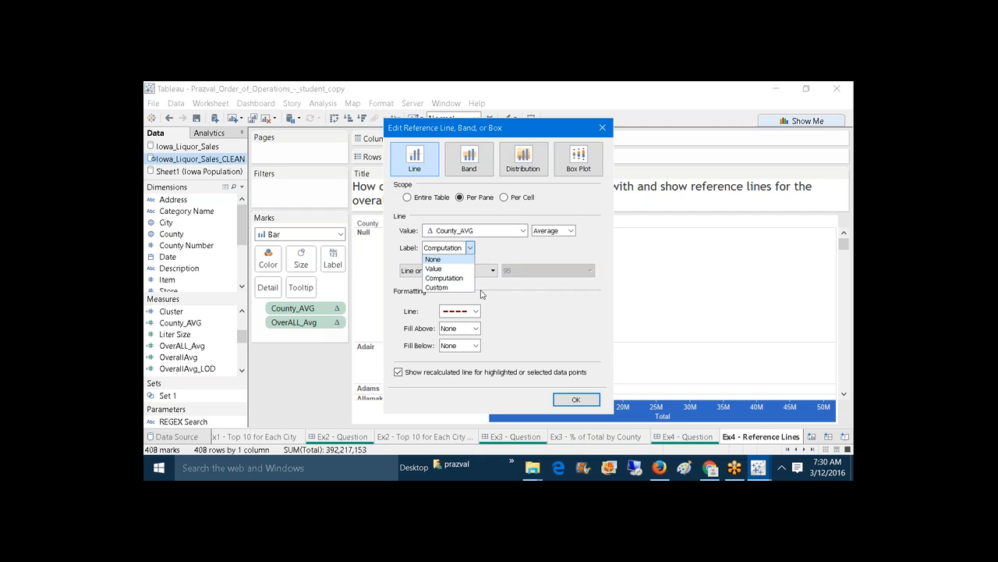
click(445, 287)
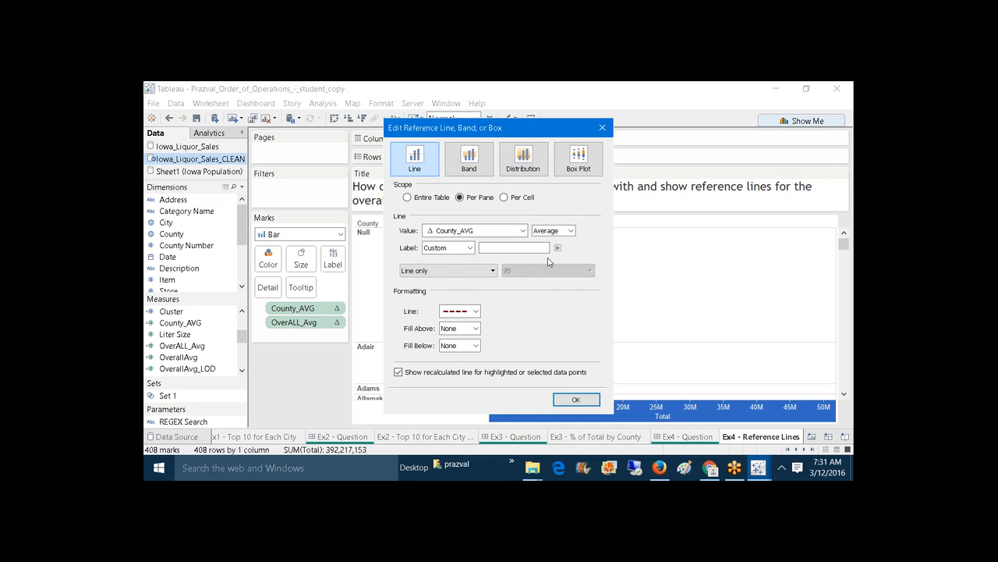
click(558, 247)
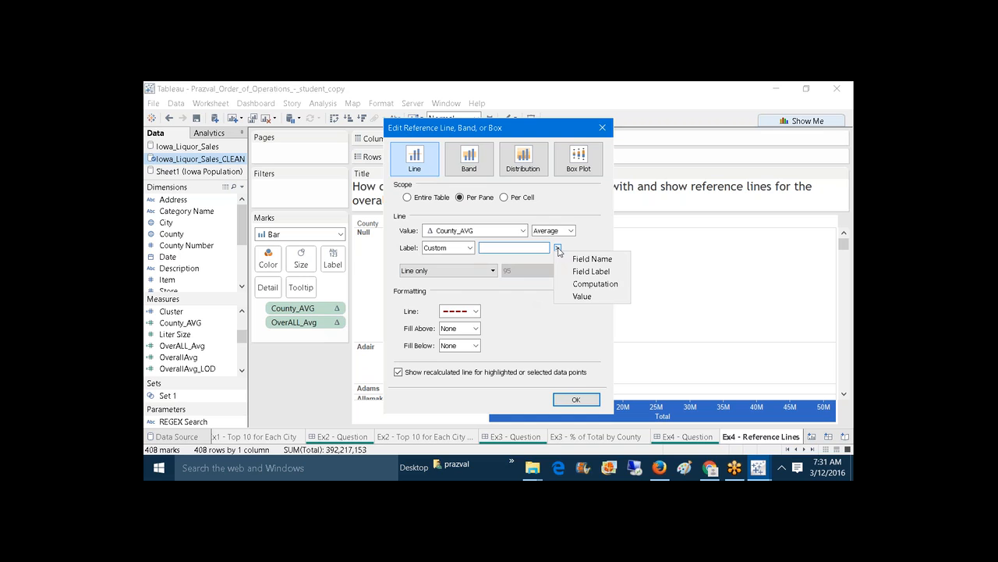
click(588, 284)
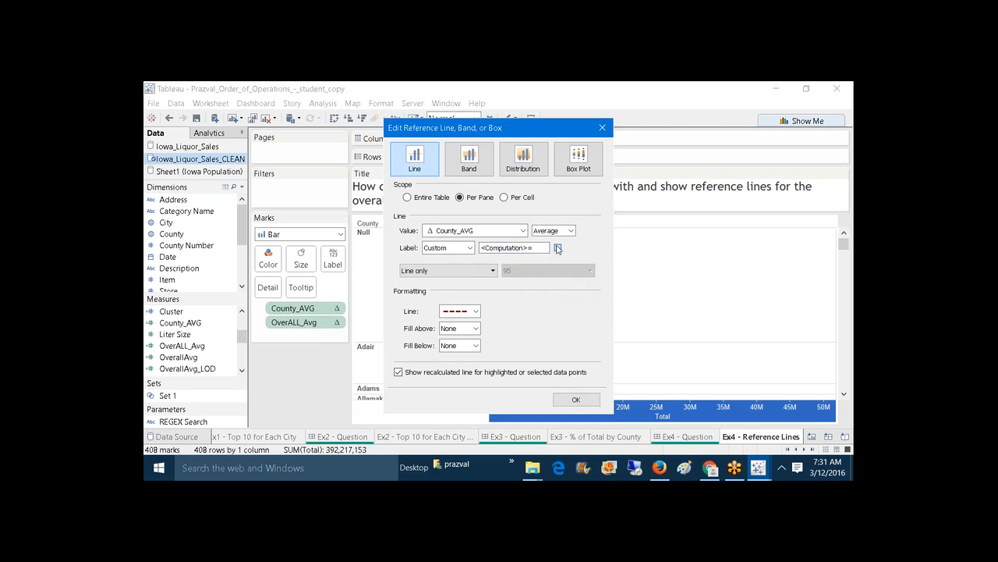
click(557, 248)
click(584, 297)
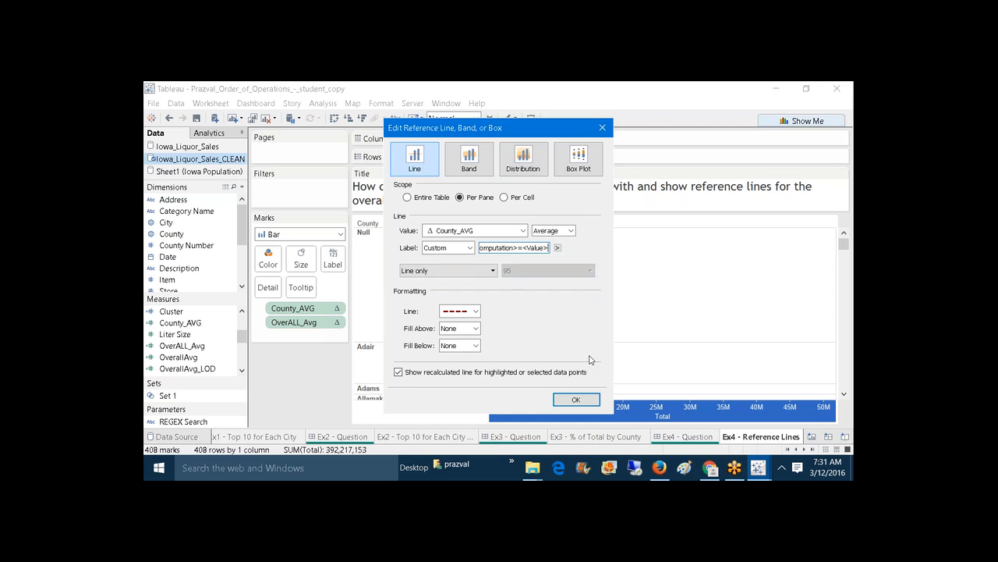
click(584, 400)
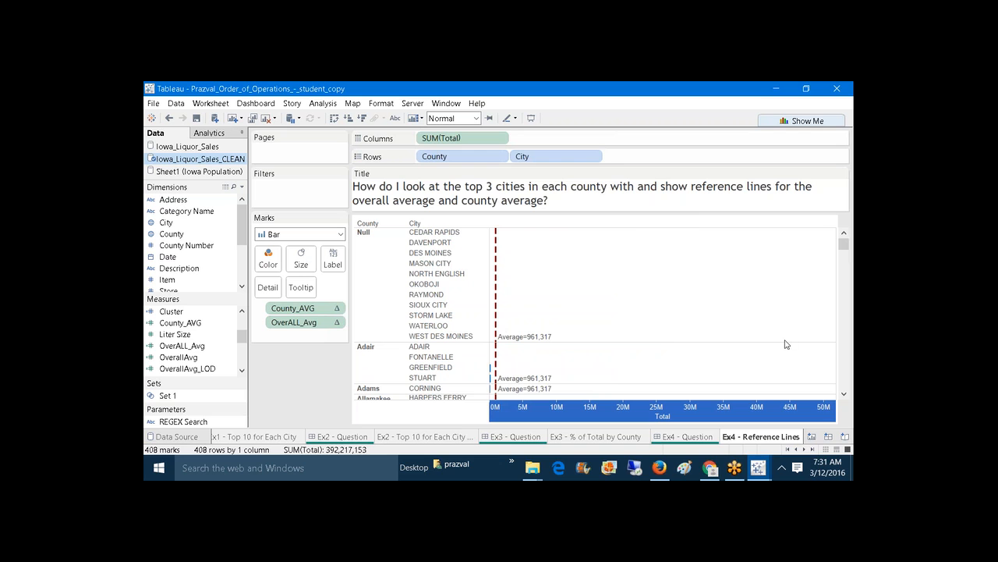
Step: Set County_AVG to compute using Pane (Down), e.g. Adair 150,772 and Adams 125,714
drag(845, 245, 846, 243)
right_click(311, 307)
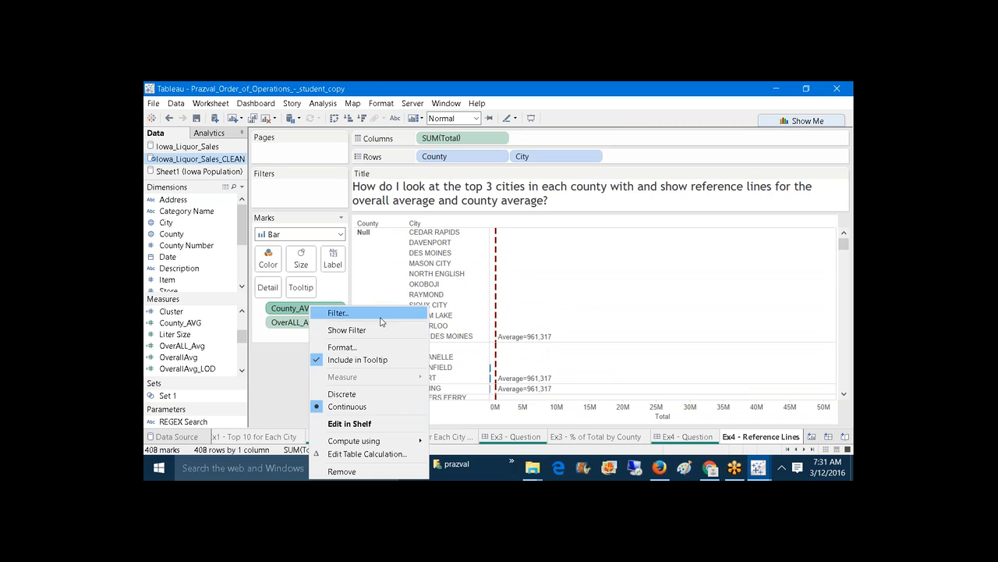
mouse_move(413, 442)
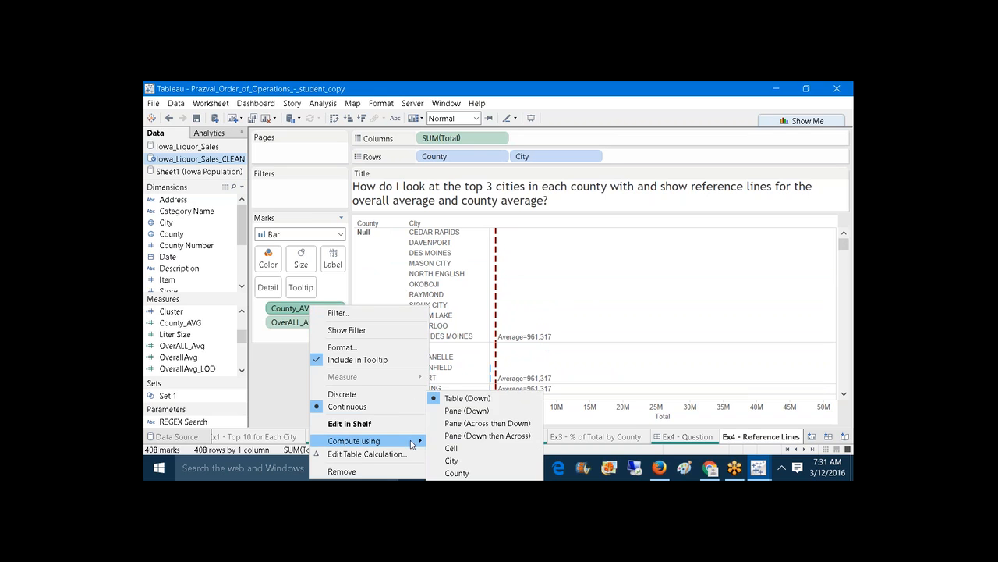
click(466, 411)
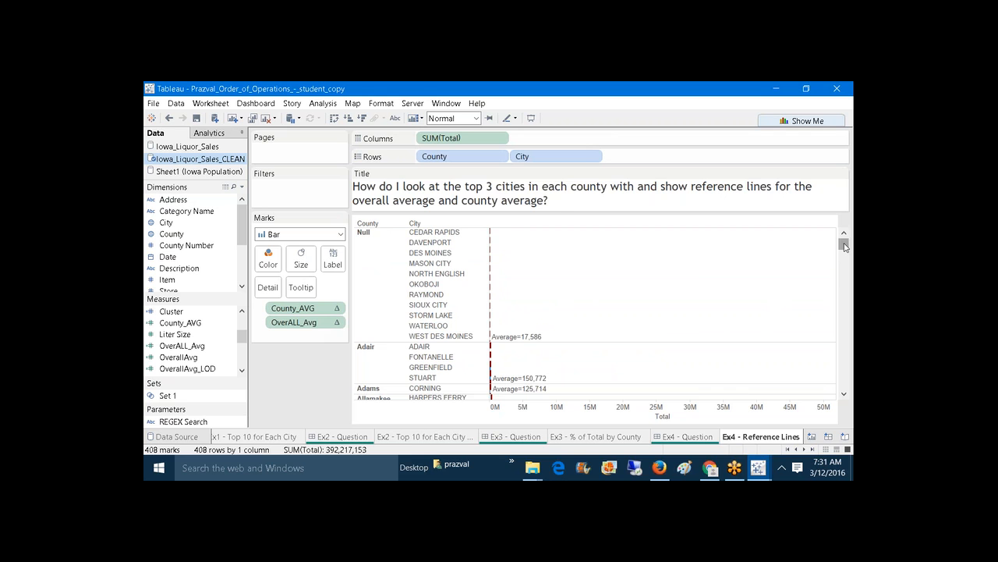
mouse_move(843, 243)
mouse_down()
mouse_move(853, 296)
mouse_move(854, 231)
mouse_up()
Step: Start a second reference line averaging OverALL_Avg across the entire table
right_click(606, 408)
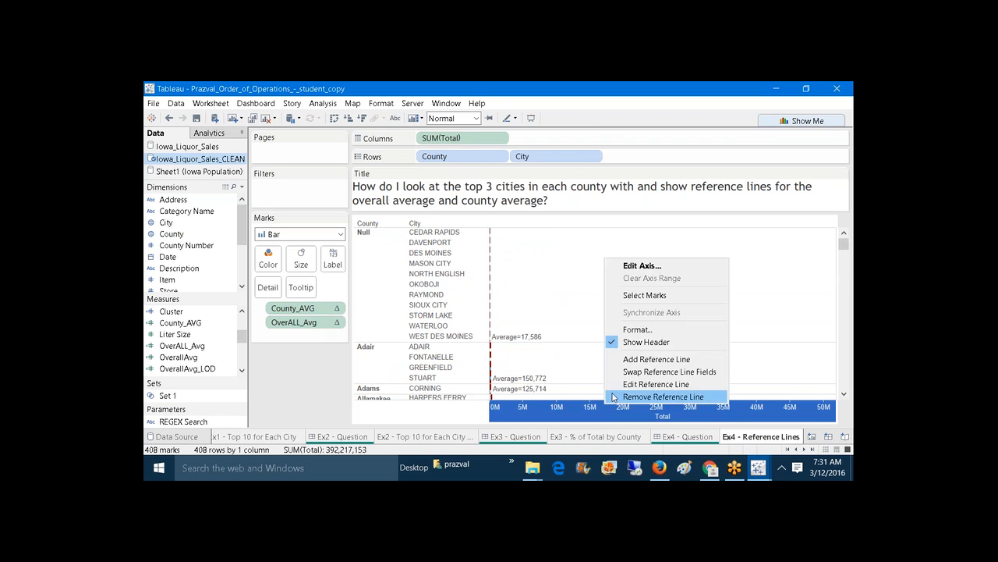
click(621, 361)
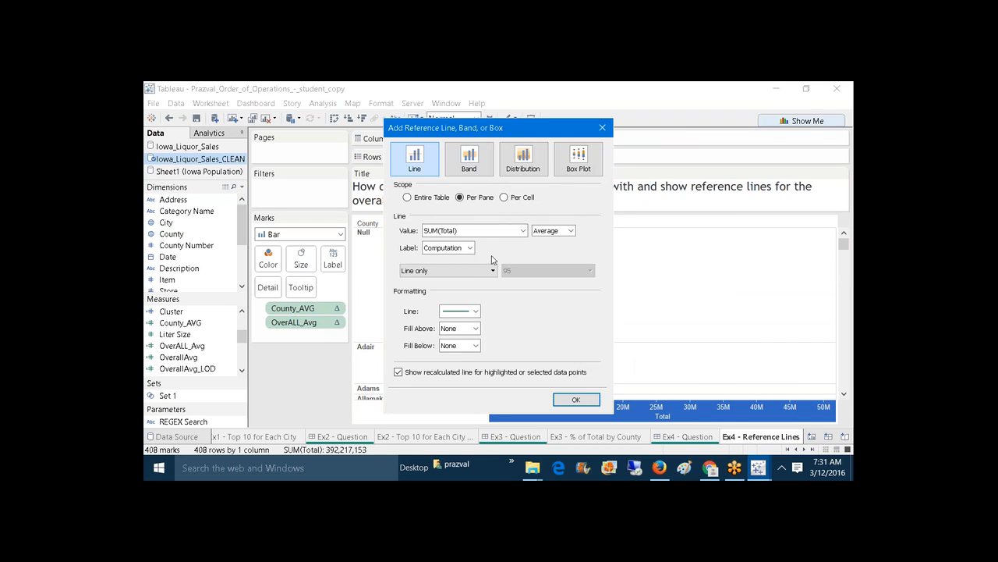
click(407, 197)
click(522, 231)
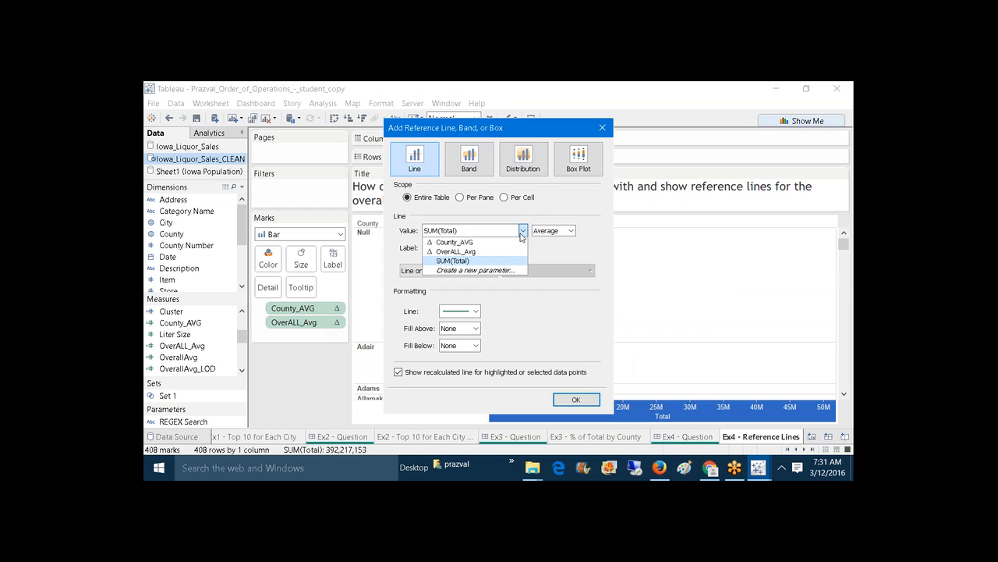
click(506, 251)
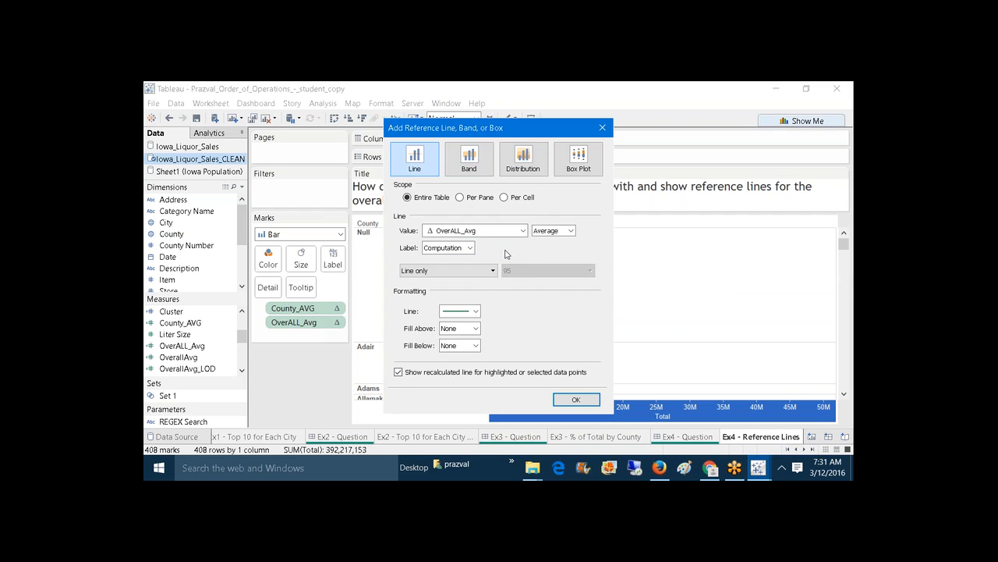
Step: Label the overall line with custom <Computation>=<Value> text and add it to the chart
click(470, 248)
click(445, 287)
click(557, 248)
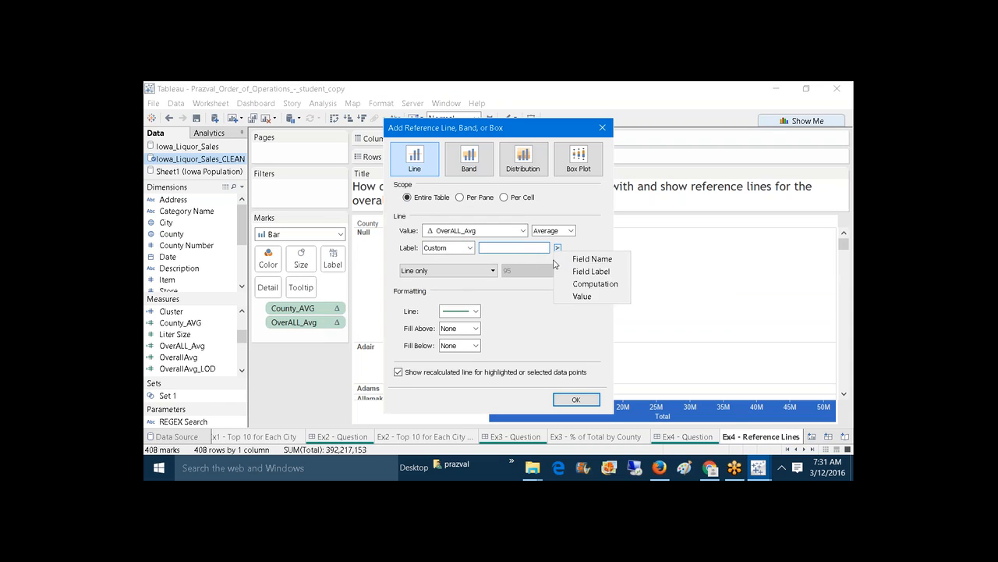
click(567, 282)
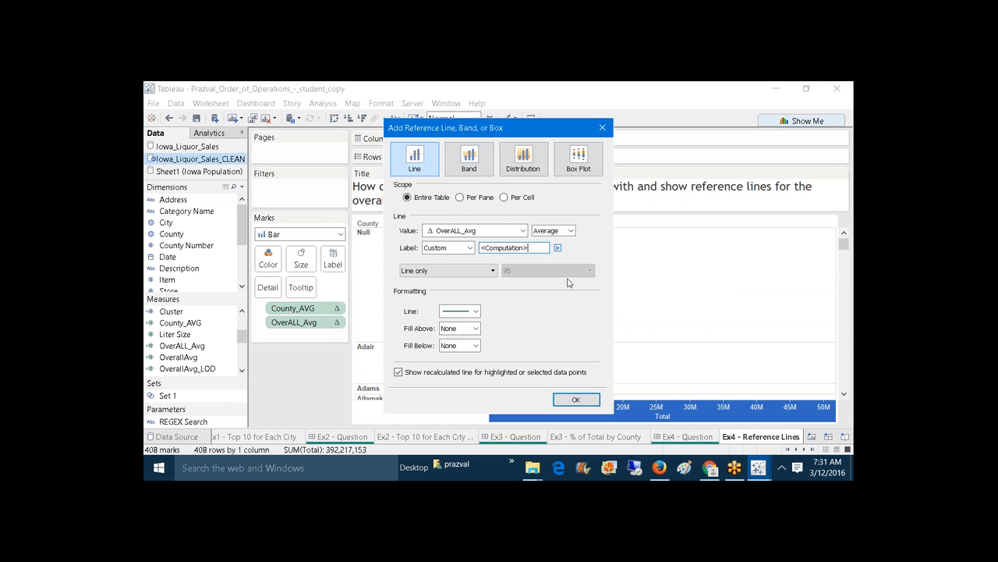
click(557, 248)
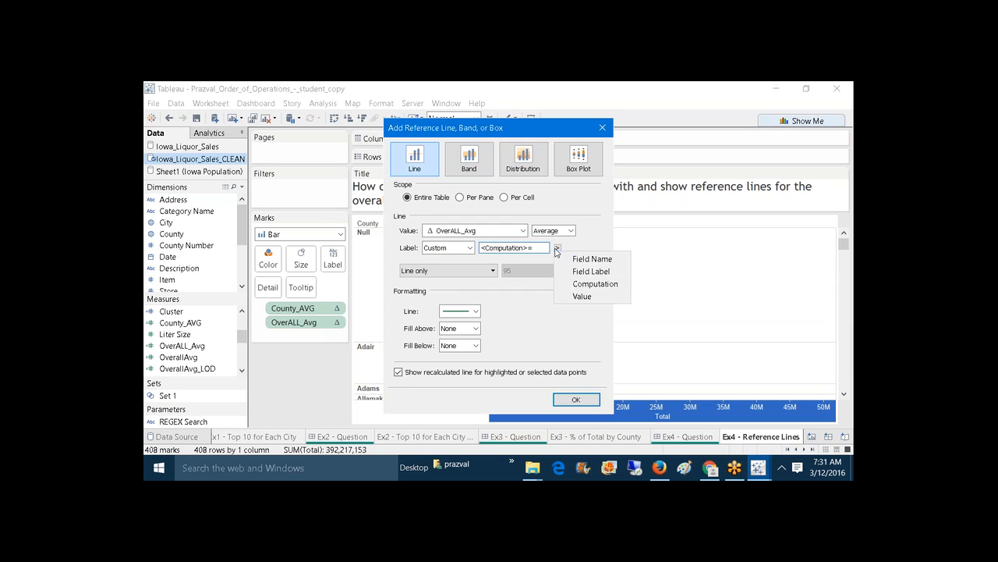
text(=)
click(577, 296)
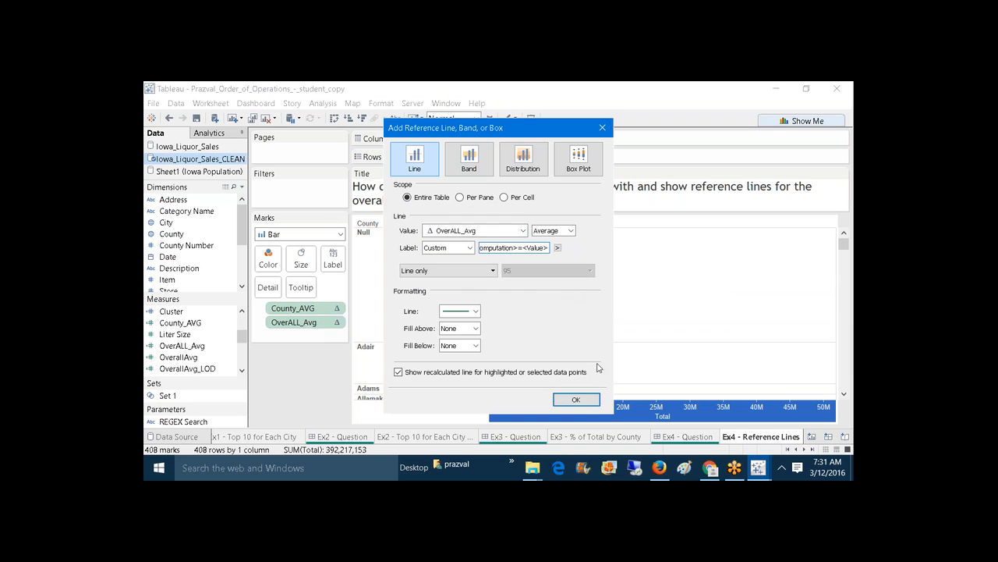
click(591, 401)
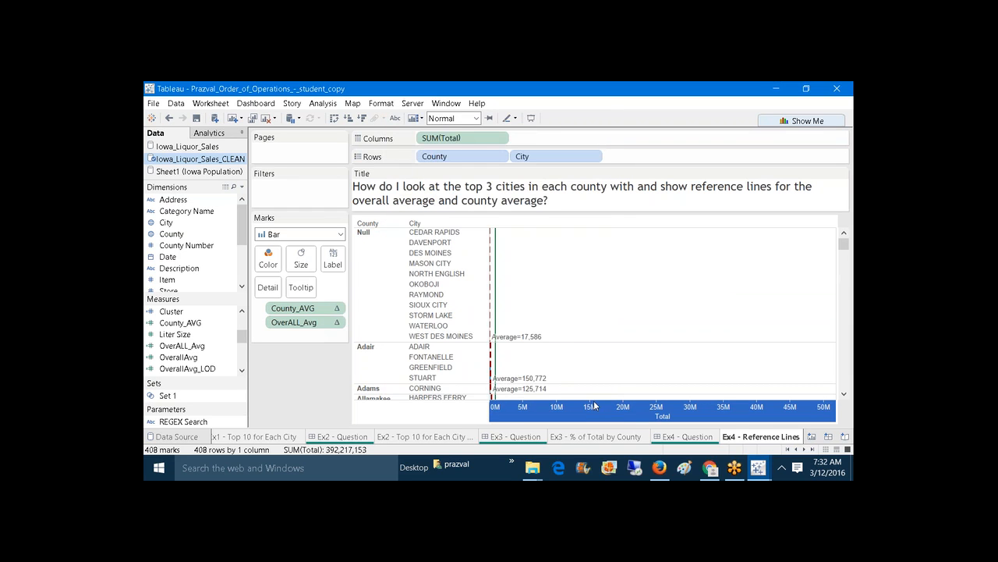
mouse_move(494, 248)
drag(843, 245, 825, 229)
mouse_move(497, 286)
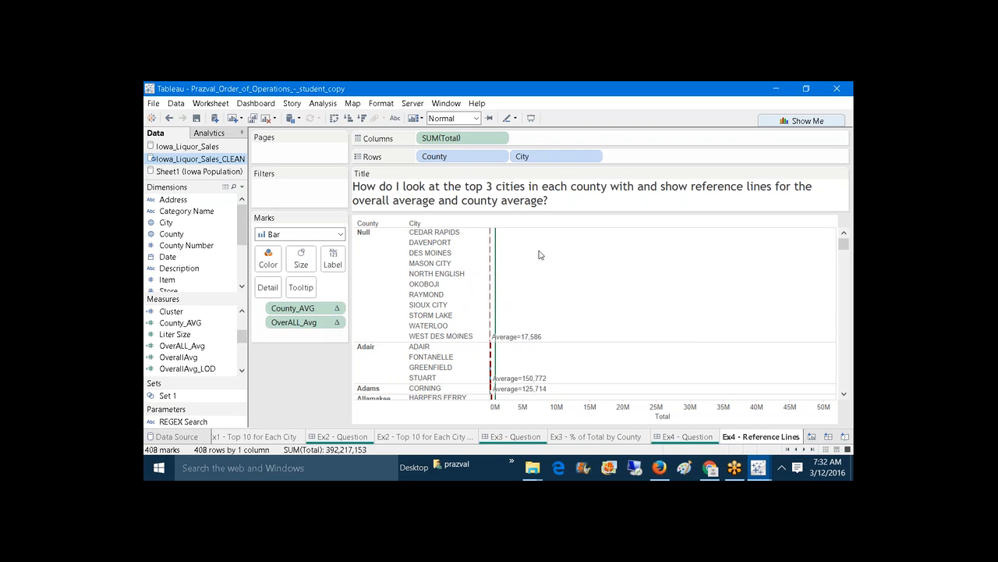
mouse_move(521, 346)
mouse_move(242, 337)
mouse_down()
mouse_move(243, 318)
mouse_move(244, 348)
mouse_up()
scroll(197, 342, up, 4)
scroll(224, 351, down, 6)
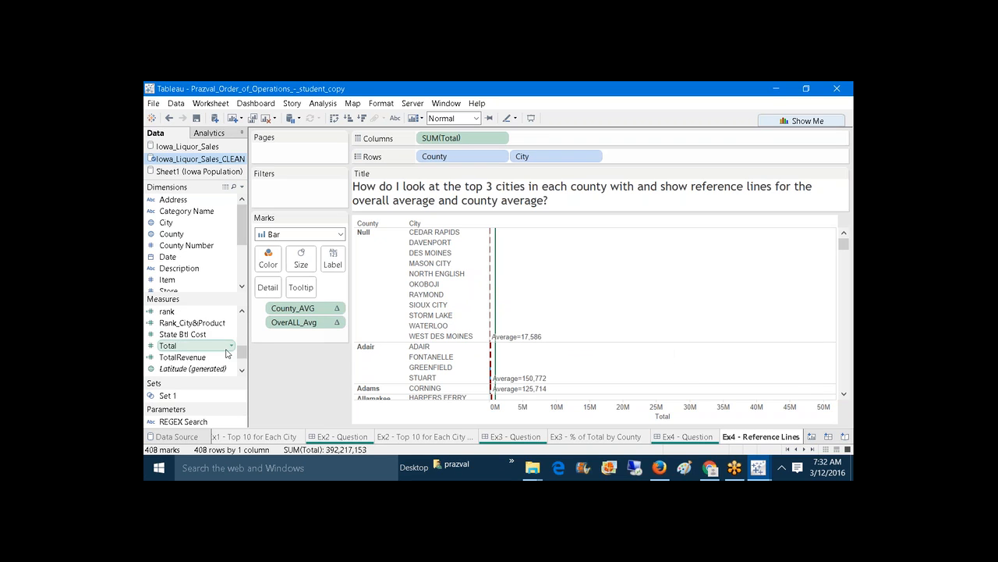
Step: Drag rank onto the view and open the Advanced compute settings of its table calculation
drag(167, 312, 639, 156)
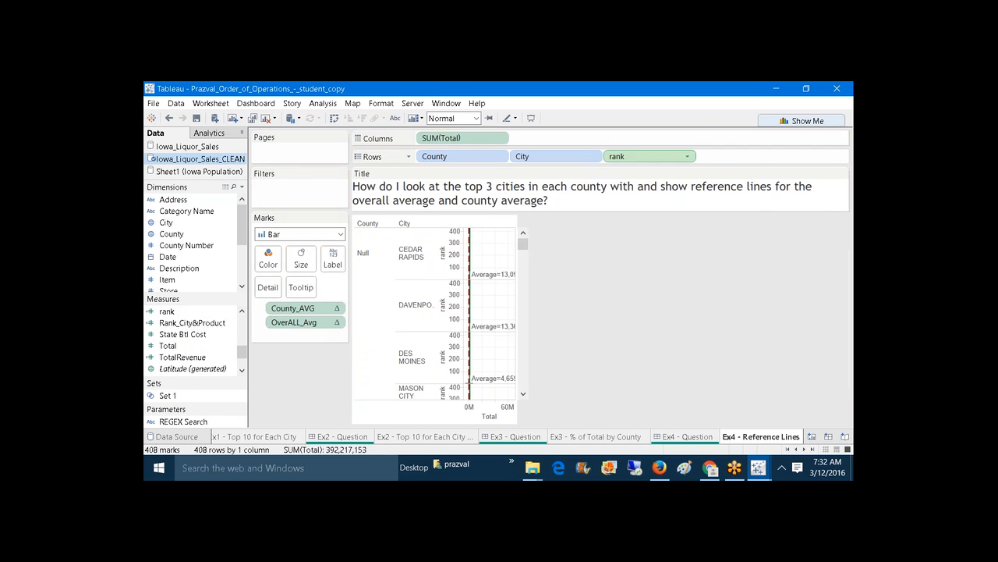
right_click(640, 155)
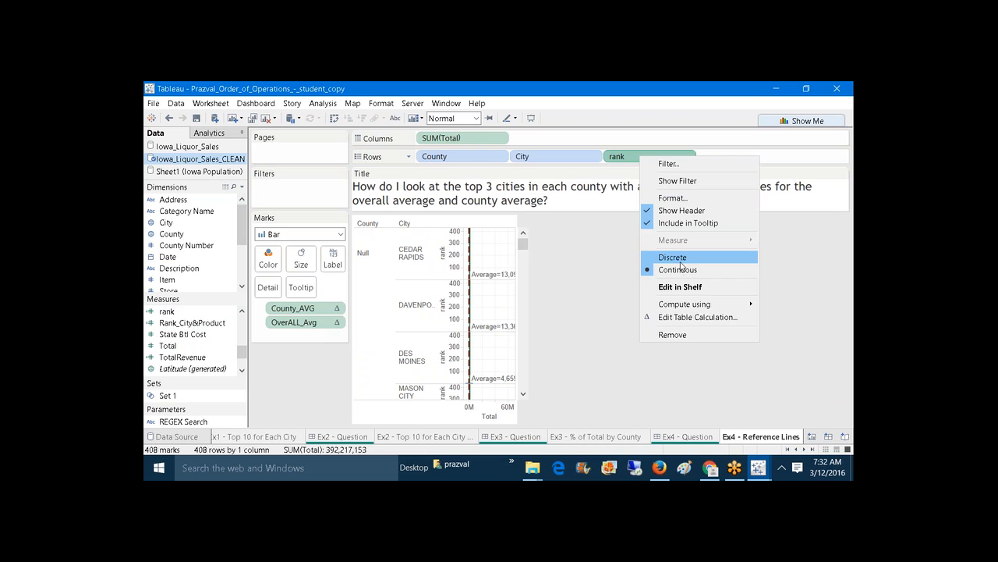
click(696, 317)
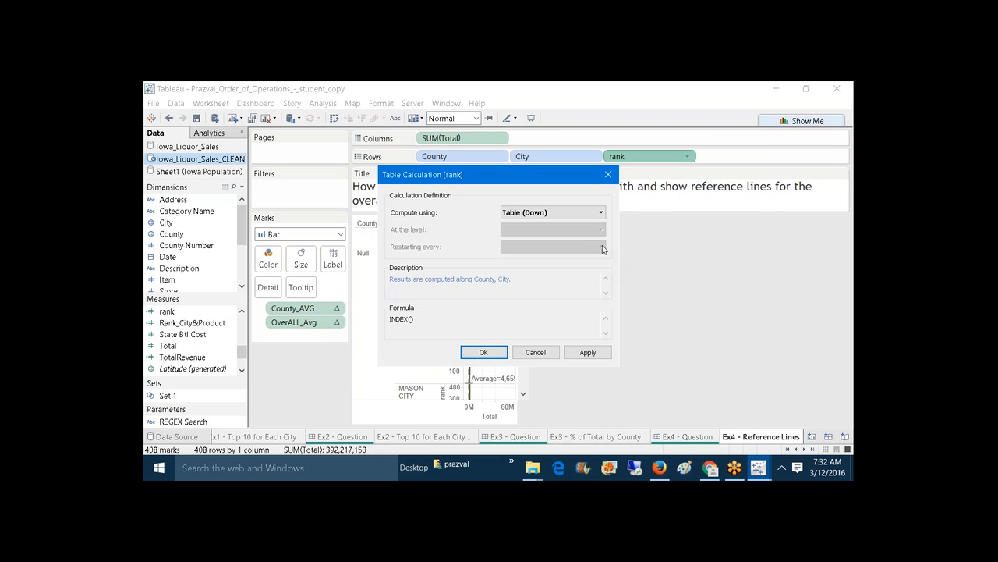
click(588, 217)
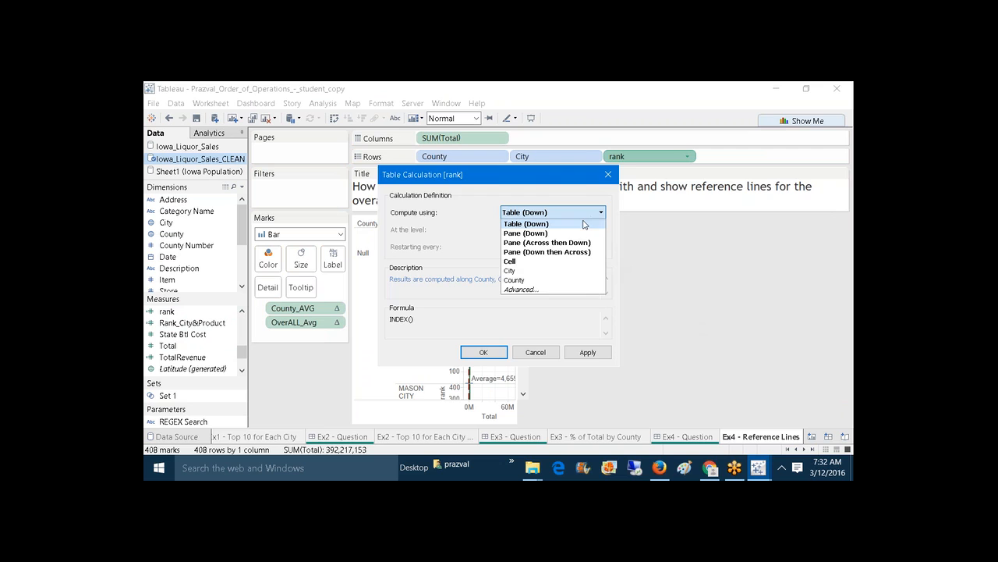
click(561, 290)
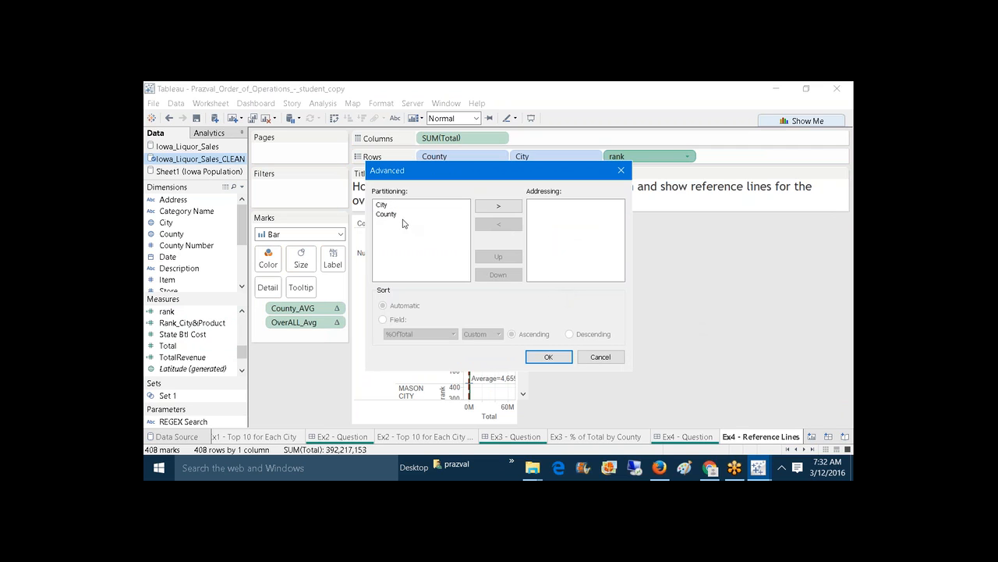
Step: Address rank along County then City, sorted by Total, Sum, Descending
click(398, 215)
click(507, 209)
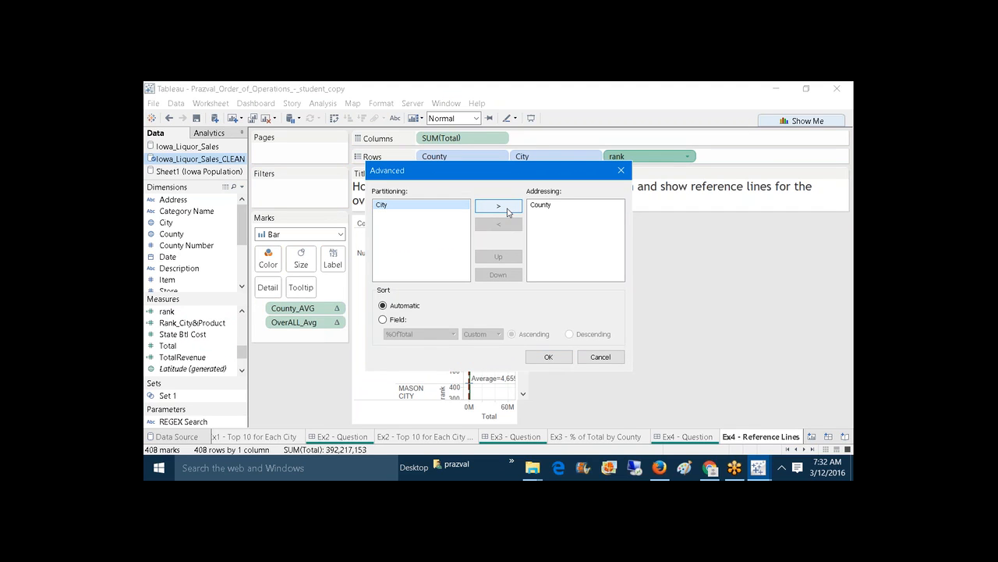
click(507, 209)
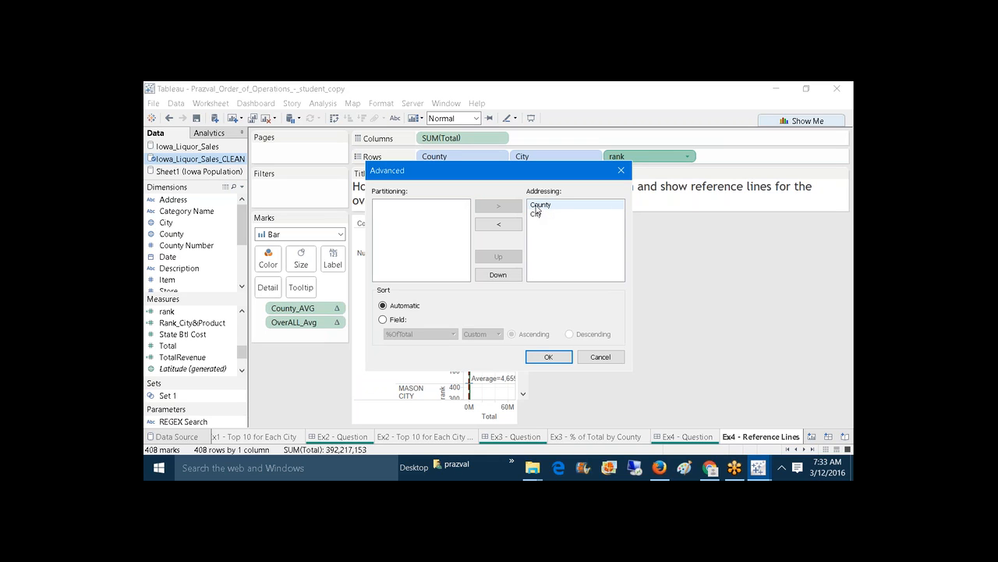
click(397, 319)
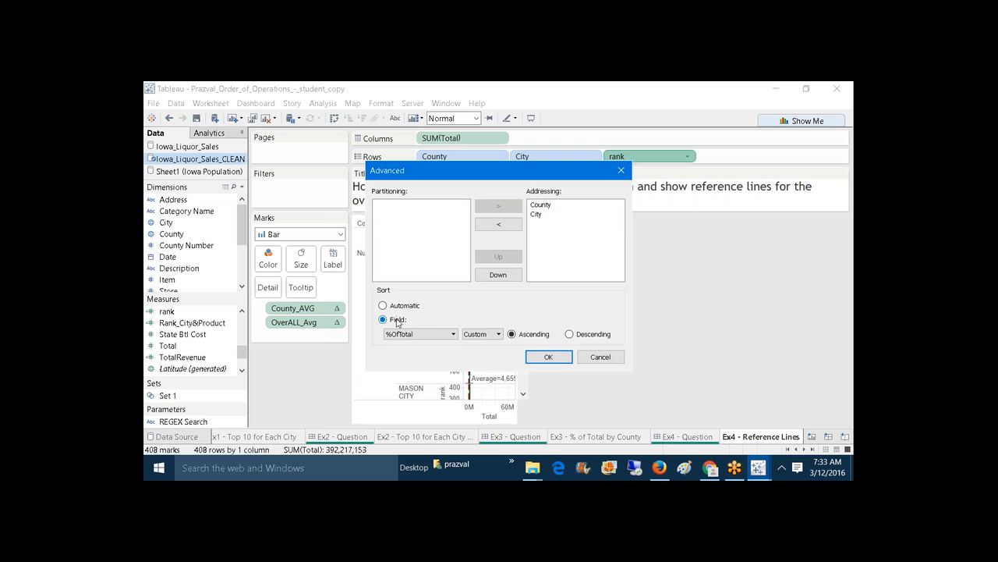
click(431, 335)
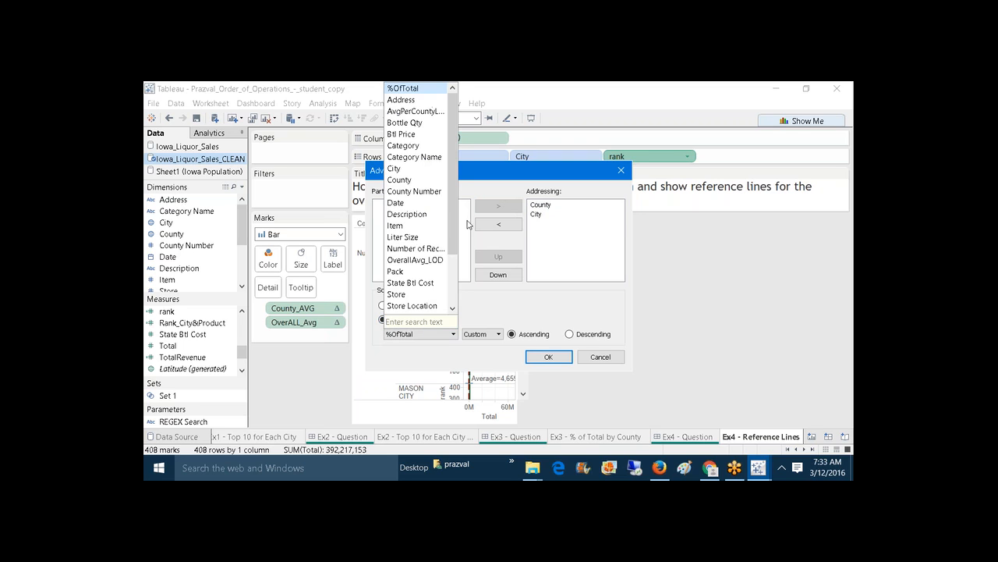
drag(456, 214, 463, 298)
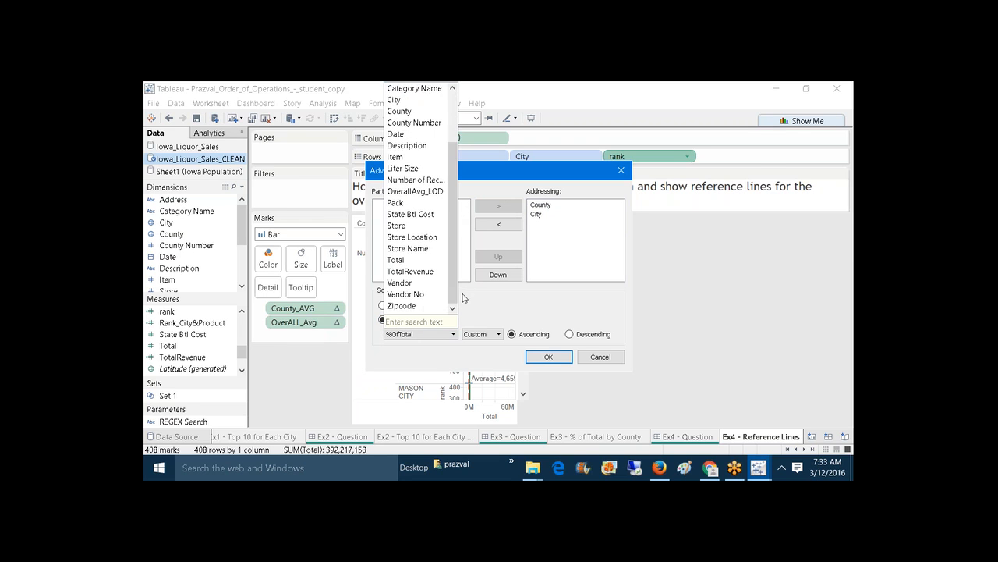
click(400, 261)
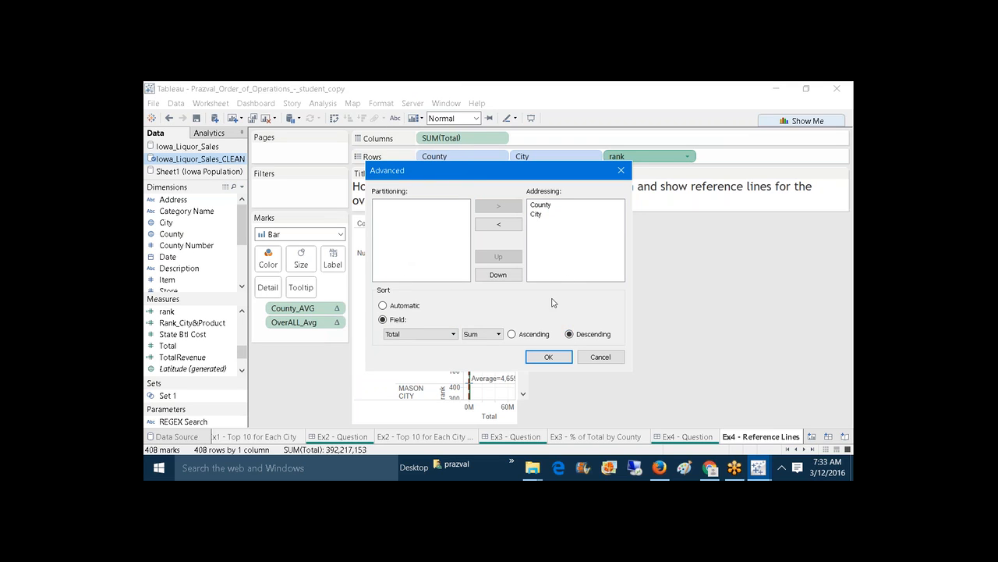
click(554, 356)
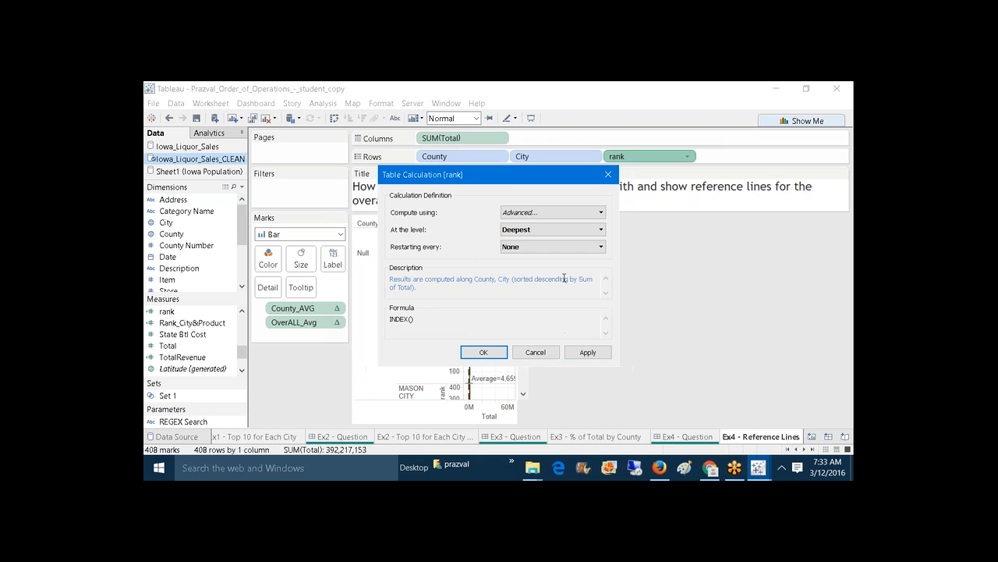
Step: Set rank to restart every County, then apply and close the table calculation
click(564, 248)
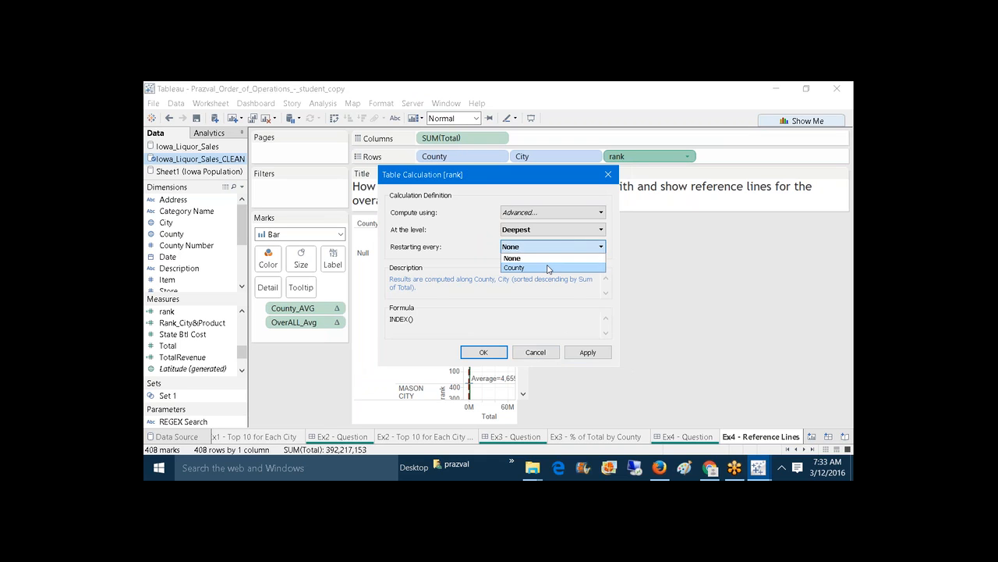
click(550, 268)
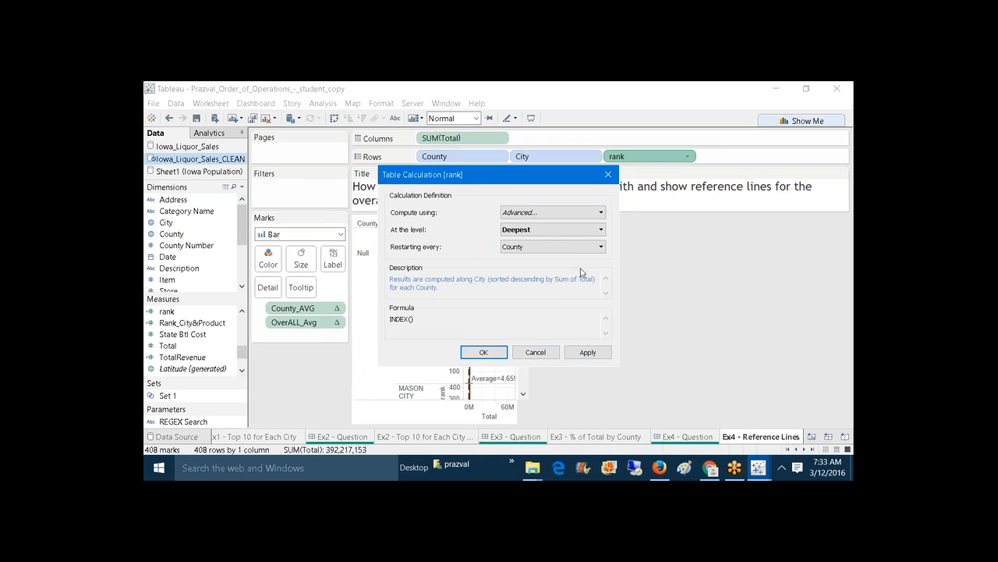
click(589, 352)
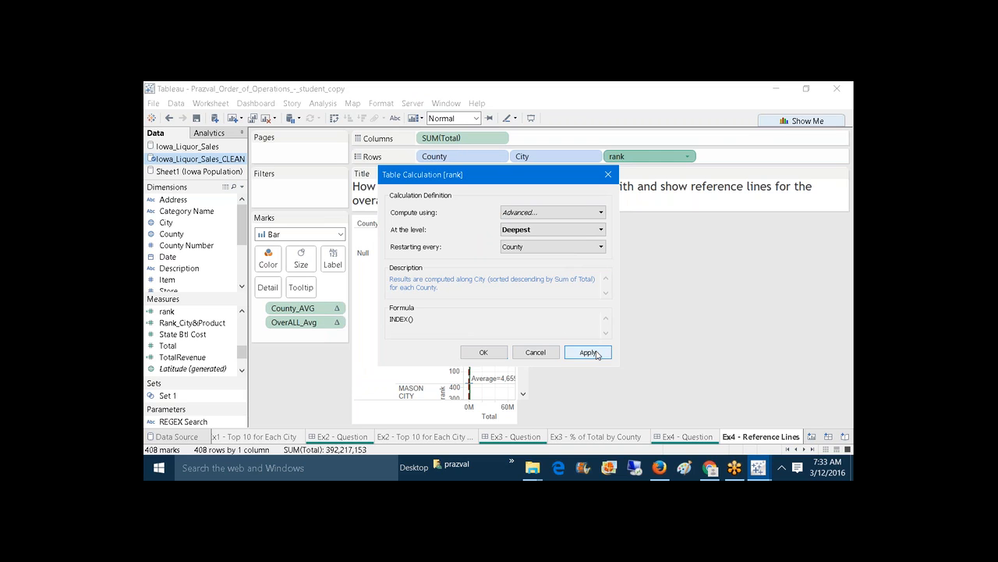
click(484, 352)
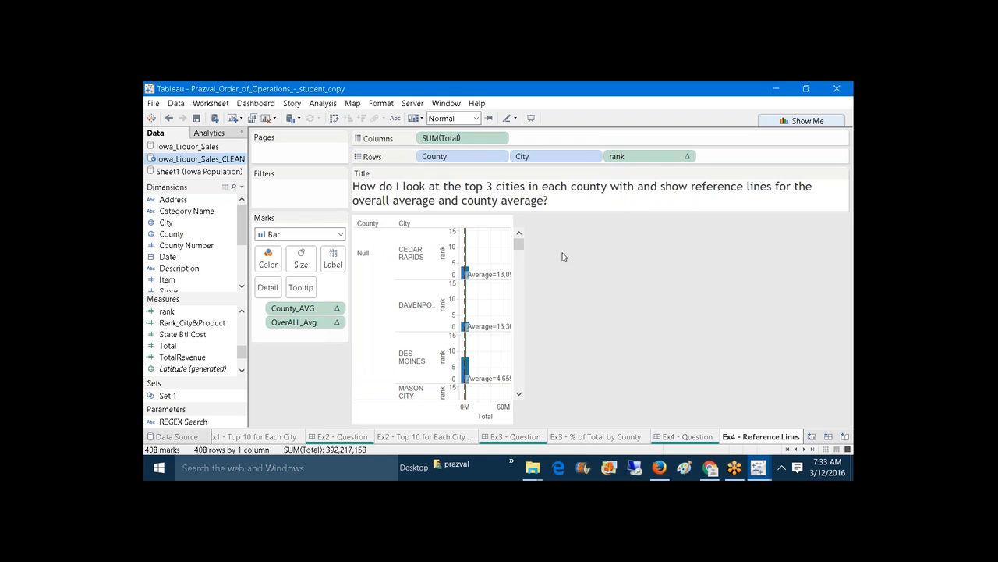
Step: Convert the rank pill on Rows to Discrete so each city row shows its rank number
right_click(642, 160)
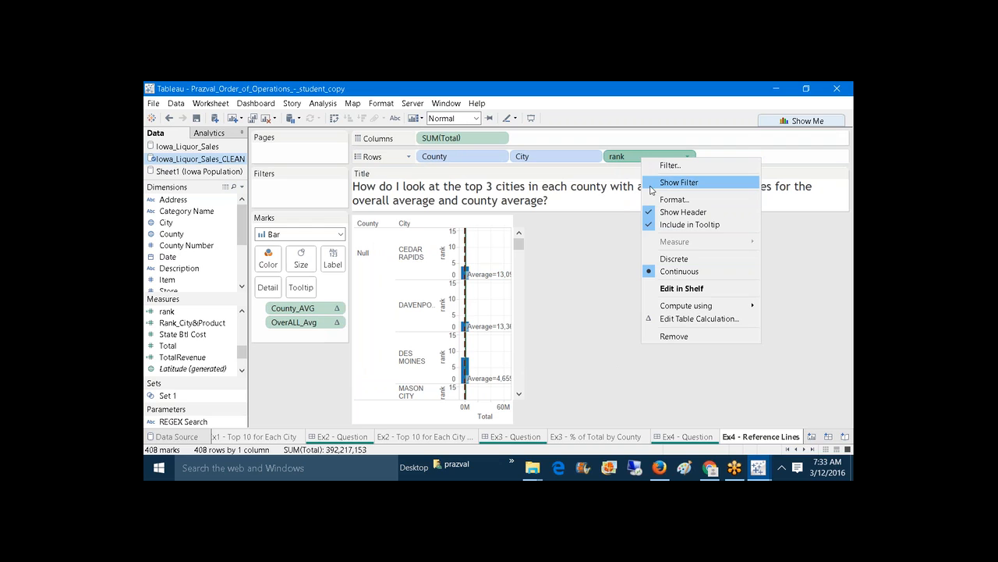
click(682, 258)
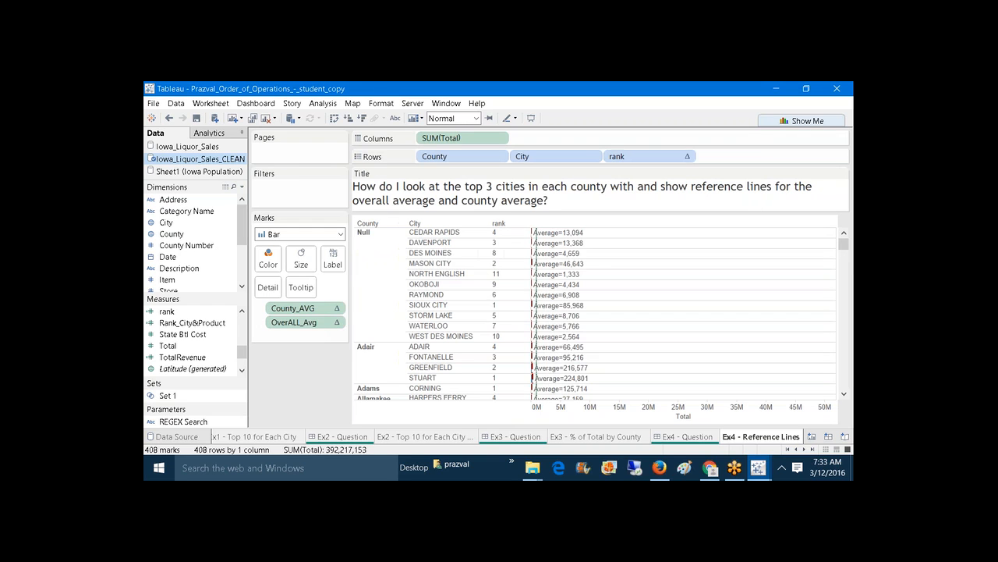
right_click(642, 159)
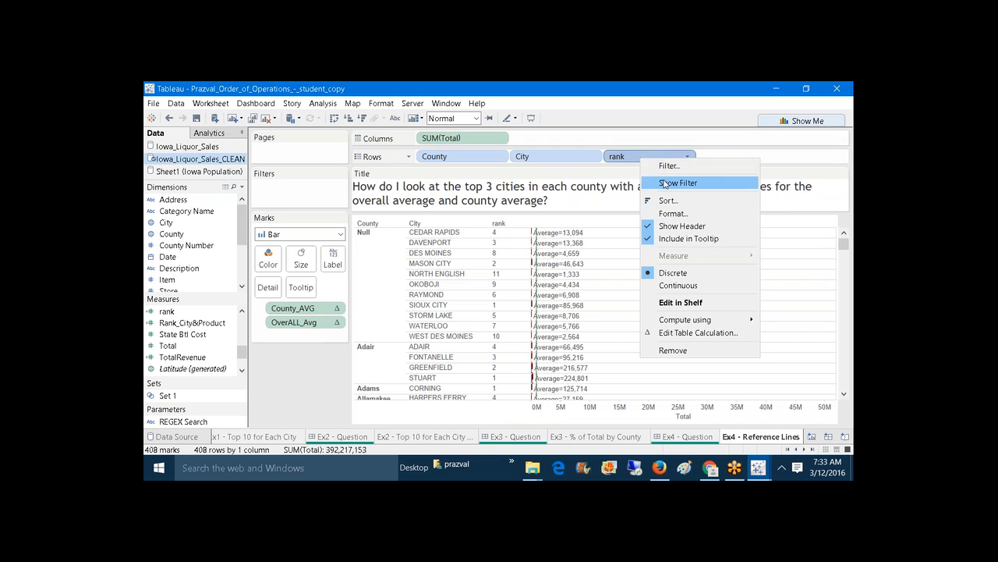
Step: Add a rank filter card that keeps only ranks 1, 2 and 3
click(666, 183)
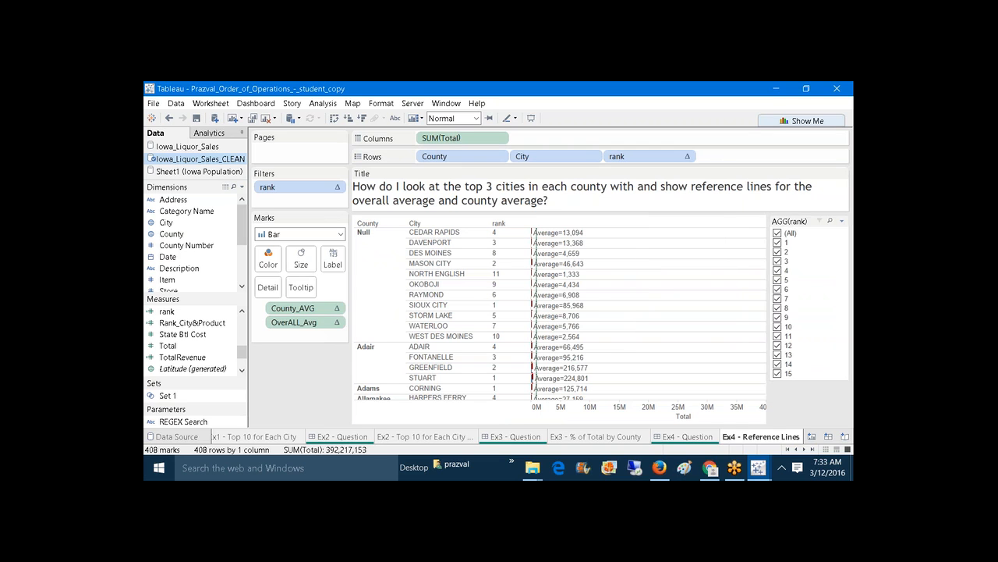
click(779, 232)
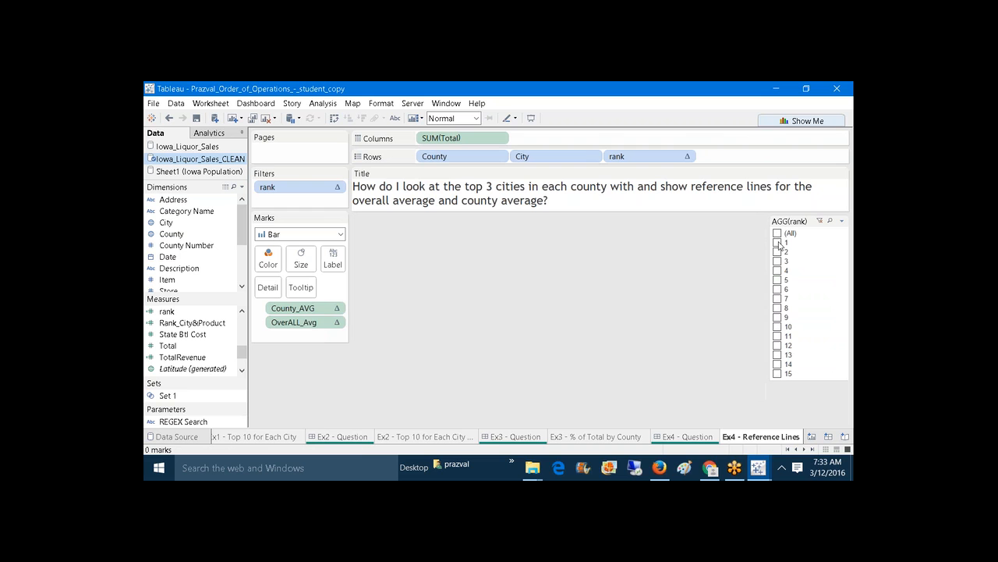
click(778, 243)
click(778, 251)
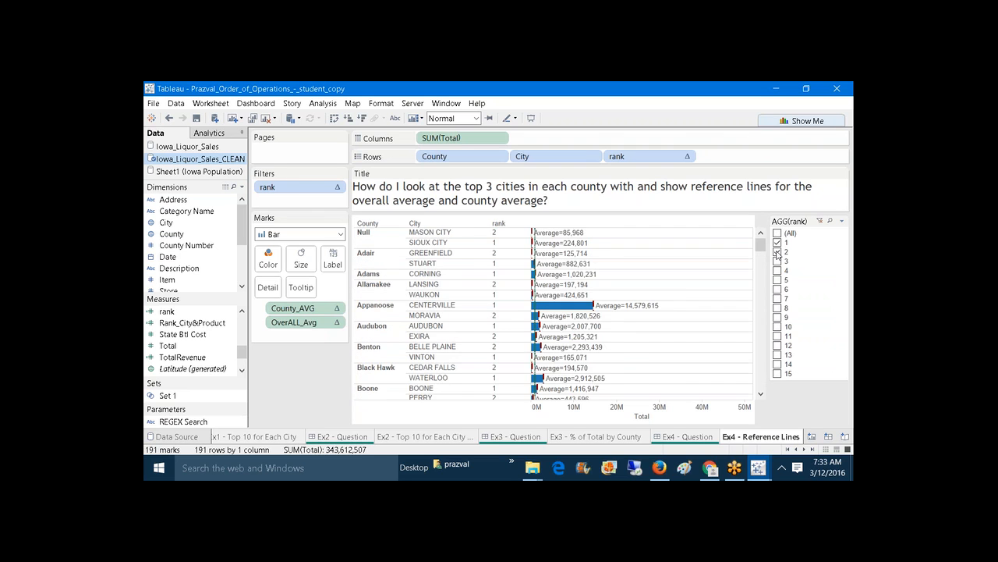
click(778, 261)
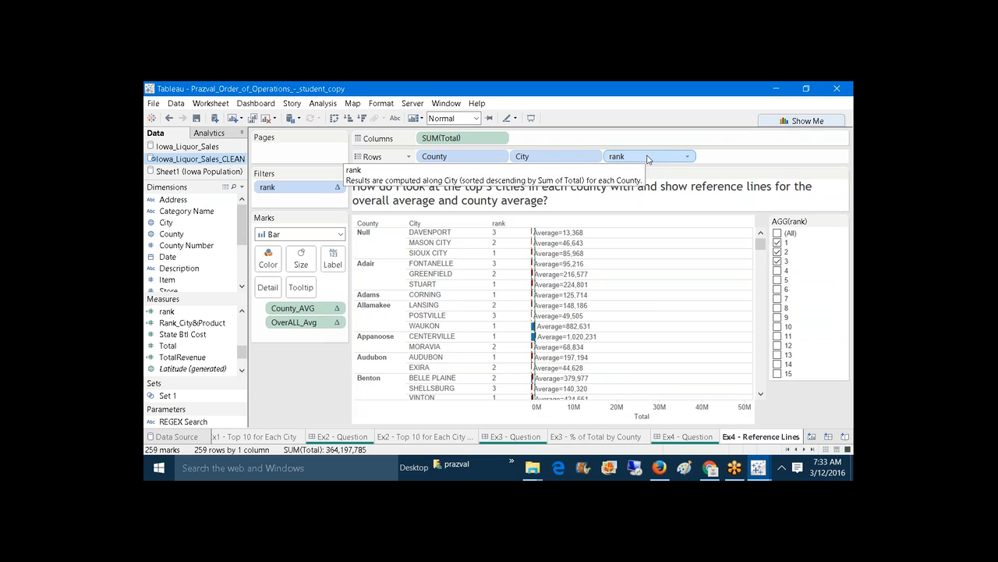
Step: Remove rank from the Rows headers, keeping it as the filter, and inspect the reference-line averages
drag(647, 158, 306, 379)
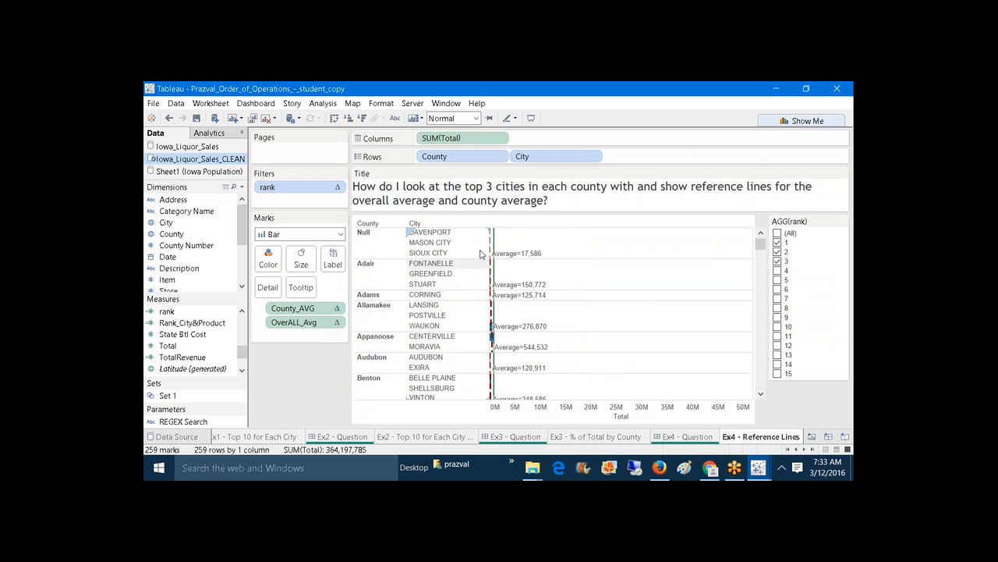
mouse_move(493, 239)
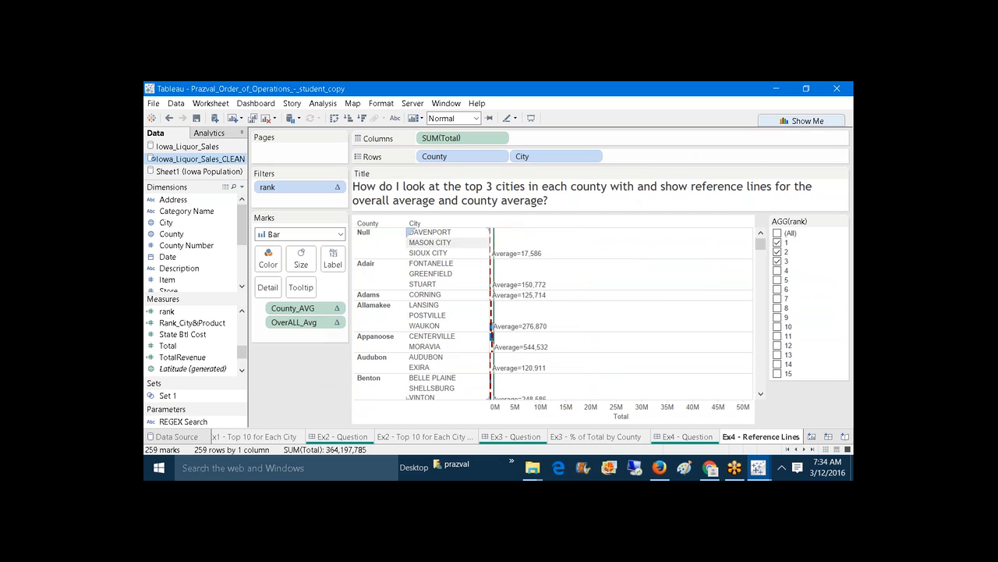
mouse_move(492, 272)
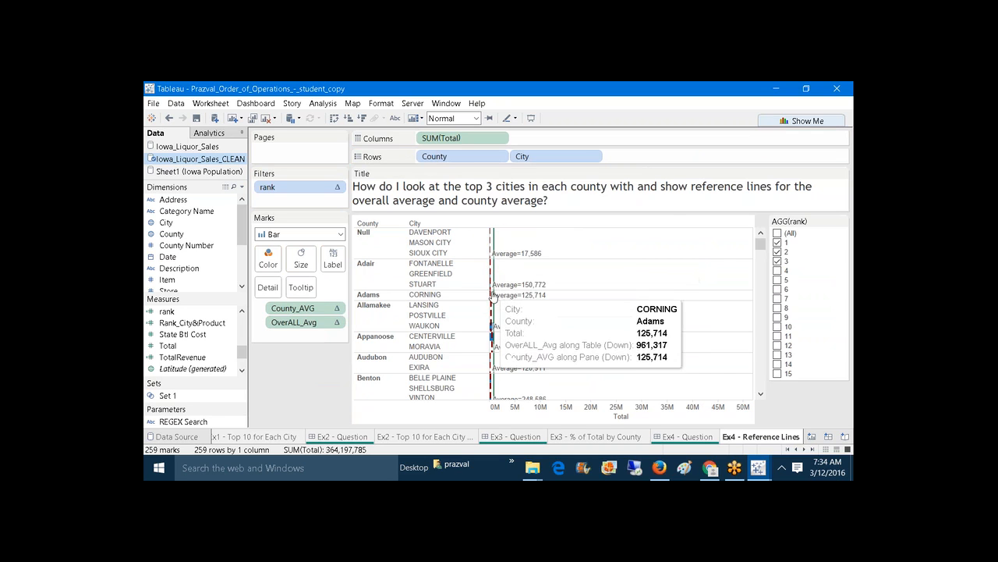
mouse_move(492, 312)
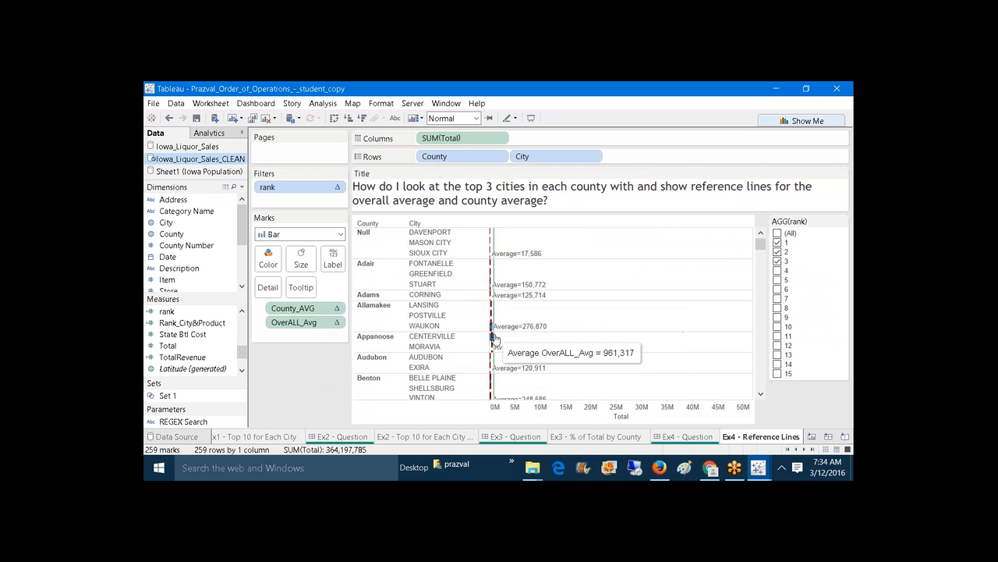
mouse_move(493, 367)
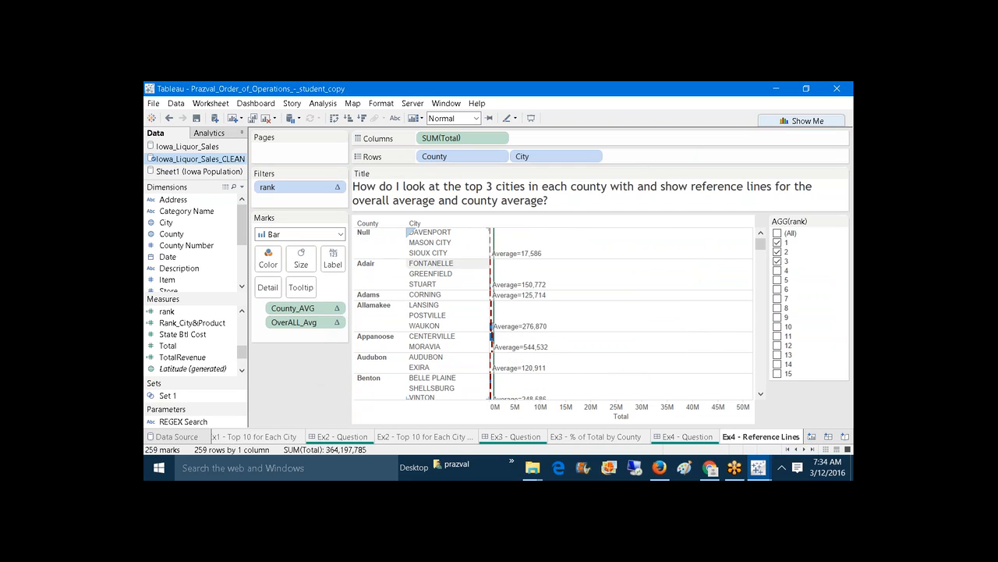
Step: Show a County filter card, then inspect the overall-average line and the SHELLSBURG row
right_click(430, 159)
click(460, 179)
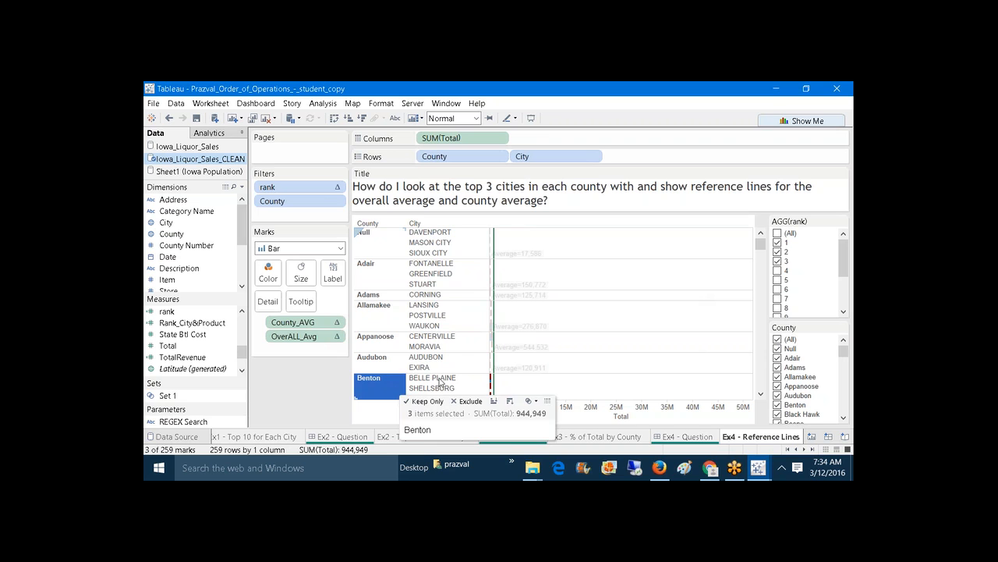
click(536, 394)
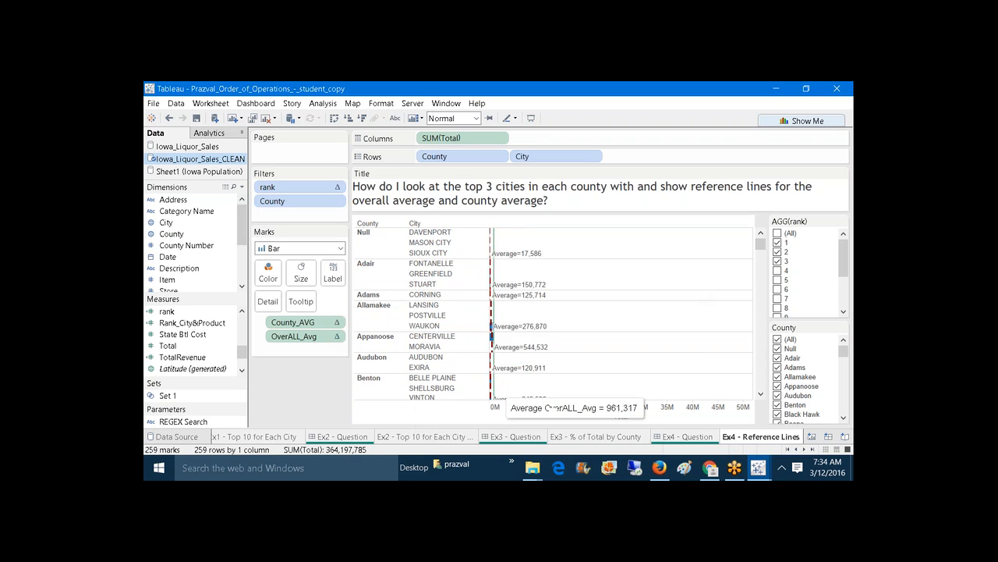
click(491, 389)
click(491, 390)
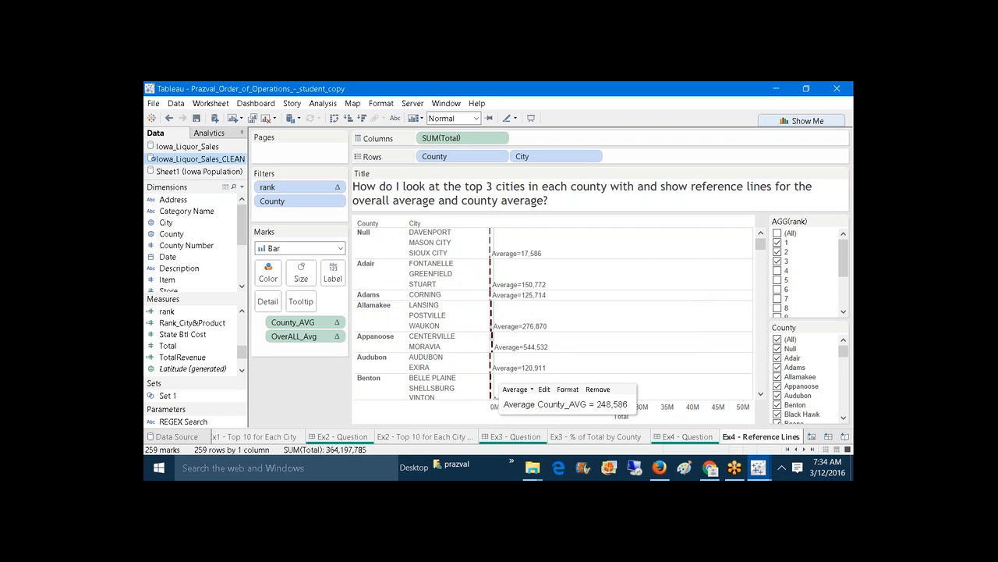
click(449, 393)
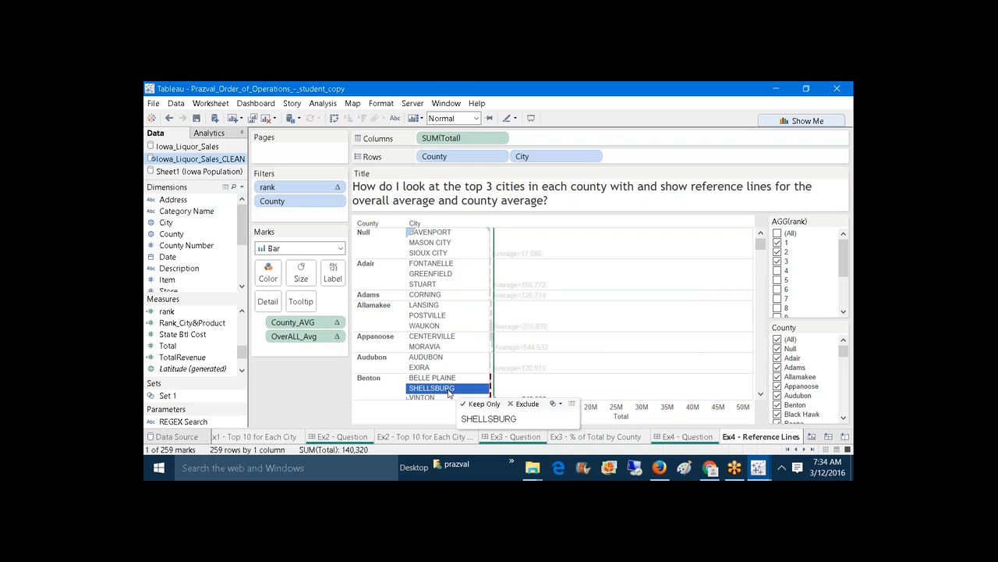
Step: Clear the SHELLSBURG selection so all marks show and select the county average line
right_click(761, 250)
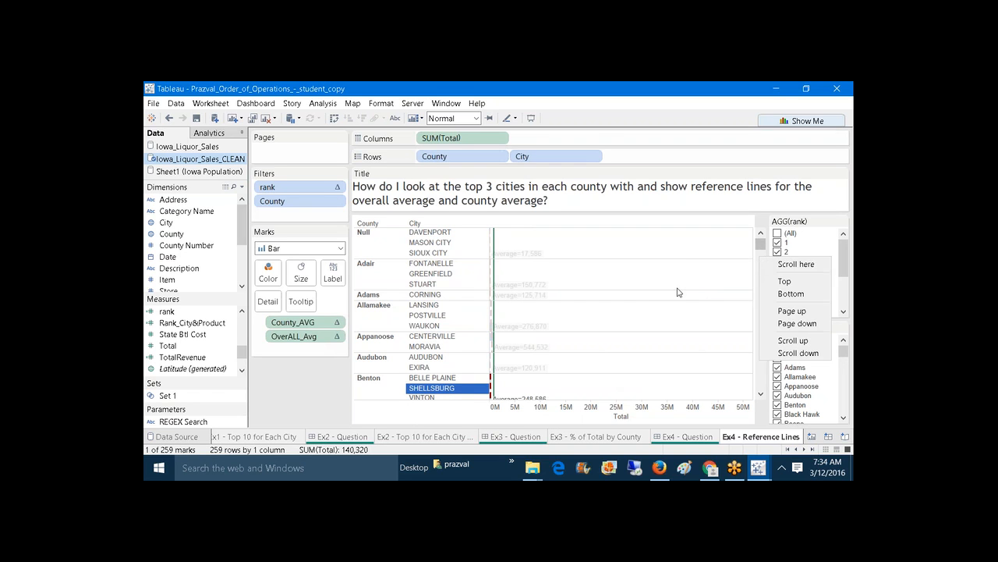
click(322, 372)
click(613, 338)
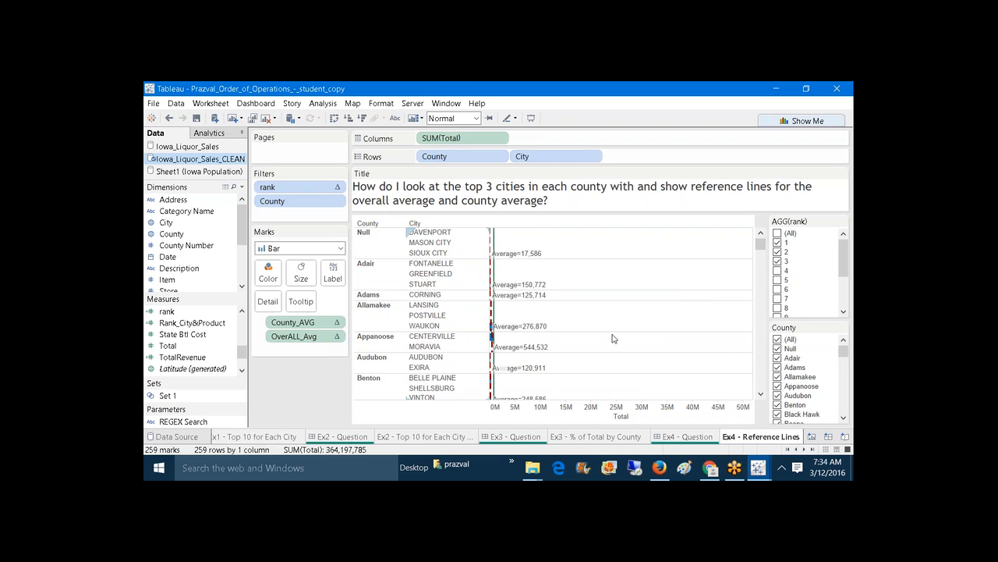
drag(763, 245, 762, 250)
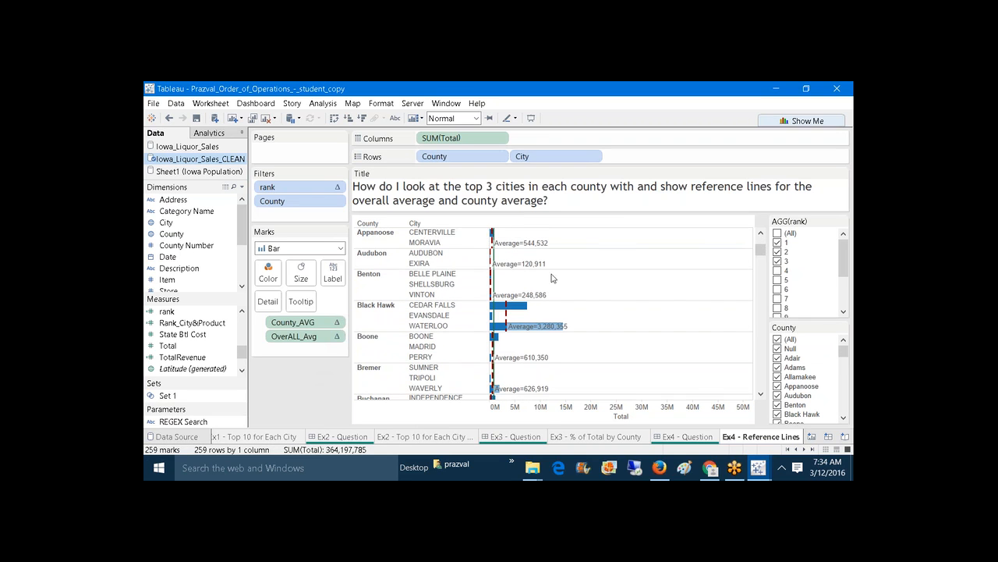
click(531, 298)
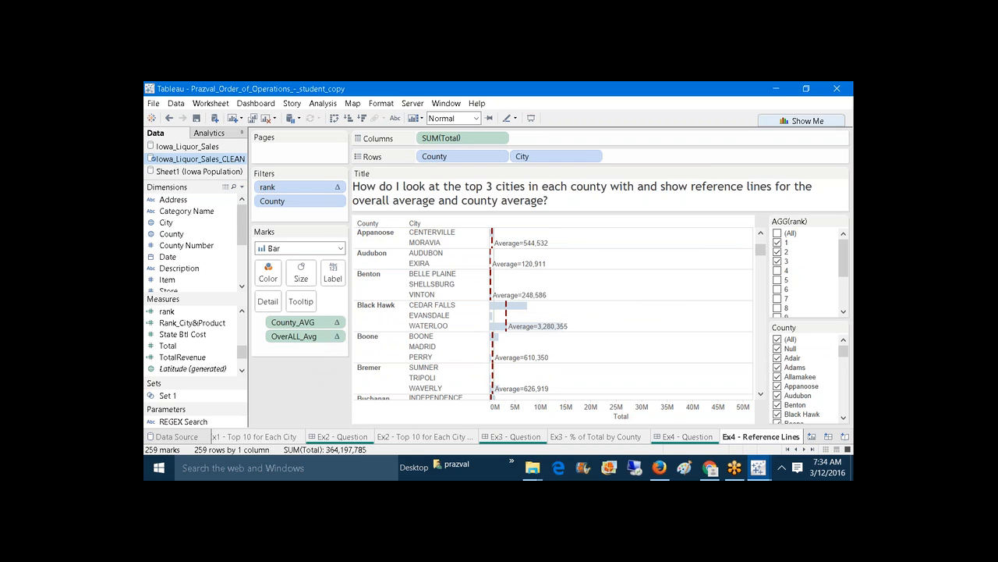
Step: Filter County to Benton only and check the VINTON bar against the 248,586 average
click(778, 340)
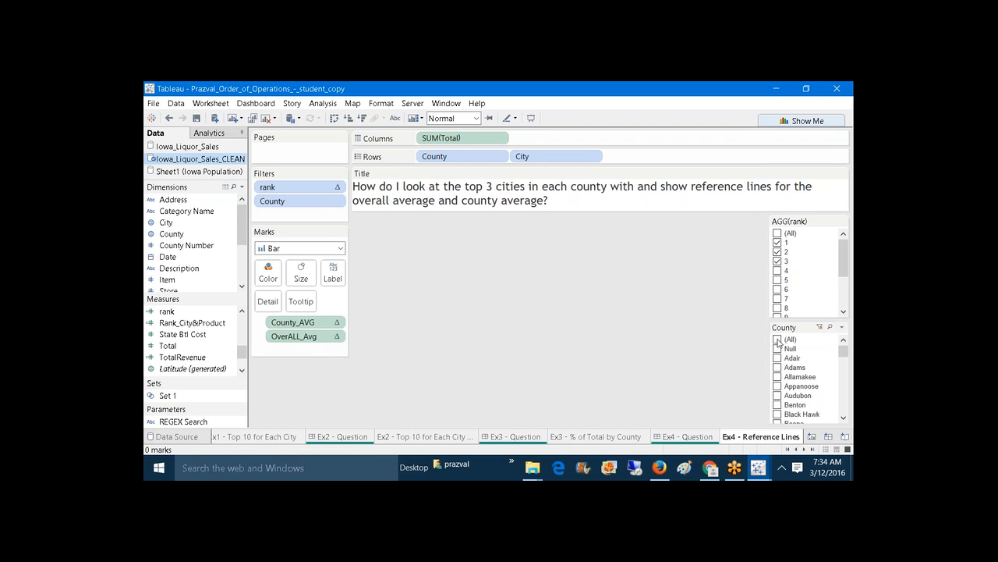
click(777, 406)
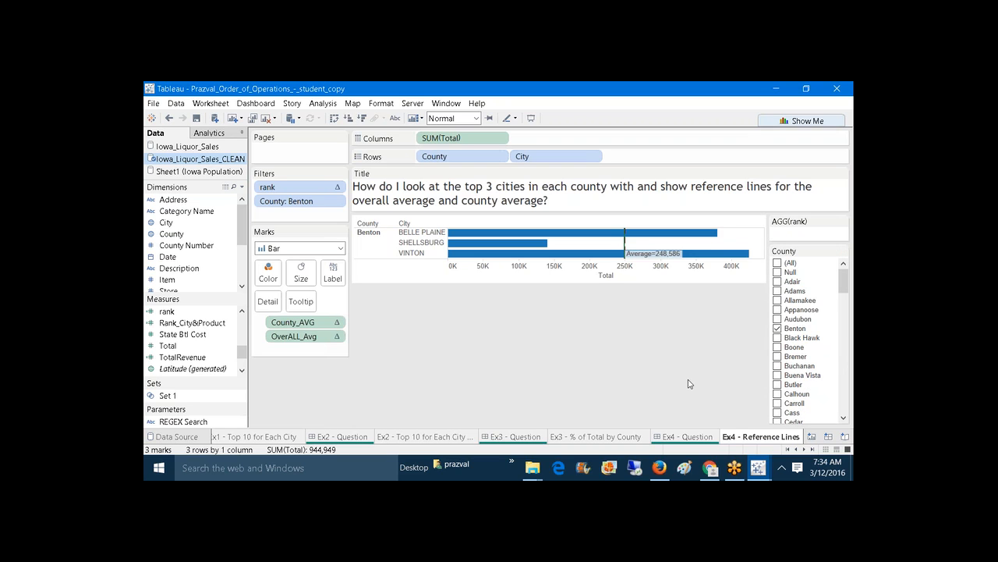
mouse_move(624, 251)
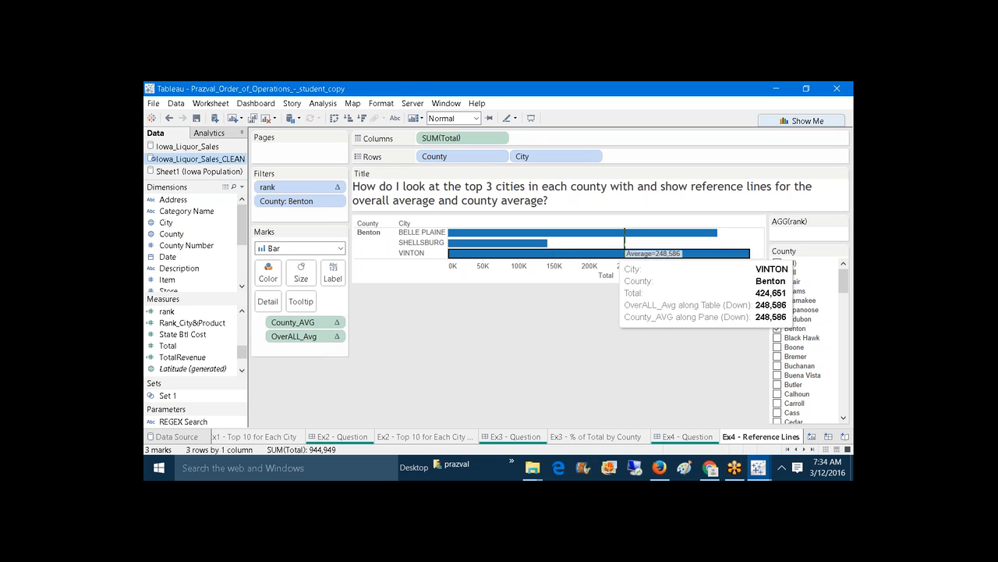
click(616, 255)
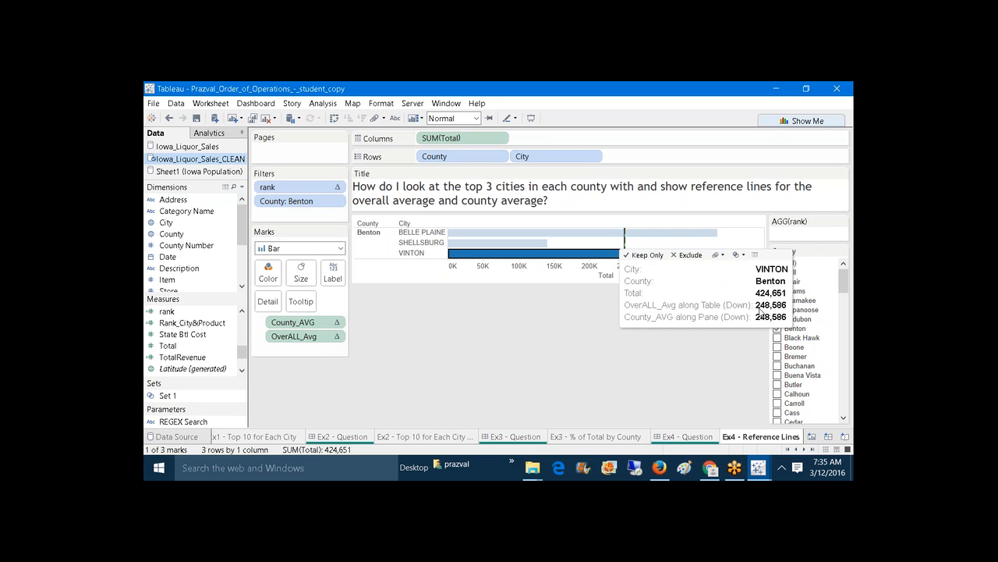
click(726, 345)
Step: Restore all counties in the County filter and select the overall average line
click(777, 264)
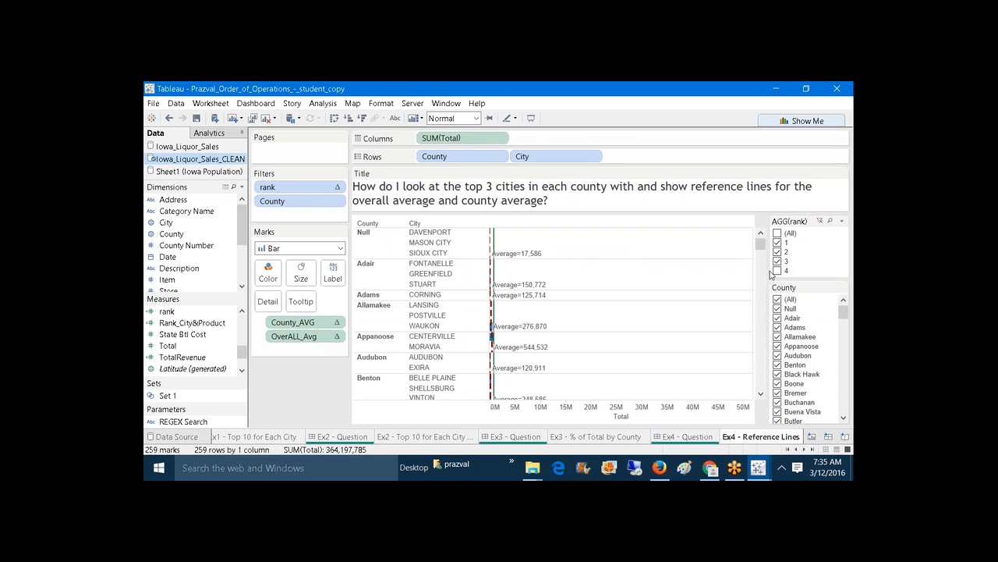
drag(760, 246, 758, 250)
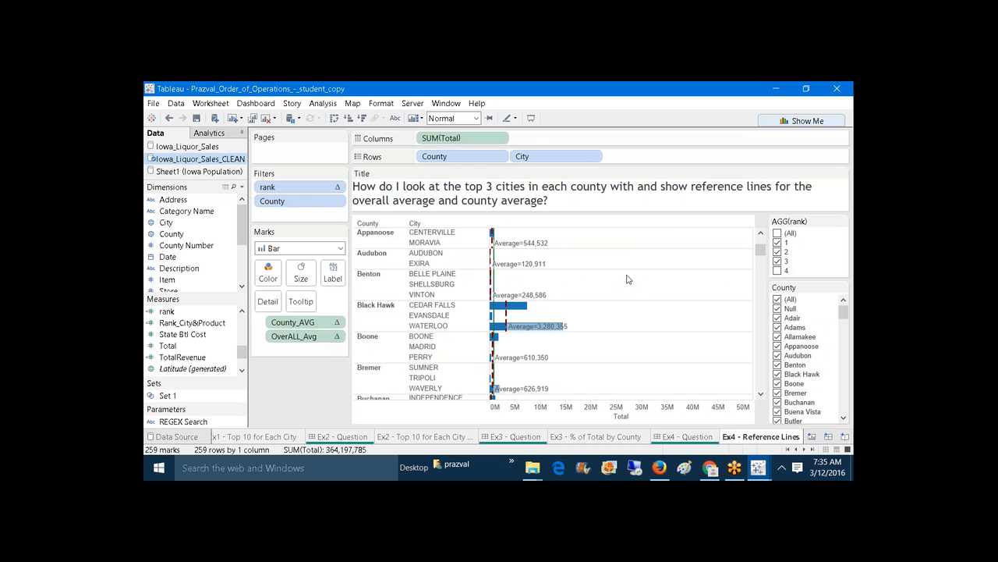
click(495, 282)
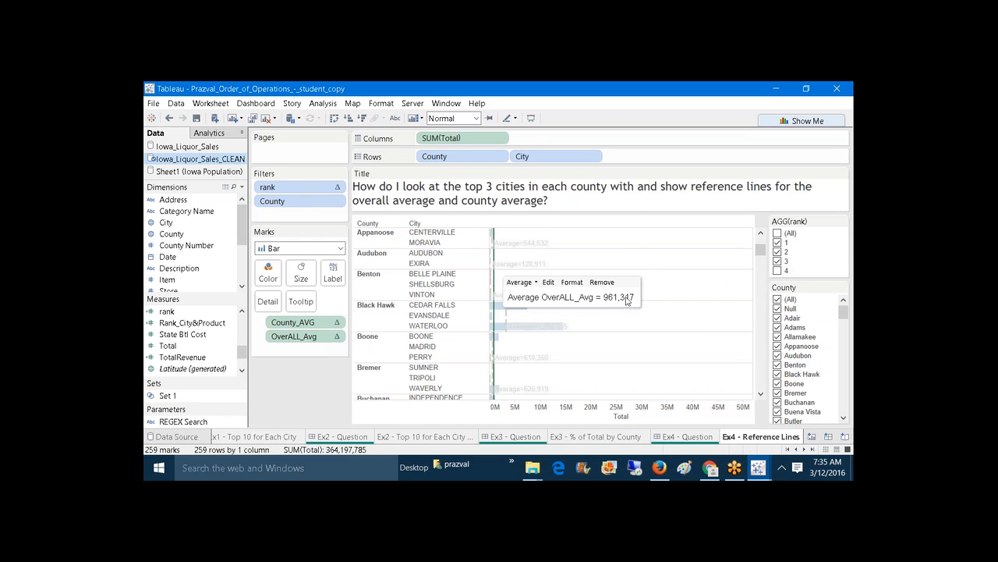
Step: Filter County to Benton and Black Hawk, comparing their dashed averages with the 2,177,894 overall average
click(777, 300)
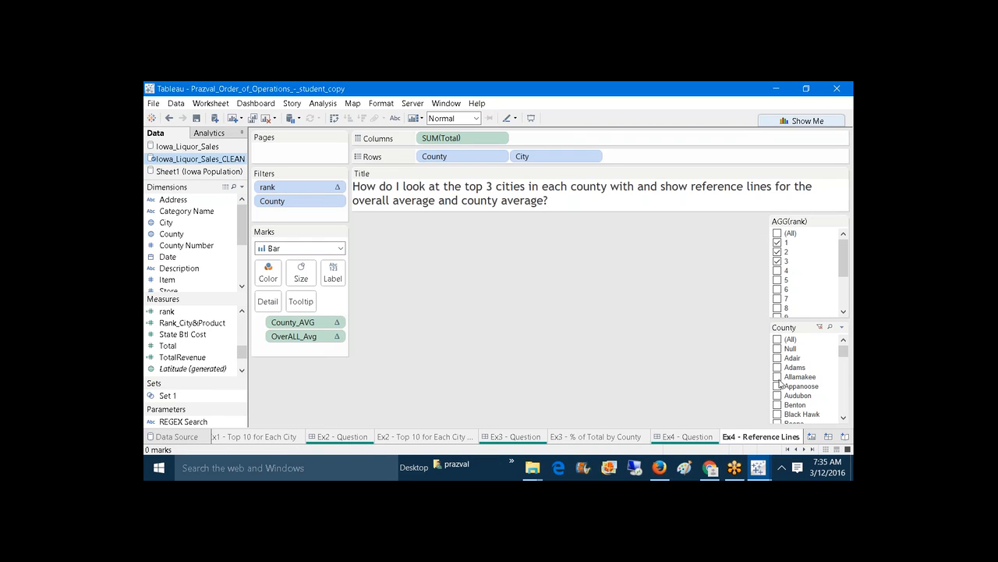
click(778, 404)
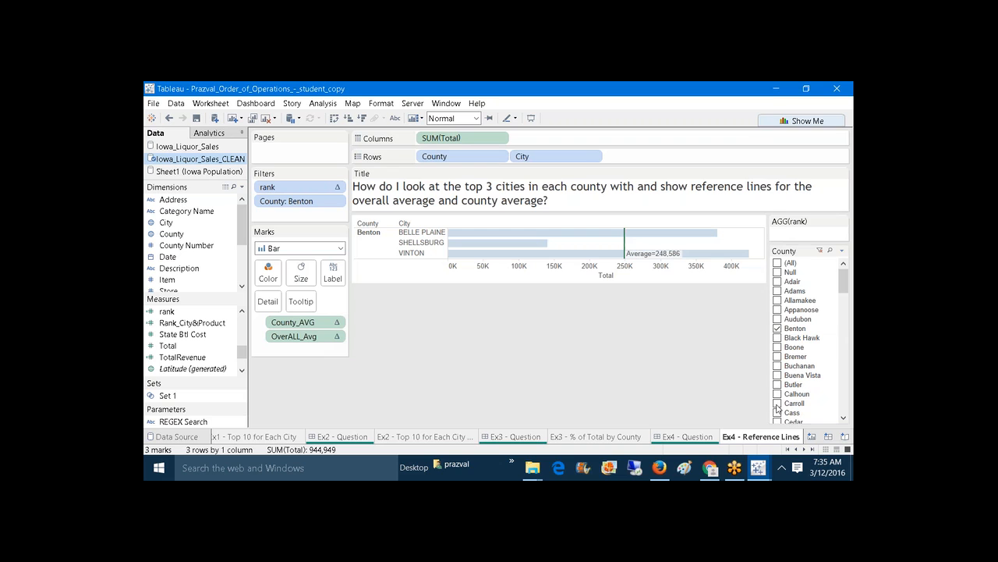
click(628, 250)
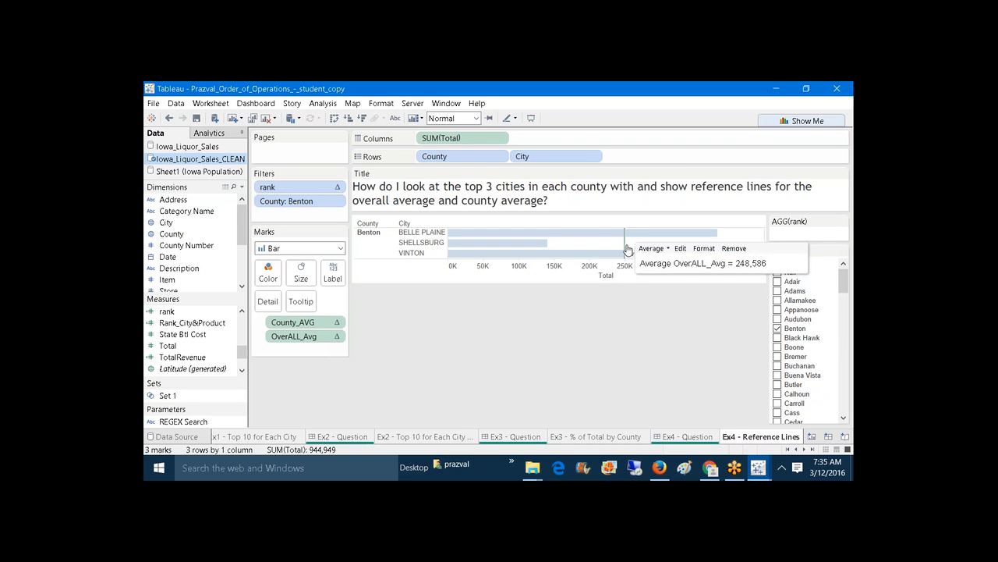
click(777, 338)
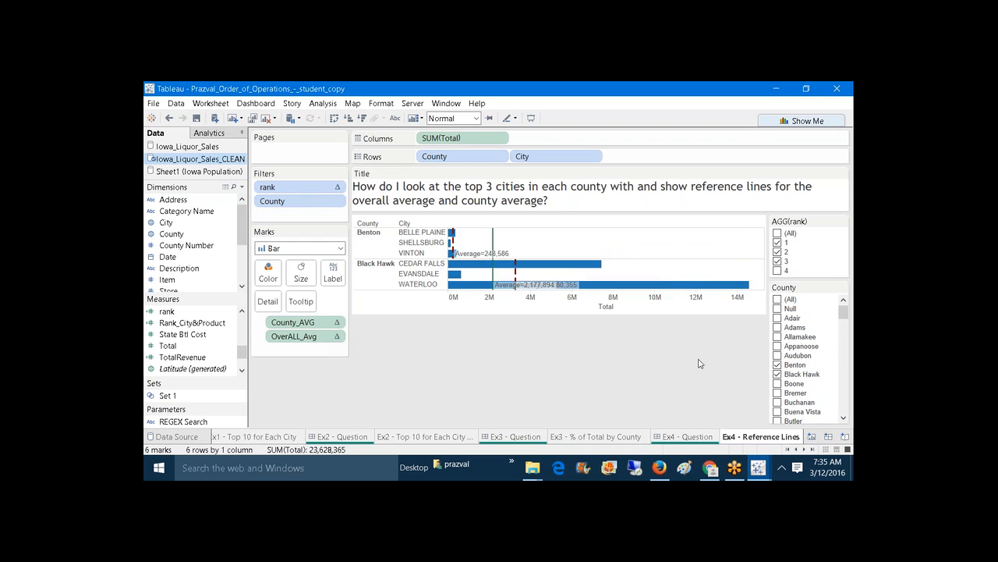
mouse_move(485, 271)
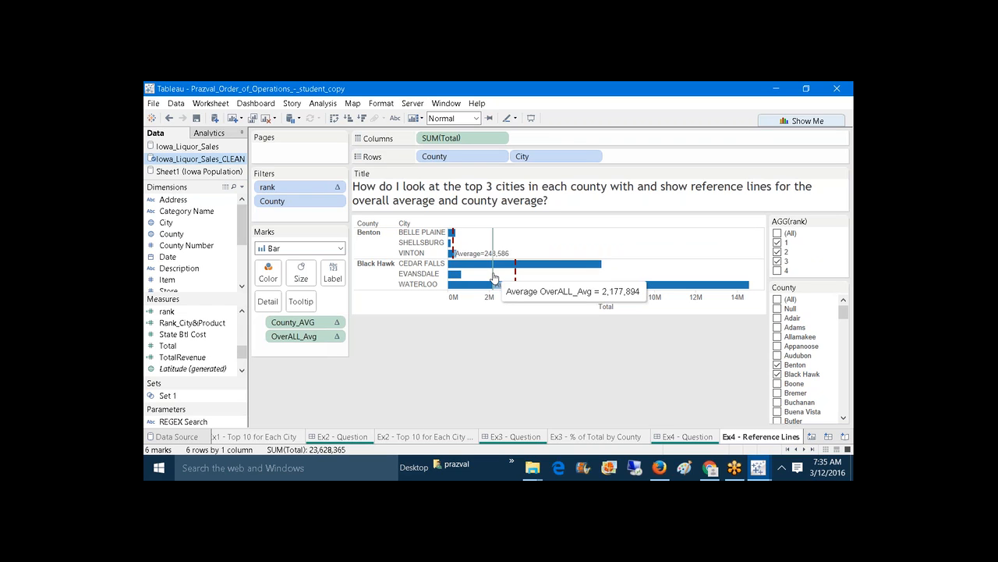
click(493, 277)
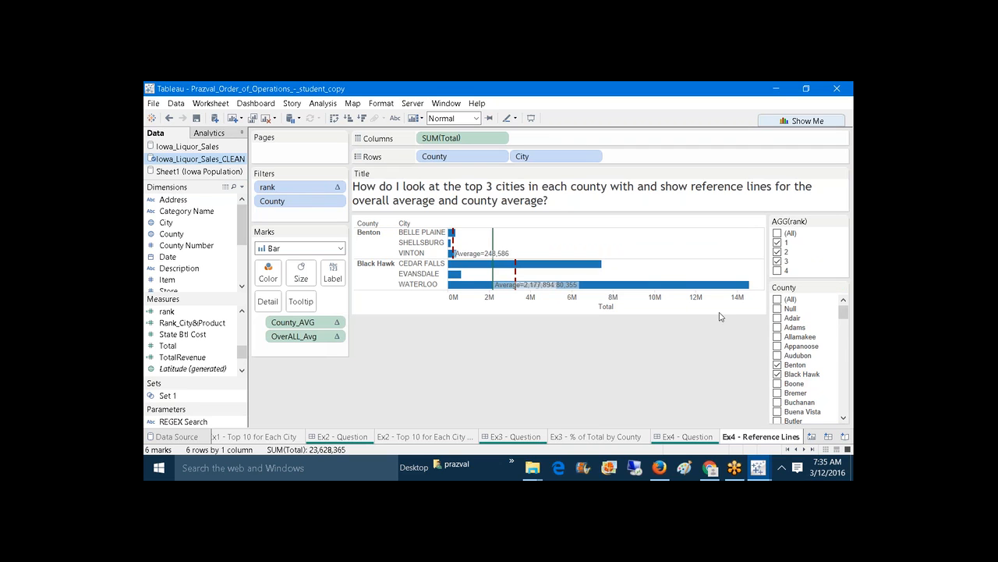
mouse_move(497, 274)
mouse_move(758, 467)
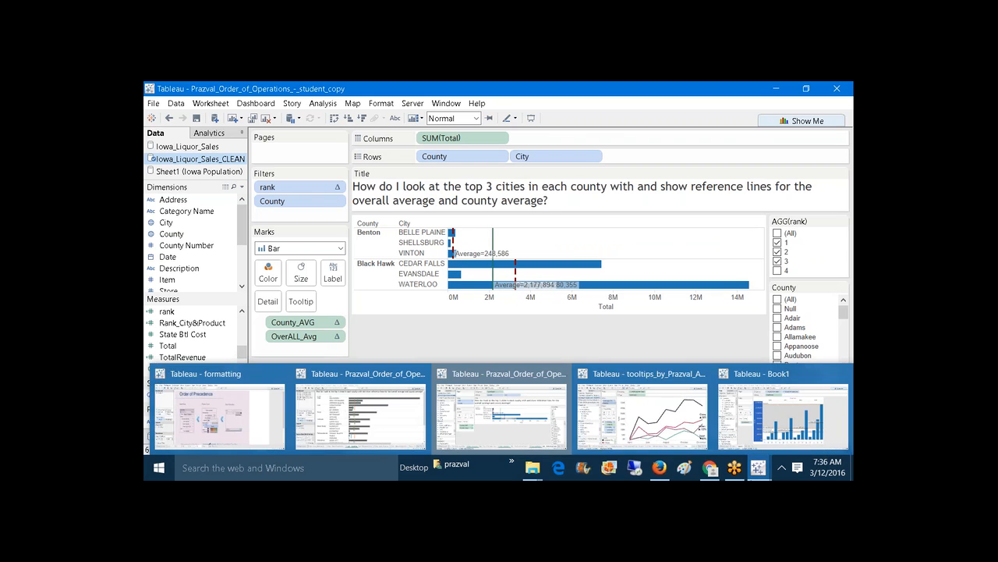
Step: Switch to the start workbook and open the Ex4 Query Pipeline dashboard
click(403, 422)
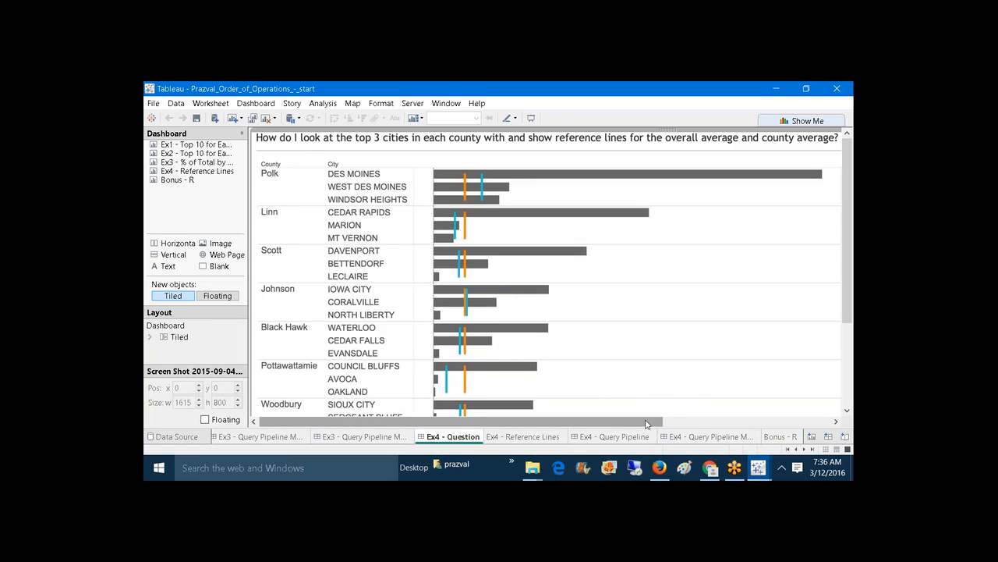
click(627, 435)
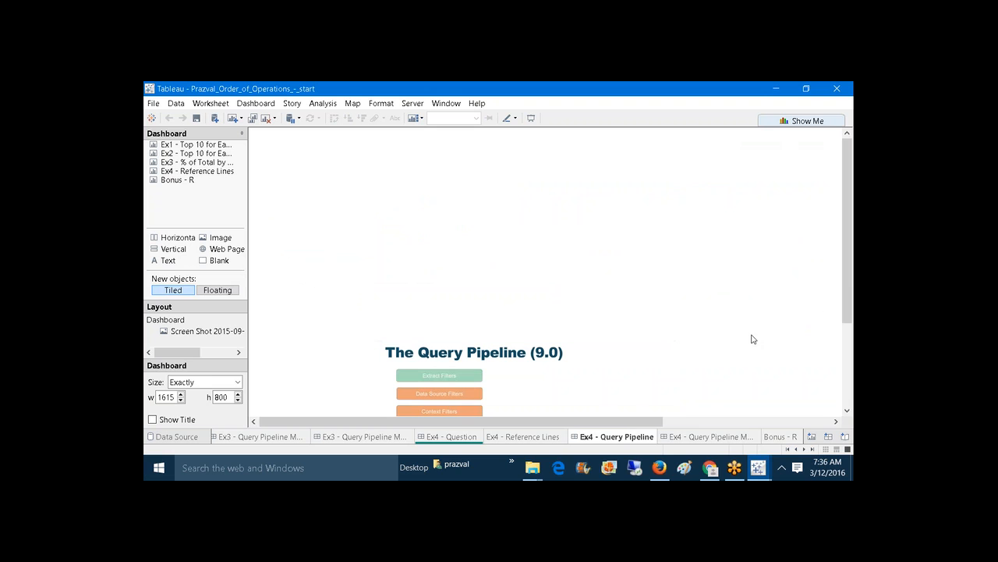
scroll(852, 335, down, 5)
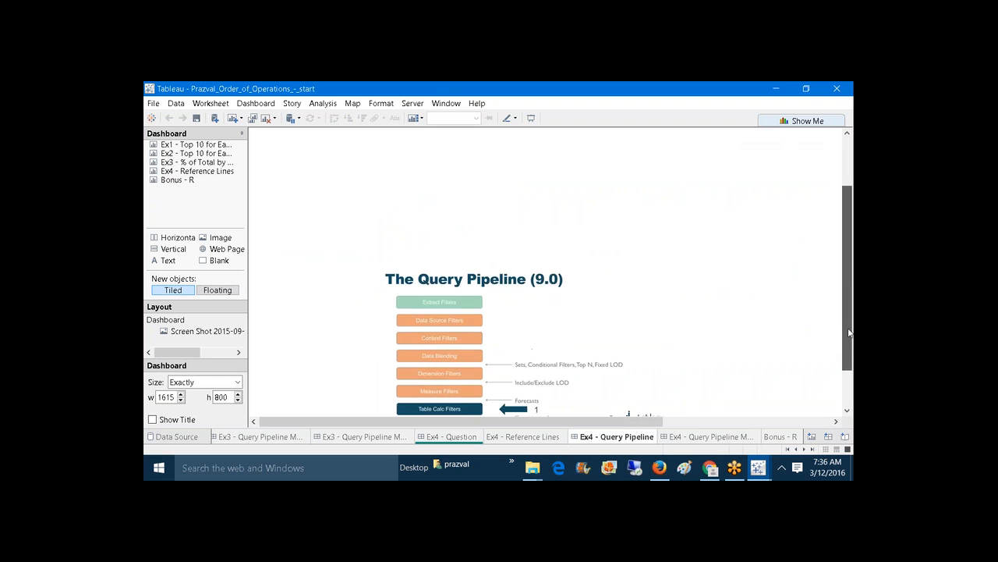
scroll(852, 355, up, 1)
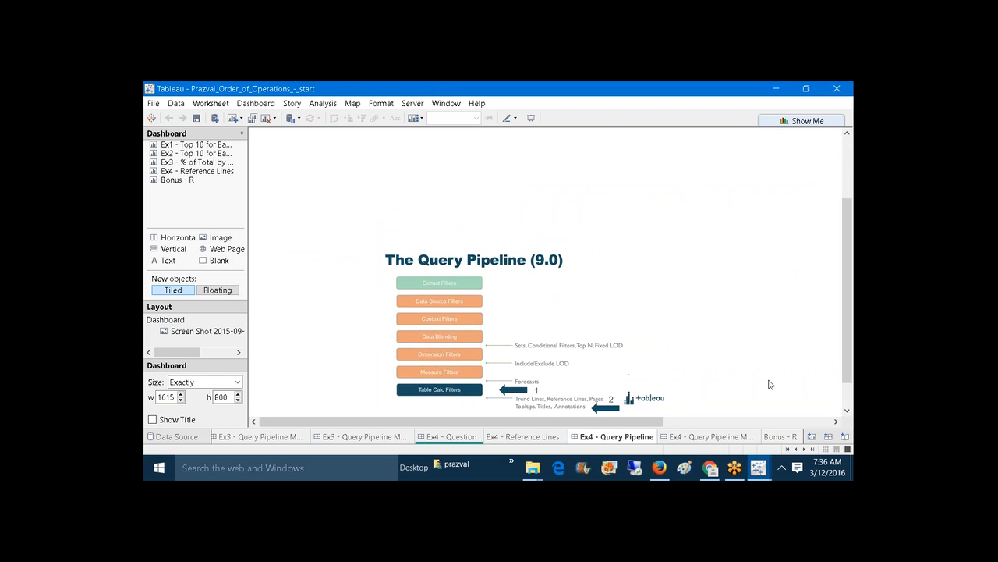
click(708, 437)
Step: Enlarge the Query Pipeline (9.0) image to 760 by 508
click(686, 324)
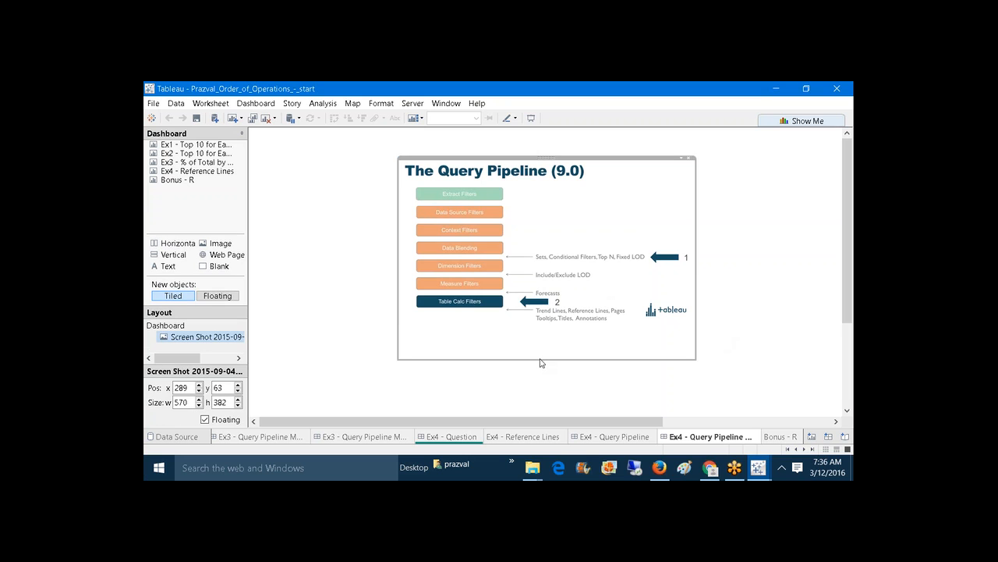
drag(542, 362, 540, 404)
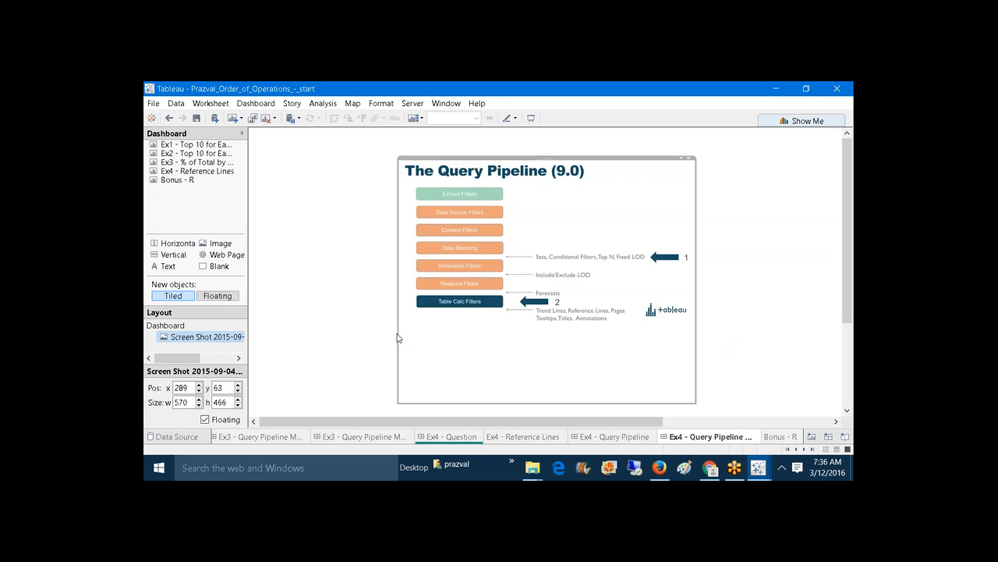
drag(397, 337, 300, 337)
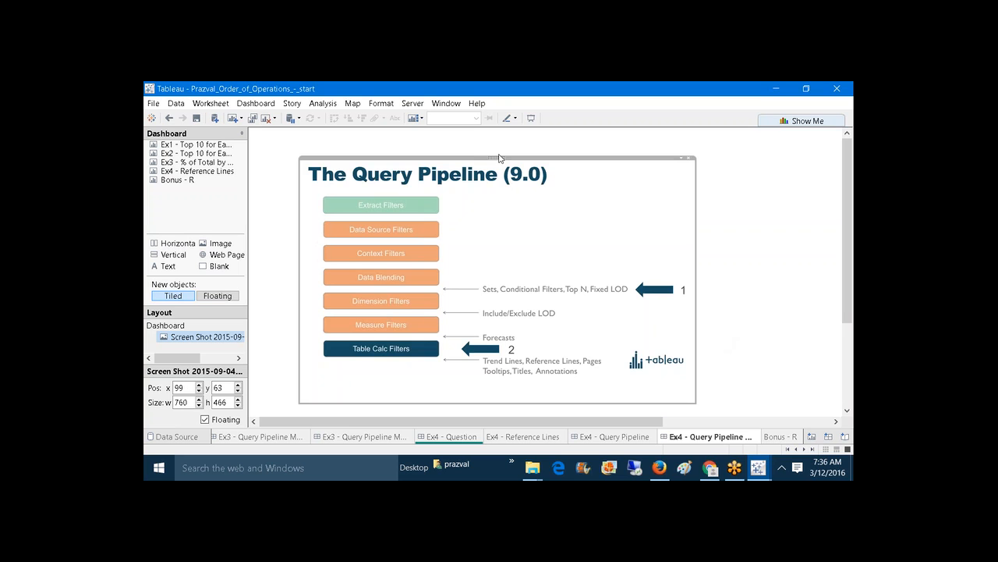
drag(472, 157, 469, 135)
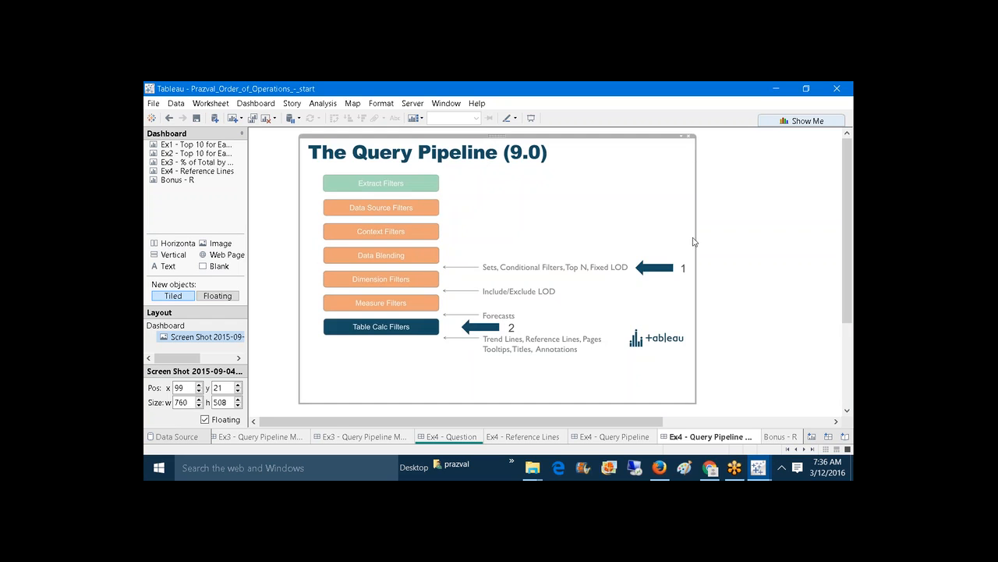
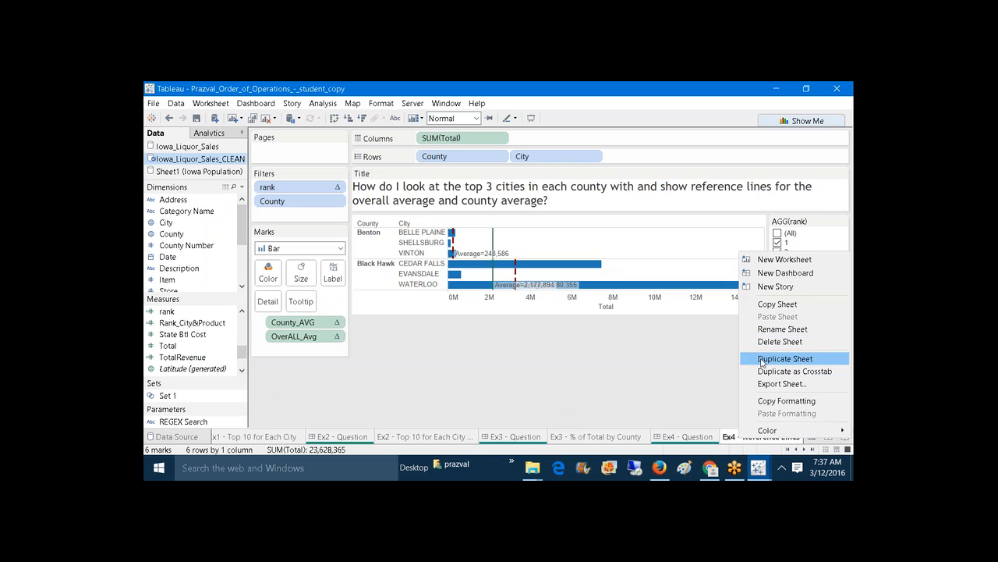
Step: Duplicate the Ex4 chart as Sheet 6 and remove OverALL_Avg and County_AVG from its marks
click(764, 359)
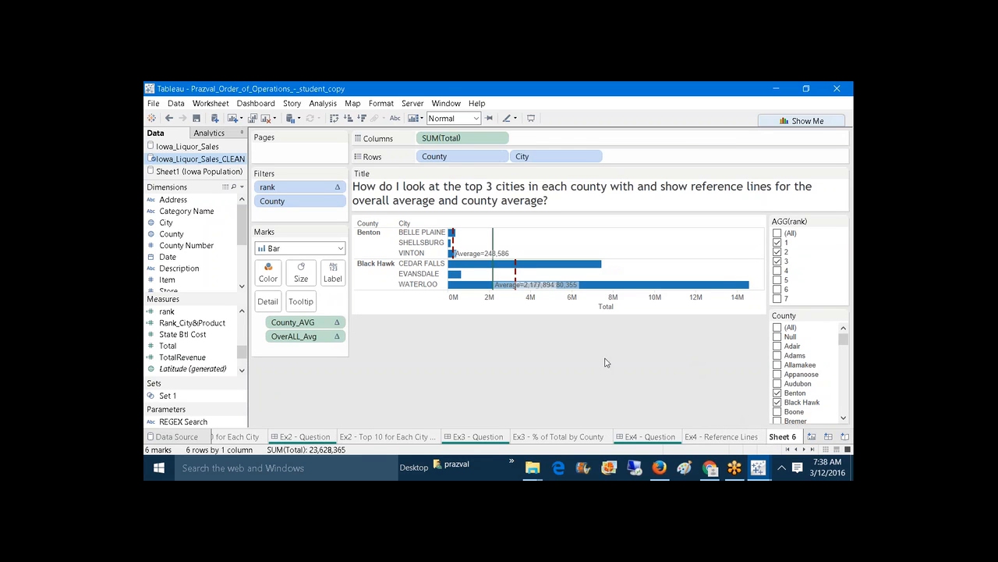
drag(317, 341, 298, 375)
drag(305, 322, 310, 374)
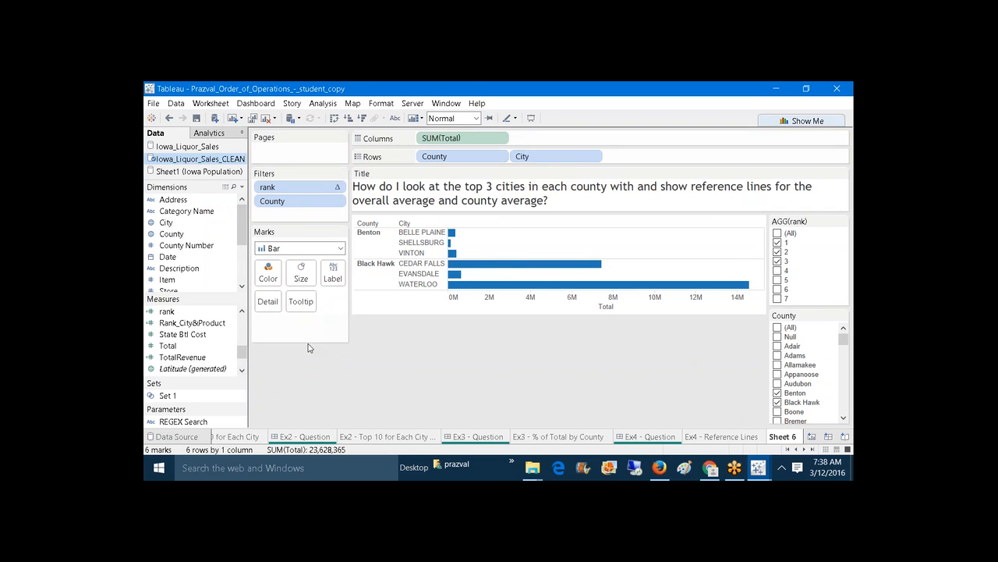
click(241, 188)
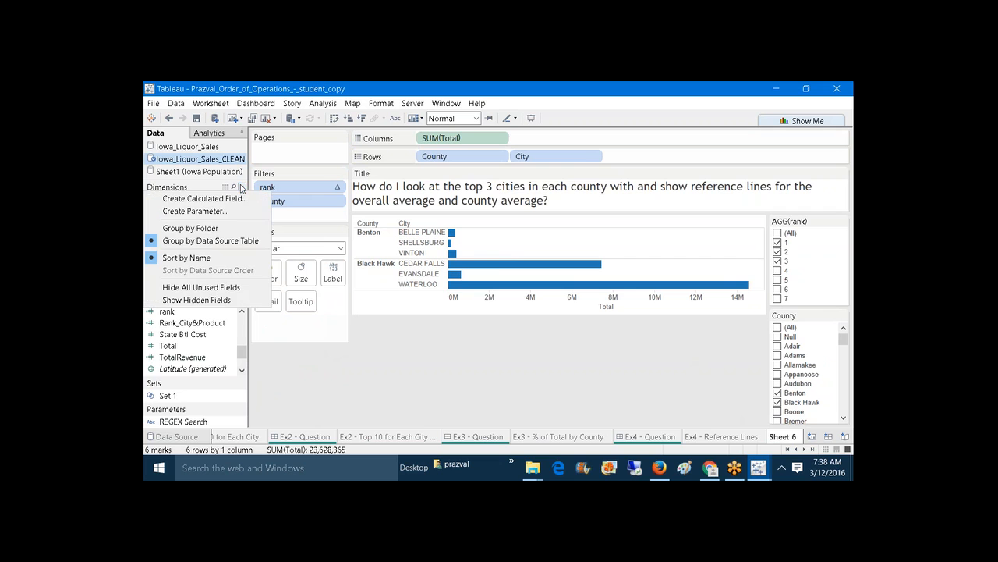
Step: Create a calculated field named County holding { FIXED CITY : SUM([Total]) } on line two
click(238, 198)
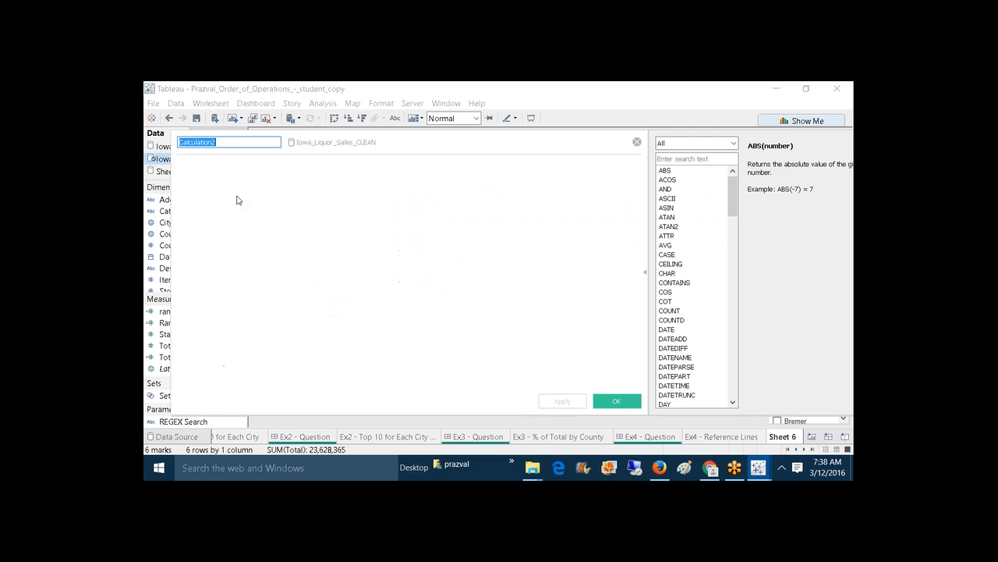
text(County)
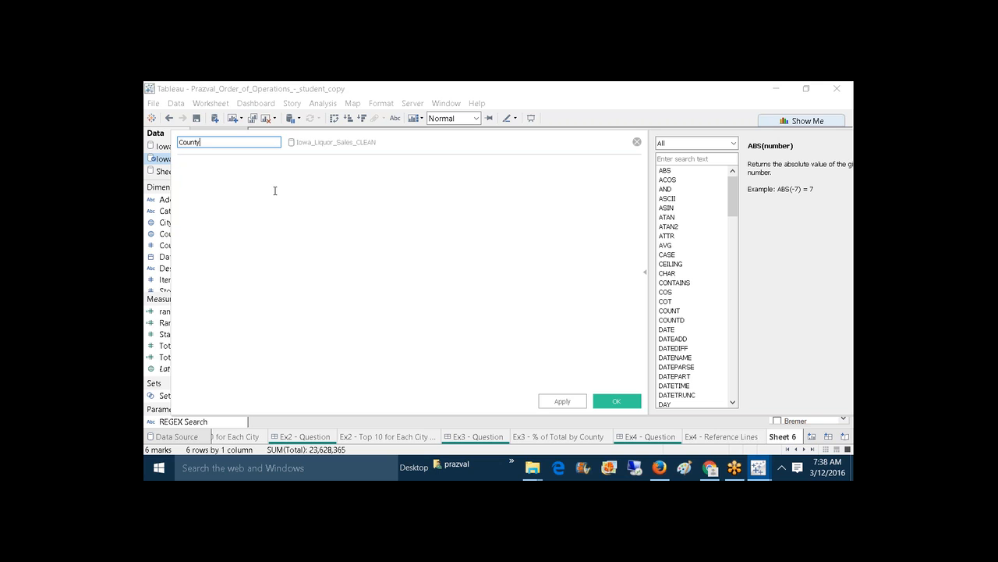
click(290, 236)
text(( F)
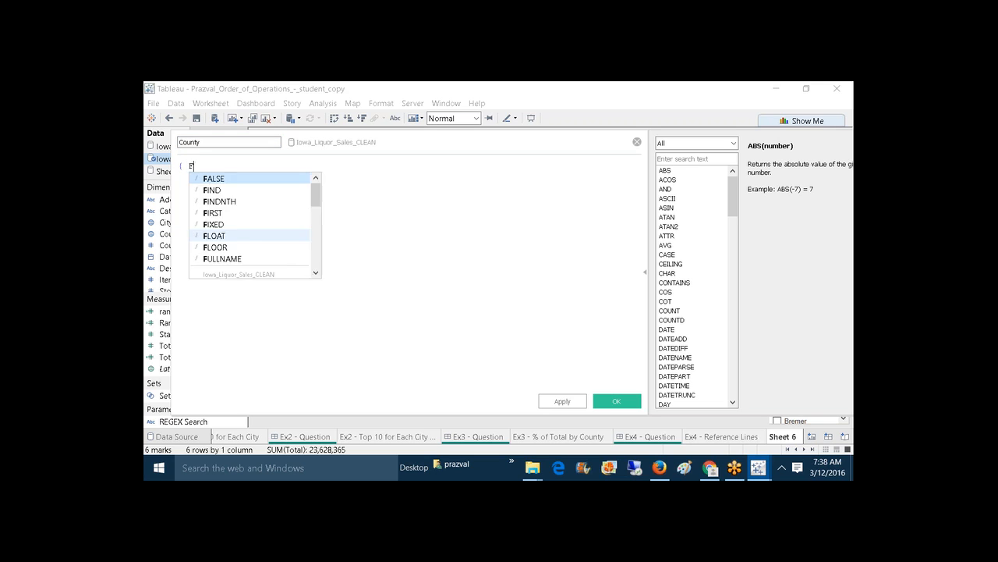
text(IXED C)
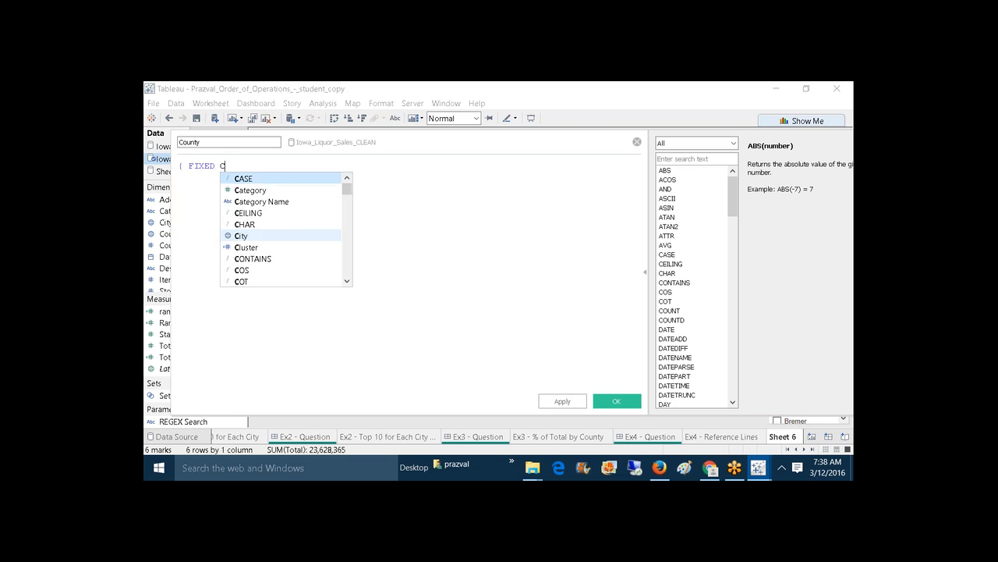
text(ITY :)
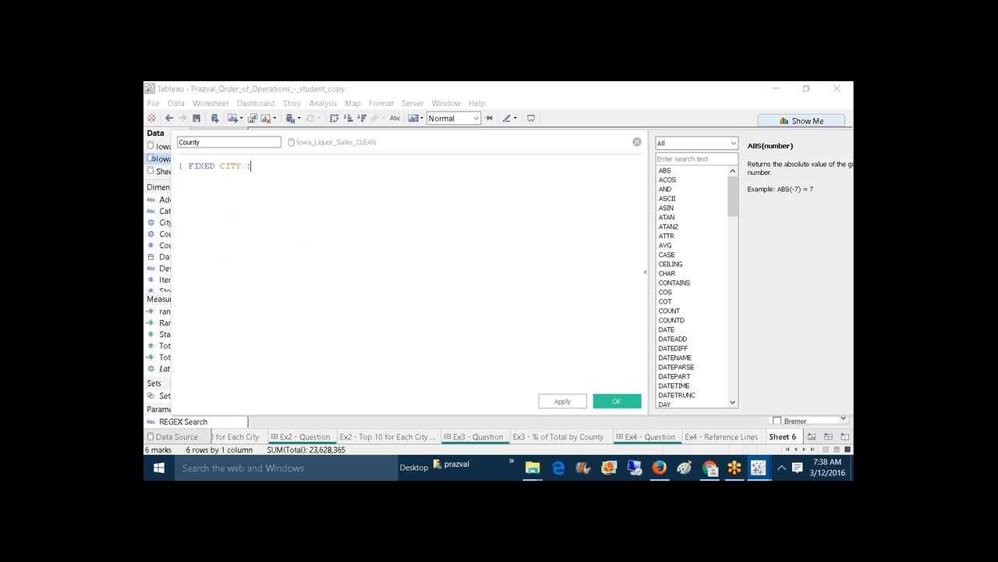
text( SUM(To)
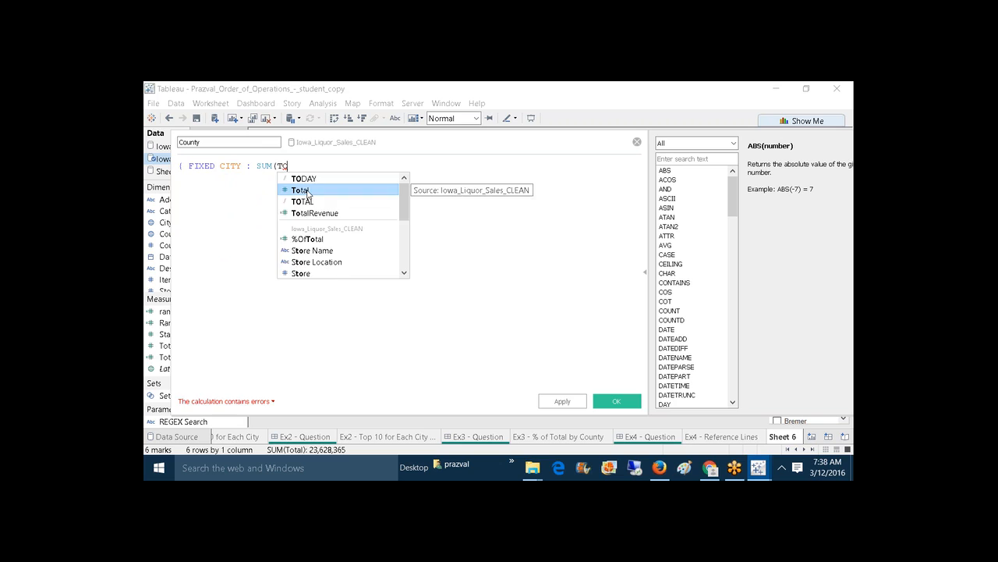
double_click(306, 190)
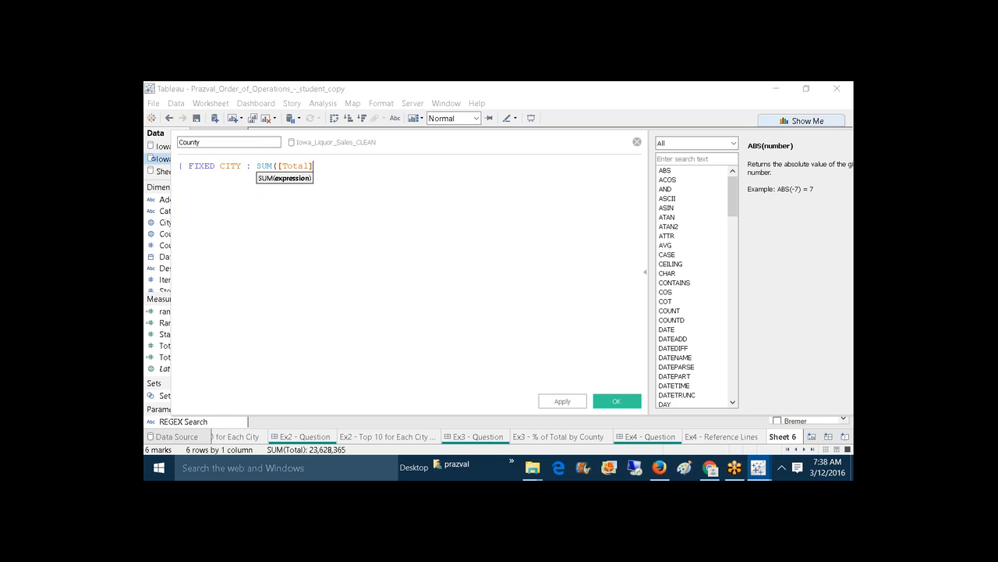
text() })
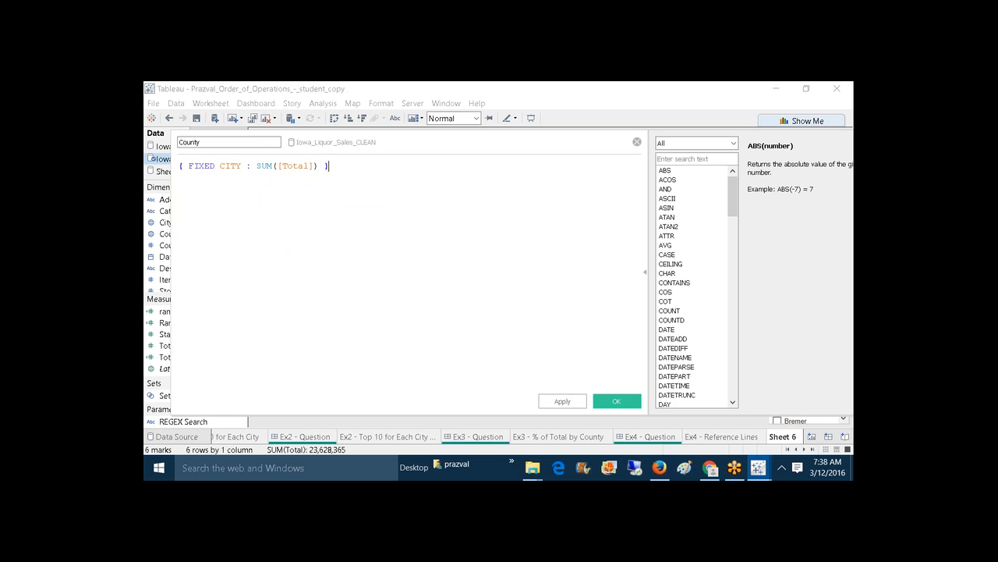
scroll(405, 265, up, 3)
scroll(311, 191, up, 1)
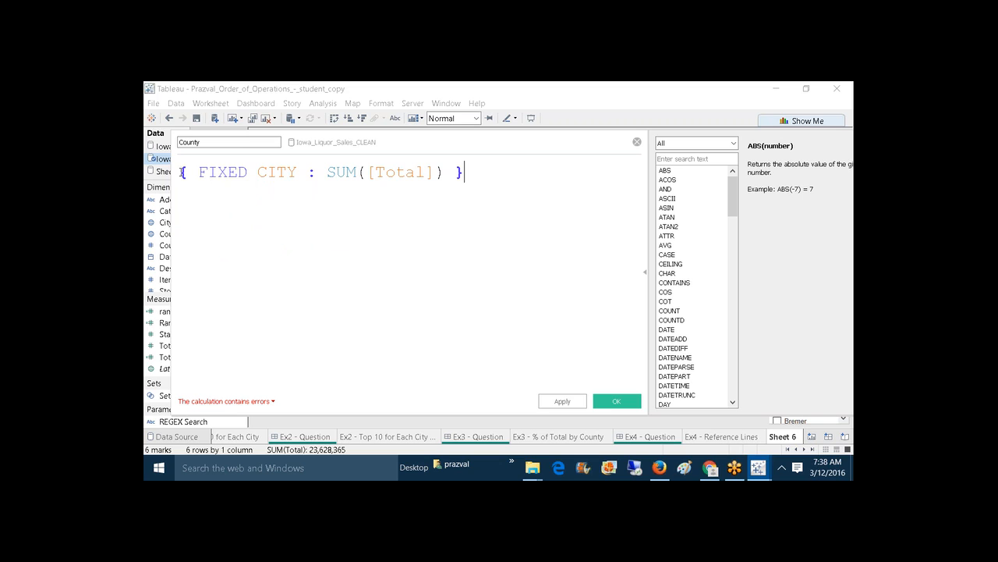
key(Home)
key(Return)
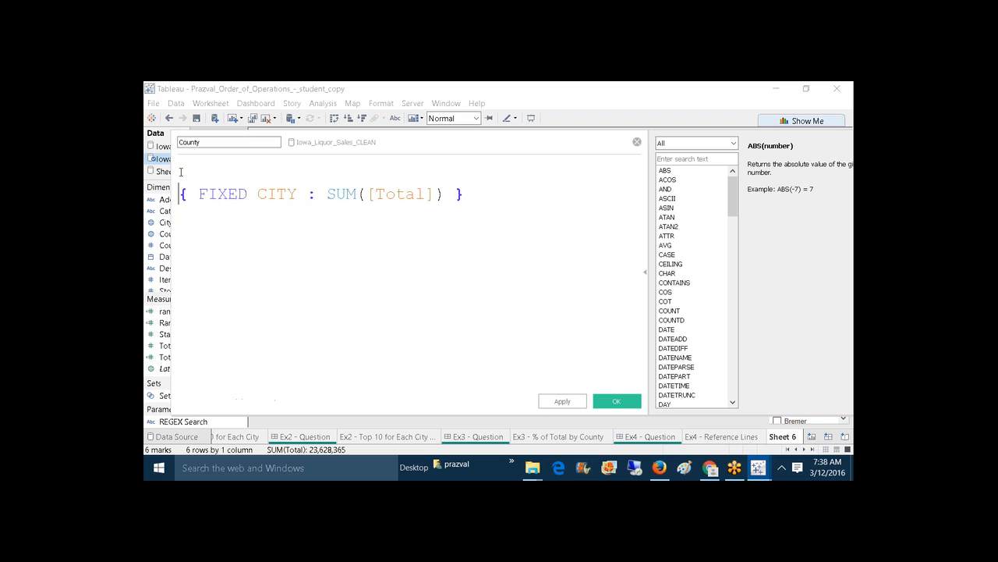
key(Up)
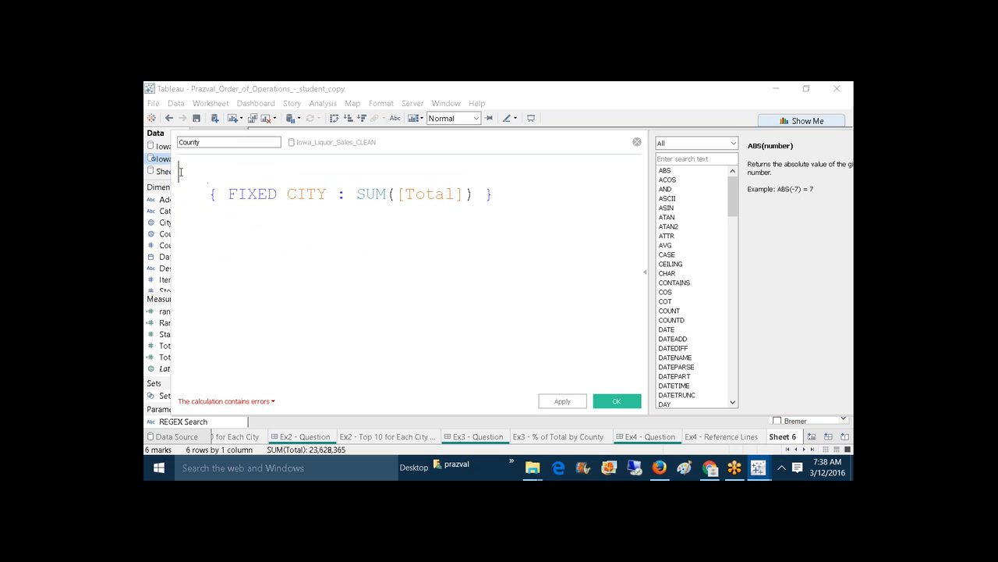
Step: Wrap the inner expression in {FIXED COUNTY : AVG( ... )} spread over separate lines
text({FI)
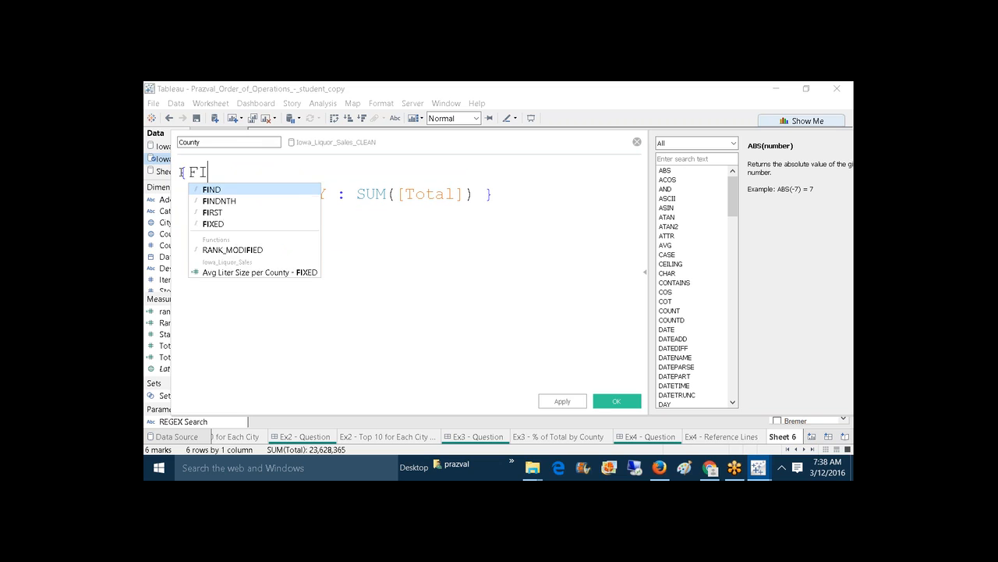
text(XED COUNTY :)
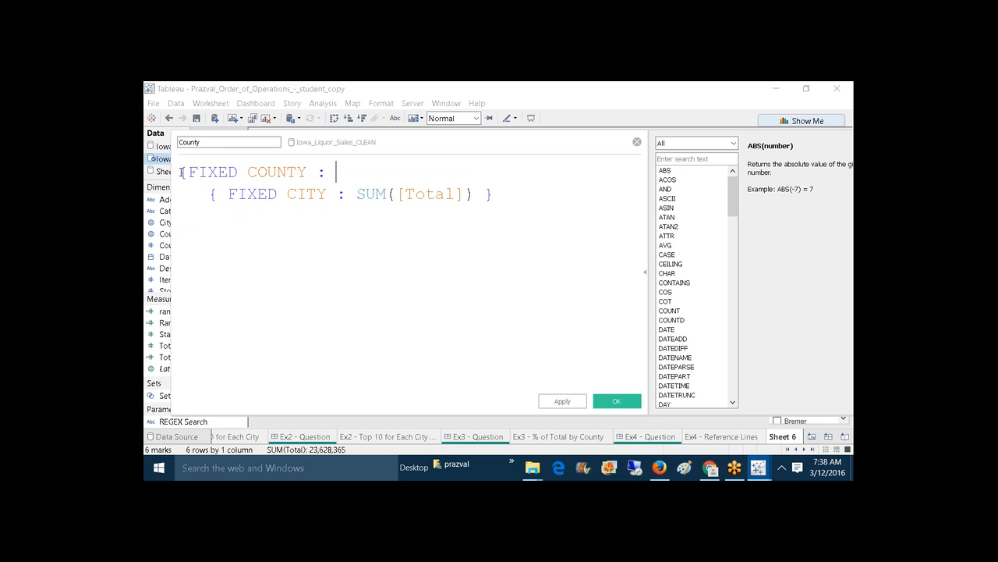
text( AVG)
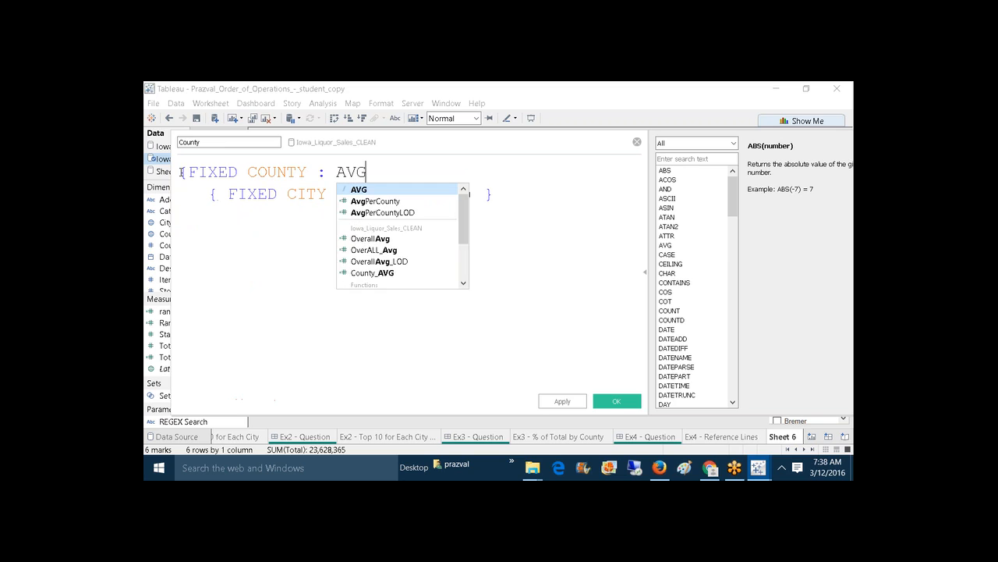
key(Return)
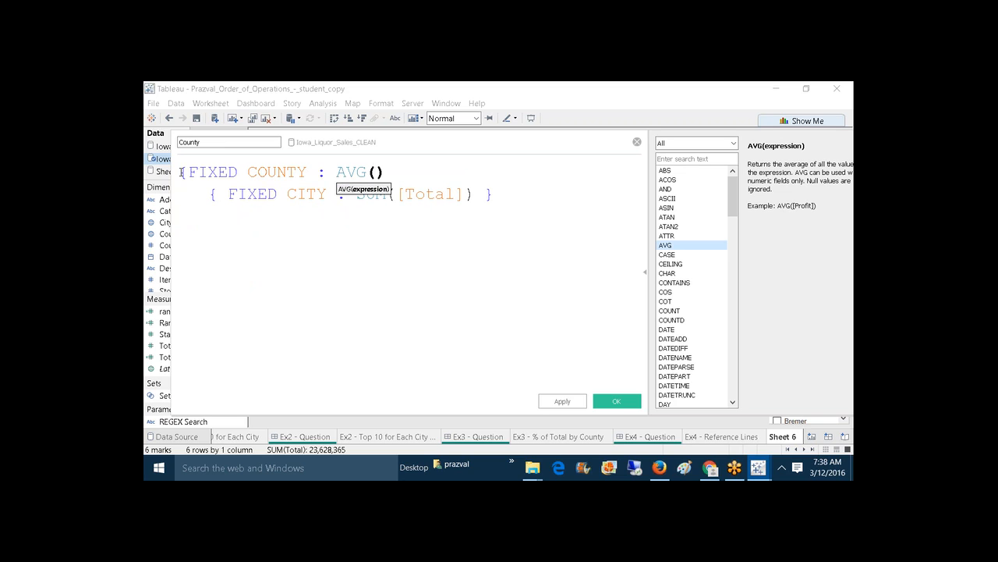
key(Delete)
click(490, 197)
key(Return)
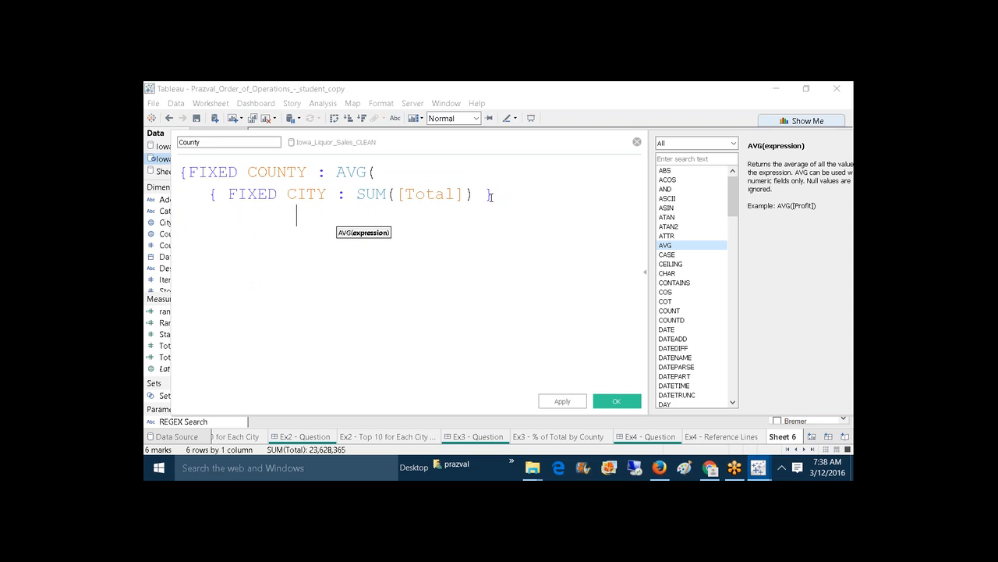
text())
key(Return)
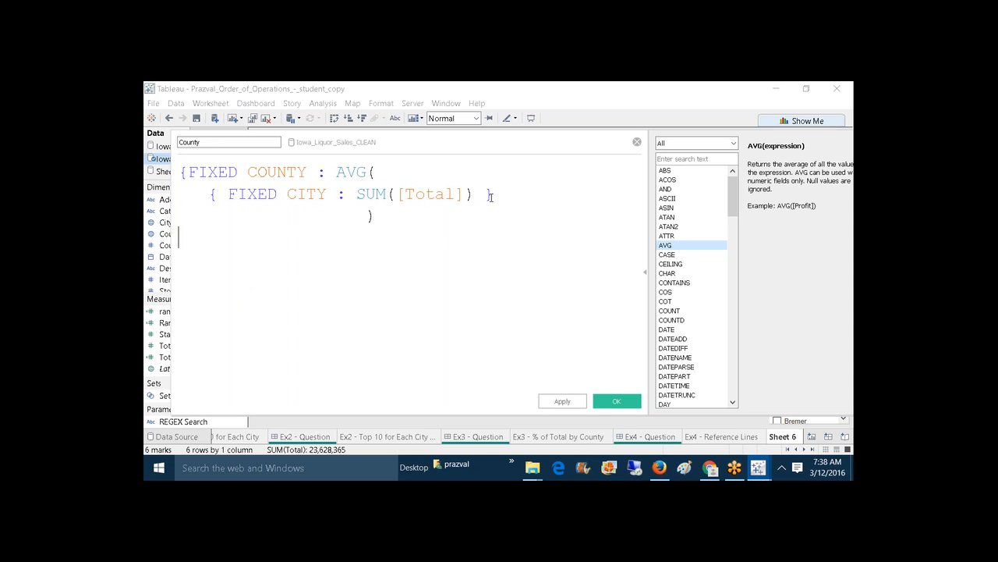
text(})
Step: Highlight COUNTY, CITY, SUM and AVG in turn to explain the nested levels
drag(252, 172, 308, 172)
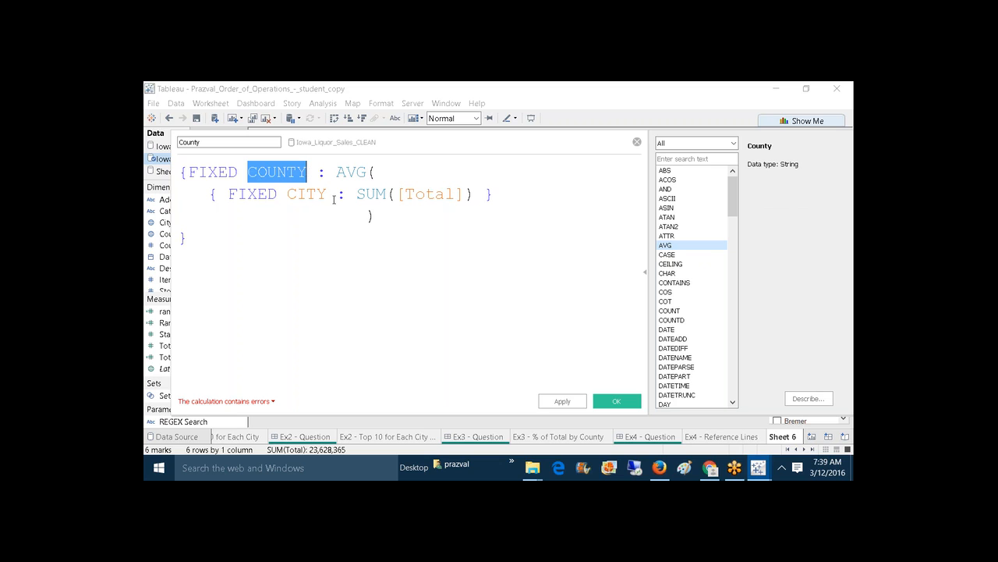
click(335, 196)
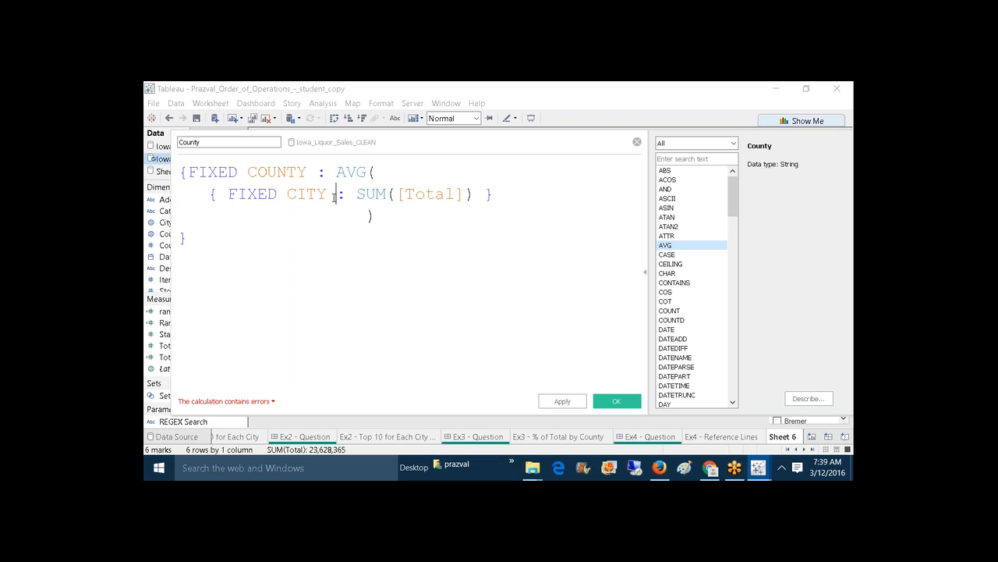
drag(335, 196, 297, 195)
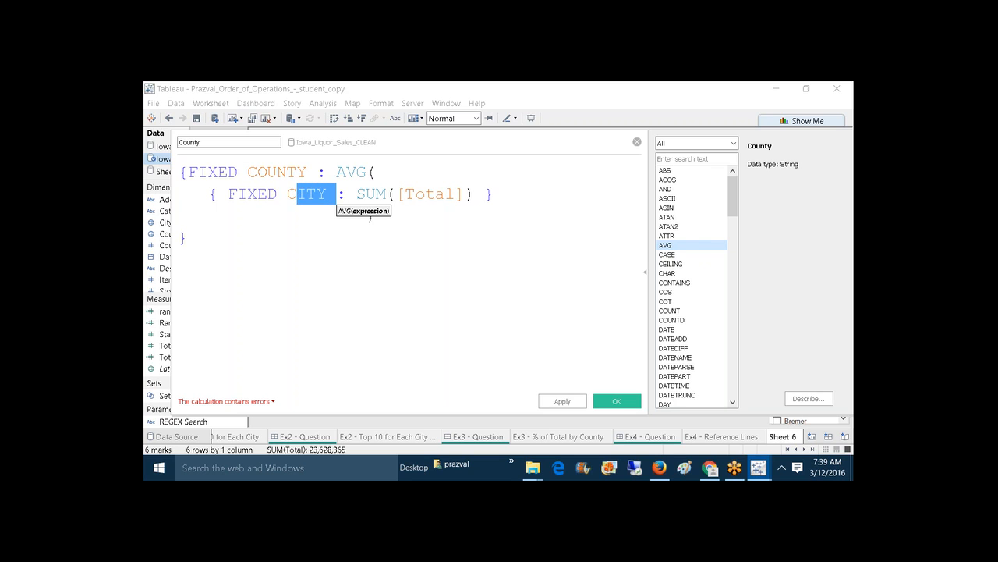
drag(357, 195, 400, 194)
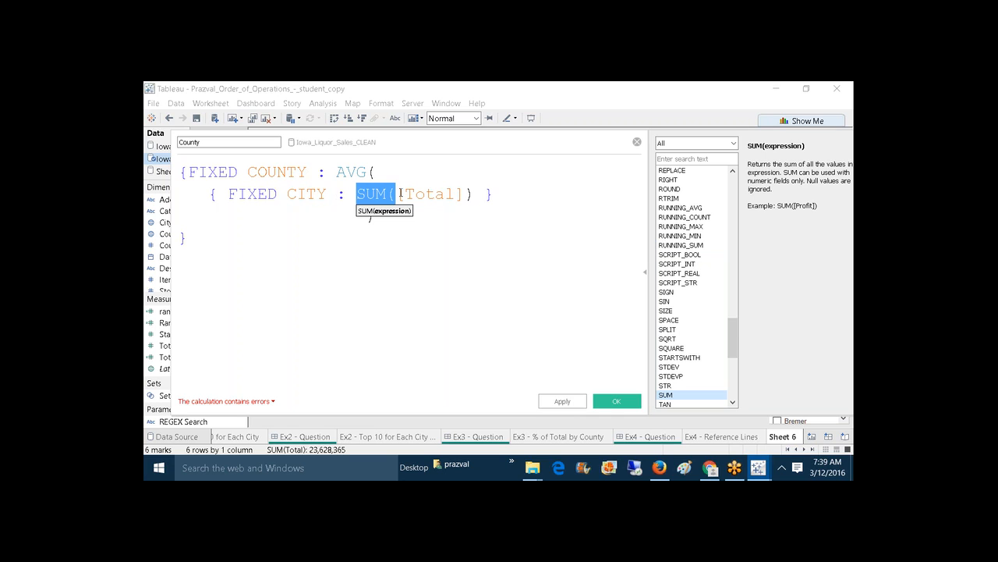
drag(249, 171, 310, 170)
click(309, 167)
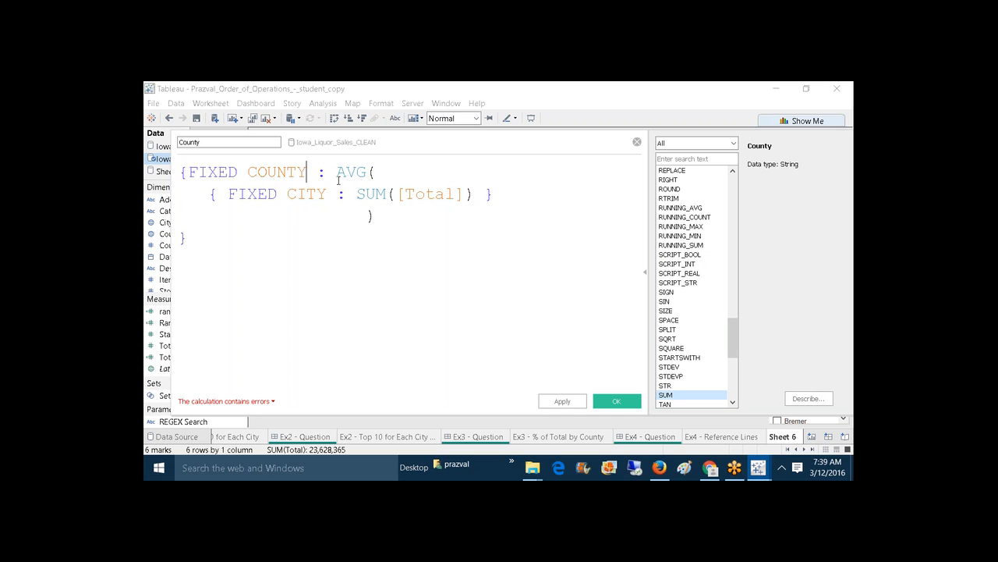
drag(334, 174, 484, 194)
click(425, 262)
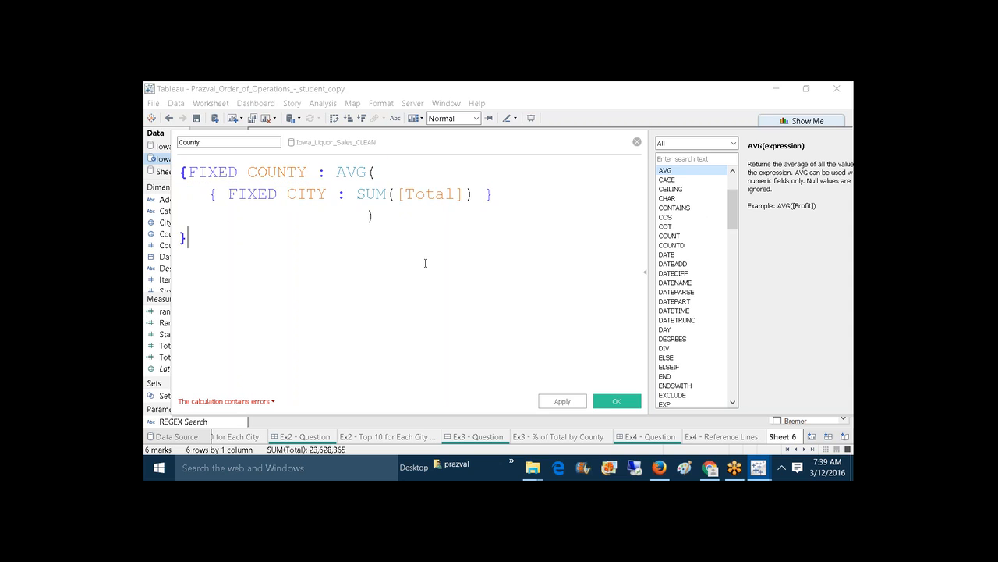
Step: Rename the calculation County_AVG_LOD and apply it
click(235, 148)
text(_AVG)
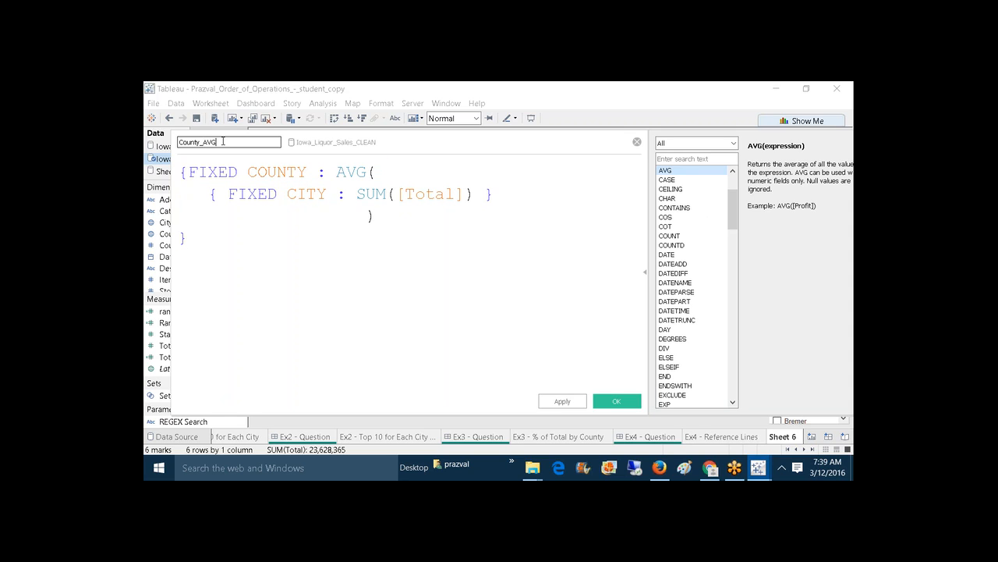
text(_LOD)
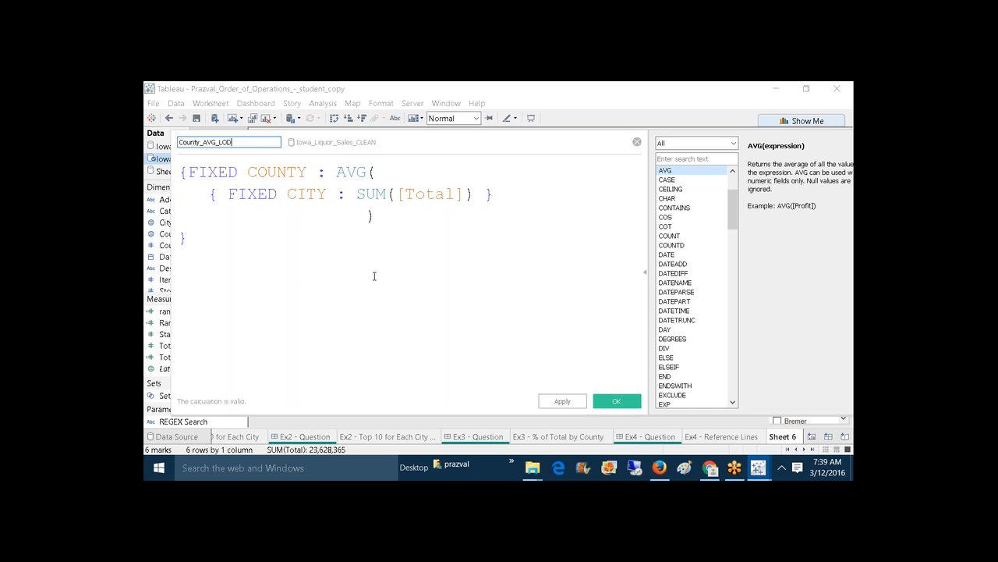
click(568, 401)
click(616, 403)
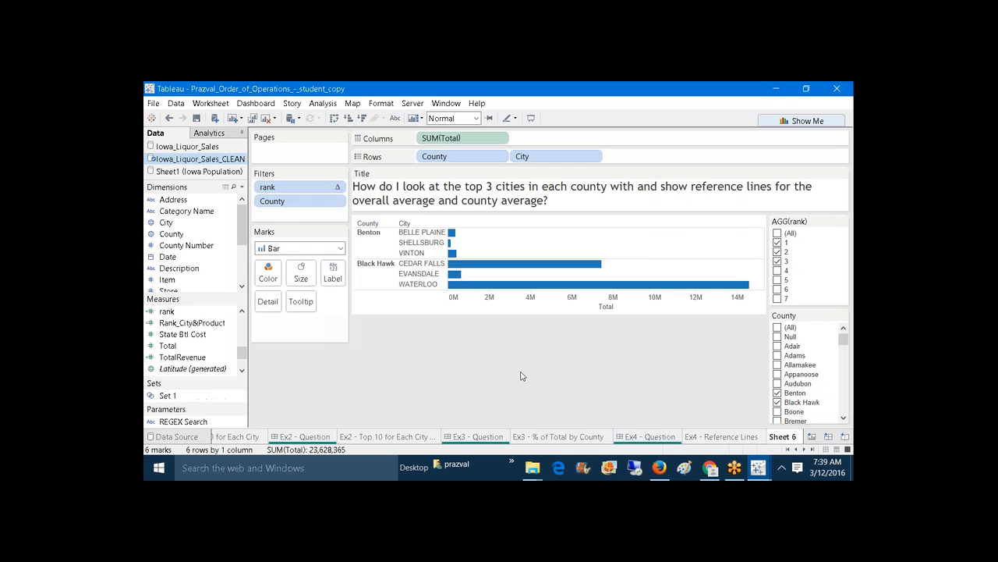
Step: Add County_AVG_LOD to Detail on the Marks card of the top-3-cities chart
drag(242, 353, 242, 331)
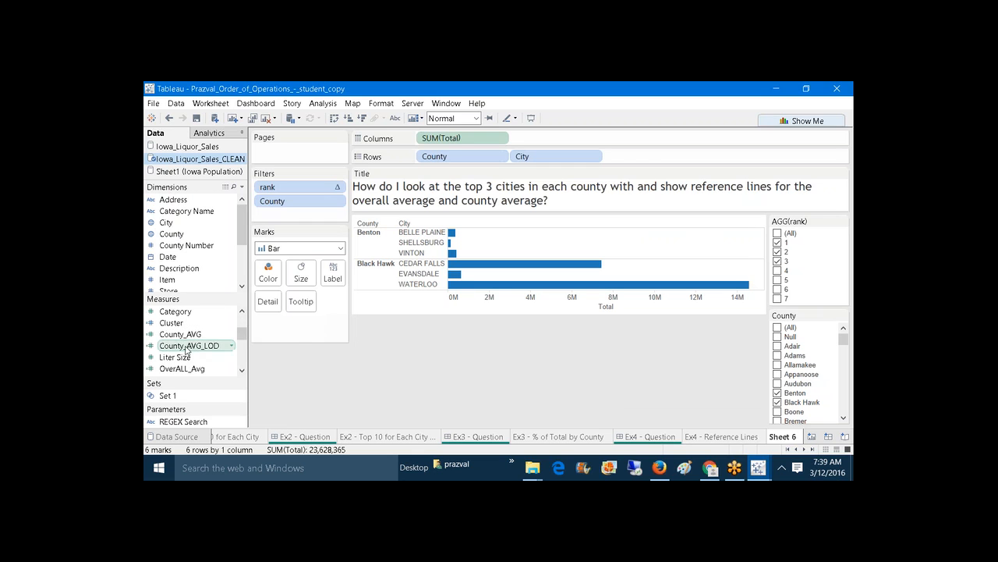
drag(187, 345, 268, 301)
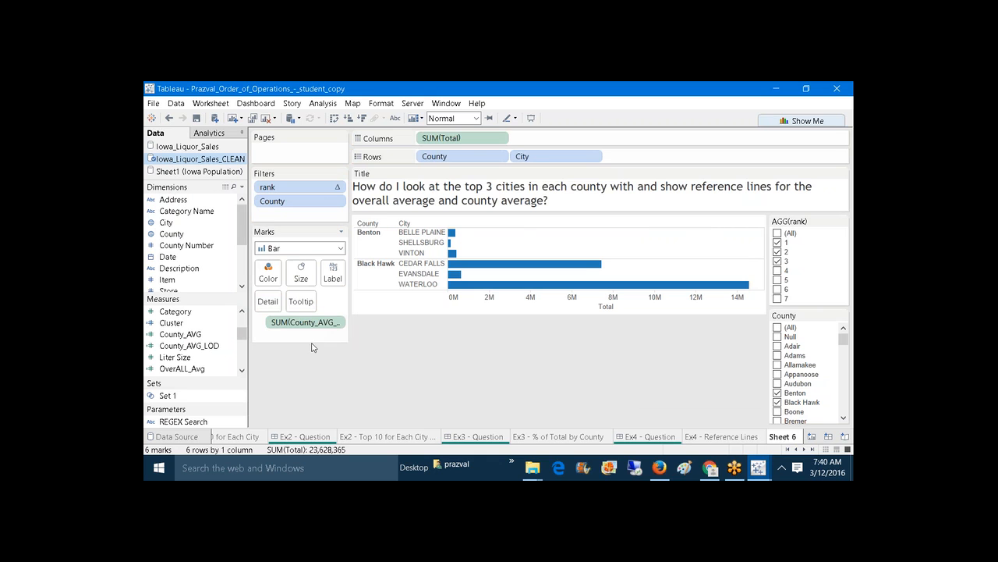
click(241, 187)
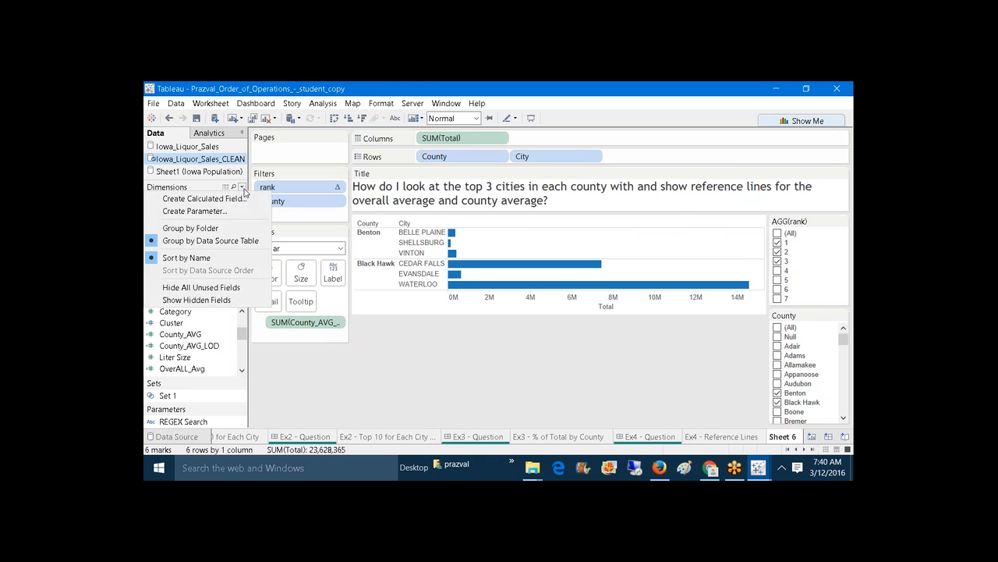
Step: Create OverAll_AVG with { FIXED [County],CITY : SUM([Total]) } below an empty first line
click(226, 198)
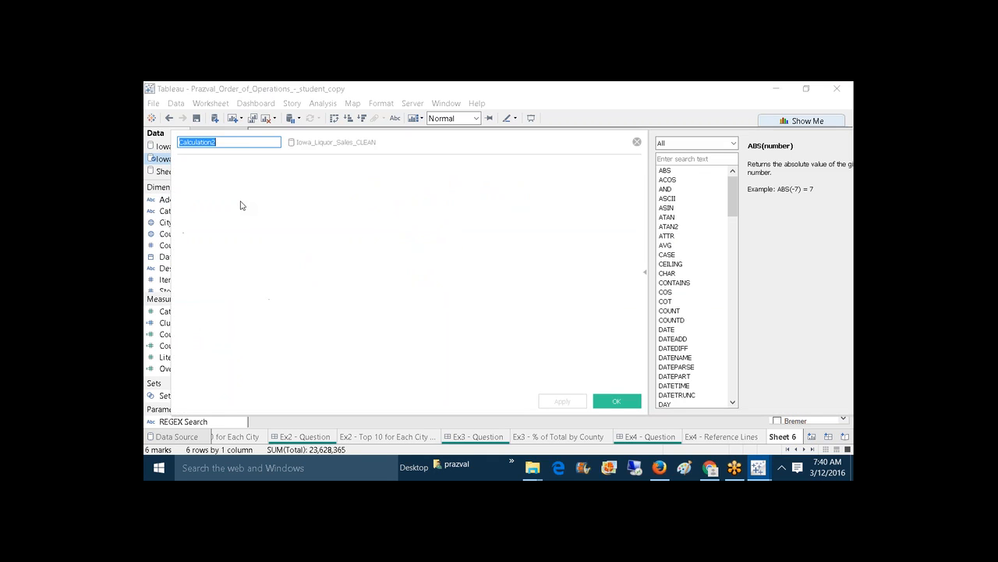
text(OverA)
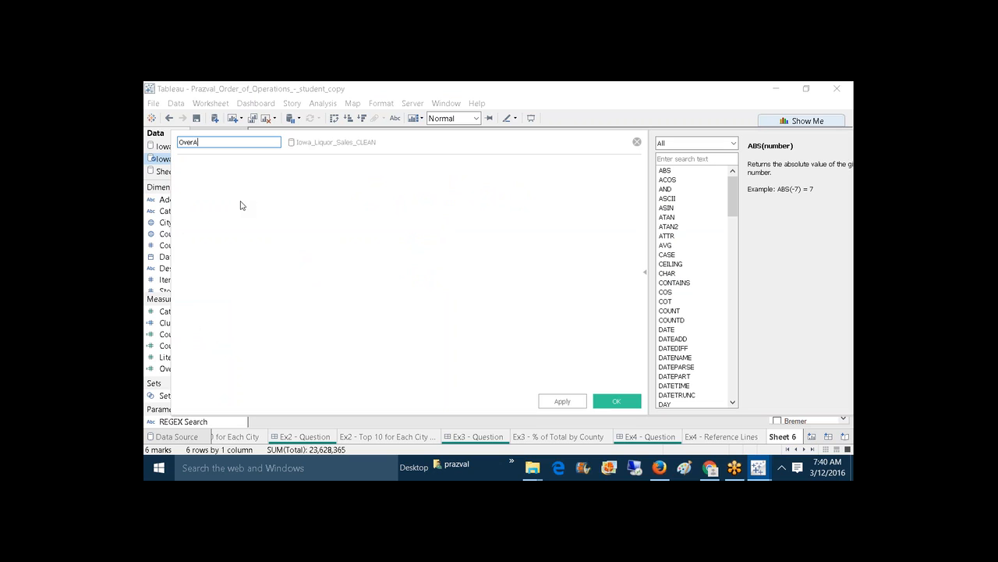
text(ll)
text(Cou)
key(BackSpace)
key(BackSpace)
key(BackSpace)
text(_AVG()
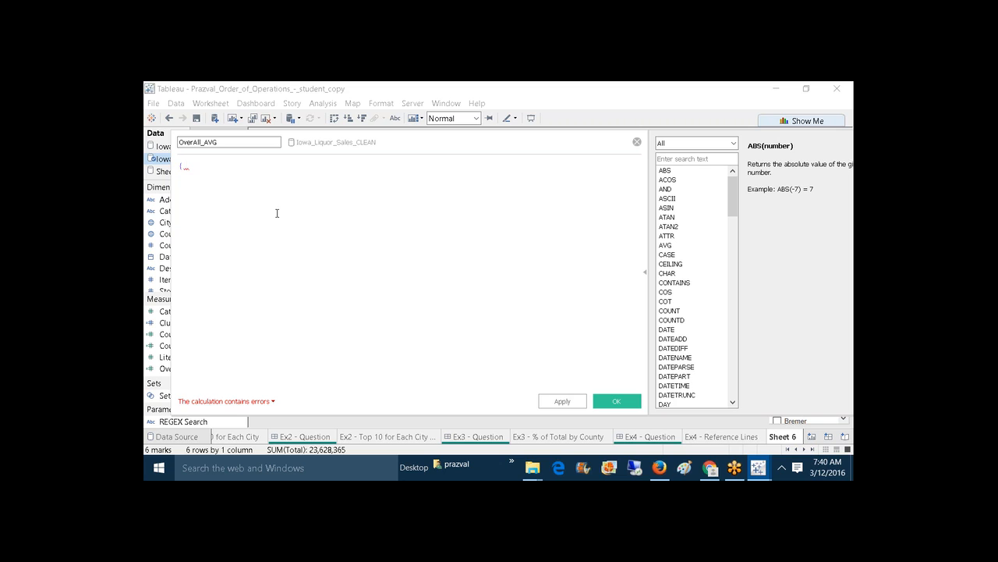
text( FIXED C)
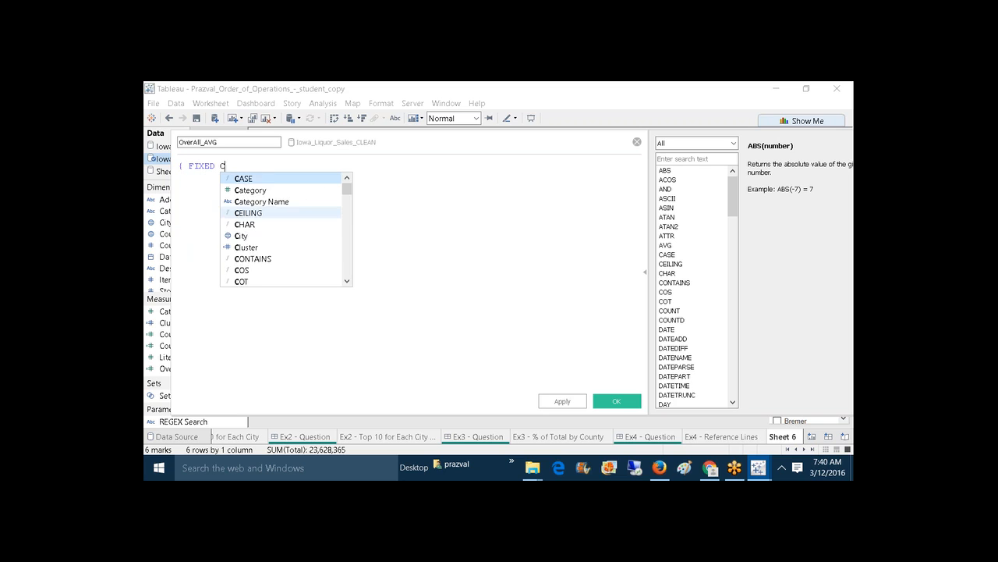
text(OUNT)
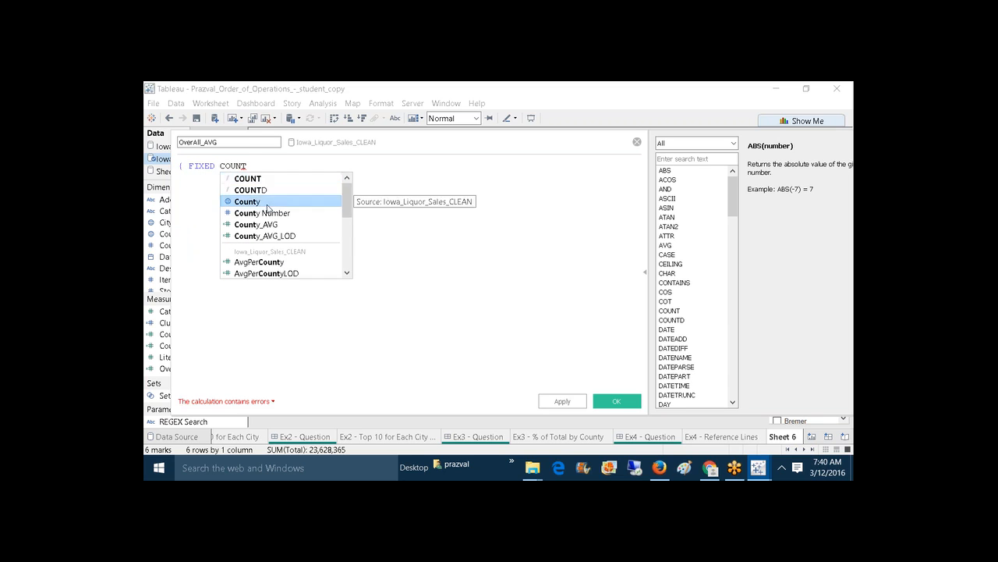
click(266, 203)
text(,CITY)
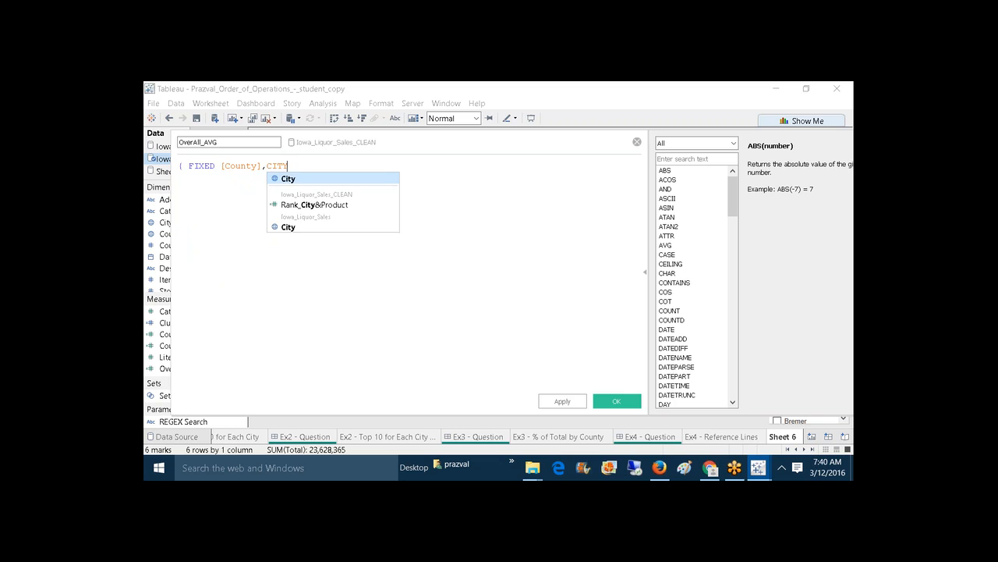
text( : SUM)
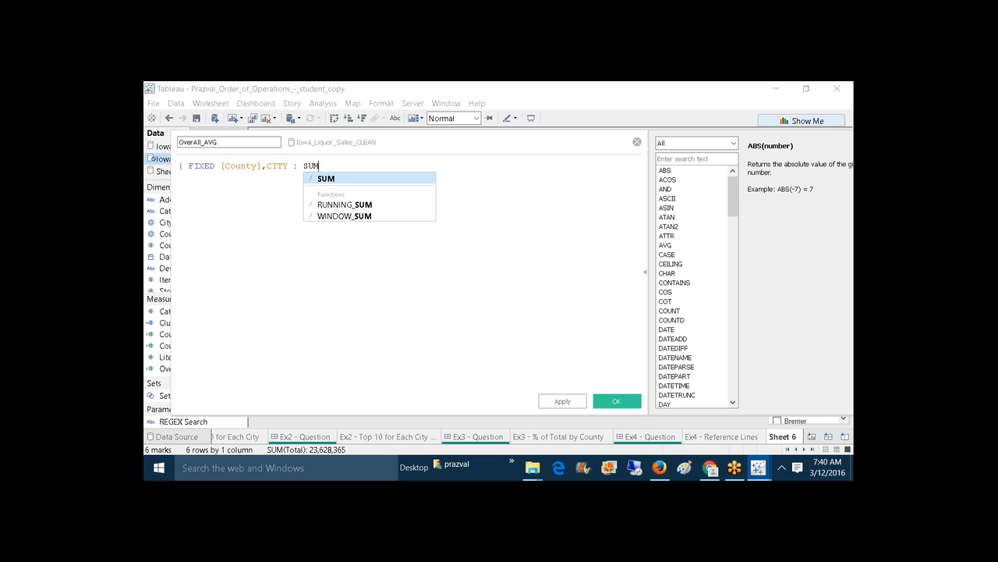
text(([T)
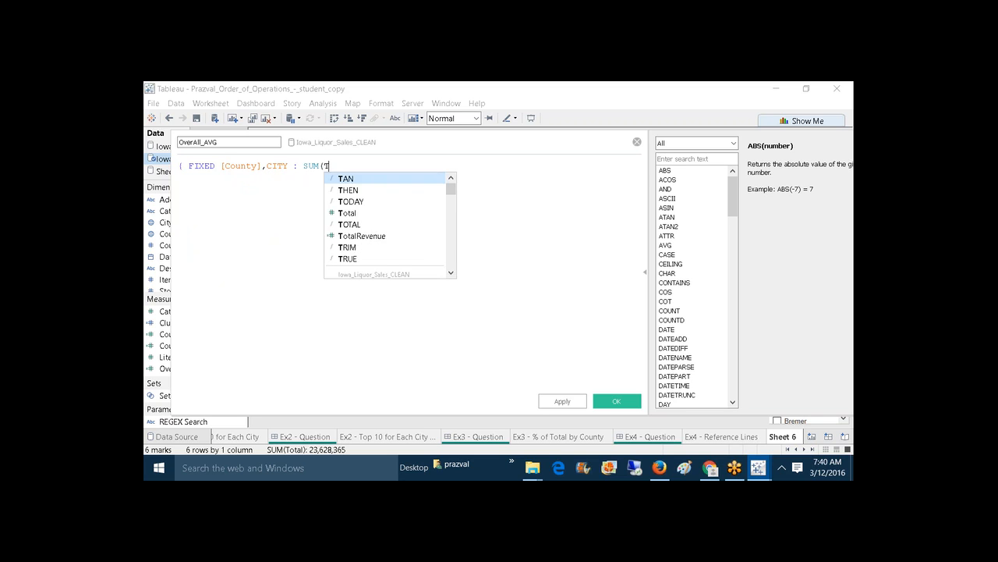
text(ot)
click(355, 179)
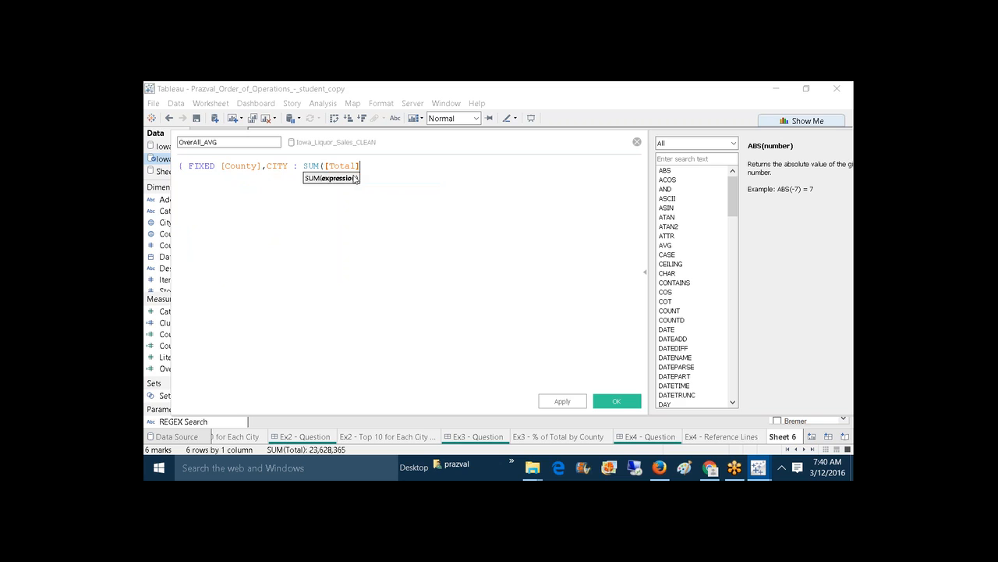
text() })
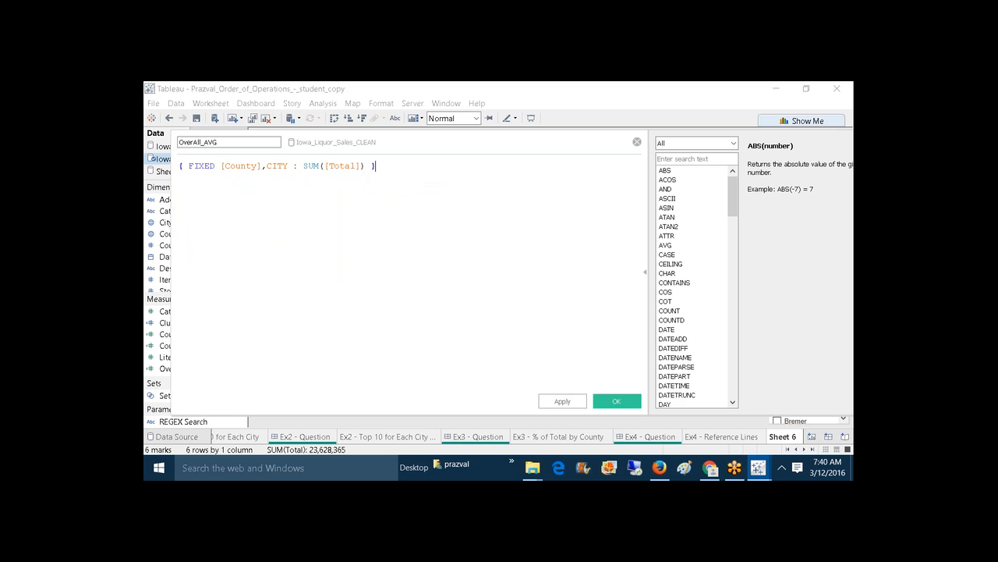
scroll(356, 172, up, 7)
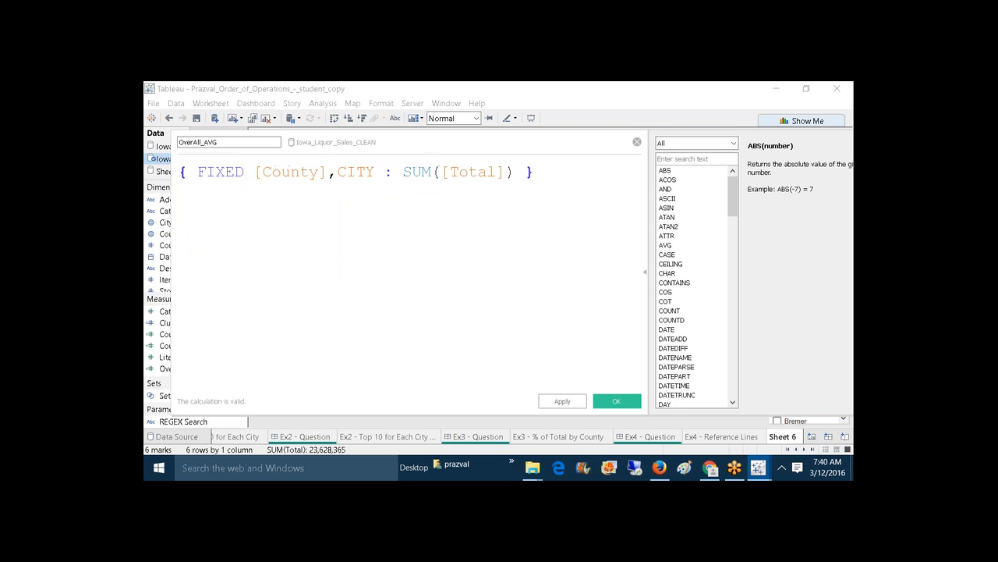
click(181, 172)
key(Return)
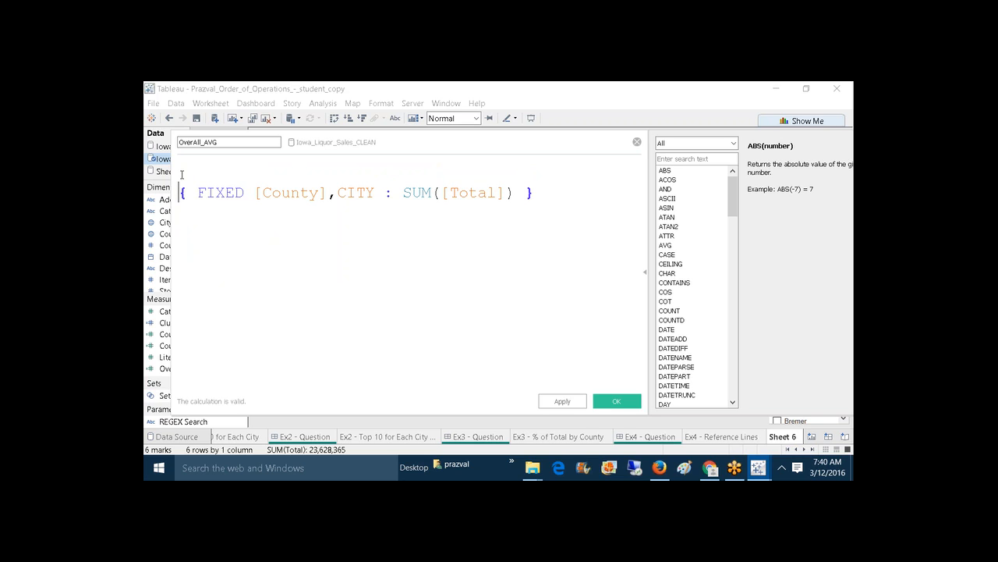
Step: Enclose the FIXED expression in an opening and closing brace on separate lines
key(Up)
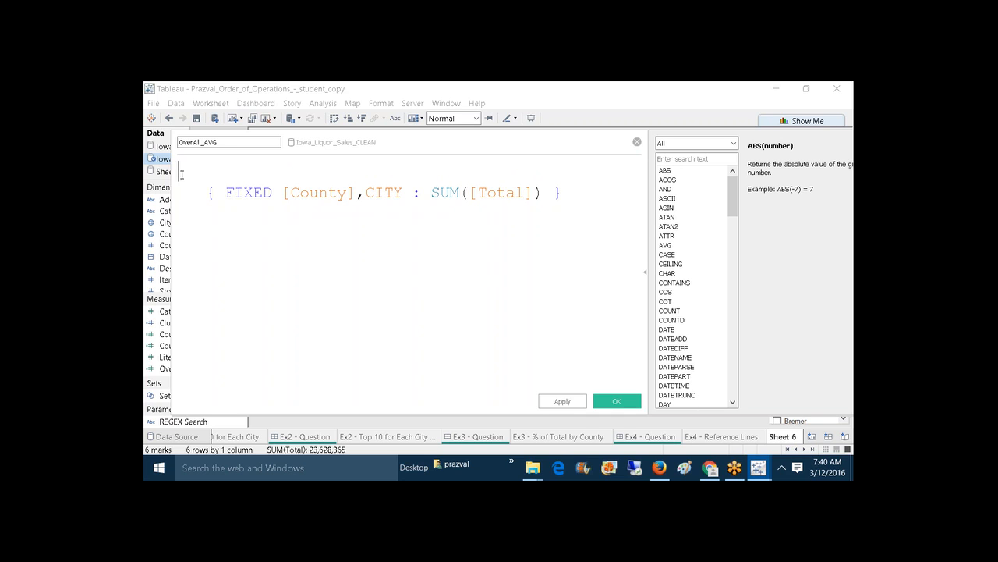
text({)
click(565, 199)
text(4)
key(BackSpace)
key(Return)
text(})
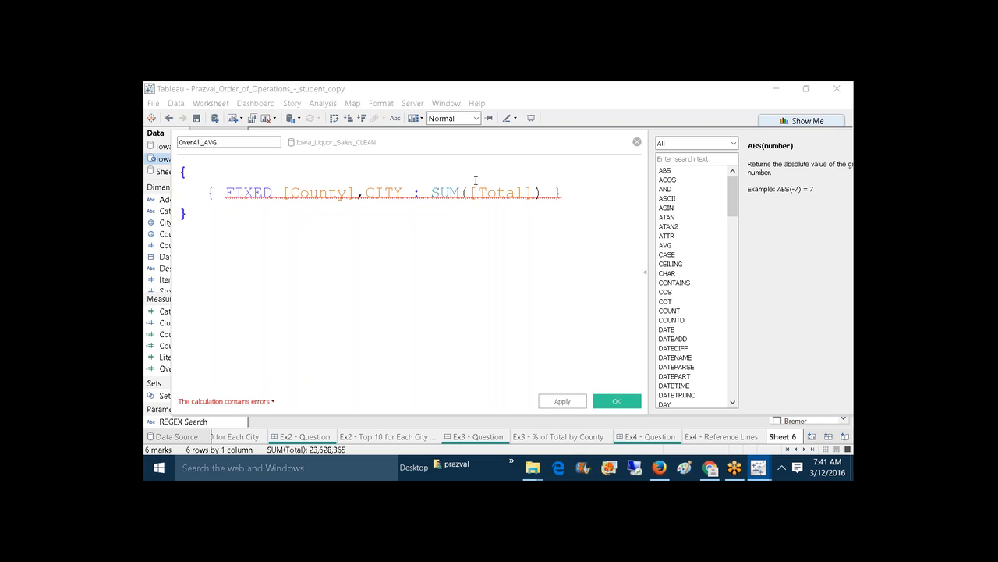
Step: Insert AVG( after the opening brace and its closing parenthesis before the final brace
click(201, 174)
text(AVG()
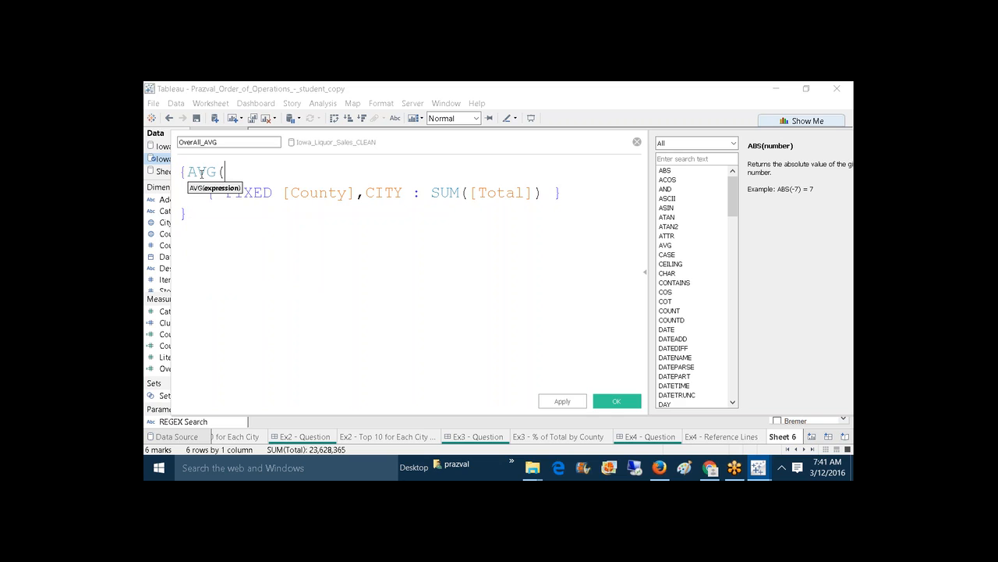
click(180, 213)
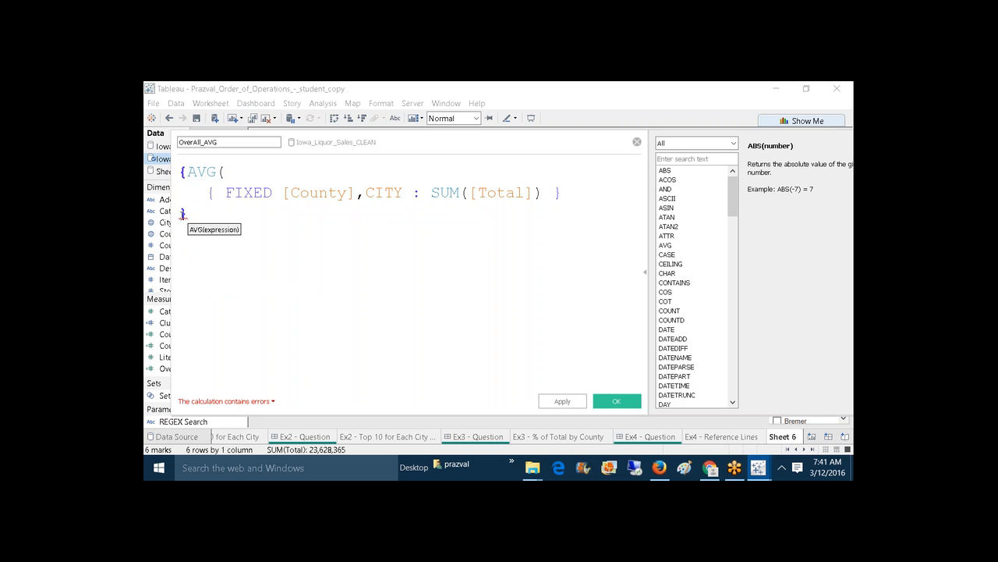
text())
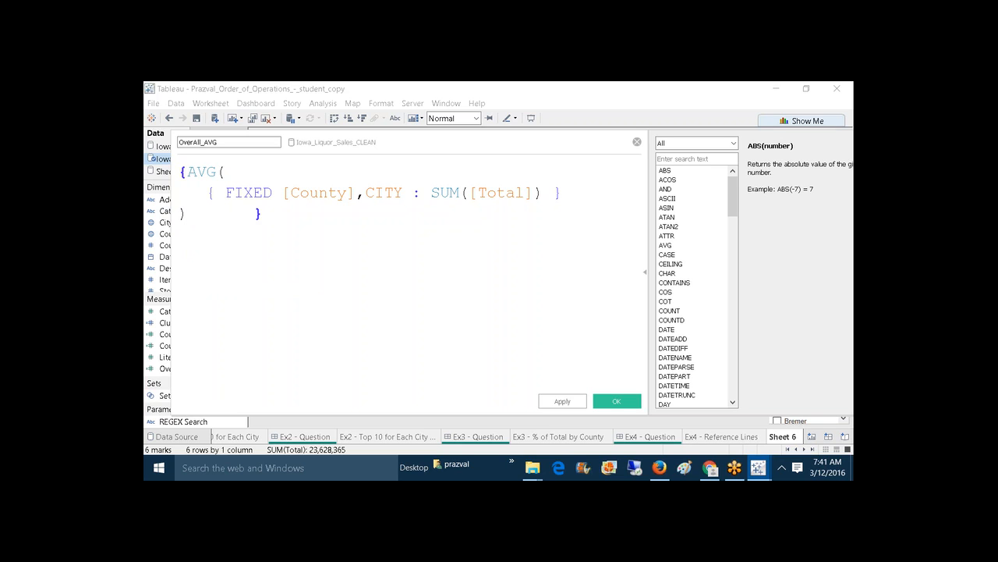
key(Return)
key(Up)
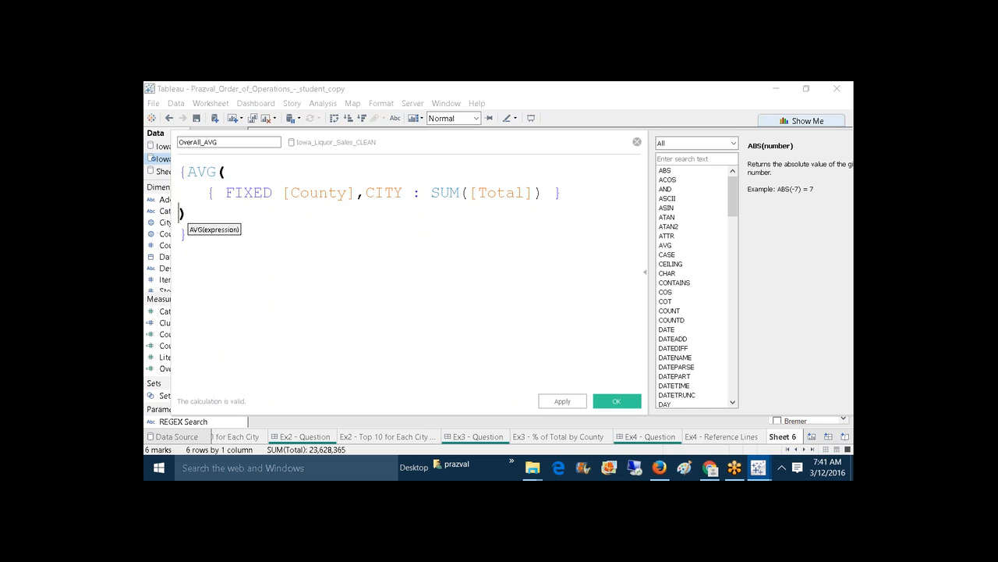
key(Up)
key(Down)
Step: Highlight the inner FIXED expression and its [County],CITY dimensions, then apply OverAll_AVG
drag(228, 193, 356, 204)
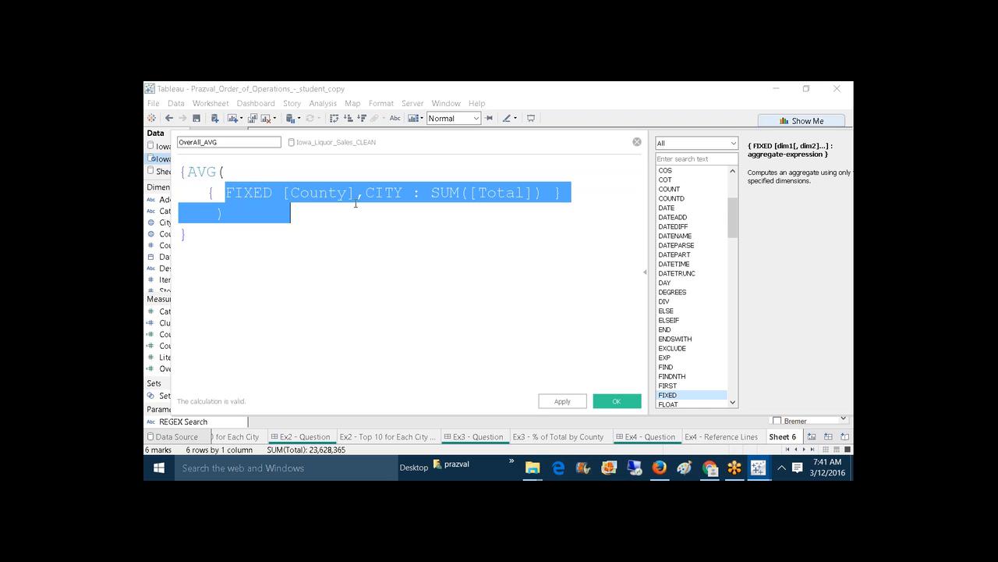
click(356, 205)
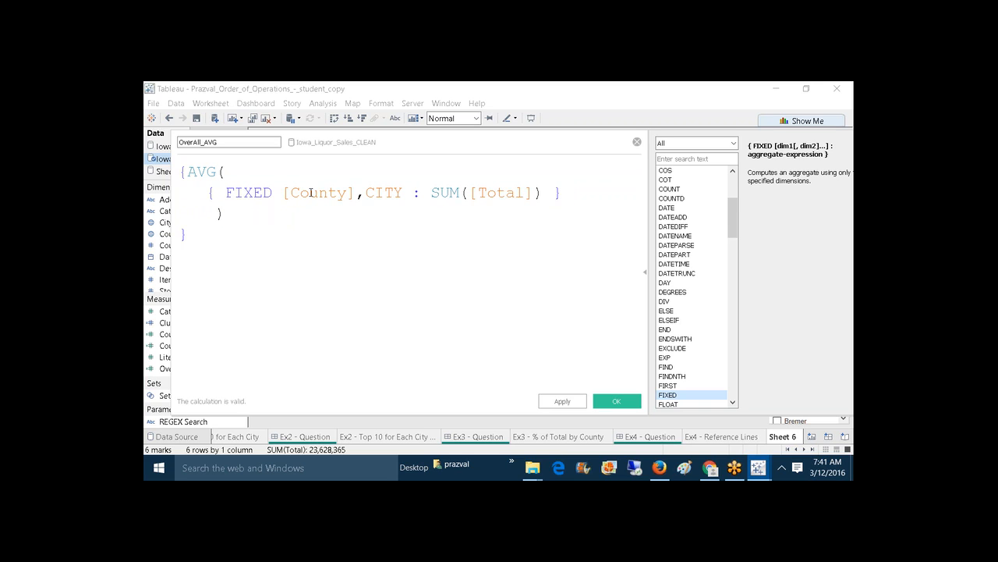
drag(284, 193, 404, 191)
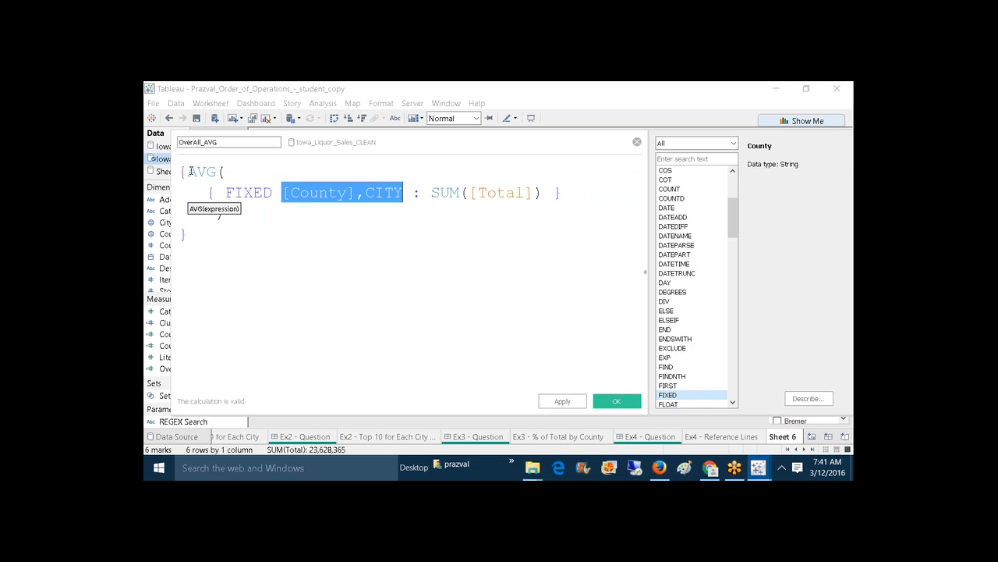
click(191, 171)
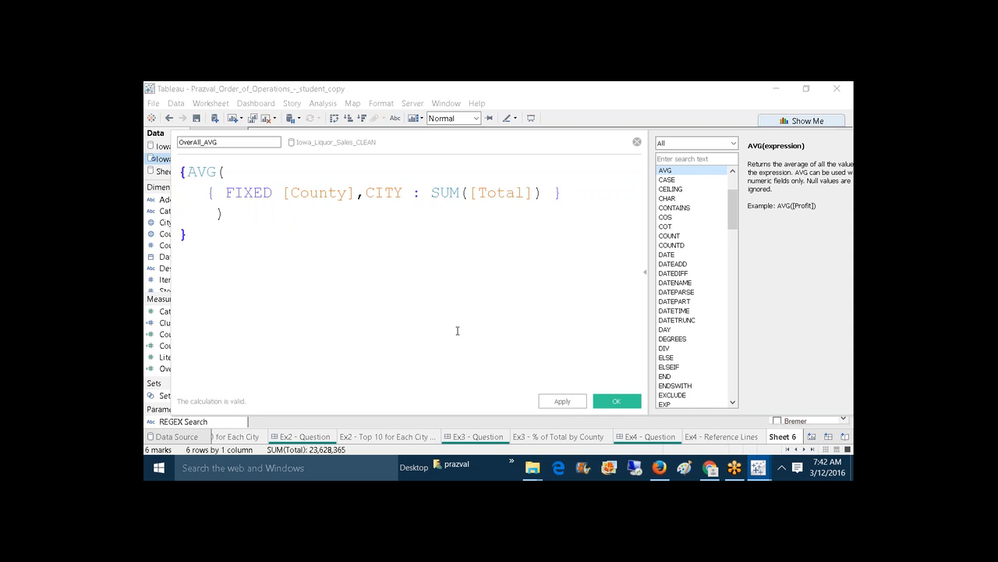
click(563, 401)
Step: Add OverAll_AVG as detail and a gold entire-table reference line labelled with its value
click(616, 401)
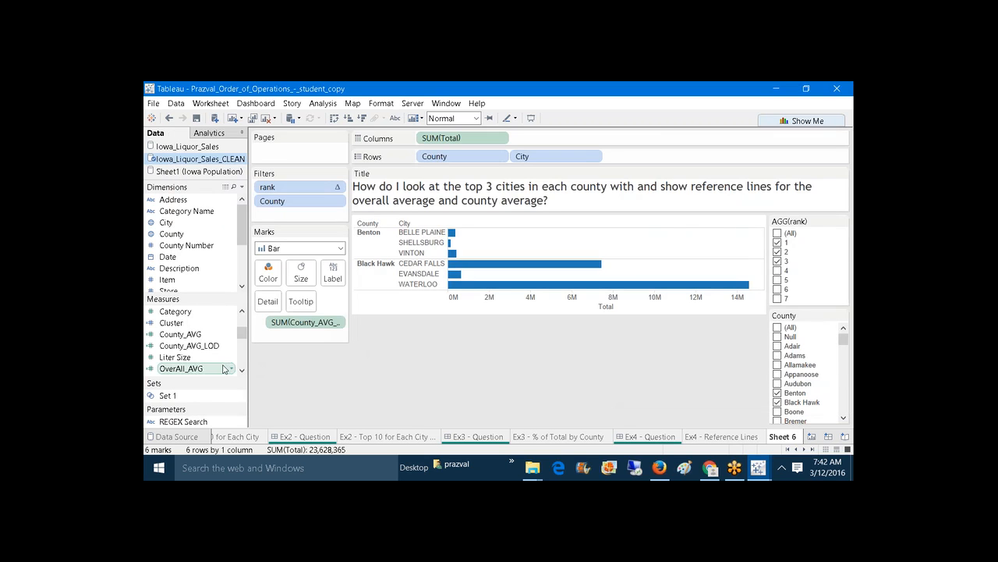
drag(181, 368, 273, 301)
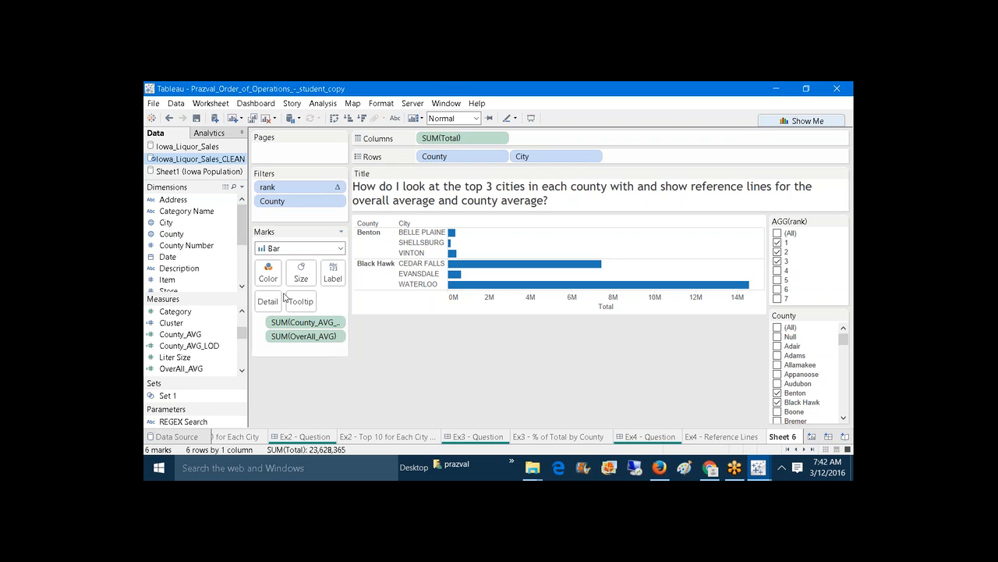
right_click(493, 311)
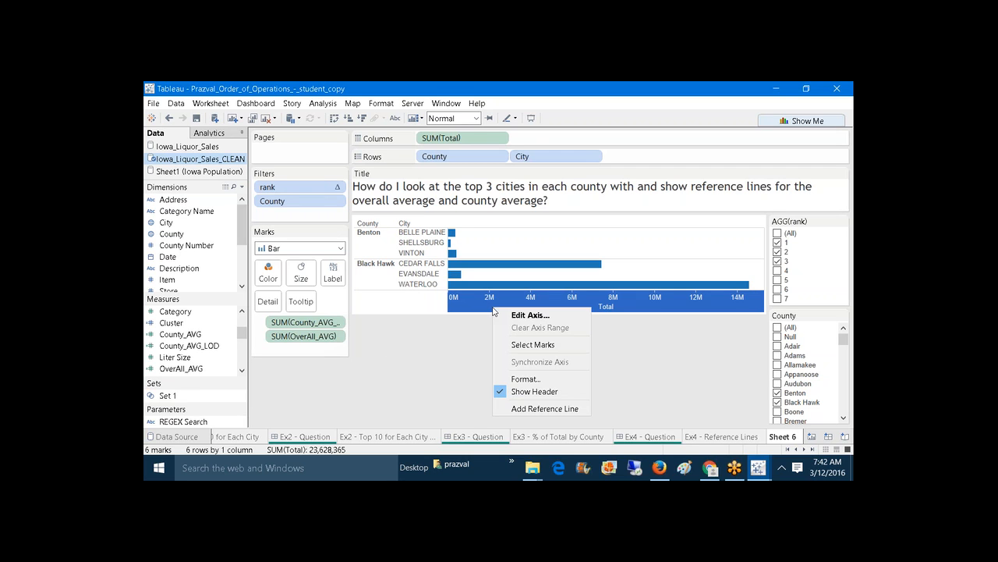
click(536, 410)
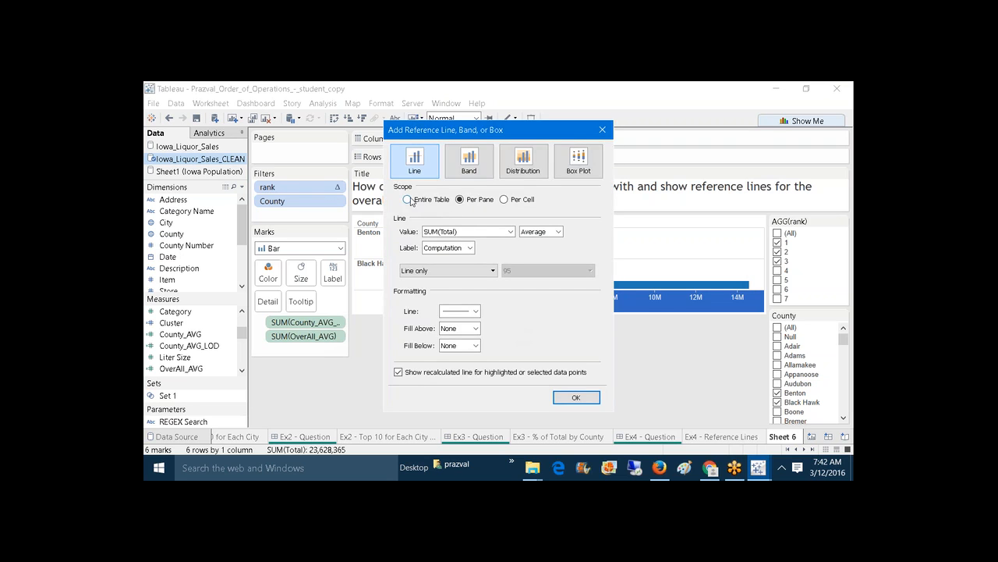
click(409, 200)
click(510, 232)
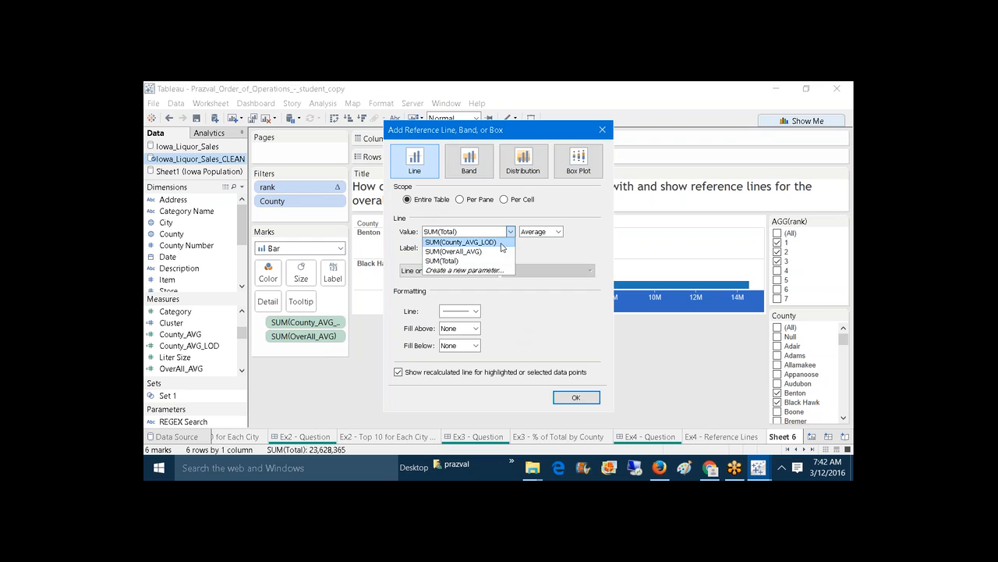
click(500, 251)
click(478, 311)
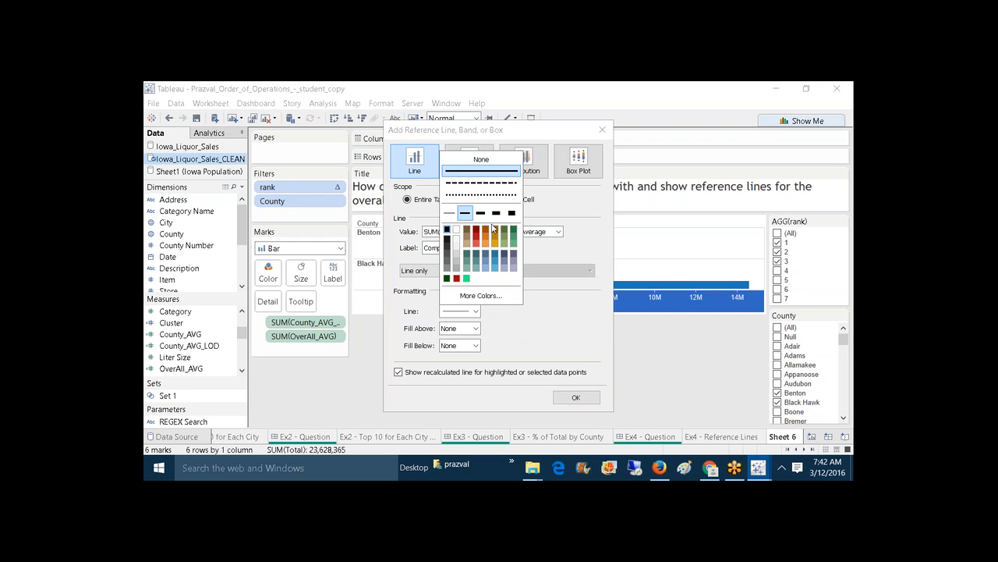
click(496, 231)
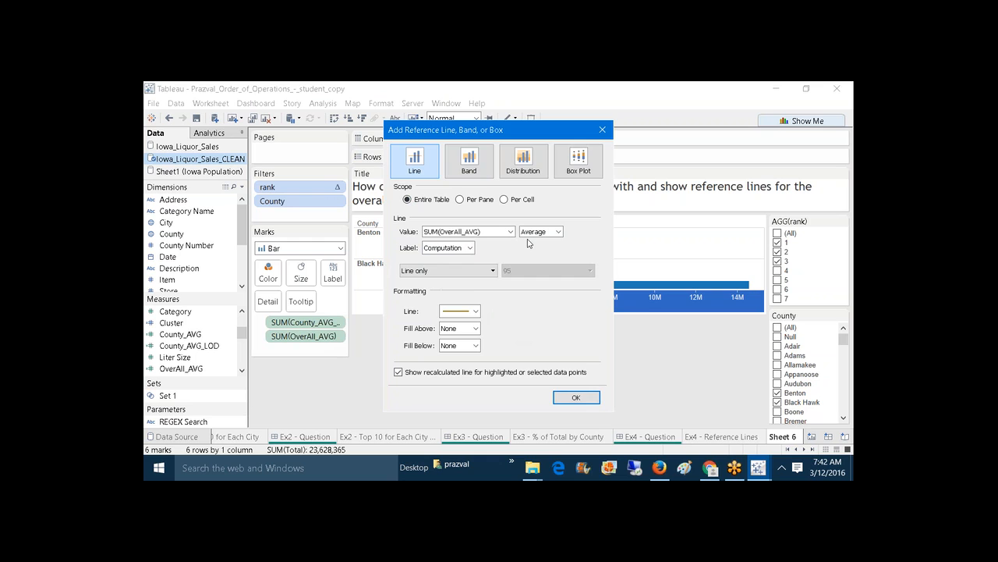
click(469, 247)
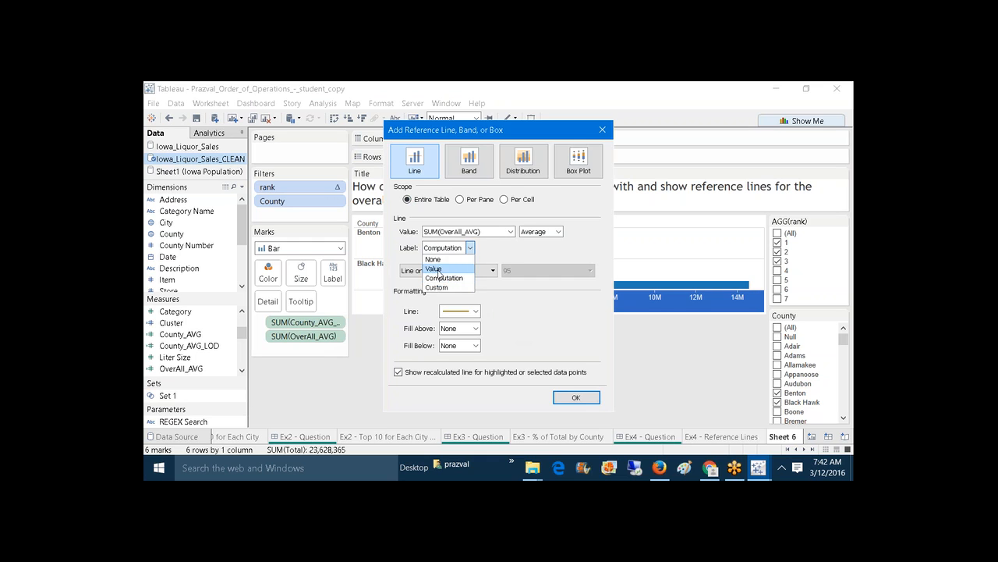
click(434, 268)
click(575, 397)
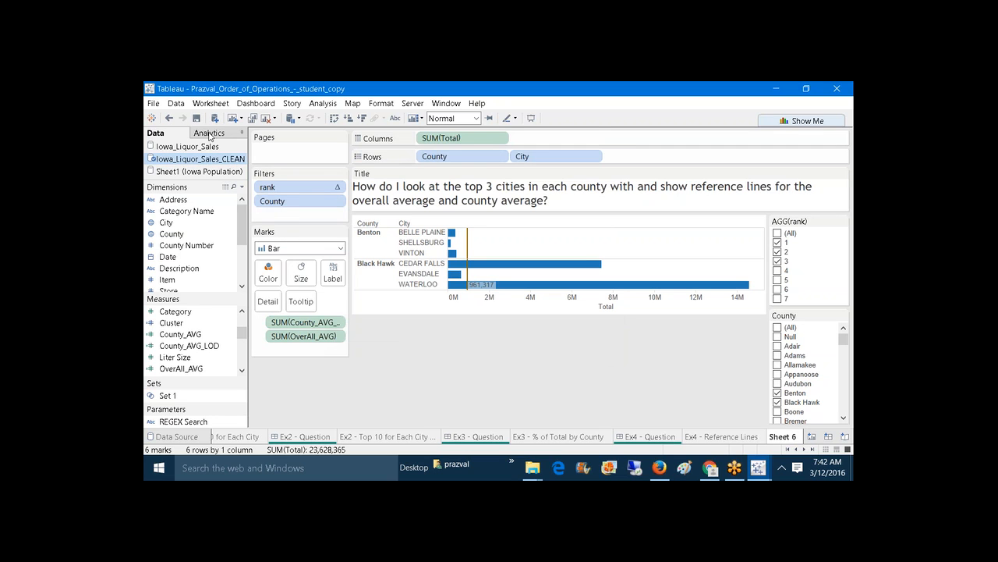
Step: Add a dotted dark red per-pane line at SUM(County_AVG_LOD), labelled with its value
right_click(522, 310)
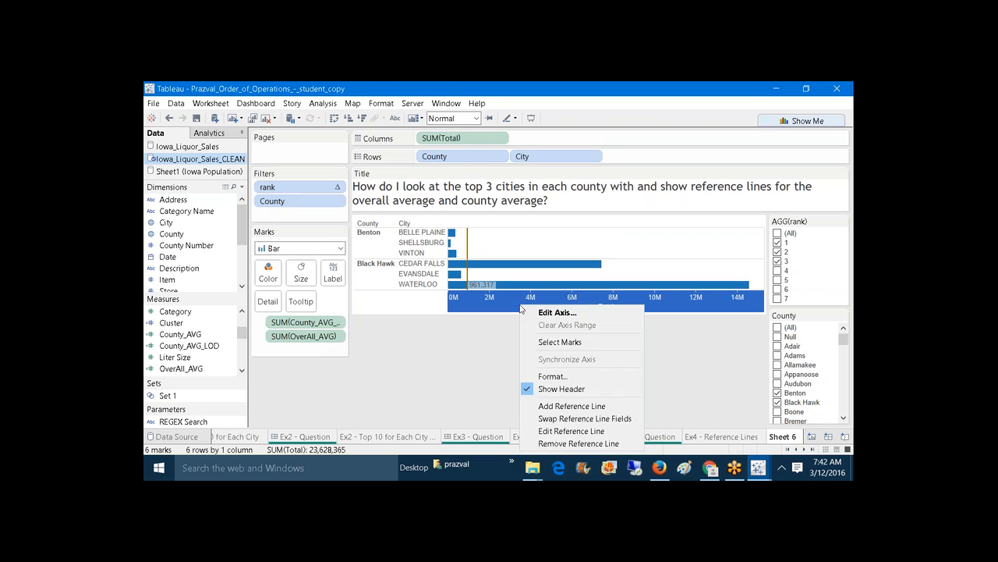
click(564, 406)
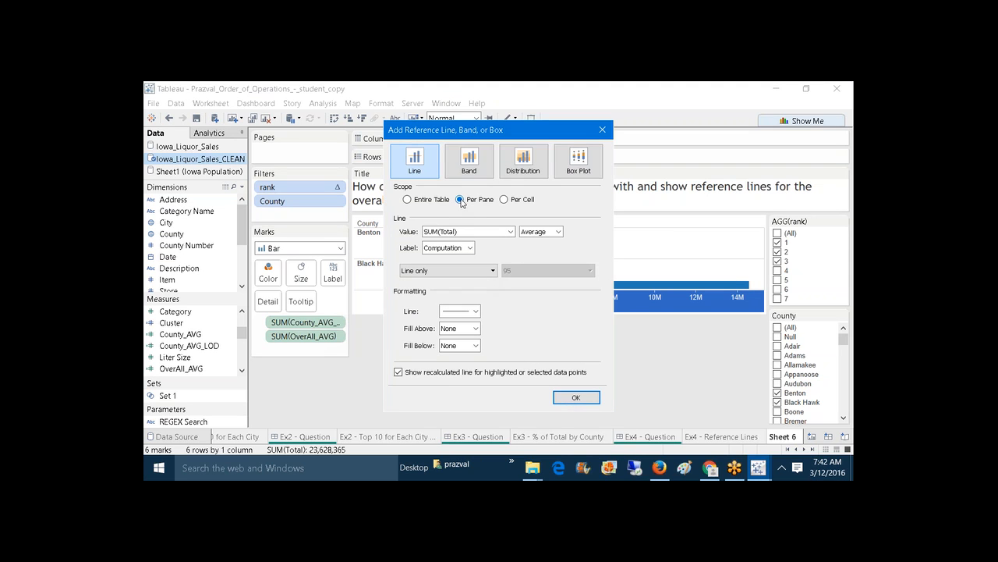
click(510, 232)
click(500, 244)
click(467, 248)
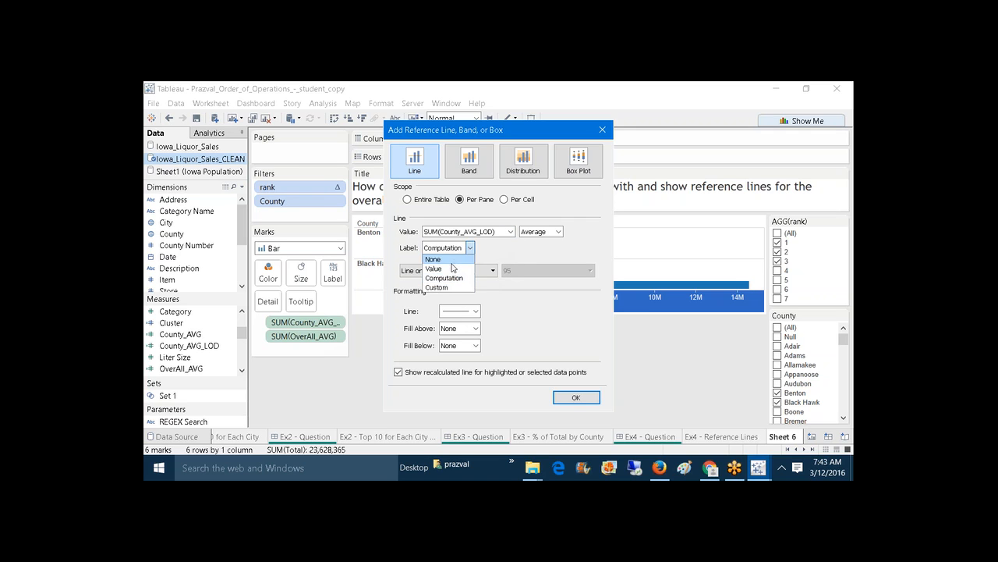
click(455, 270)
click(475, 311)
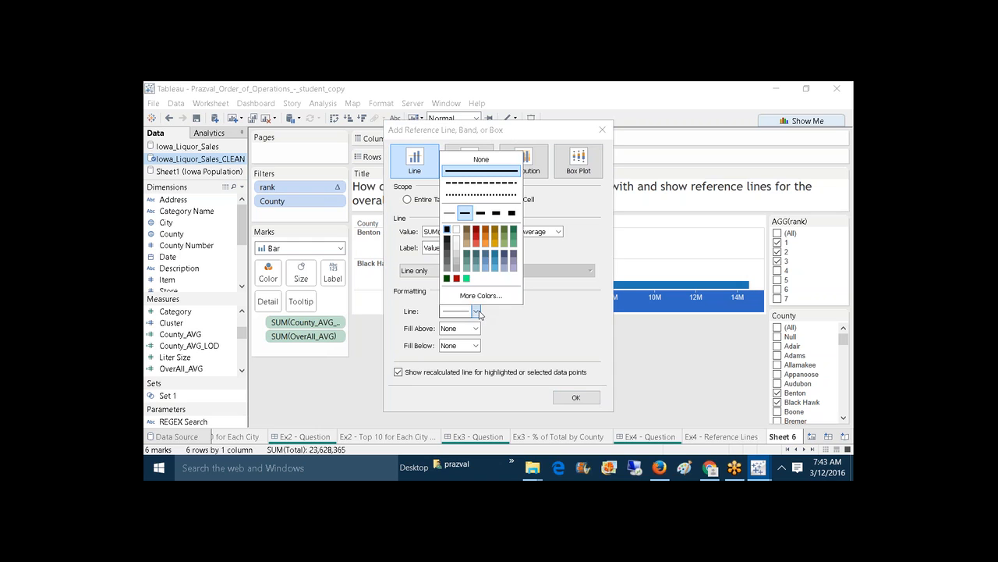
click(491, 195)
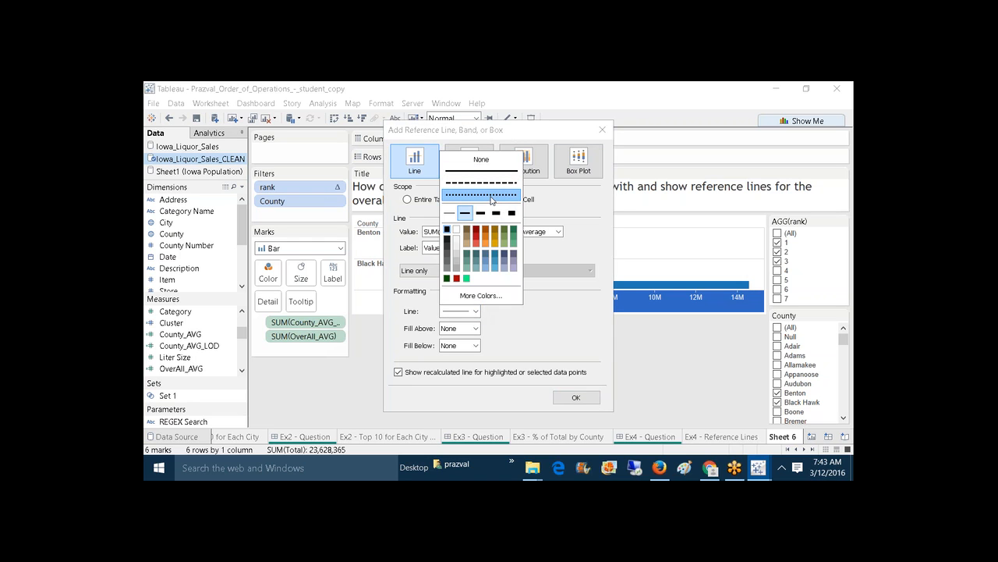
click(476, 229)
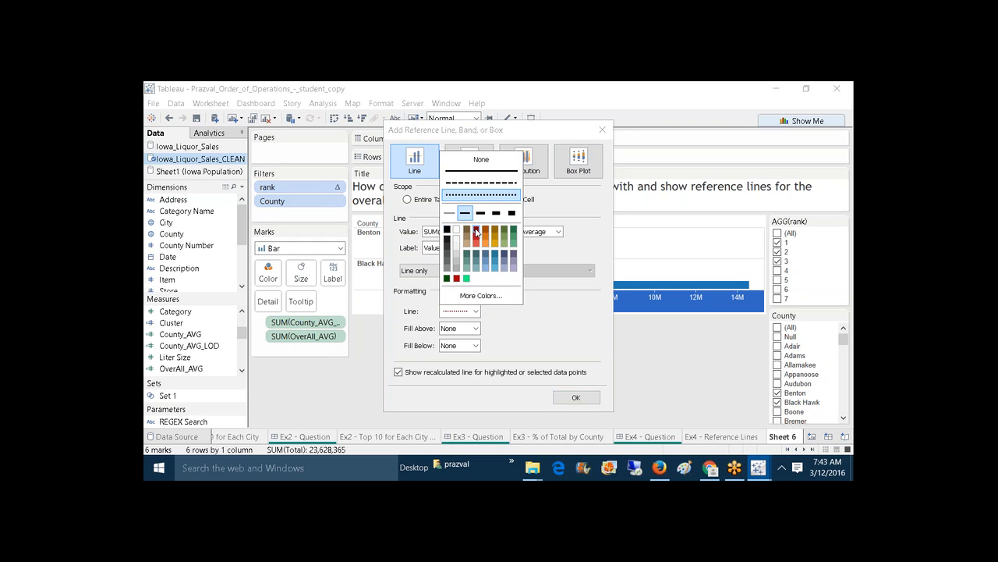
click(549, 331)
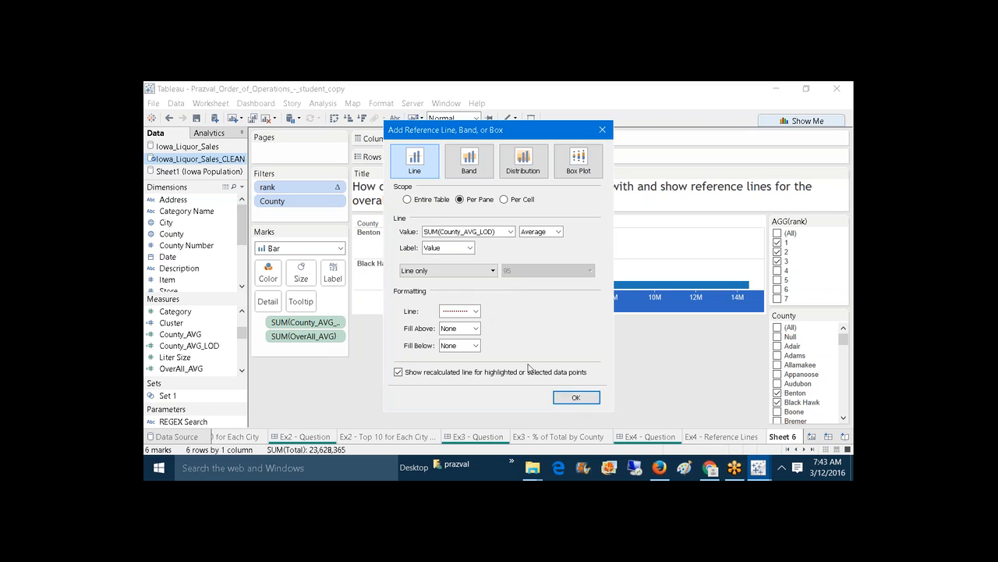
click(574, 398)
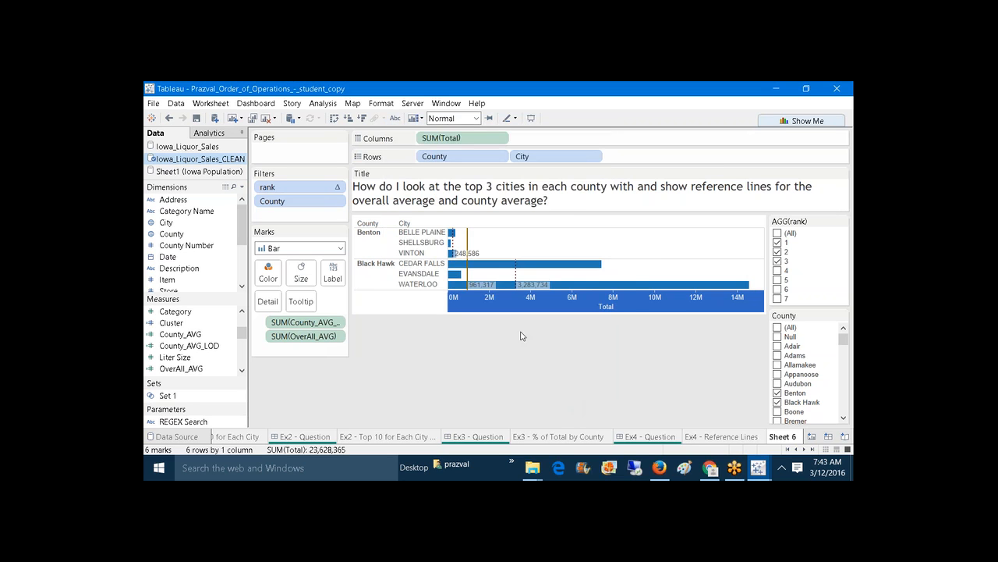
Step: Toggle (All) in the County filter and inspect the chart's per-county reference lines
mouse_move(453, 253)
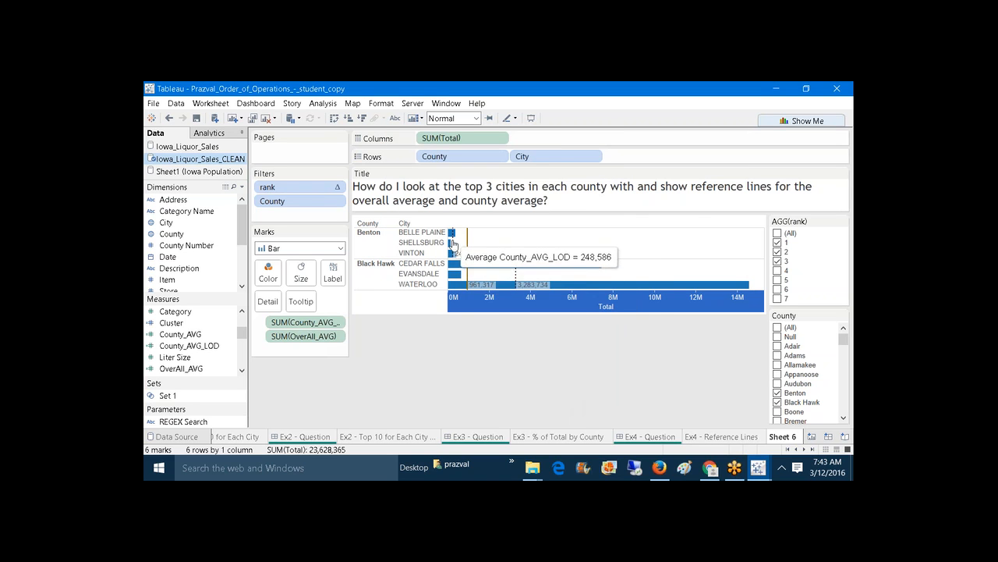
mouse_move(515, 277)
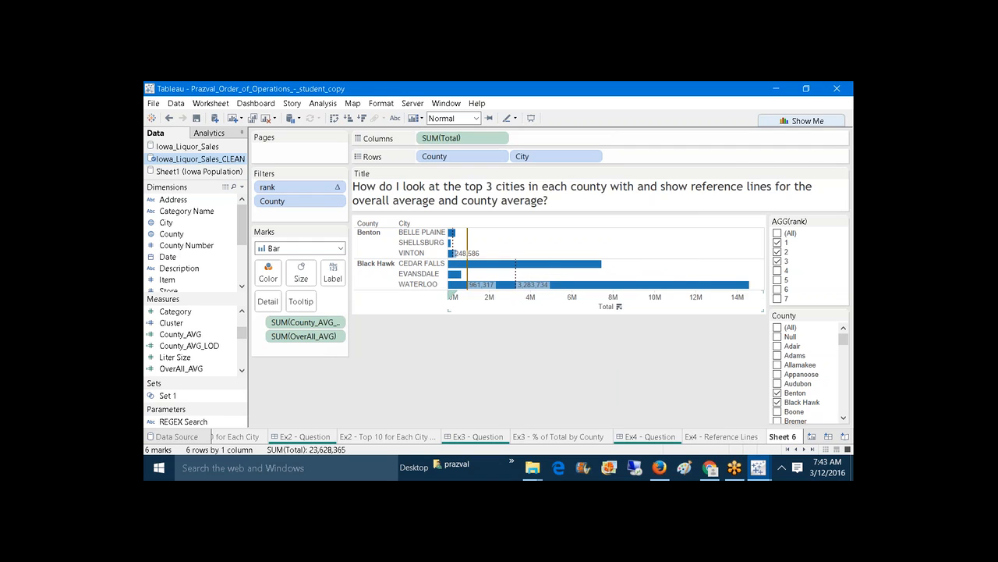
click(777, 327)
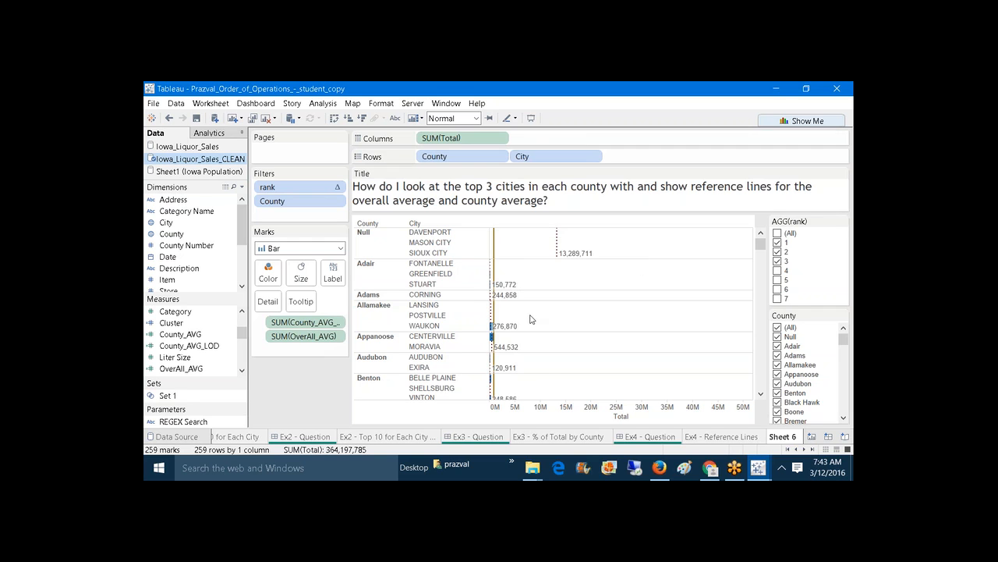
click(761, 395)
mouse_move(503, 362)
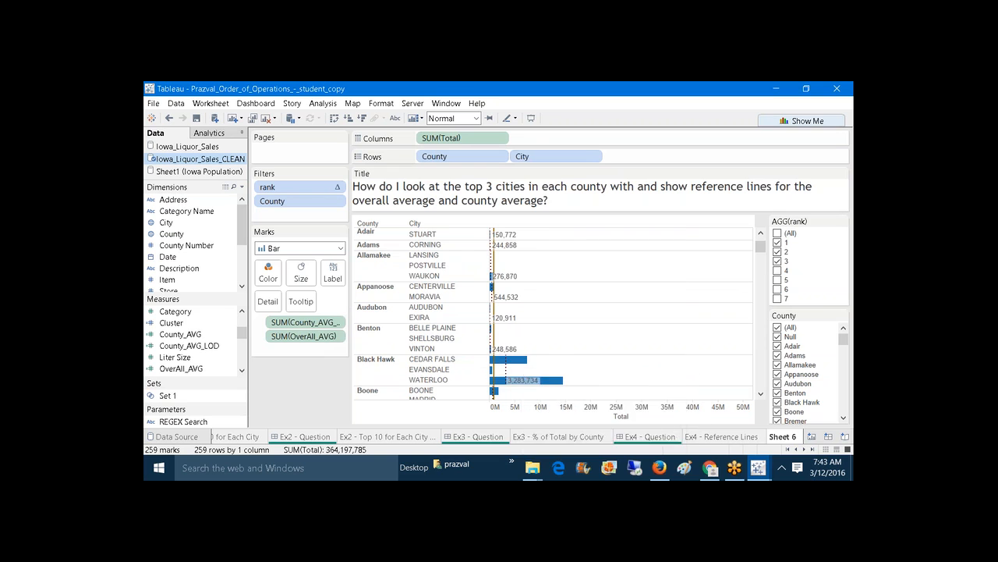
mouse_move(515, 387)
Step: Filter County back to only Benton and Black Hawk
click(777, 327)
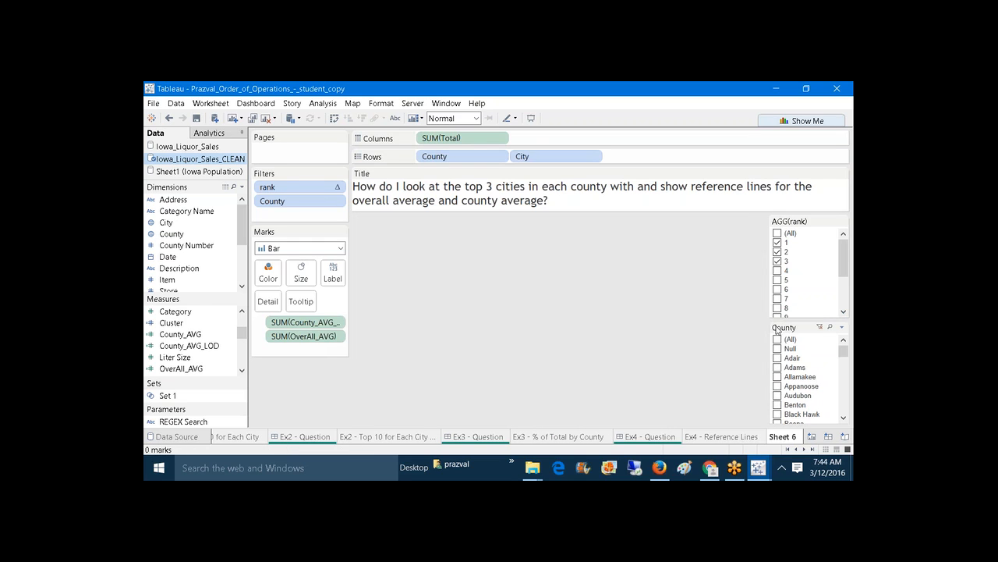
click(777, 414)
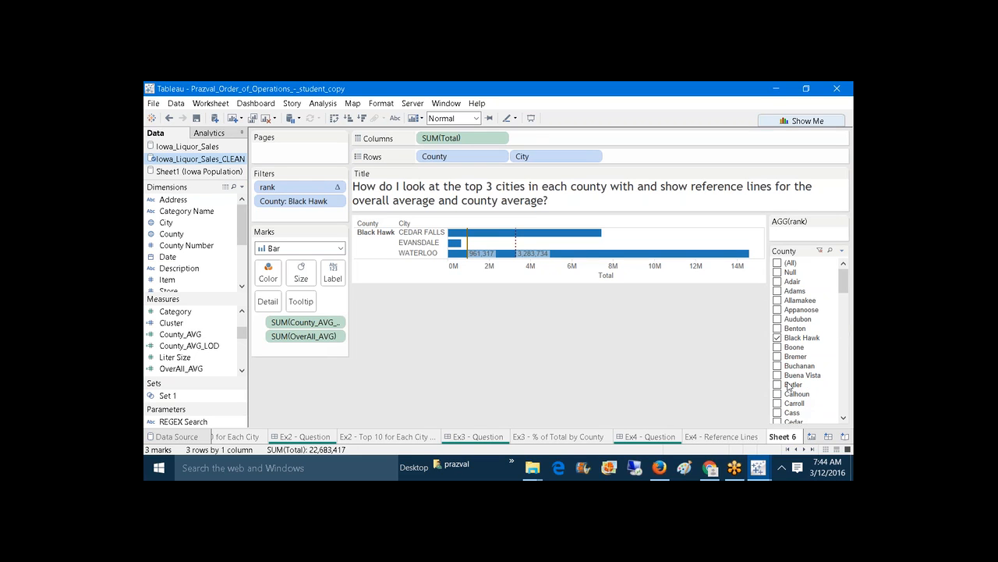
click(776, 328)
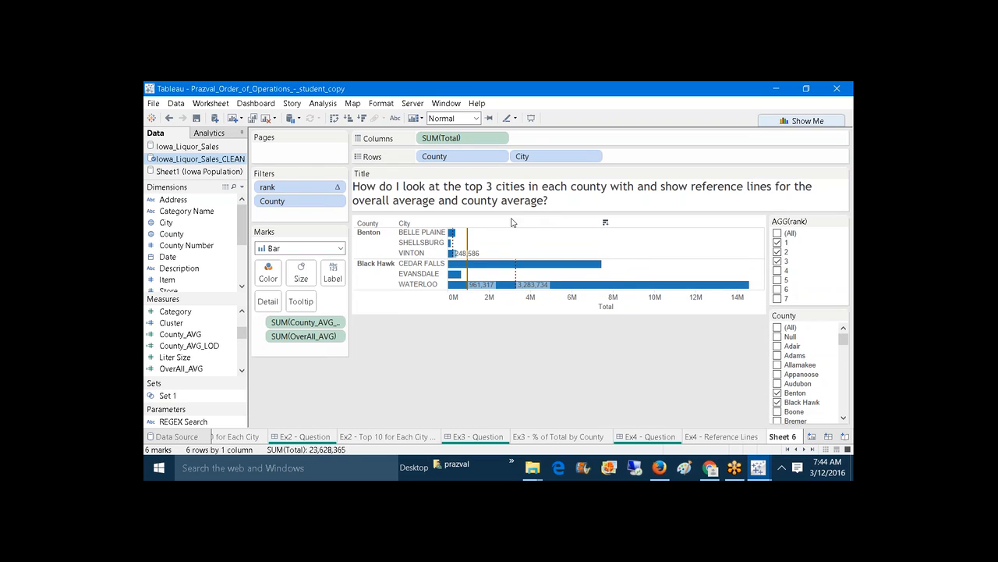
Step: Select the overall and county average reference lines in turn to inspect them
click(467, 240)
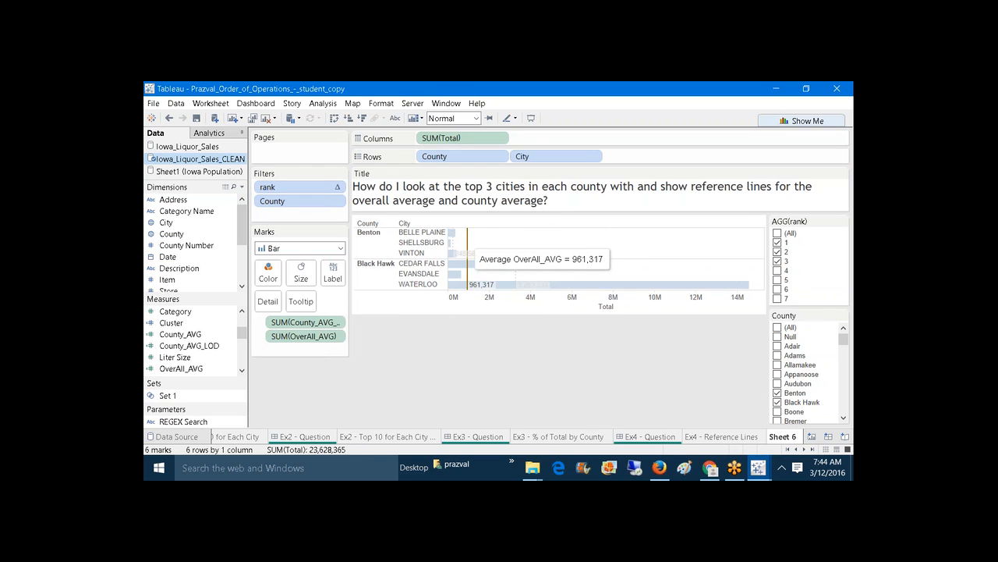
click(458, 246)
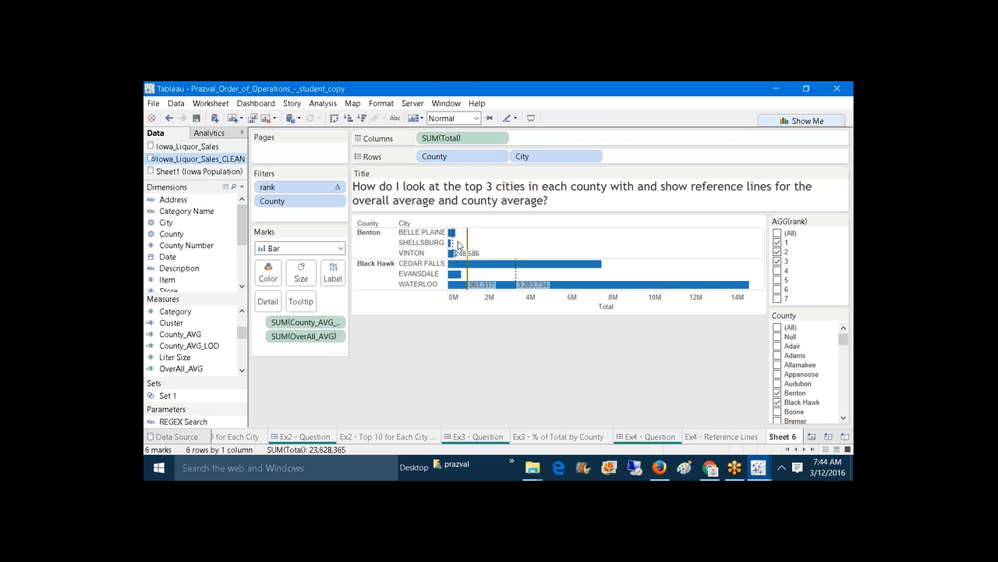
mouse_move(453, 246)
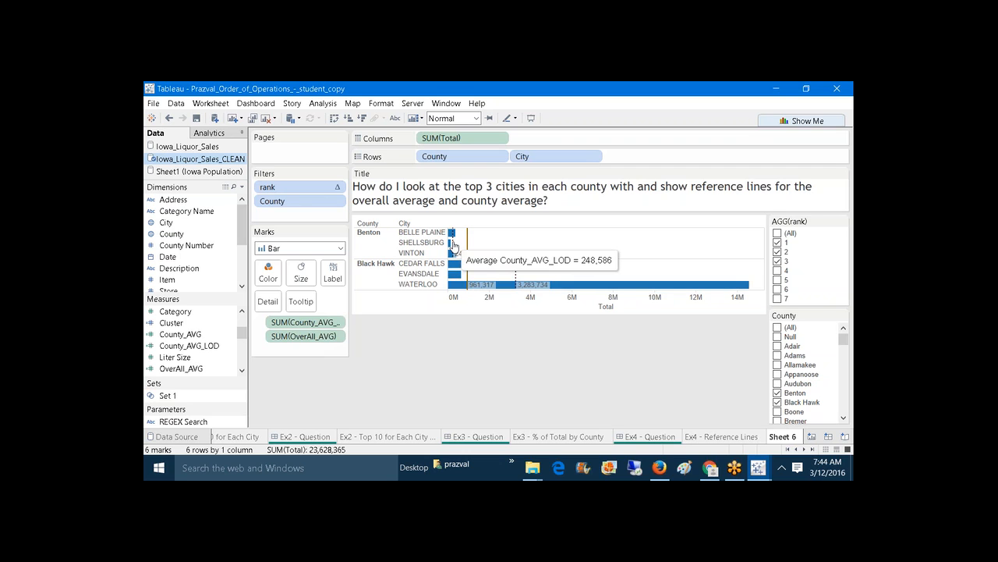
click(453, 246)
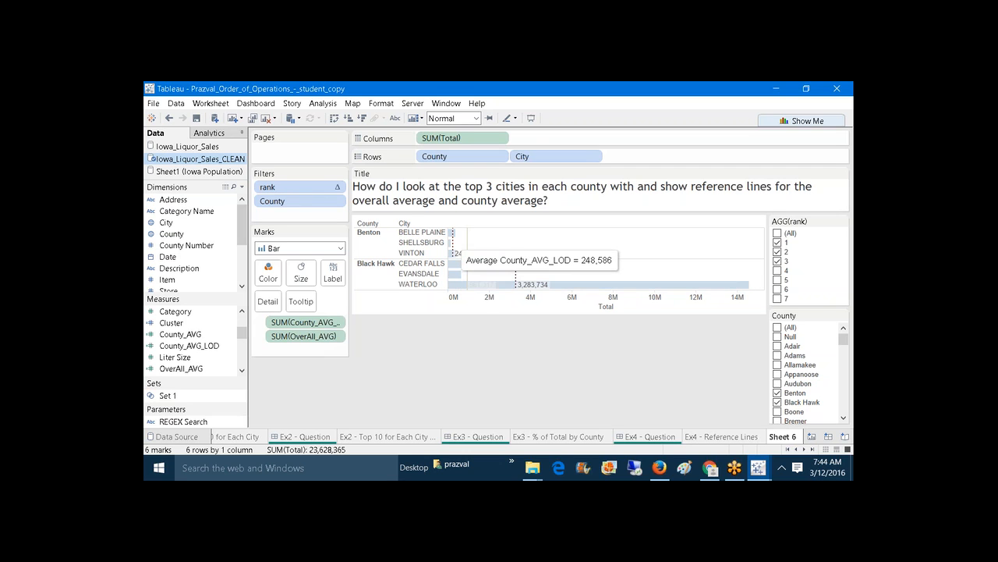
click(486, 324)
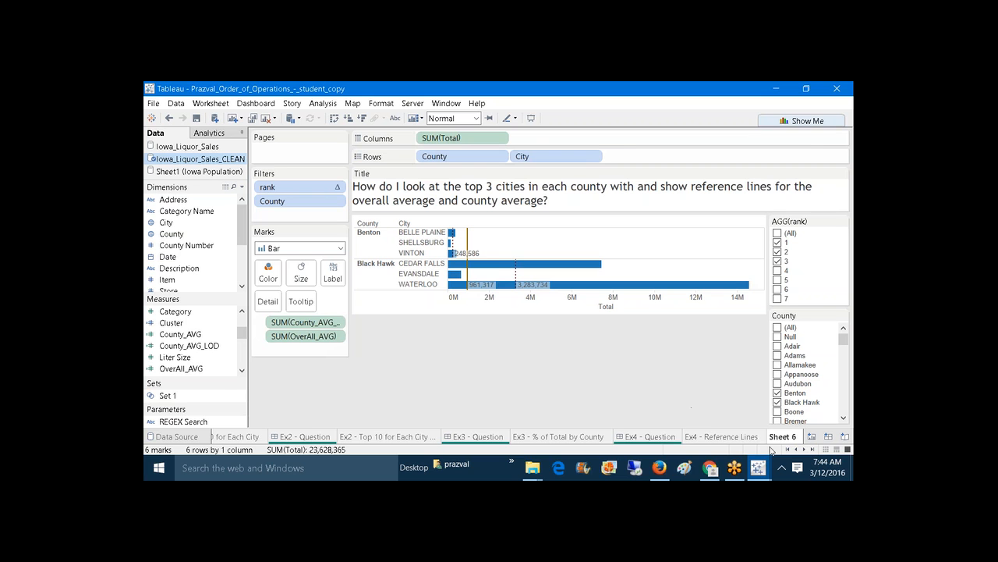
mouse_move(758, 468)
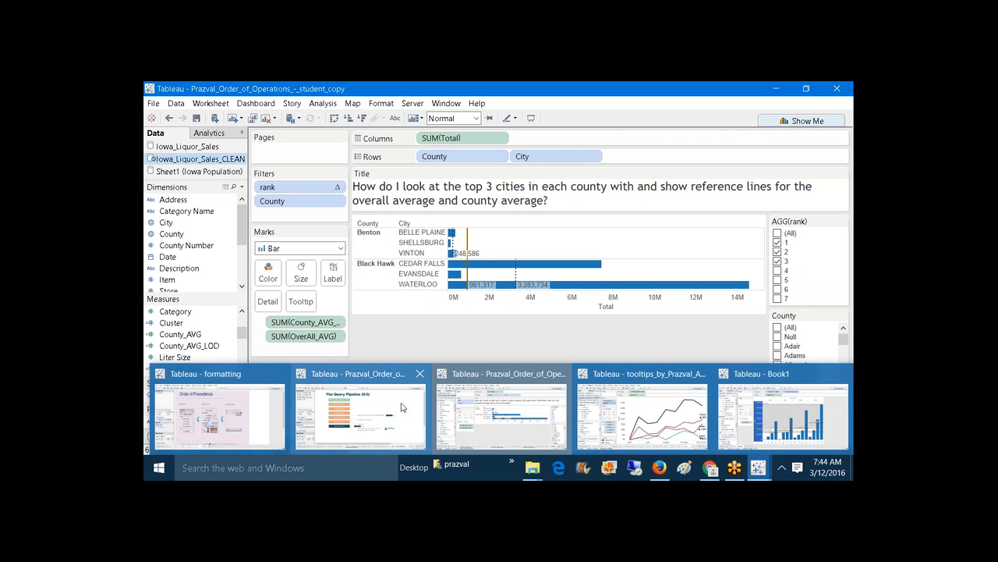
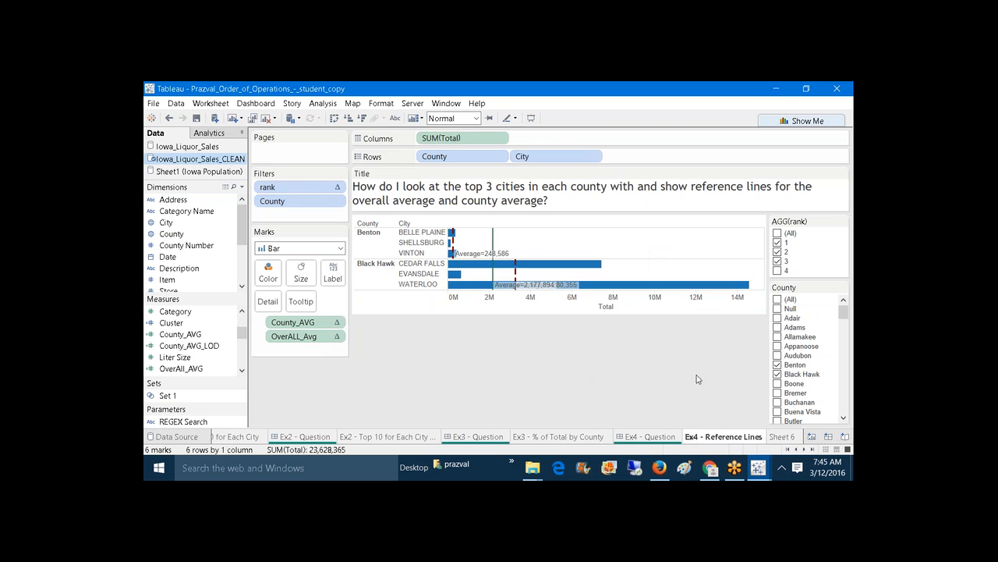
Step: Switch to Sheet 6, showing top-3-city bars for Benton and Black Hawk with average reference lines
click(774, 438)
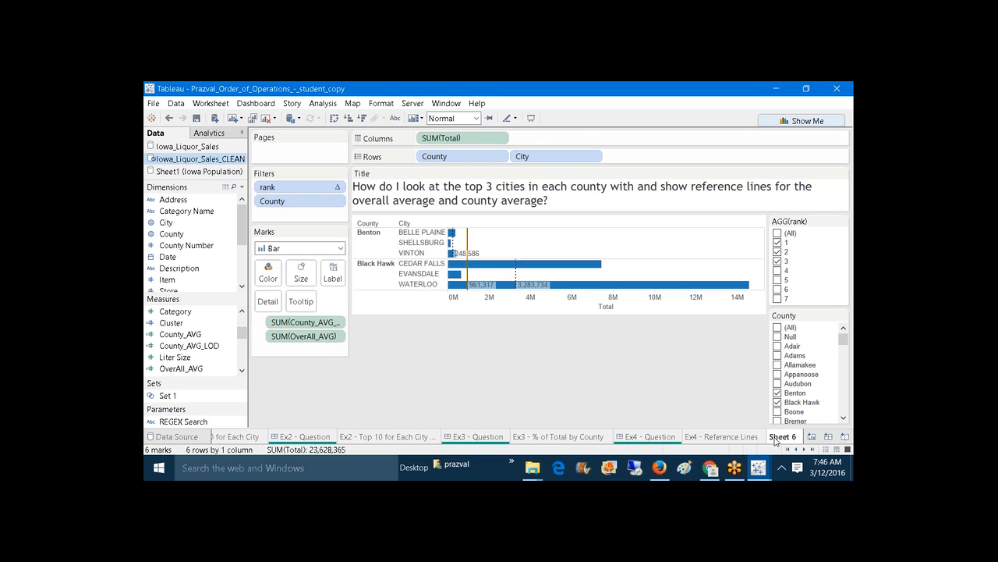
Step: Drop County_AVG and OverAll_AVG from the view and add County_AVG_LOD to Columns beside Total
click(525, 308)
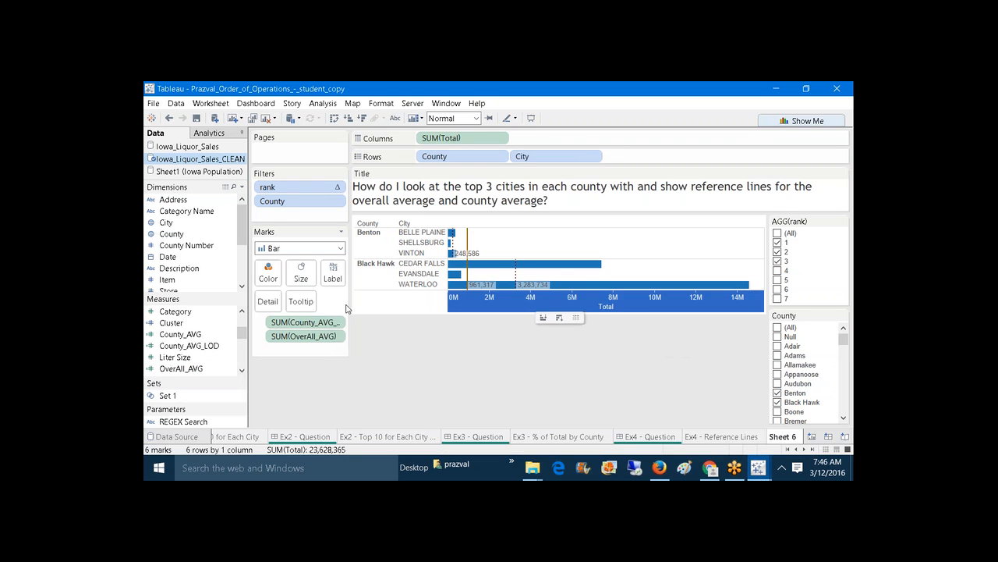
drag(304, 321, 355, 402)
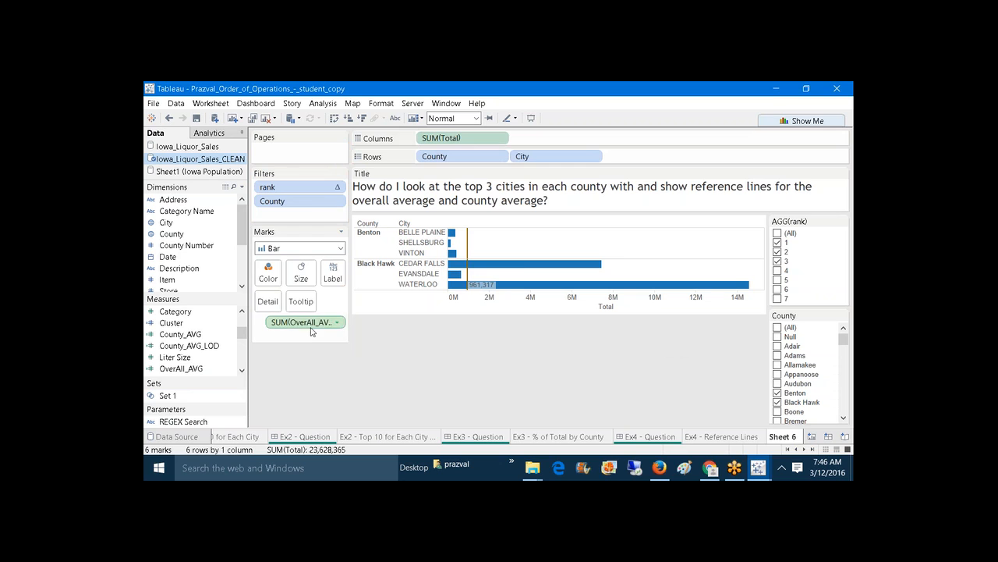
drag(310, 332, 334, 392)
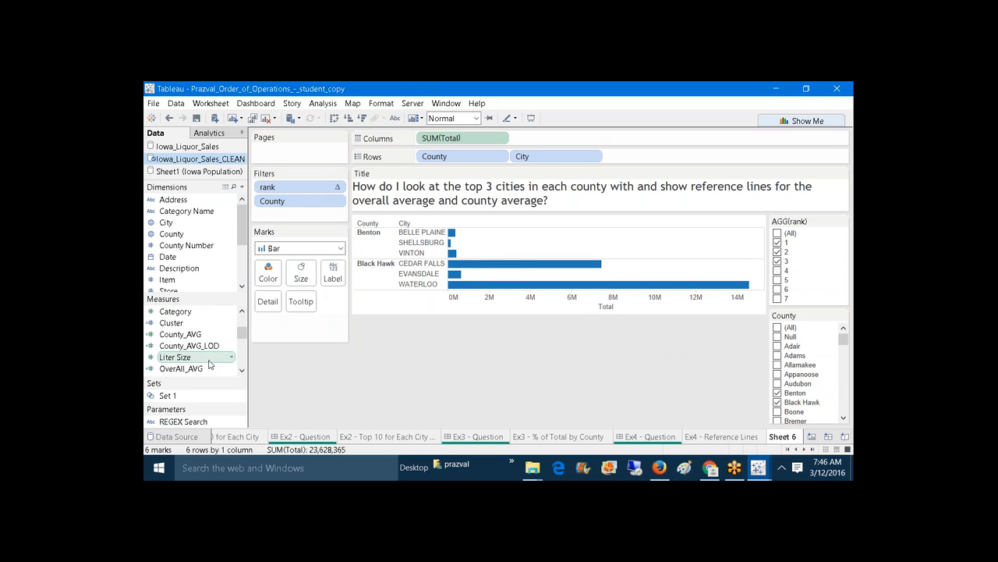
drag(198, 369, 575, 221)
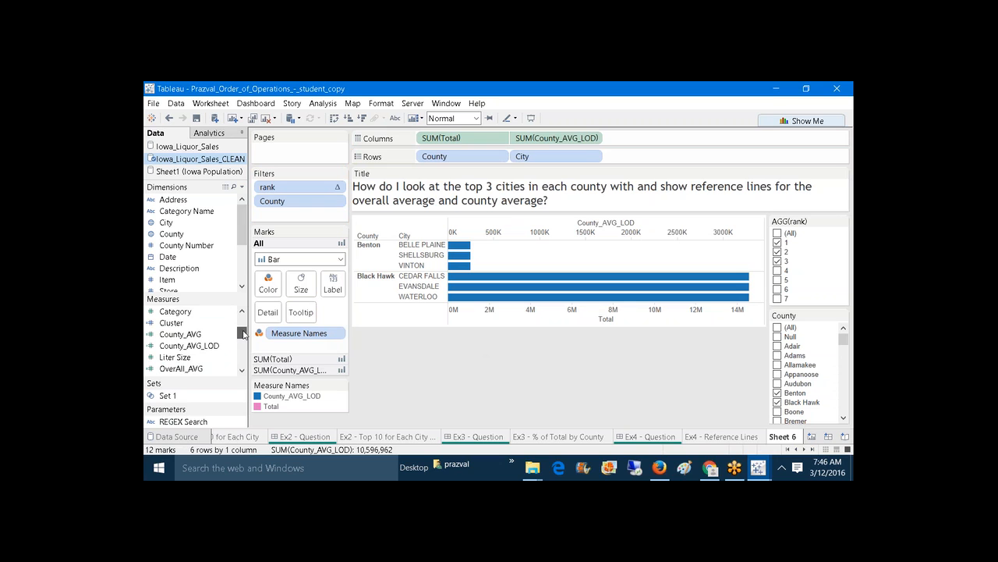
Step: Drop OverallAvg_LOD onto the County_AVG_LOD axis so both averages share Measure Values
drag(243, 334, 243, 338)
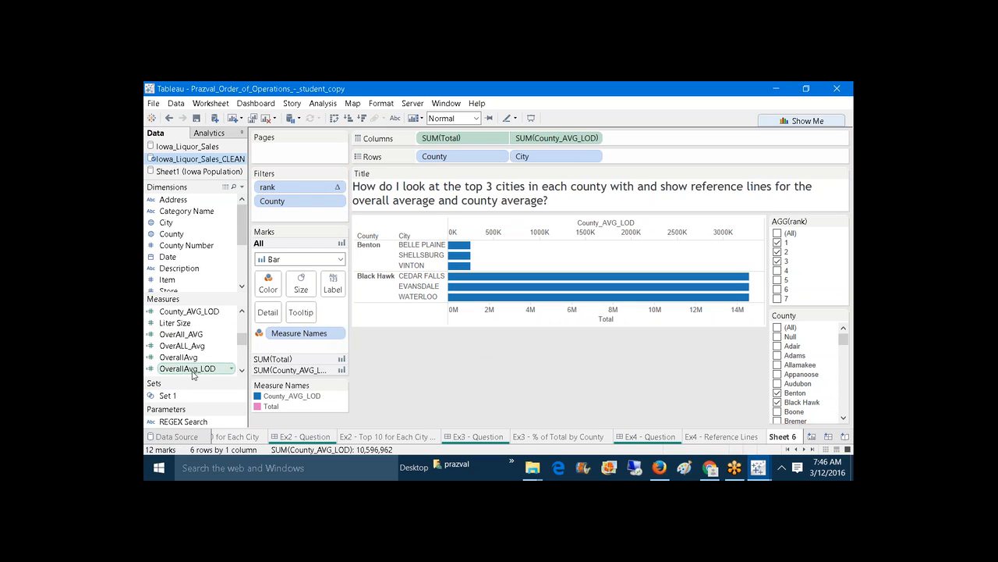
drag(191, 368, 614, 228)
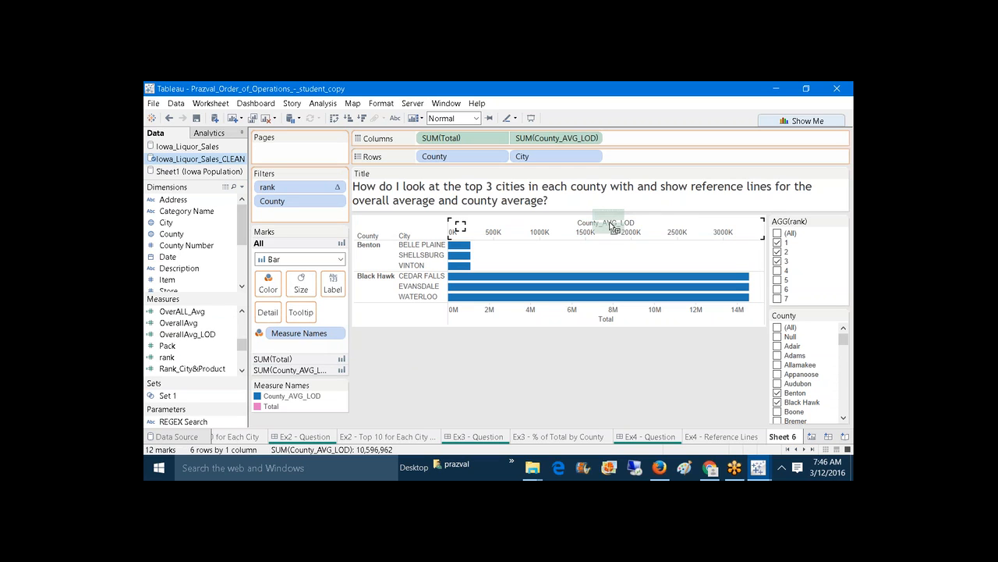
drag(614, 228, 611, 226)
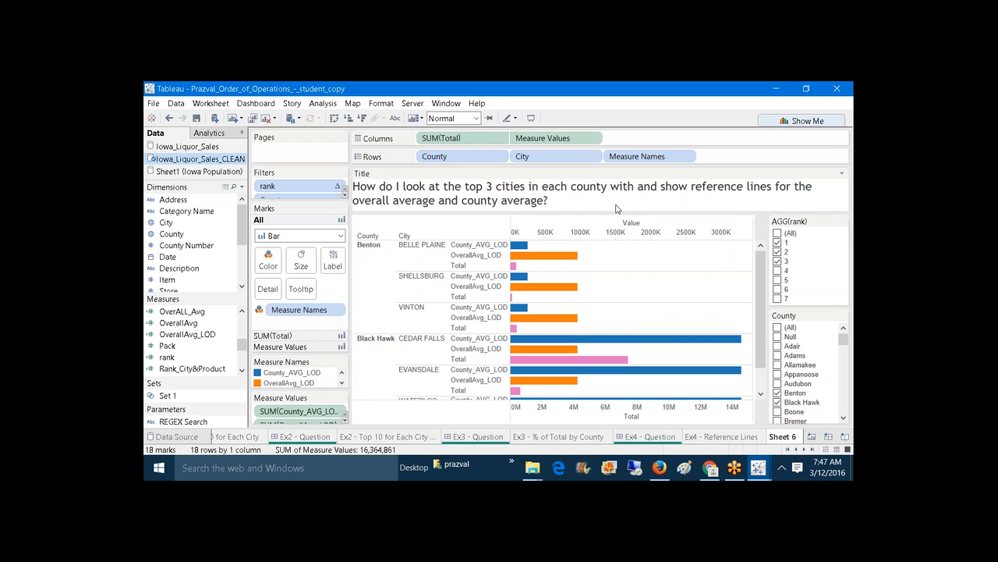
Step: Take Measure Names off Rows and keep SUM(Total) drawn as bars
click(527, 142)
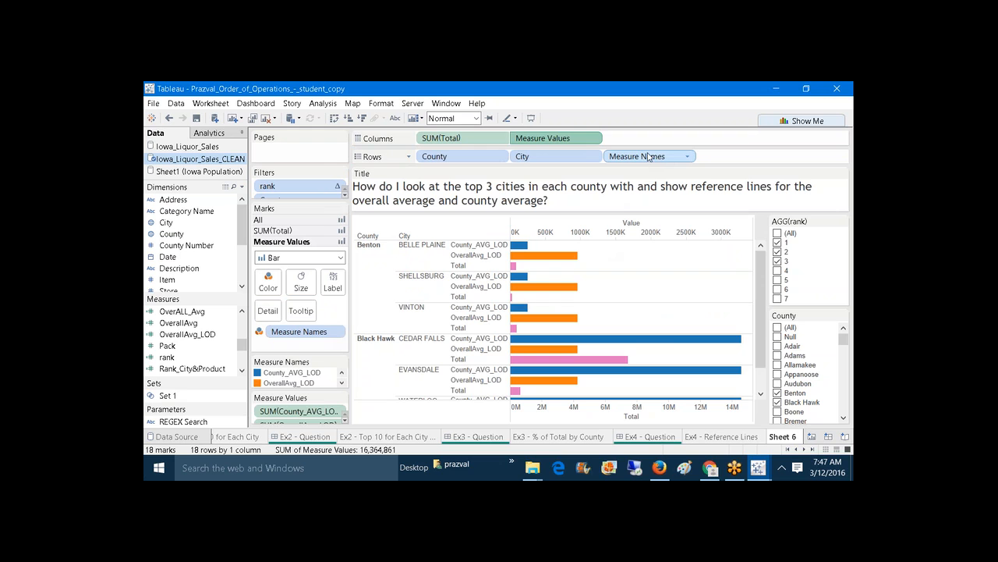
drag(648, 156, 708, 74)
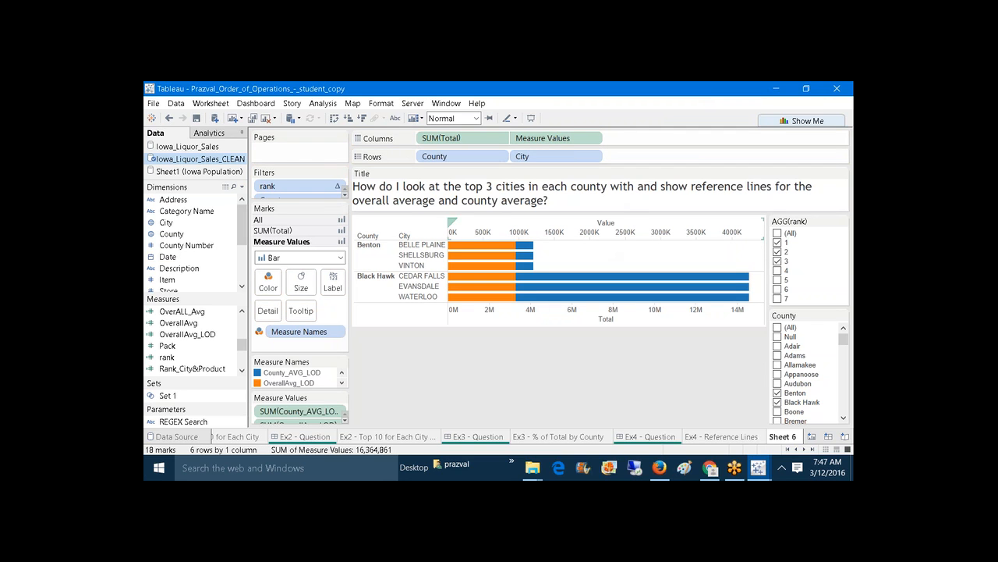
click(288, 231)
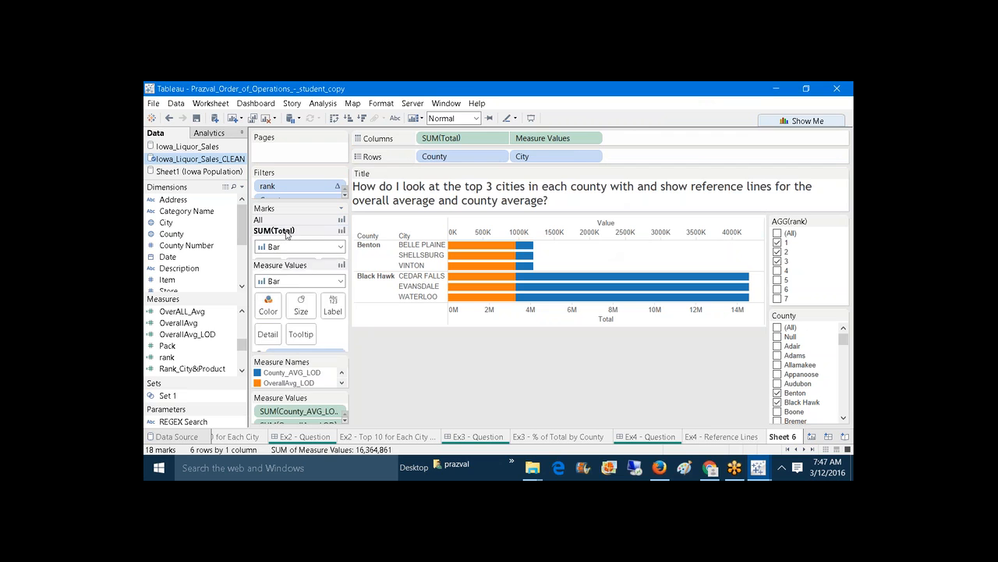
click(340, 247)
click(299, 274)
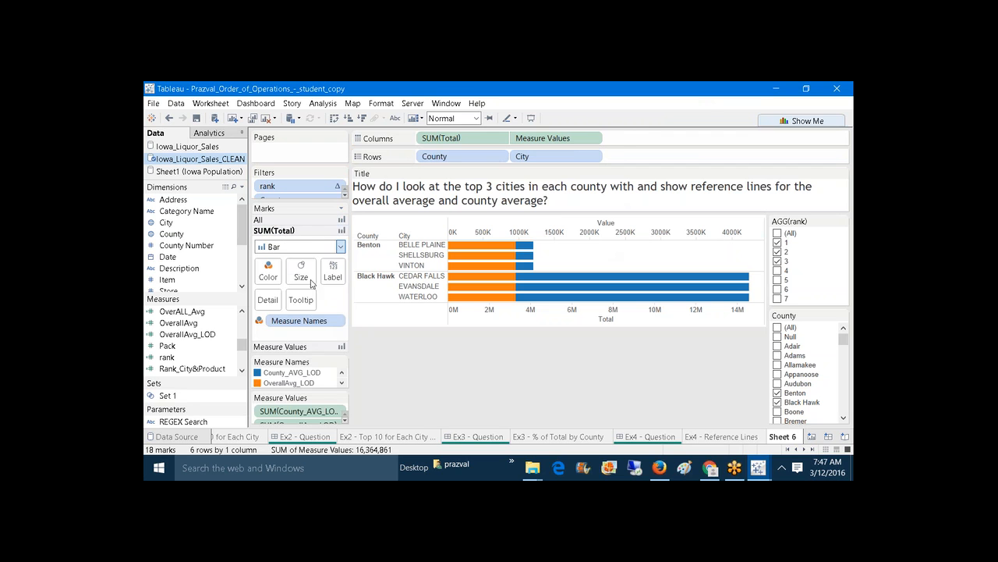
Step: Set the Measure Values mark type to Line so the averages appear as ticks
click(308, 348)
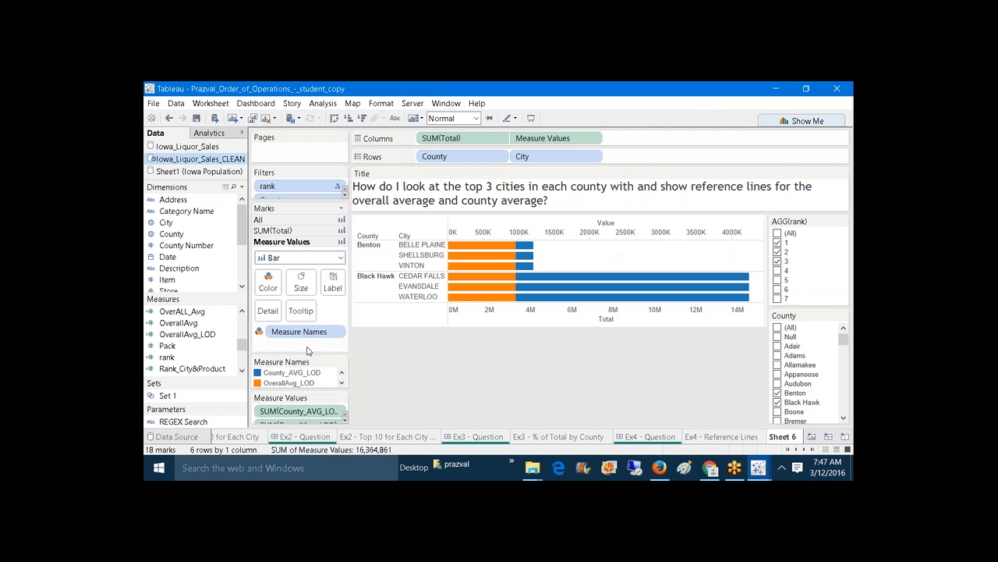
click(340, 258)
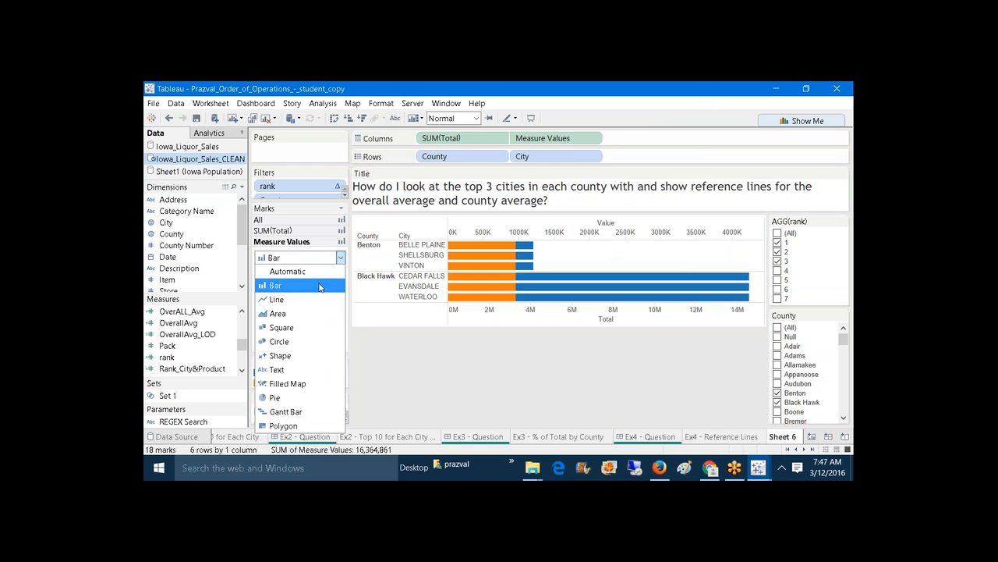
click(312, 299)
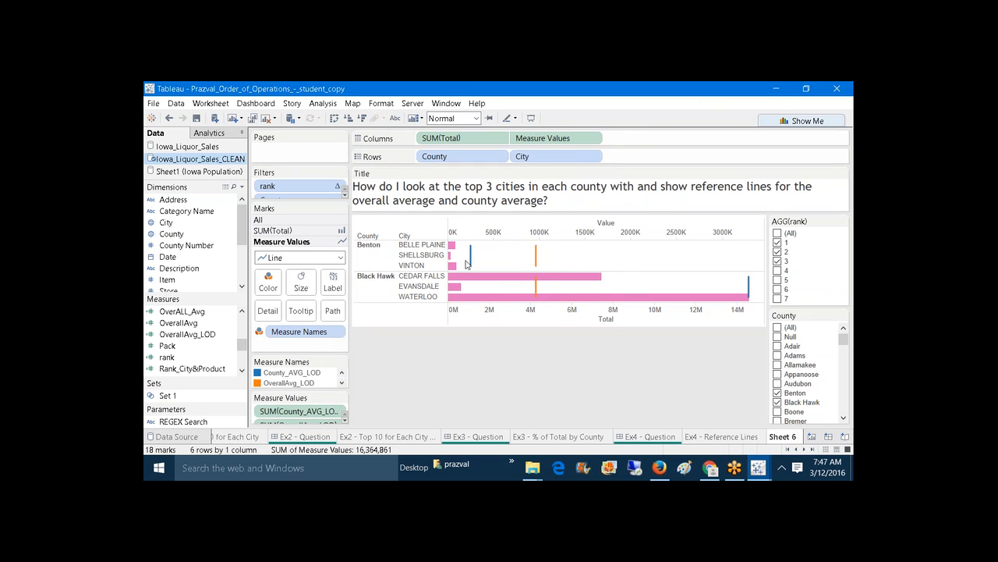
mouse_move(471, 258)
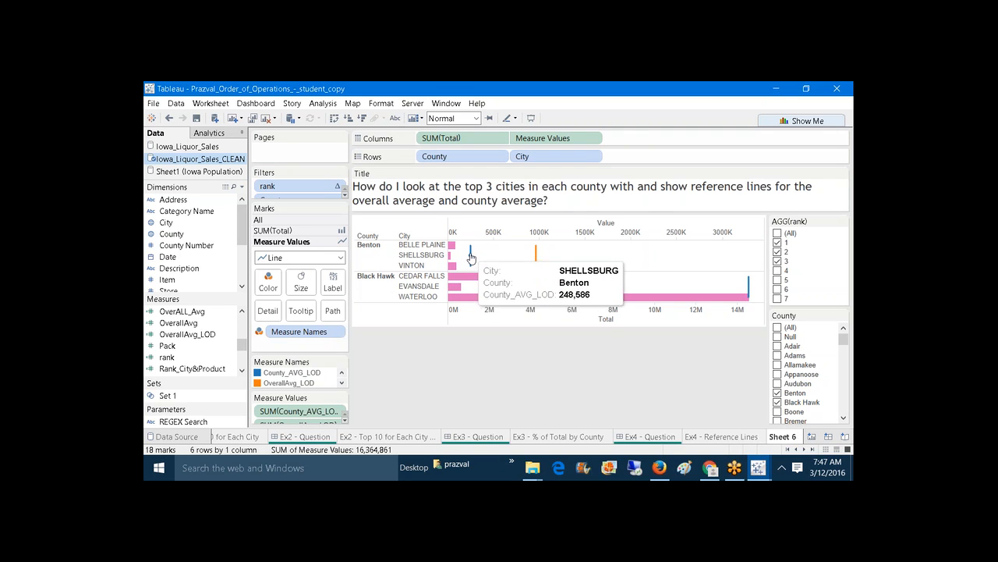
mouse_move(535, 256)
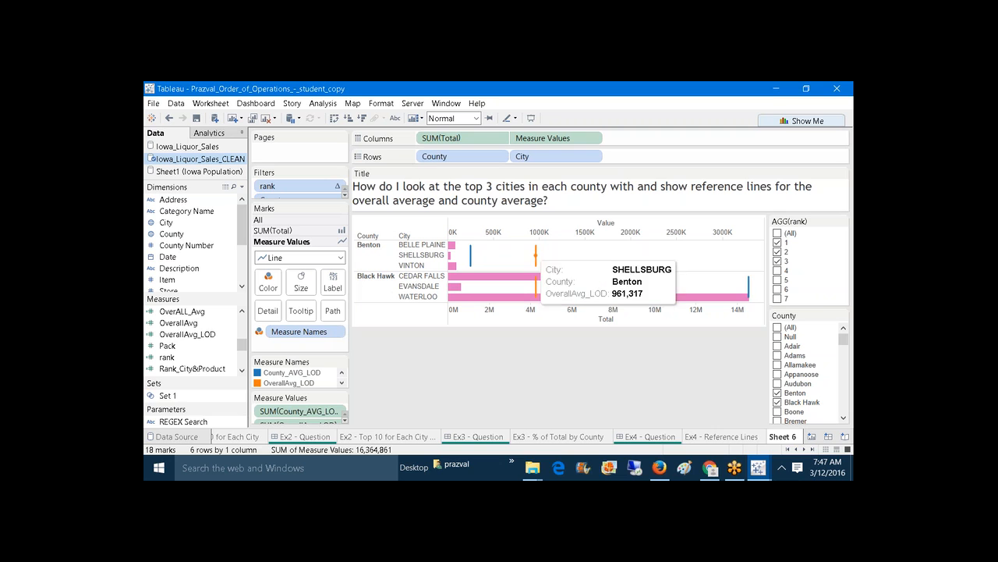
click(536, 287)
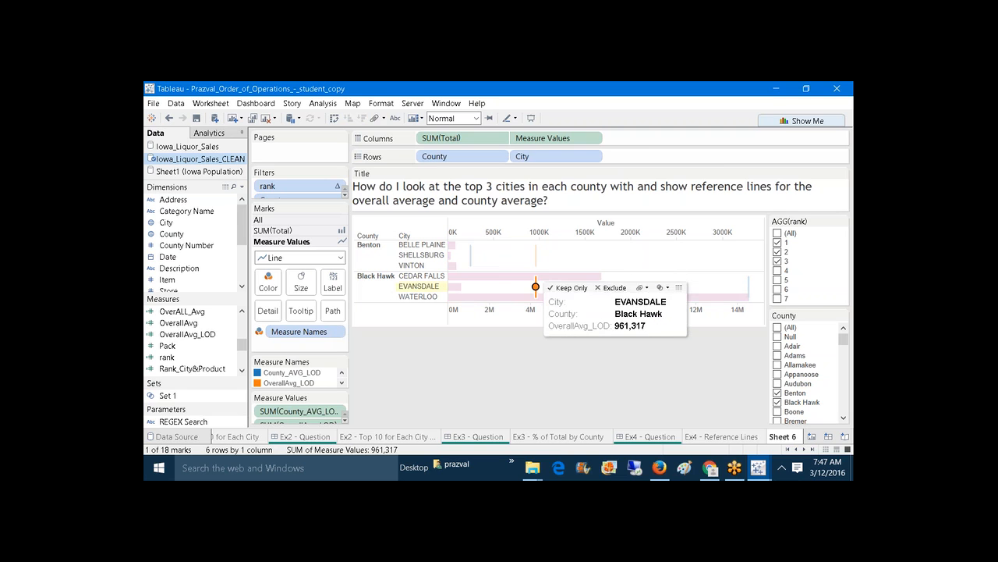
click(544, 358)
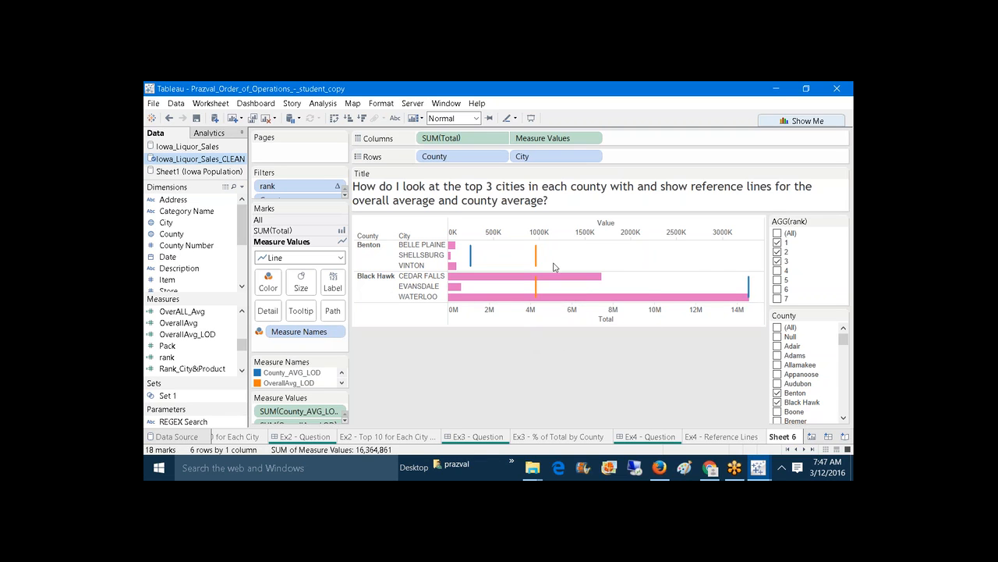
Step: Synchronize the averages axis with the Total axis so both run 0M–14M
mouse_move(553, 276)
mouse_move(749, 287)
right_click(662, 226)
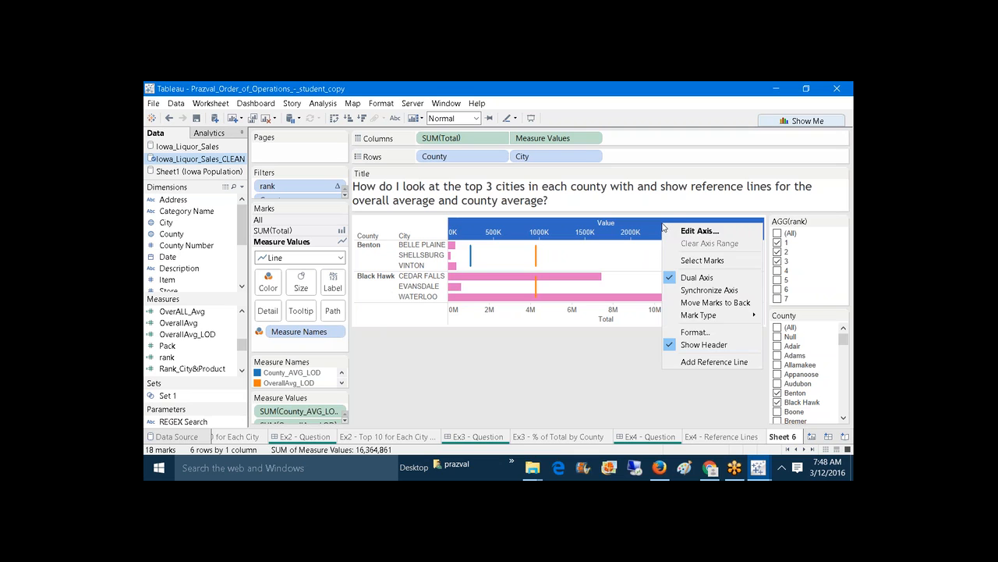
click(695, 290)
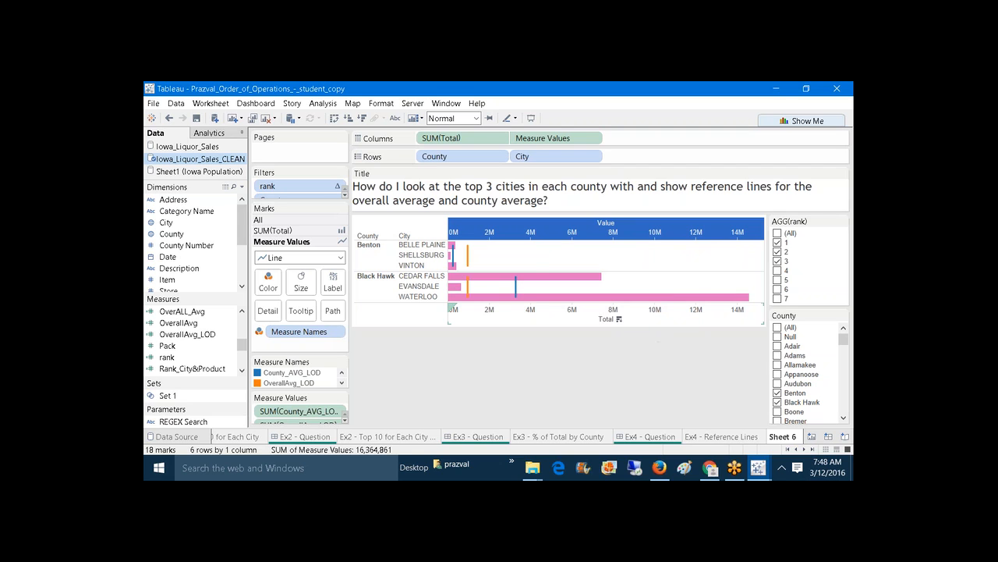
click(480, 382)
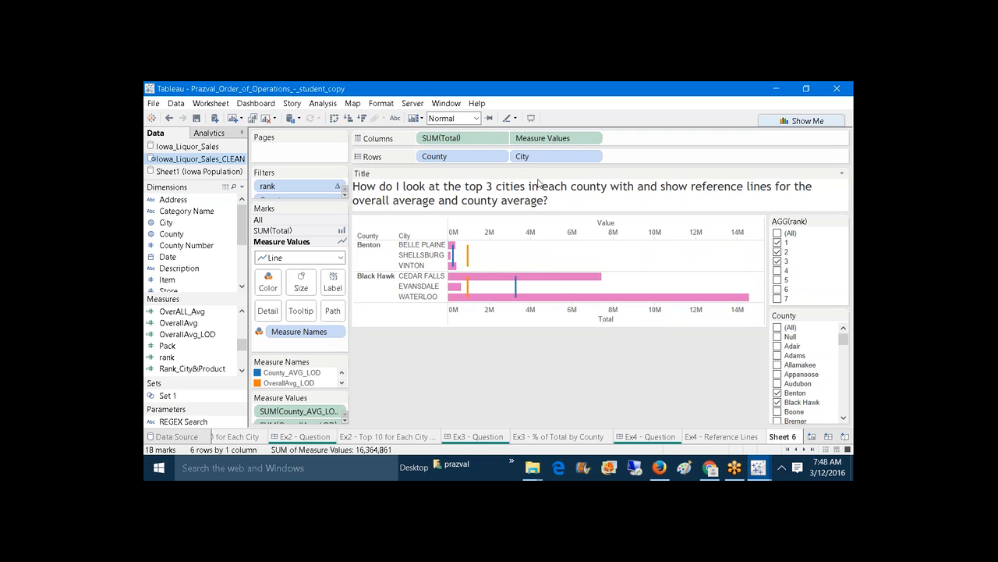
Step: Clear Measure Values and Measure Names, re-add OverallAvg_LOD and County_AVG_LOD to Columns, unsplit rows
drag(546, 138, 541, 344)
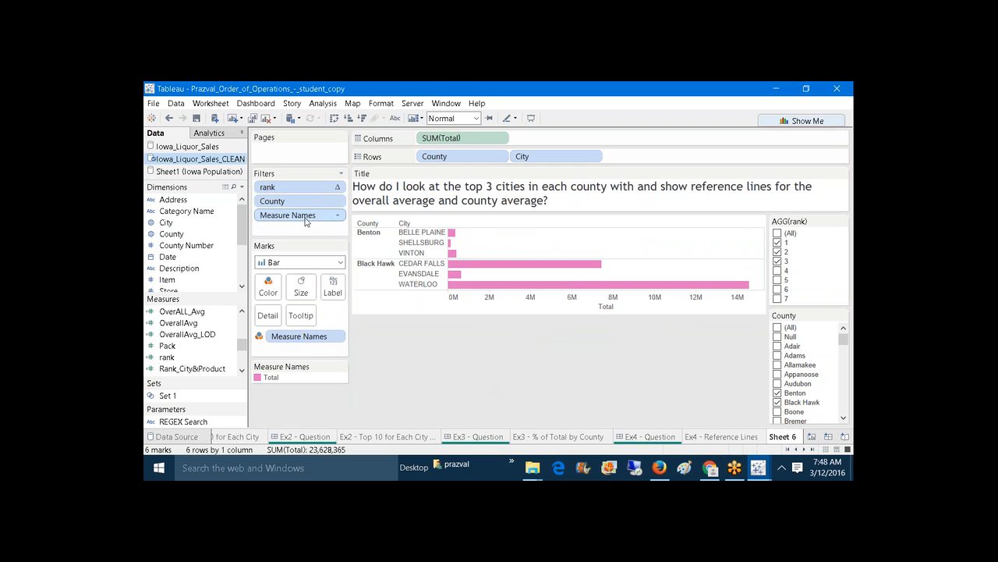
drag(288, 214, 361, 352)
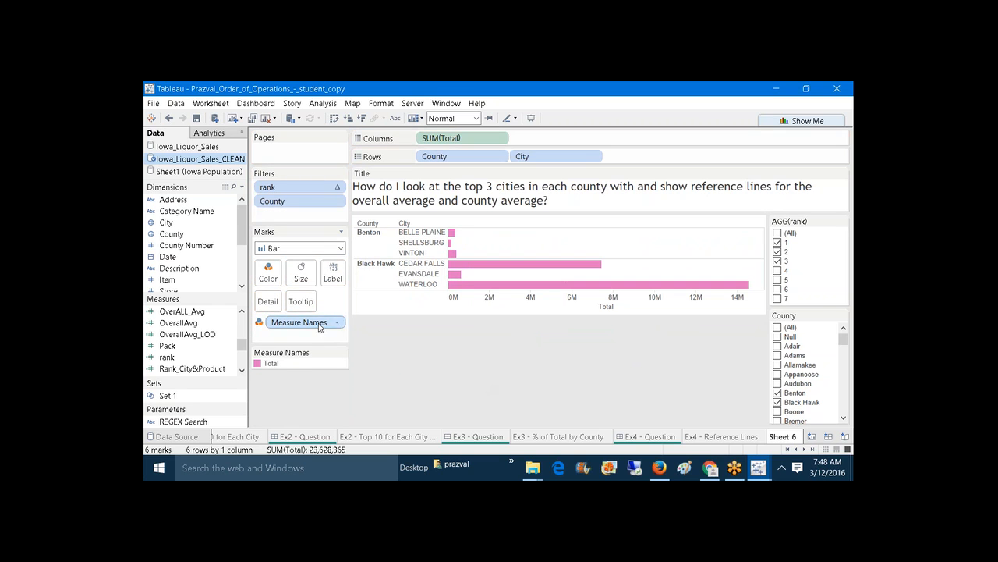
drag(318, 327, 416, 407)
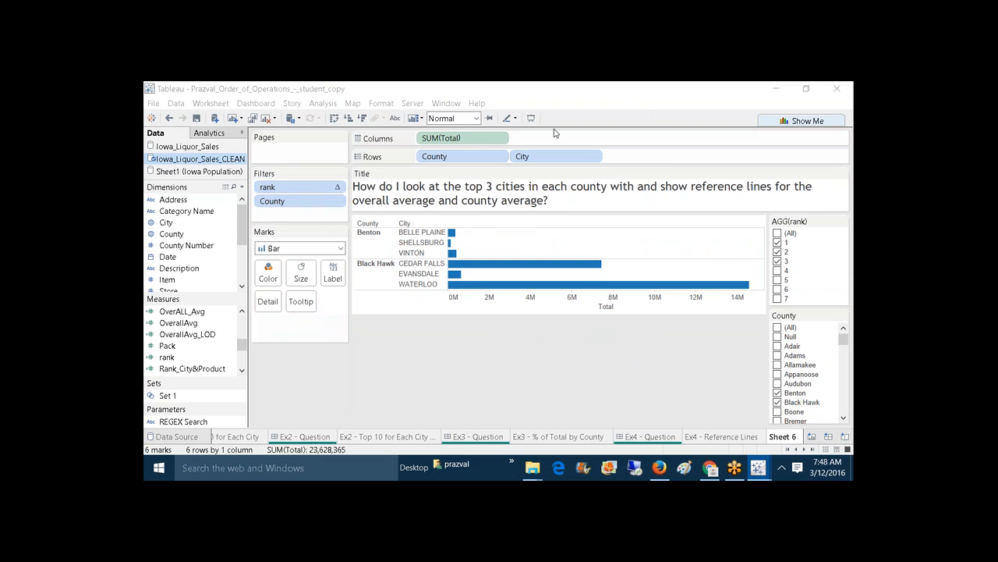
drag(185, 337, 619, 218)
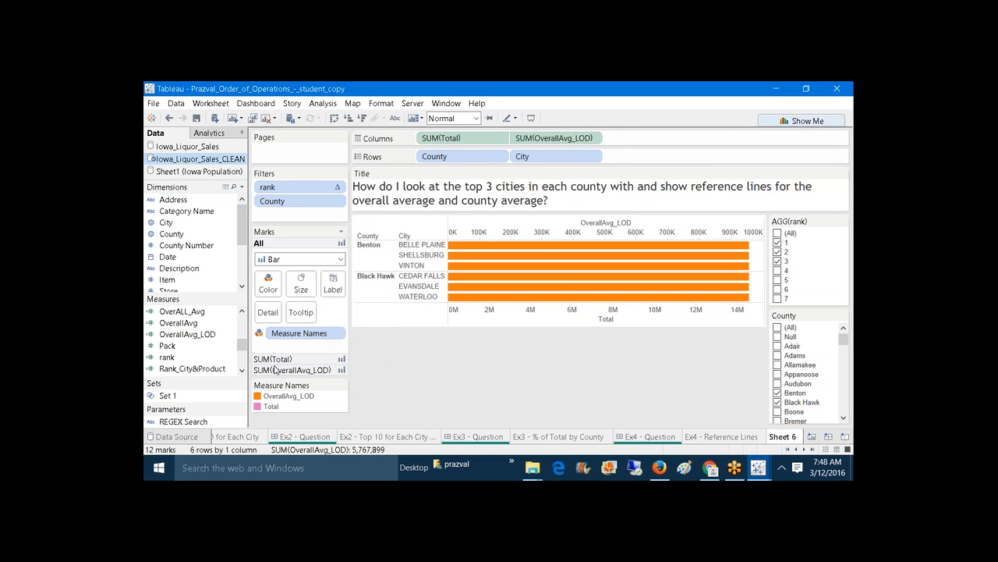
drag(244, 352, 596, 229)
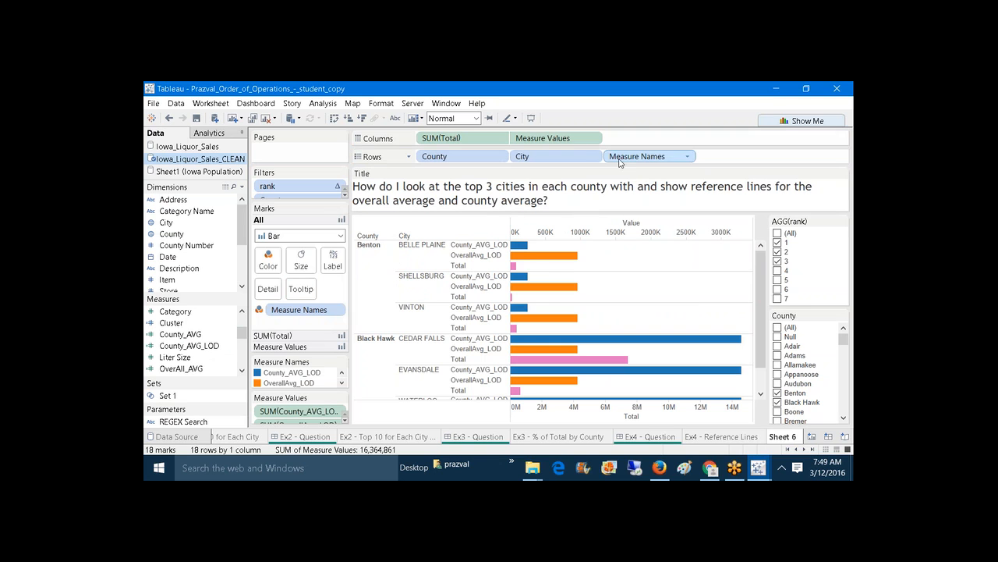
drag(621, 156, 733, 94)
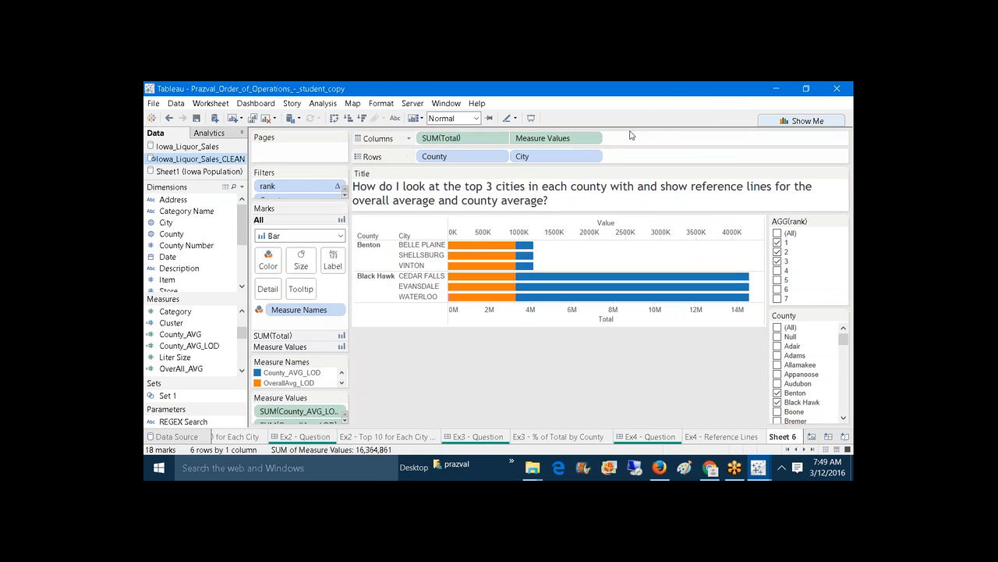
Step: Set the average measures' mark type to Line over the Total bars
click(320, 348)
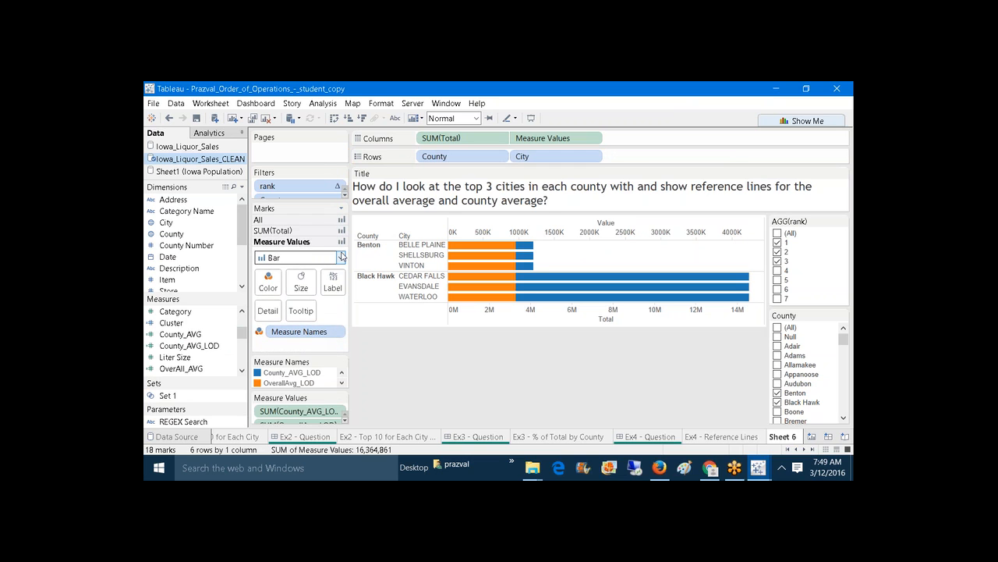
click(341, 256)
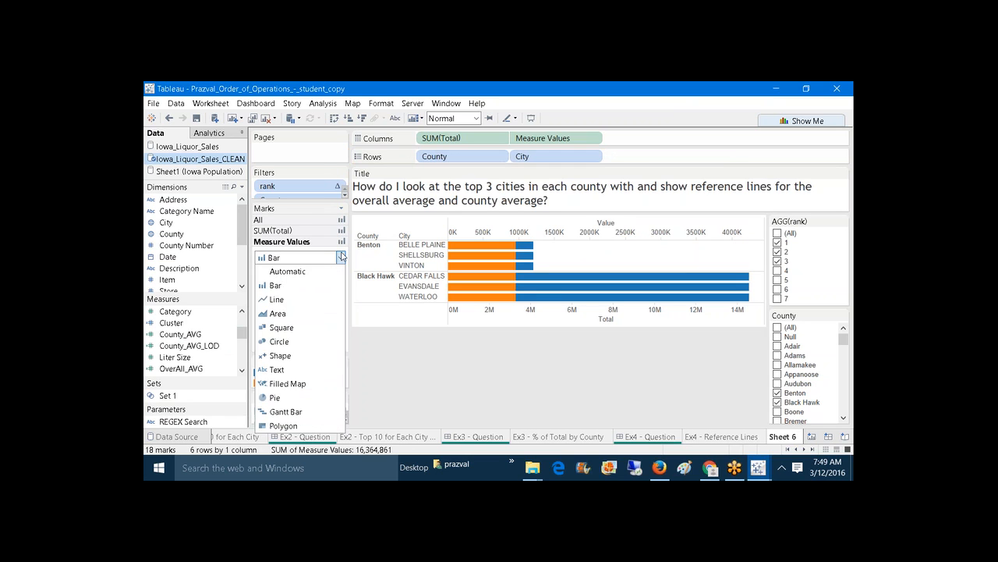
click(309, 298)
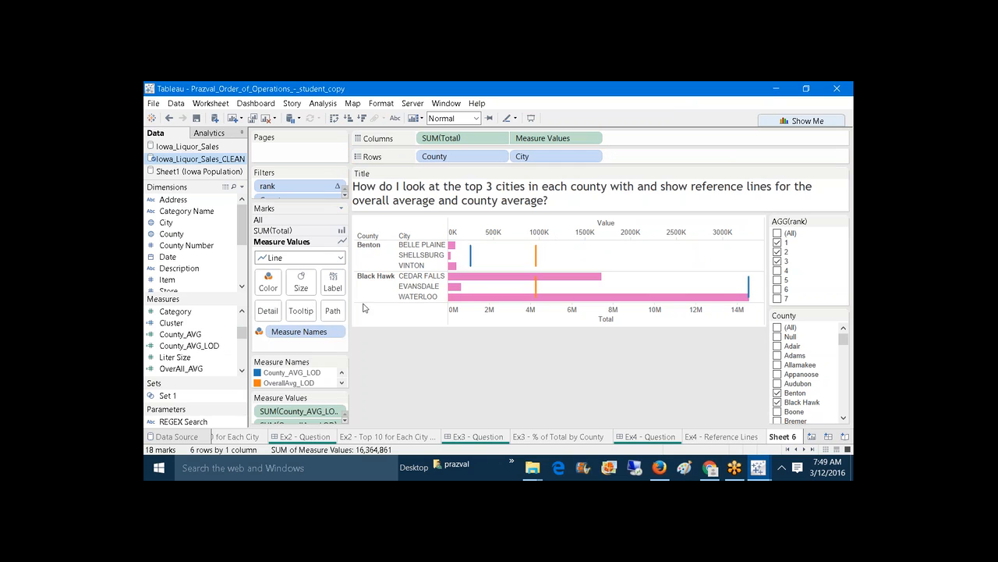
Step: Synchronize the average axis to Total, add Adair, Adams, Allamakee and Audubon, and present full-screen
right_click(558, 228)
click(586, 293)
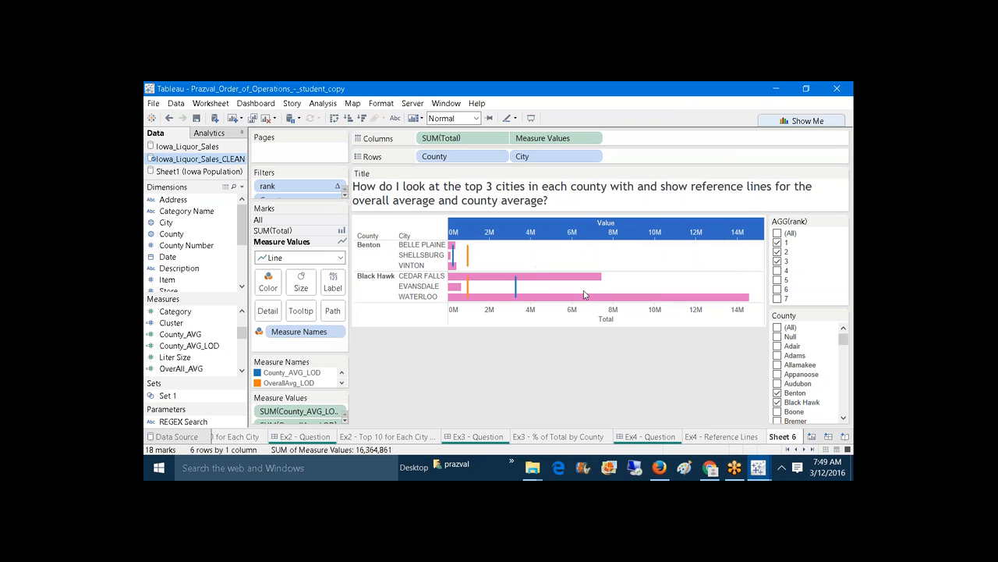
click(779, 348)
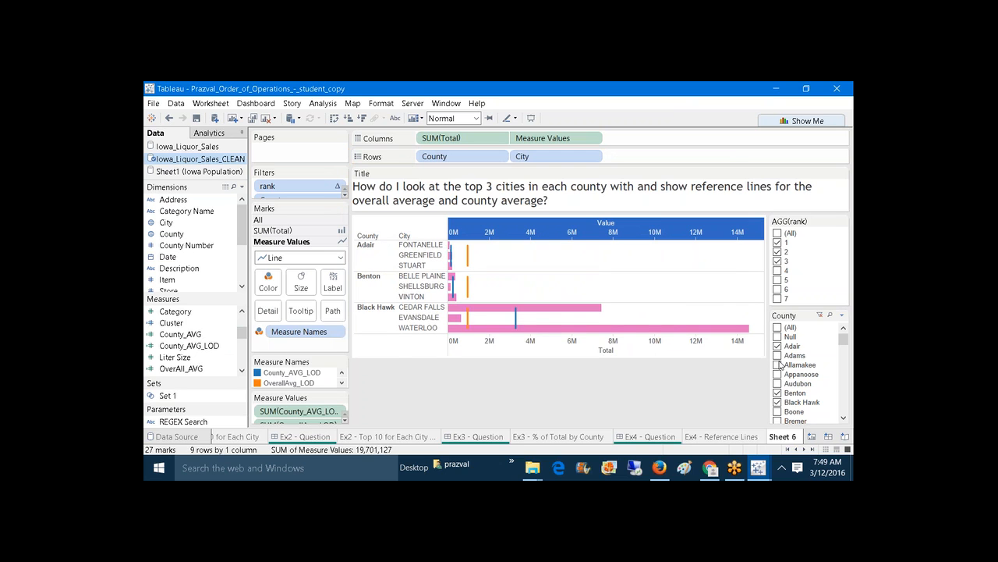
click(778, 364)
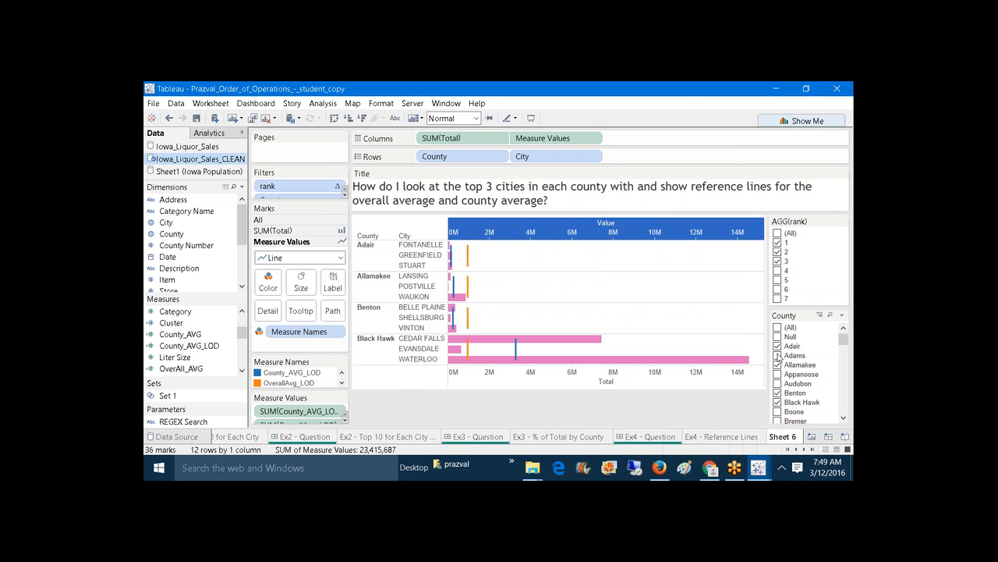
click(778, 355)
click(779, 374)
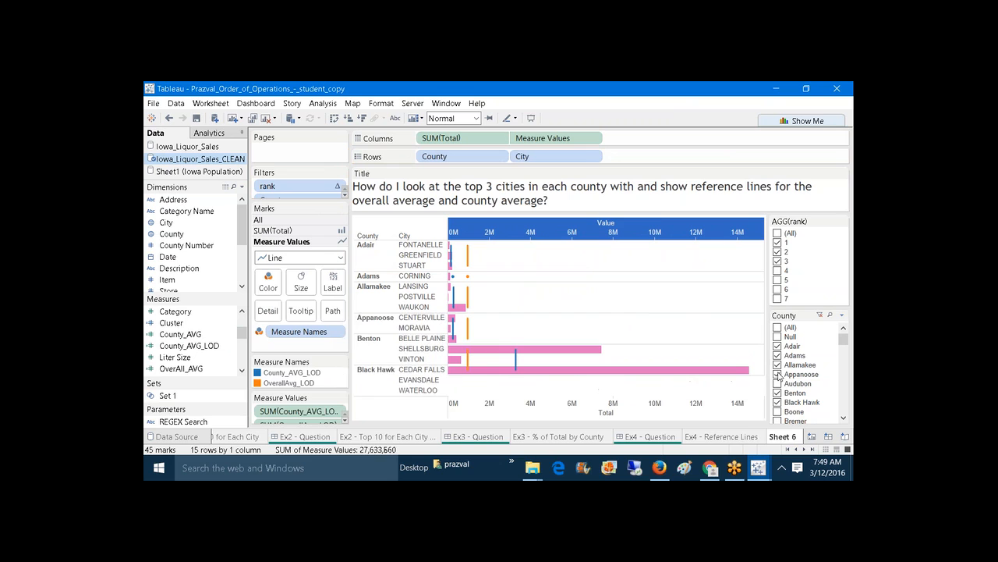
click(778, 374)
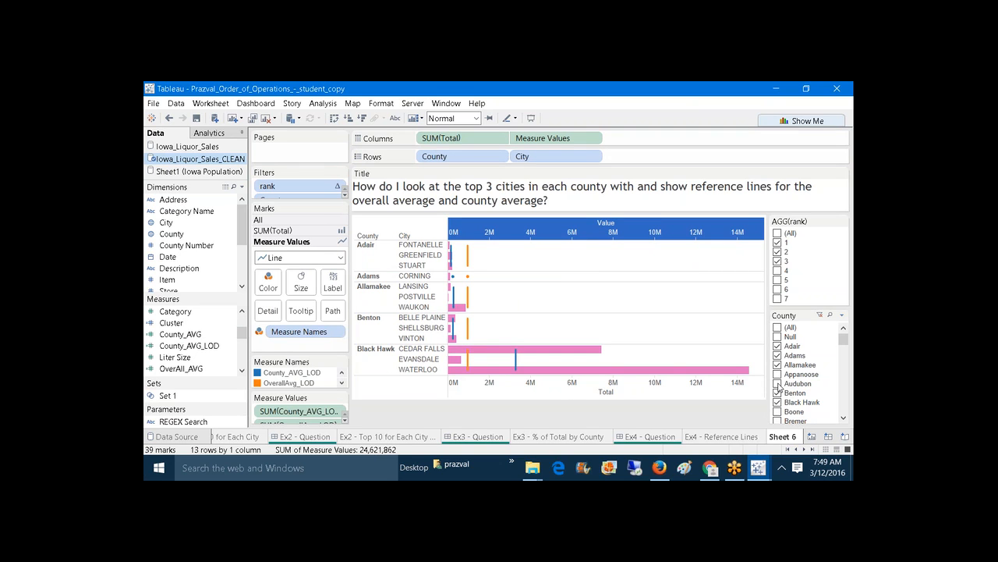
click(777, 384)
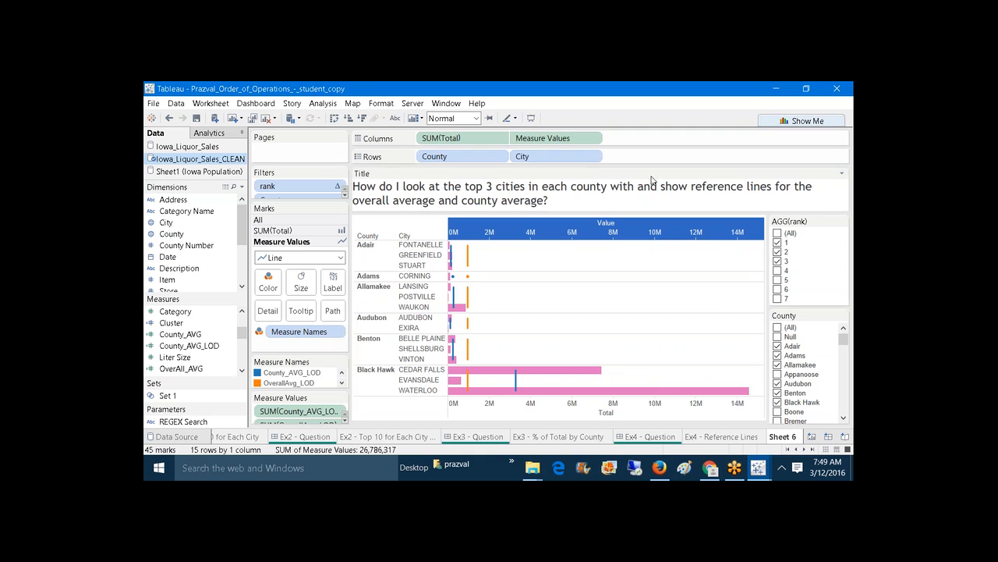
click(533, 121)
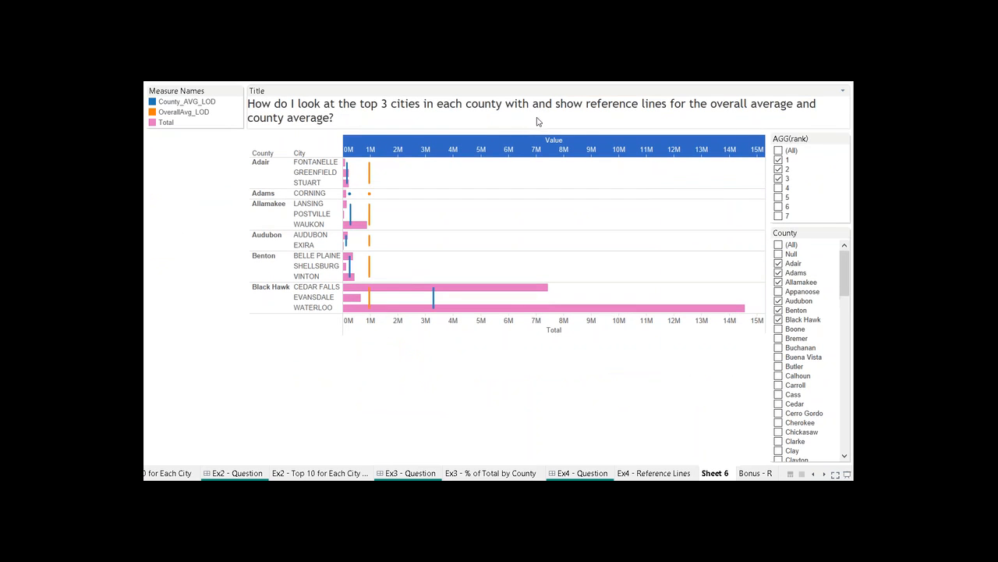
Step: Add Appanoose, Boone, Bremer and Buchanan counties in the County filter
click(778, 292)
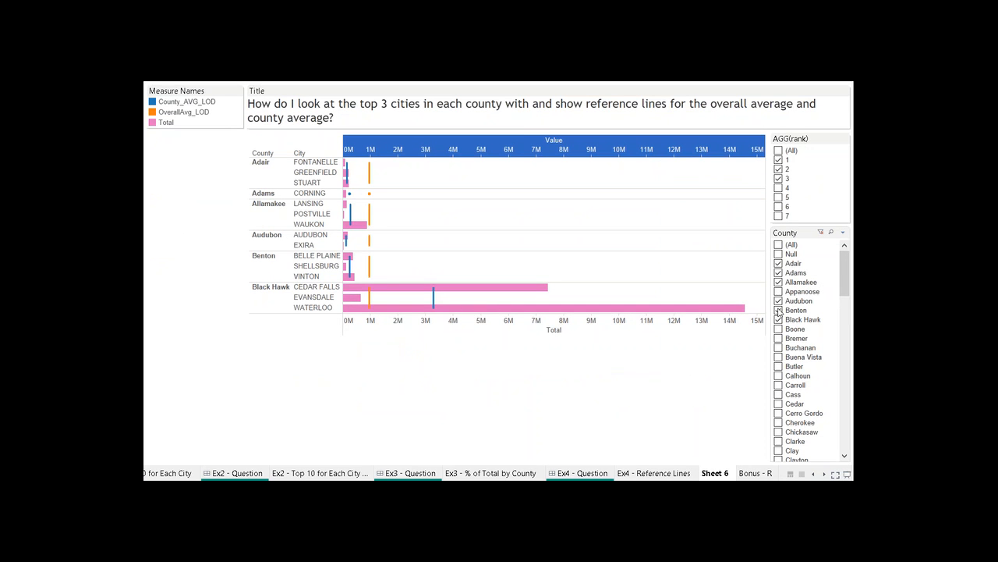
click(779, 329)
click(778, 338)
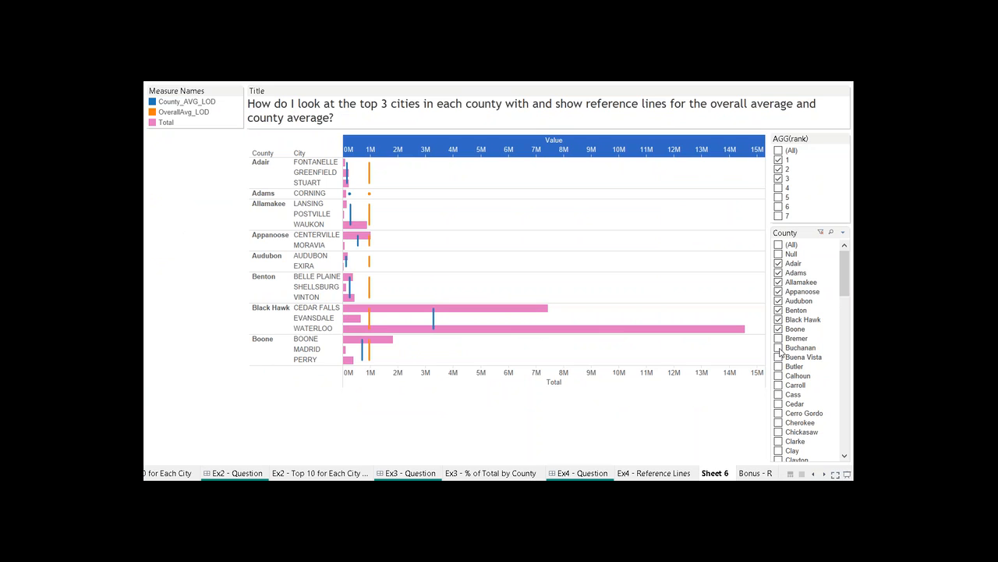
click(779, 348)
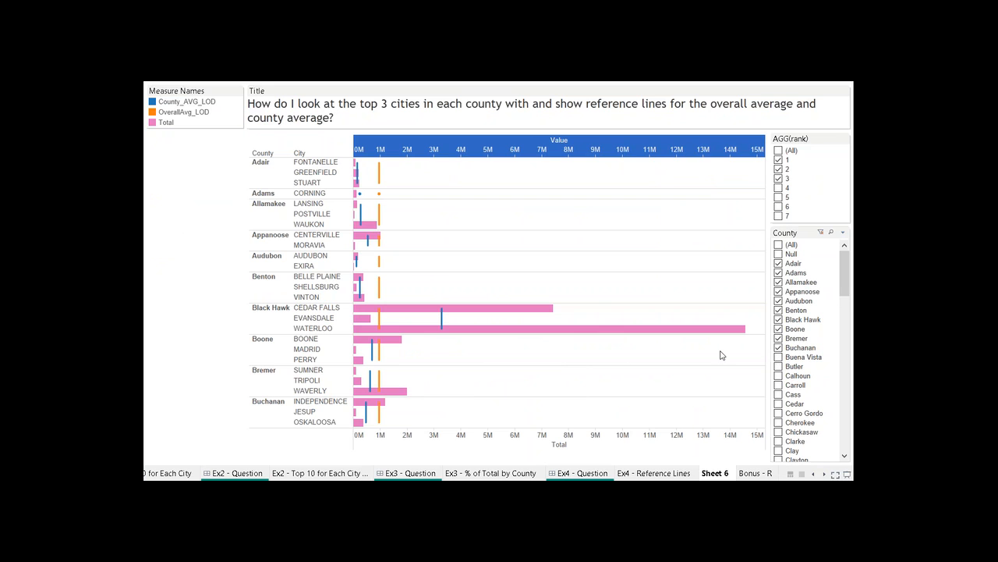
Step: Inspect GREENFIELD's and LANSING's overall average marks, then switch to the Ex4 - Reference Lines sheet
click(380, 172)
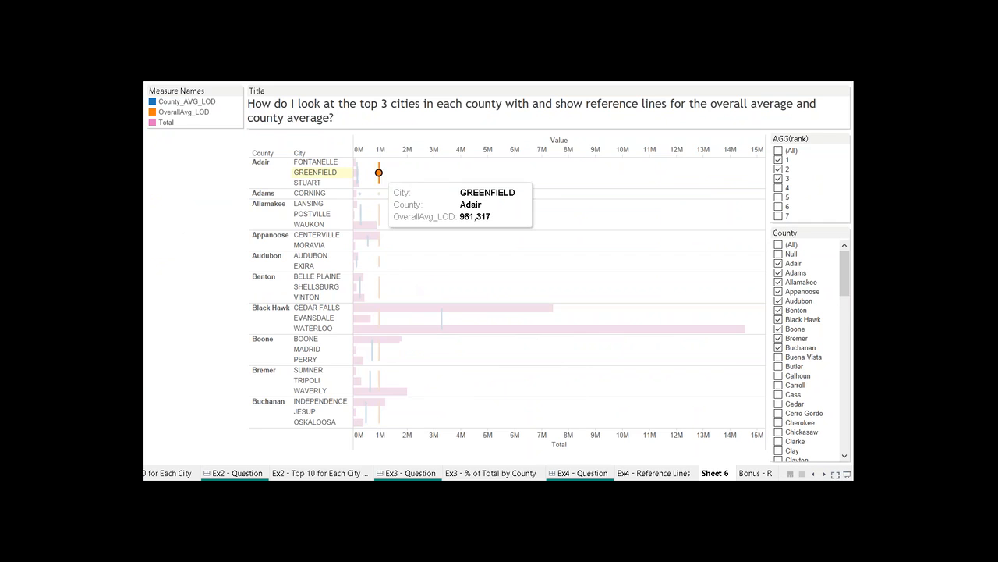
click(379, 205)
click(507, 294)
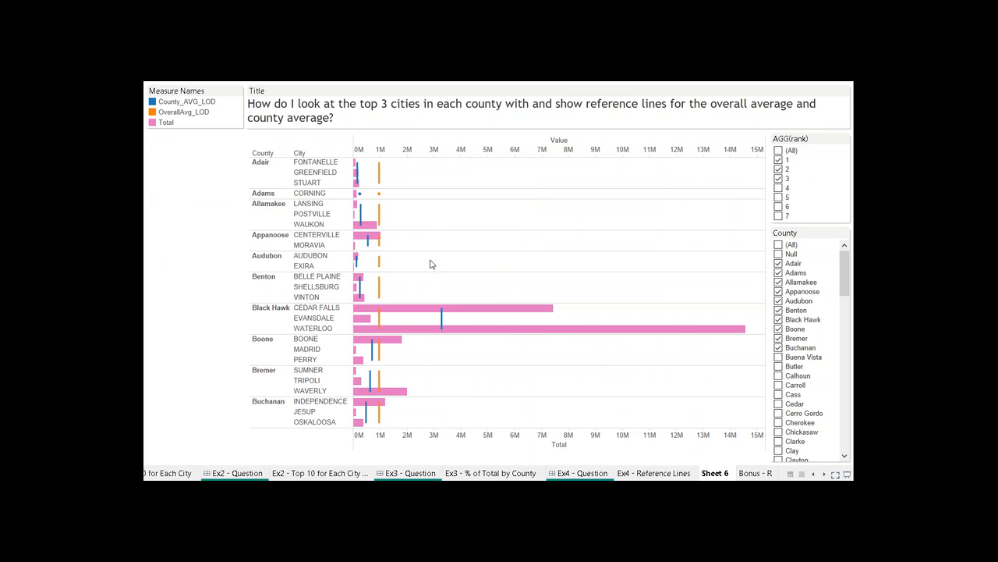
click(656, 475)
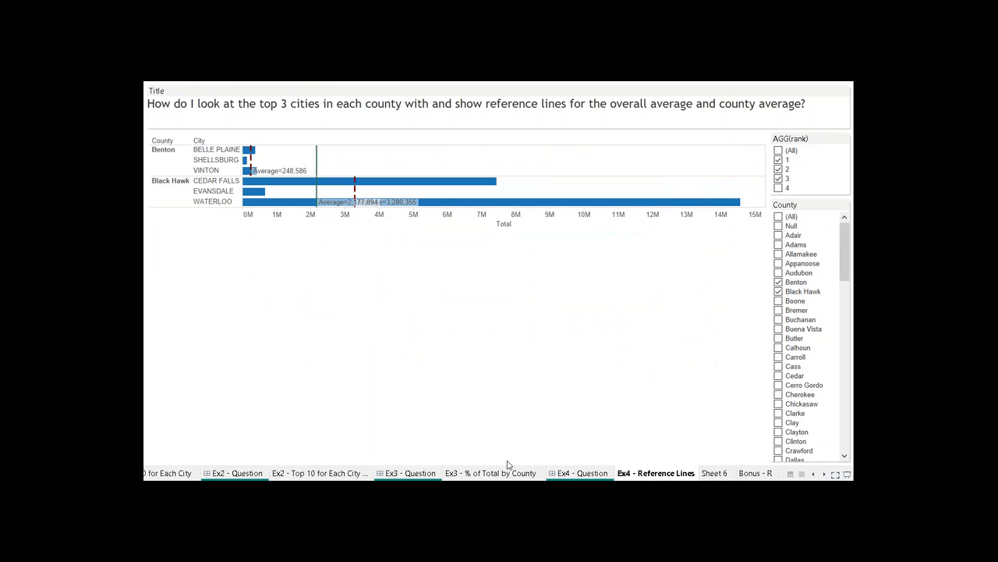
Step: Switch to the Order of Operations workbook's Query Pipeline dashboard and widen its image leftward
click(835, 473)
mouse_move(758, 467)
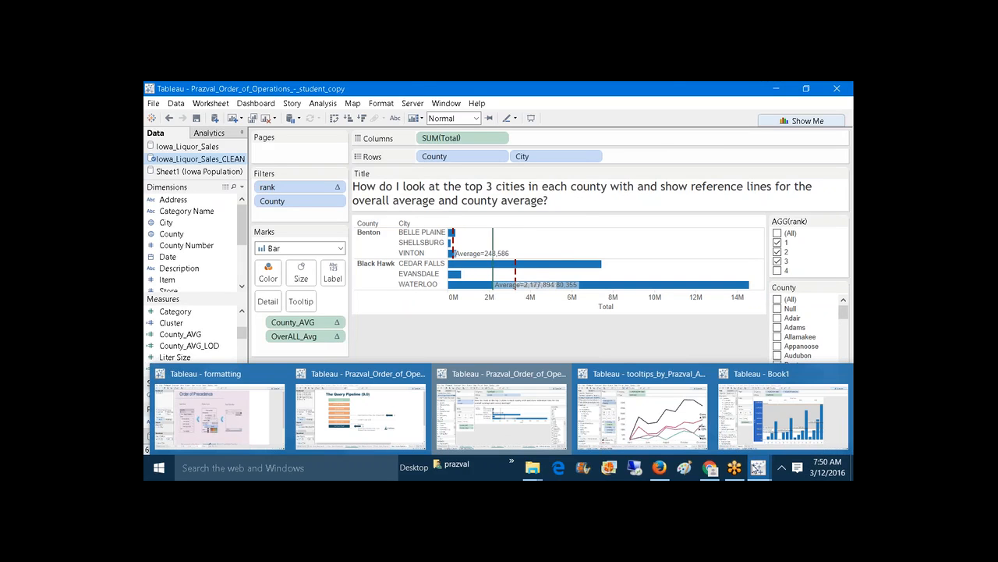
click(361, 414)
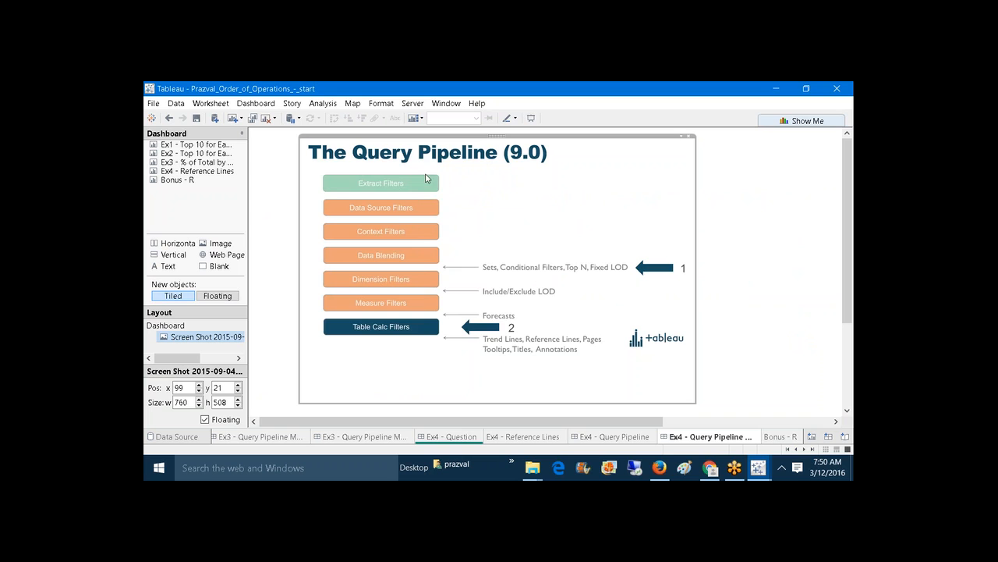
drag(302, 203, 257, 196)
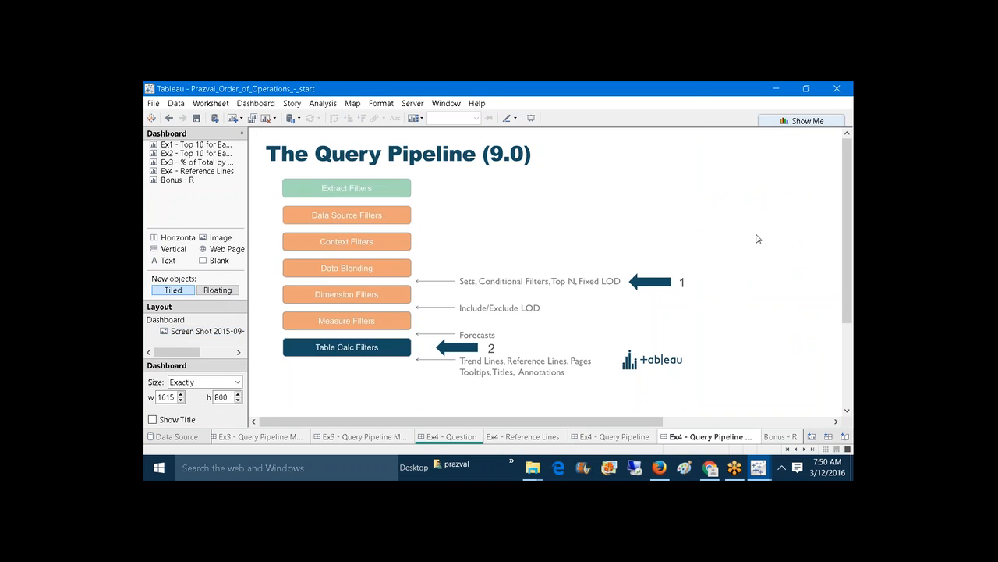